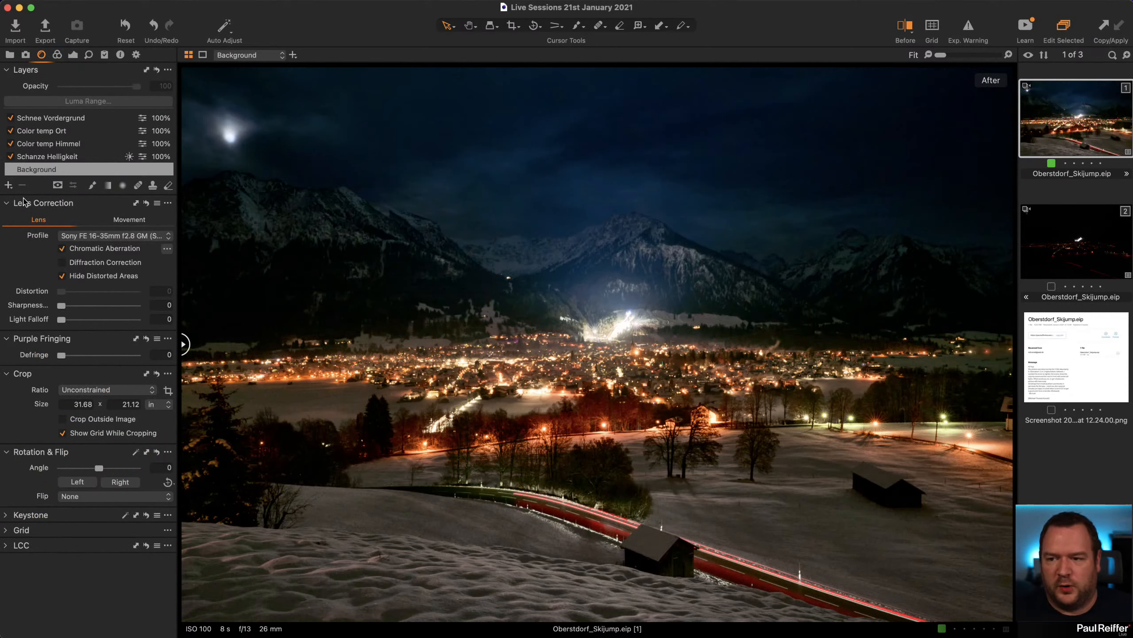
Step: Show the color adjustment tools and toggle the before/after comparison on the edited Oberstdorf_Skijump photo
left_click(58, 54)
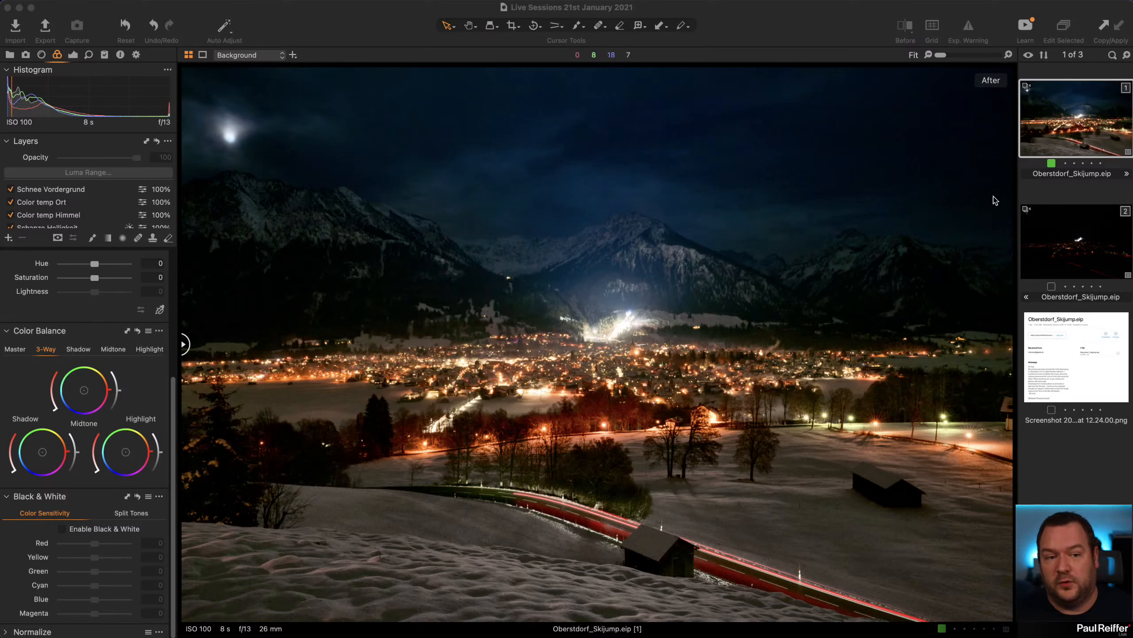
left_click(1092, 129)
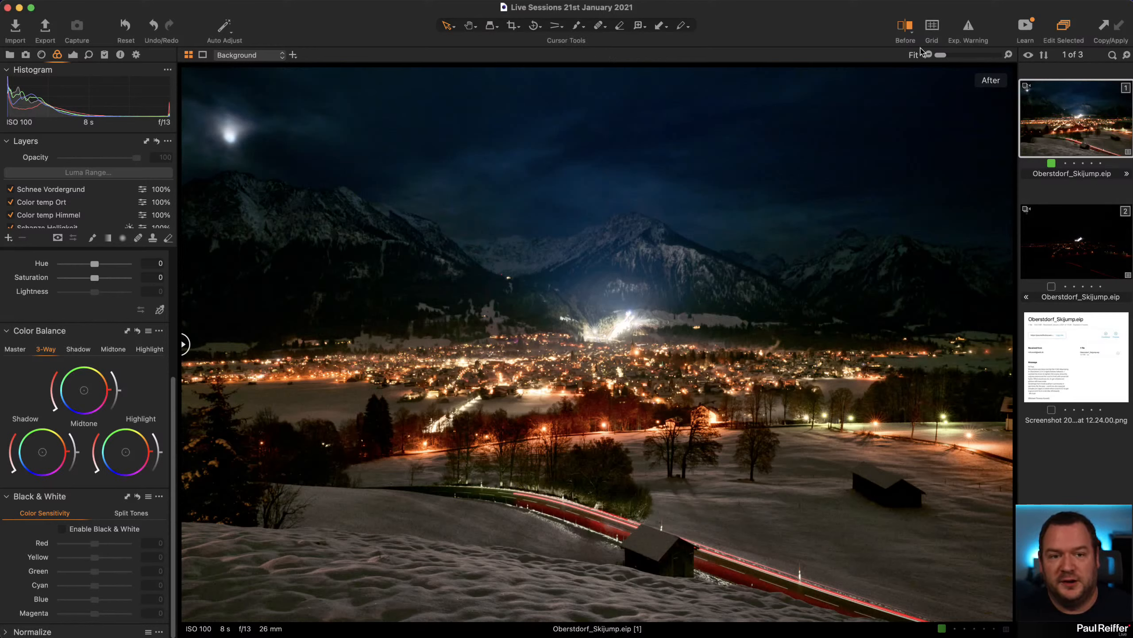
left_click(906, 29)
key("y")
key("y")
key("y")
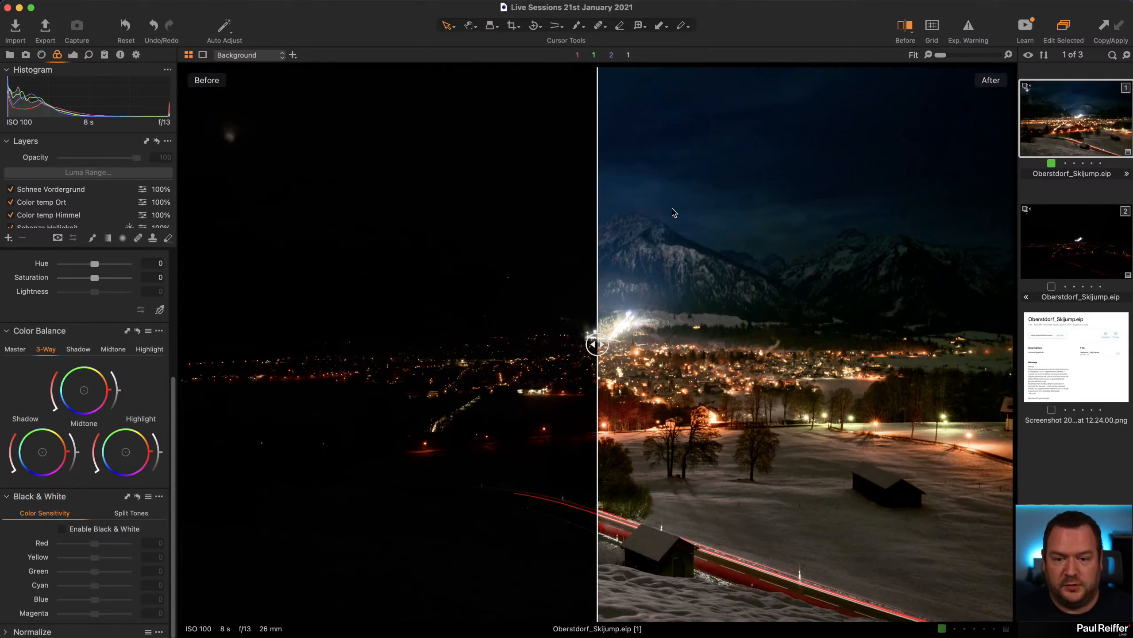
Step: Sweep the split view divider across the photo to compare original and edit, ending with the edited version shown in full
left_click_drag(597, 343, 522, 344)
left_click(911, 31)
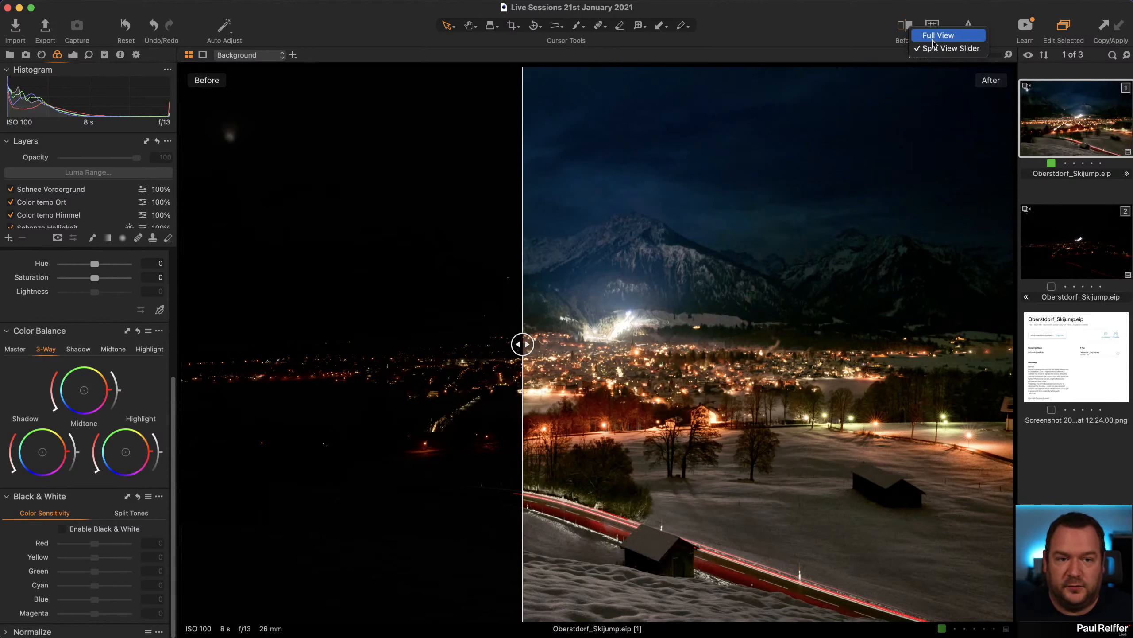
left_click(821, 36)
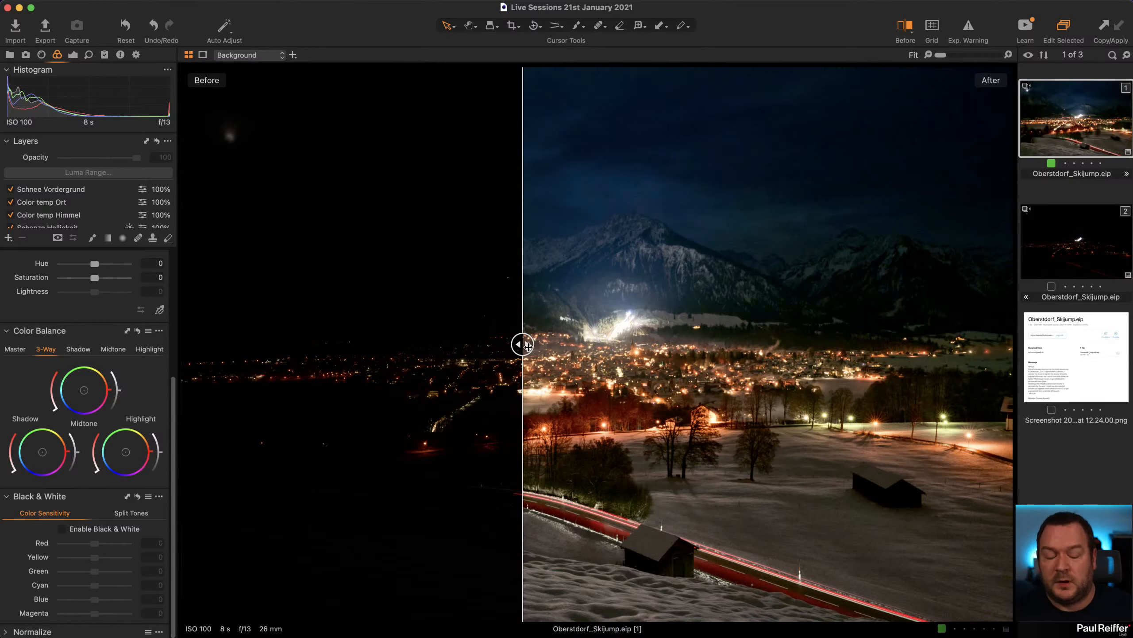
left_click_drag(527, 345, 759, 369)
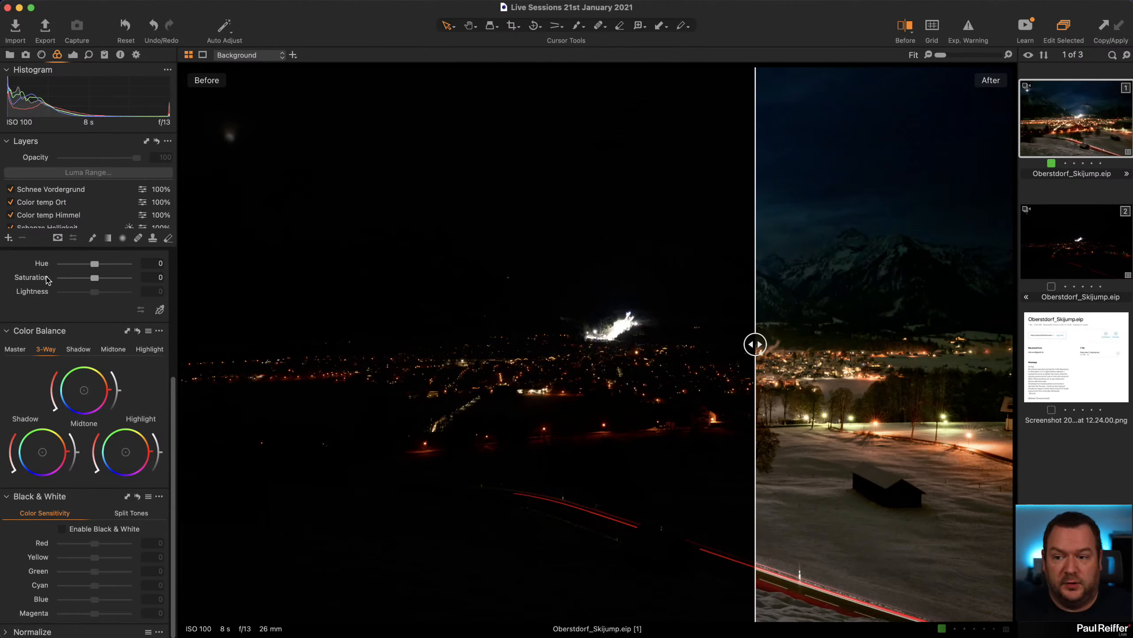
left_click(49, 203)
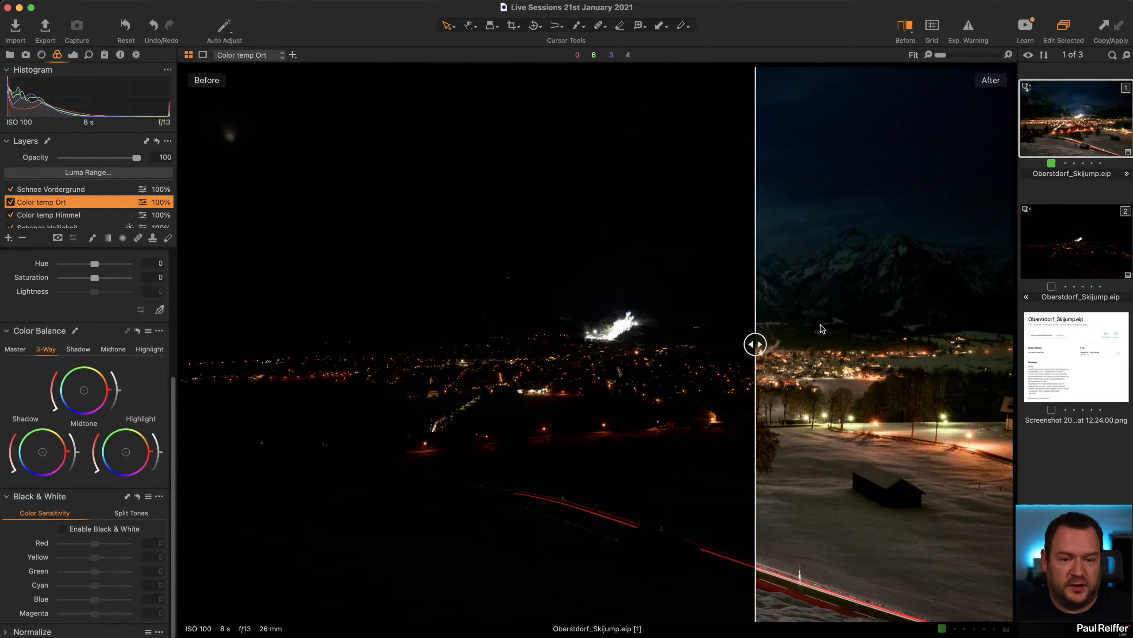
left_click_drag(755, 343, 184, 346)
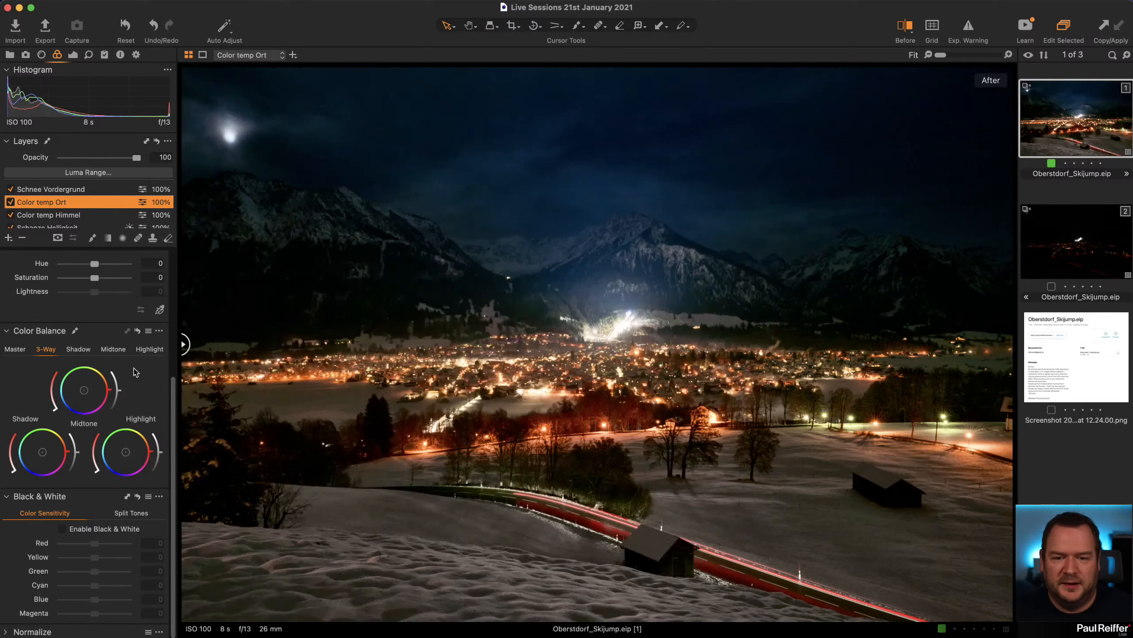
Step: Add a new filled adjustment layer to the edited night photo and check its mask
double_click(365, 378)
left_click(8, 238)
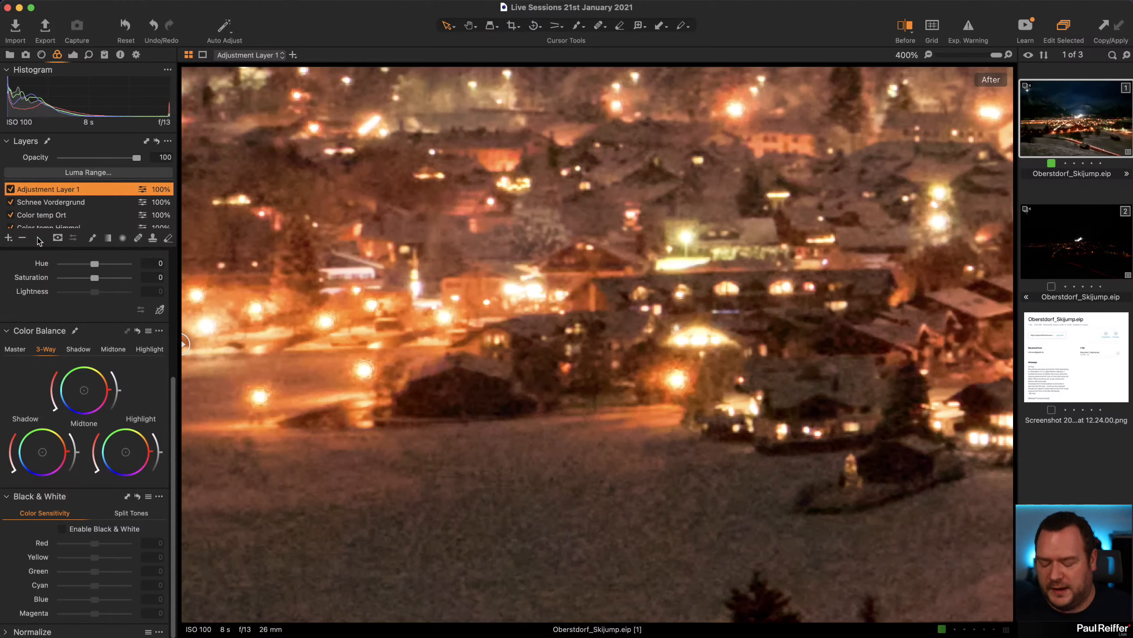
left_click(22, 237)
left_click(8, 237)
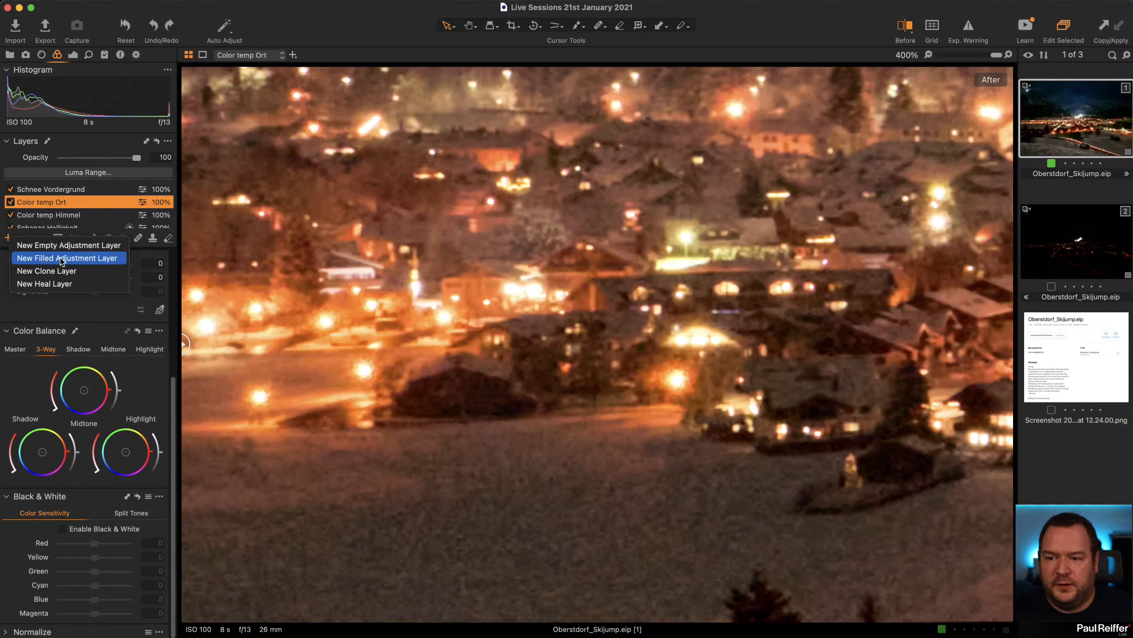
left_click(45, 258)
double_click(610, 285)
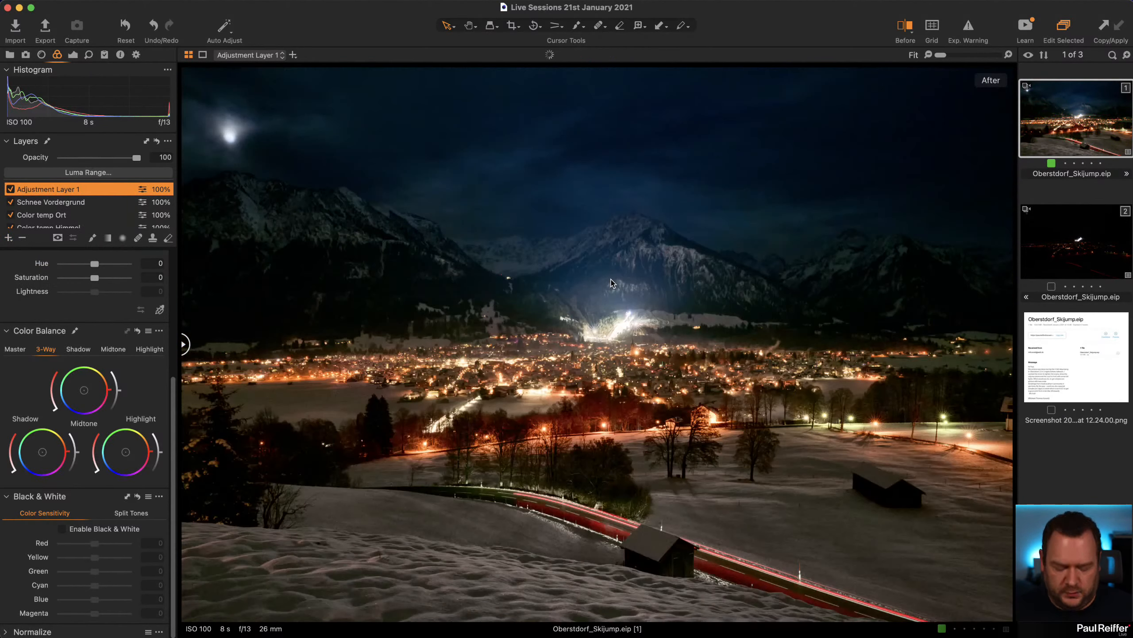
key("m")
key("m")
Step: Set the new adjustment layer's white balance to Kelvin 12174 and Tint 48.8, and reset that white balance
scroll(71, 313, "up", 8)
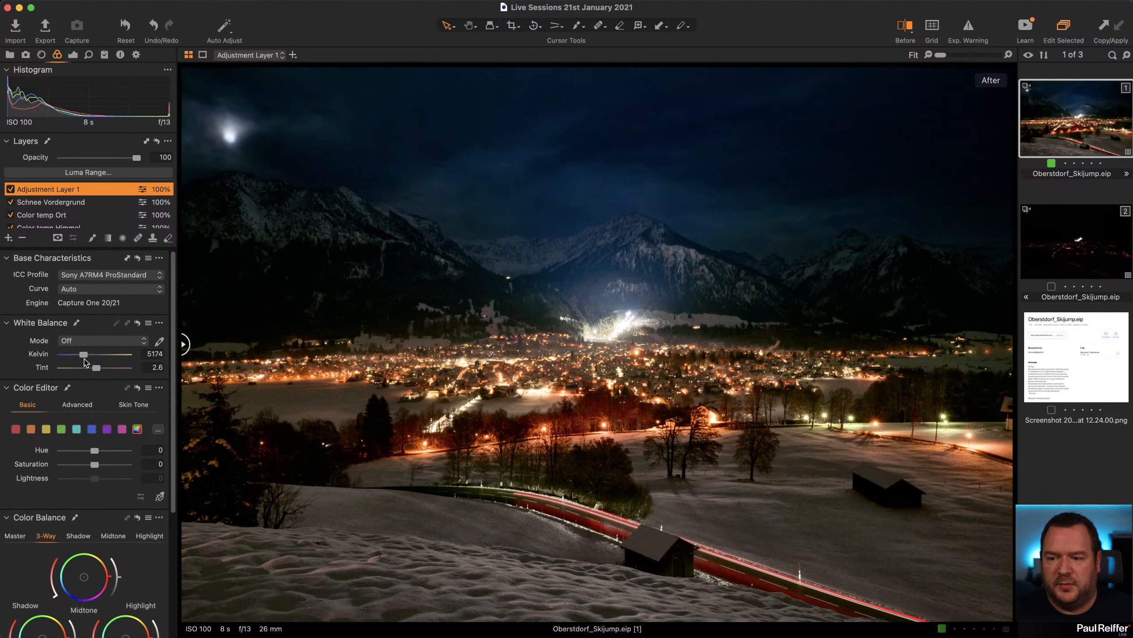
left_click_drag(83, 355, 184, 344)
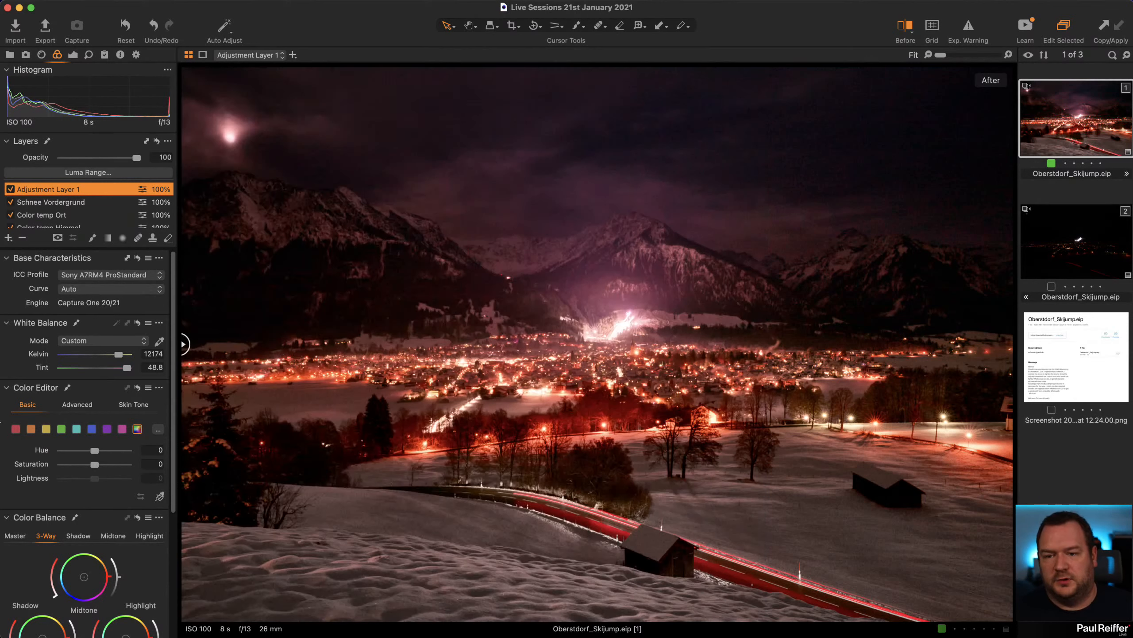
left_click(137, 322)
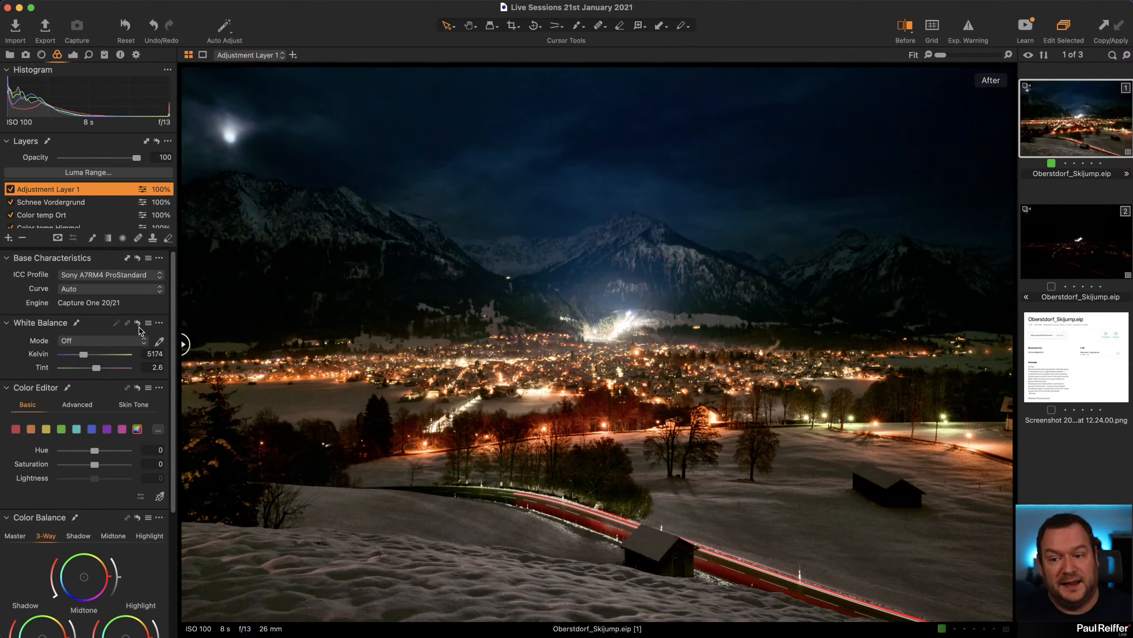
Step: Undo the white balance reset, repeat the reset and undo, and delete the added adjustment layer
key("super+z")
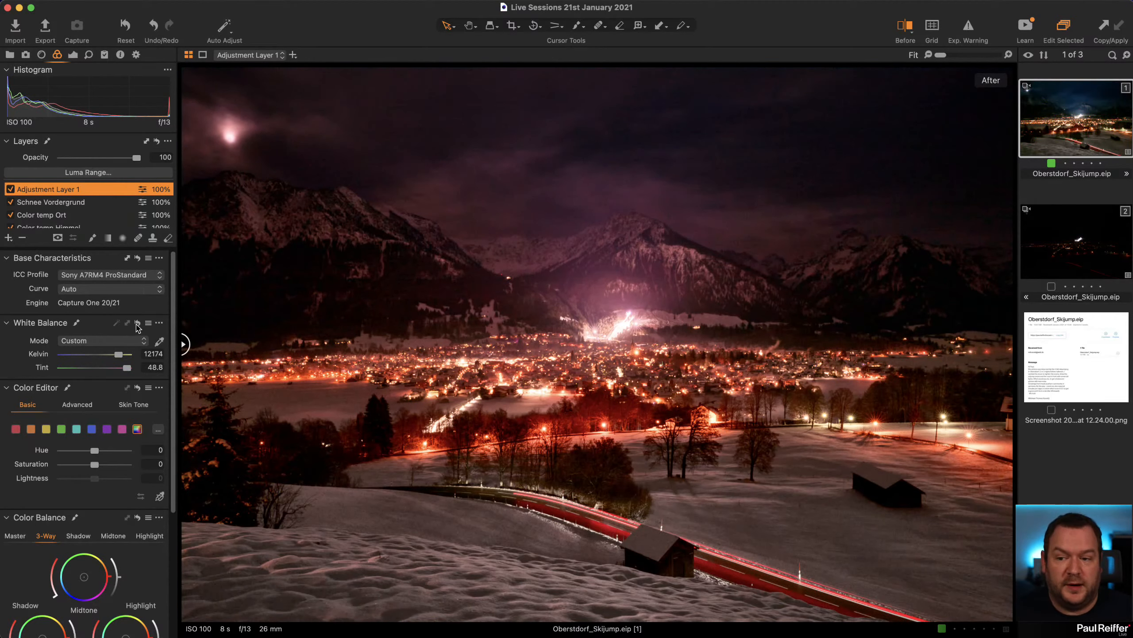
left_click(138, 323)
key("super+z")
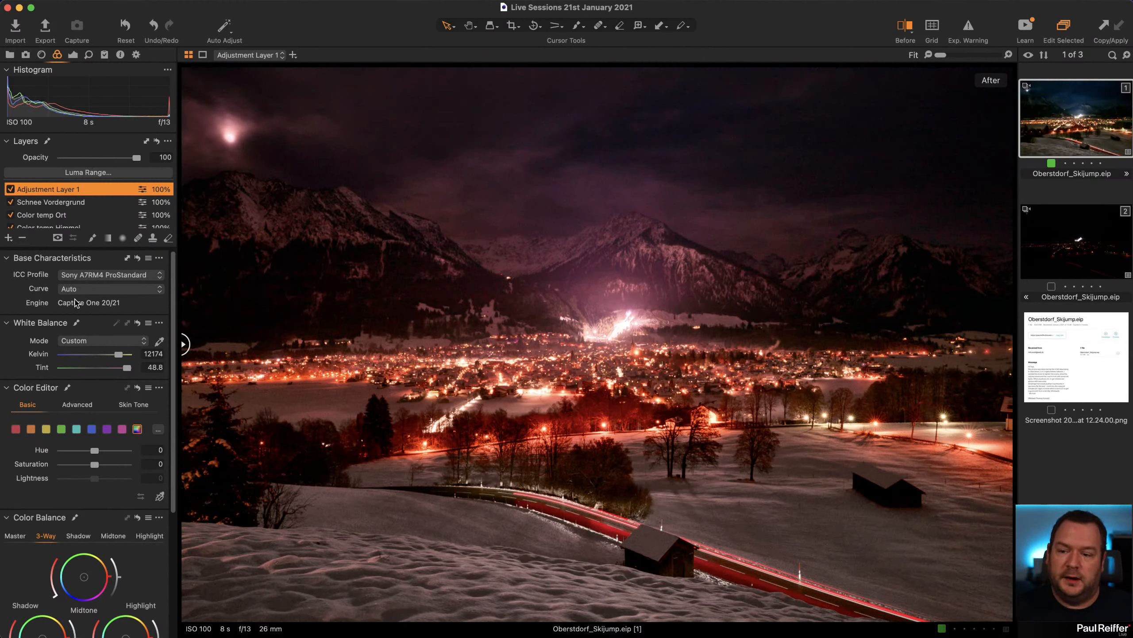
left_click(22, 238)
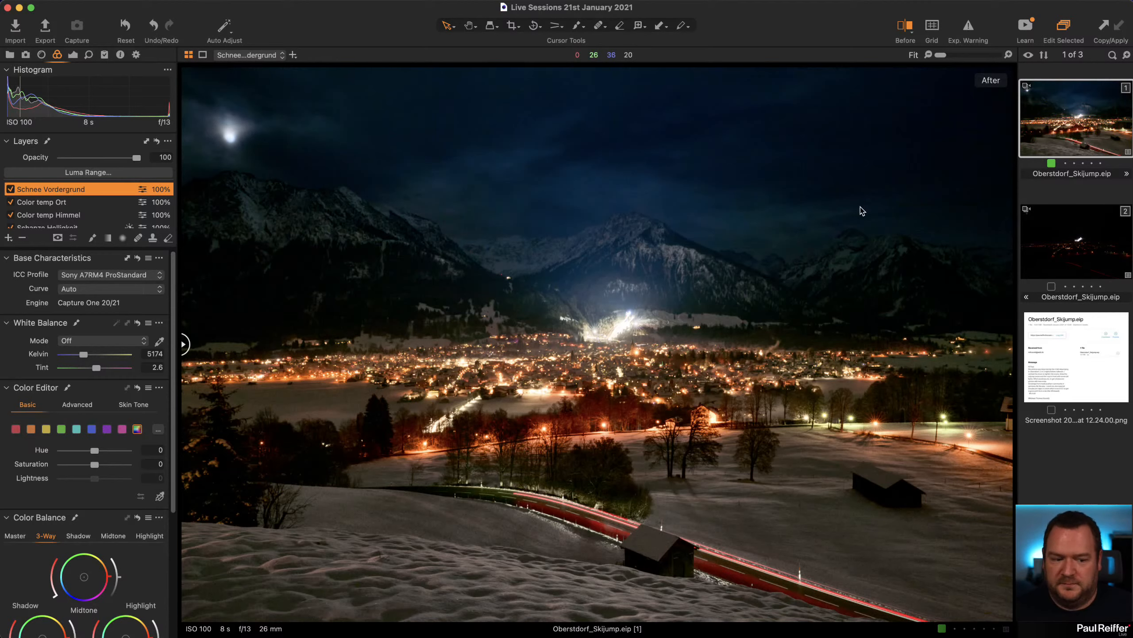
Step: Switch back and forth between the edited variant 1 and the unedited variant 2 of Oberstdorf_Skijump to compare them
left_click(1065, 243)
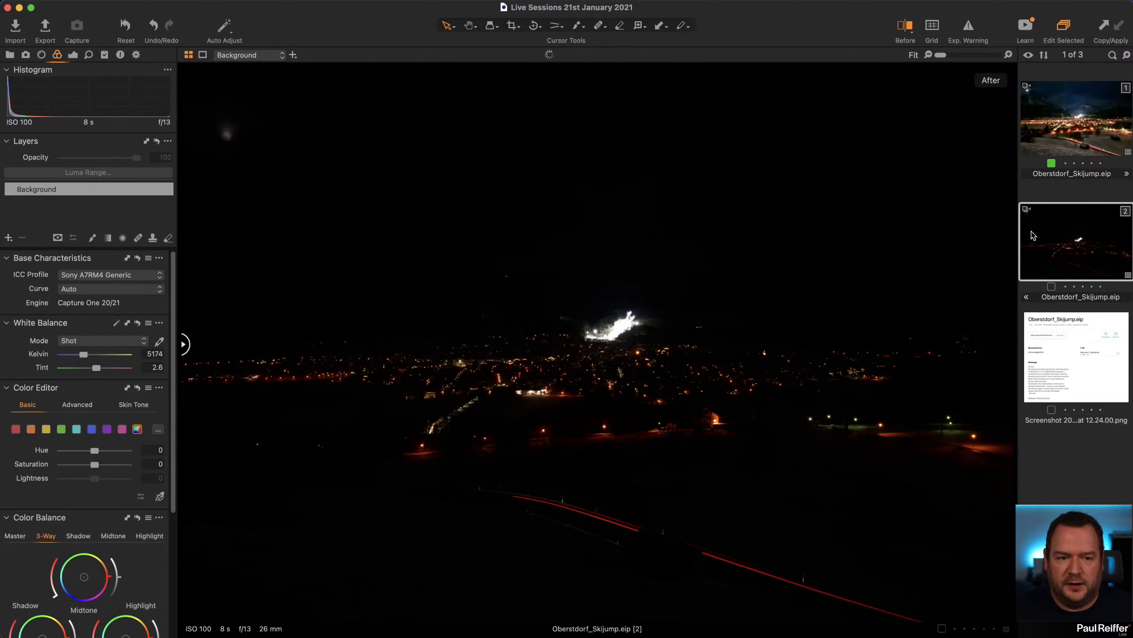
left_click(1066, 130)
left_click(1078, 234)
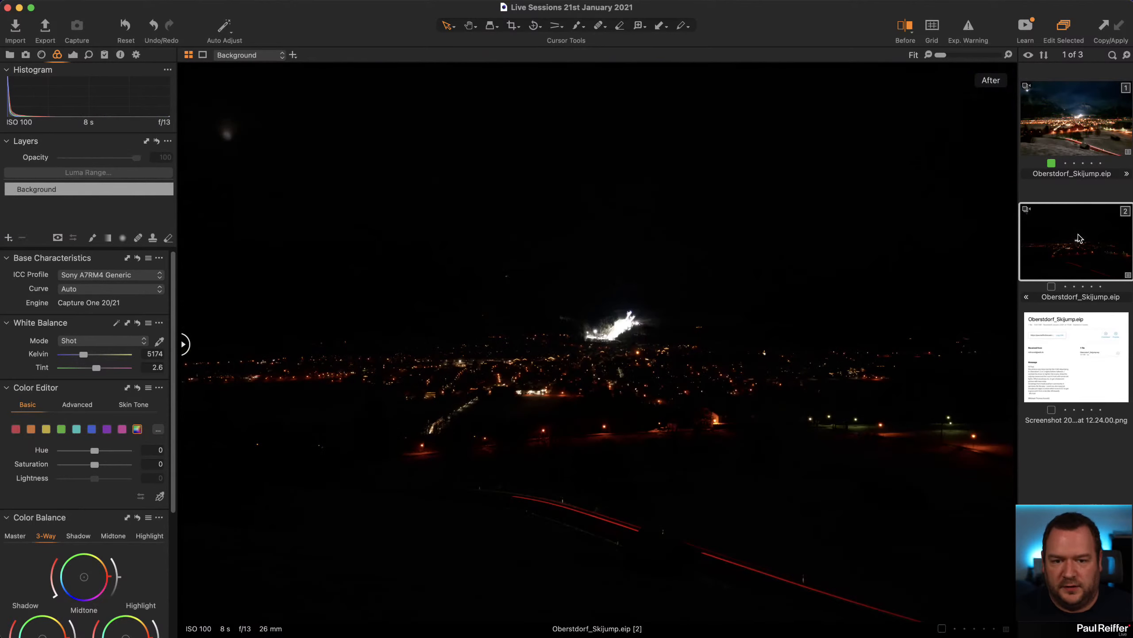
left_click(154, 27)
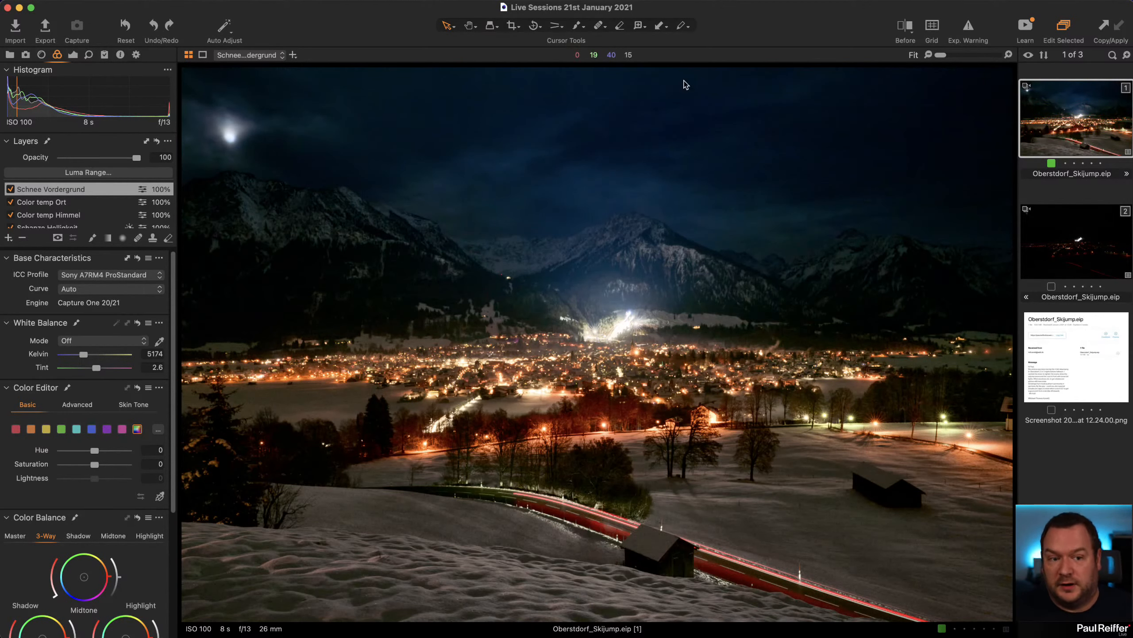
key("Down")
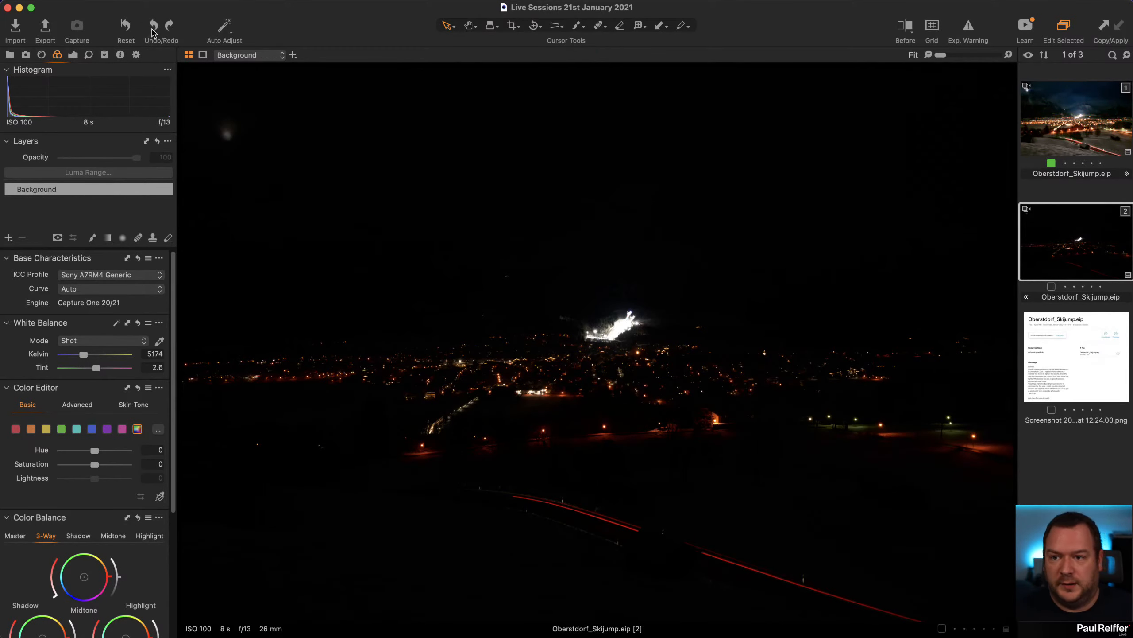
key("Up")
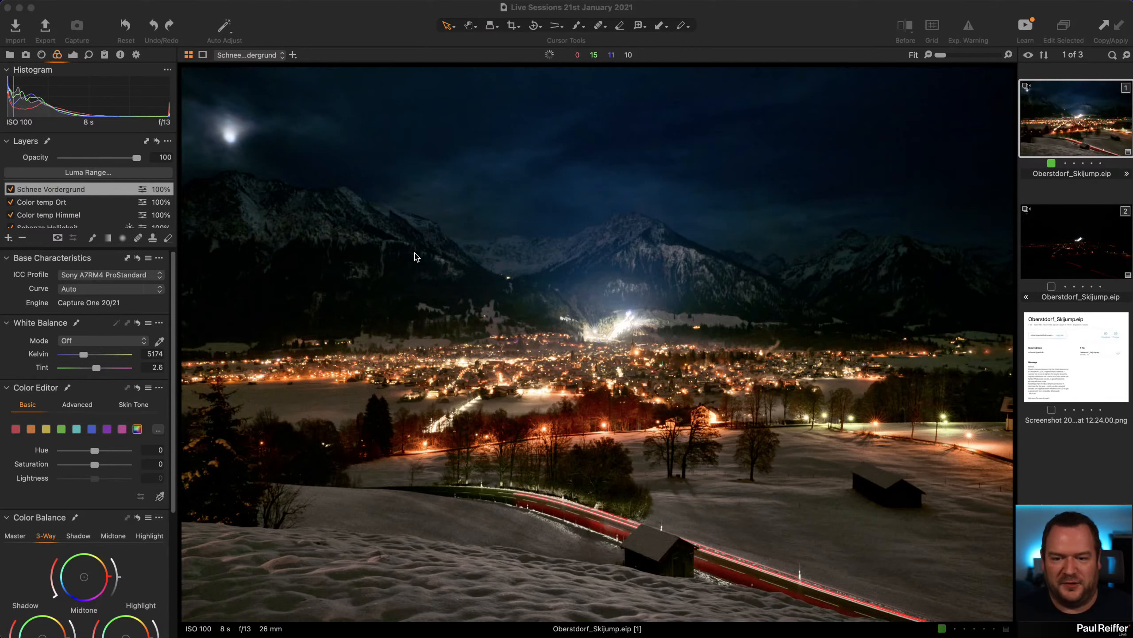
Step: Display the edited photo with a proof margin around it and clone variant 1 of Oberstdorf_Skijump
left_click(203, 55)
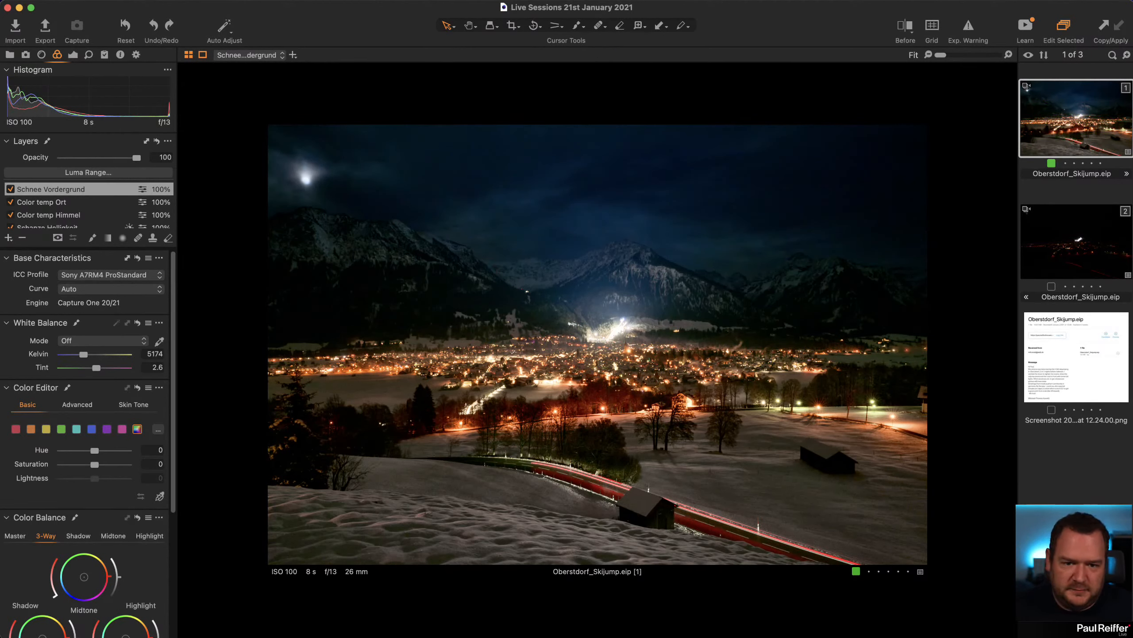
right_click(1072, 139)
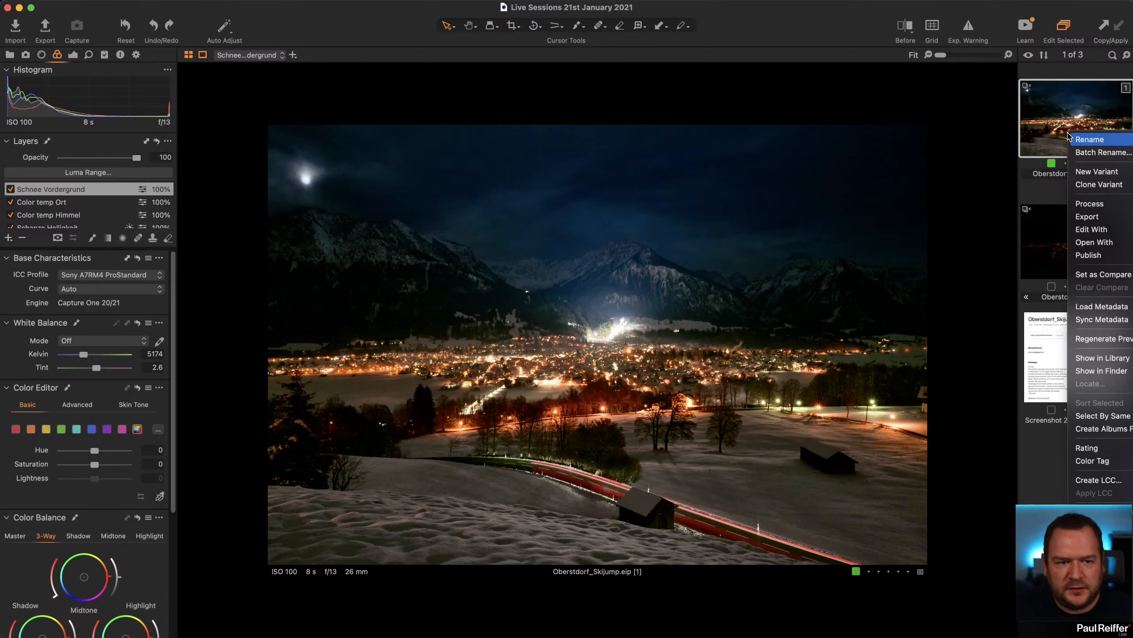
left_click(1086, 186)
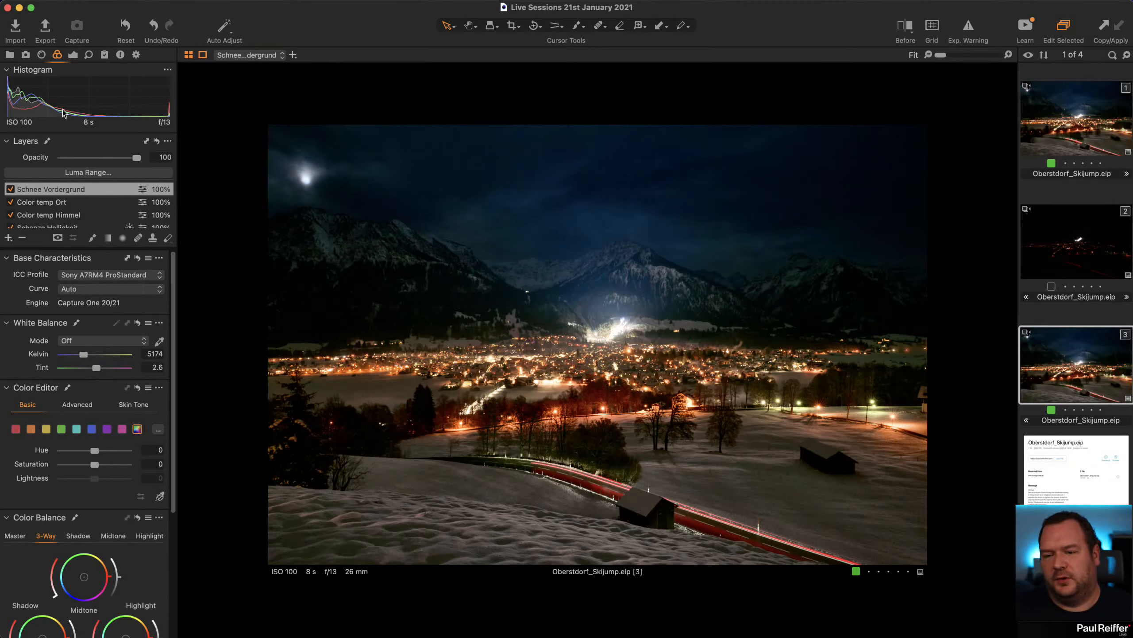
Step: Reset all adjustments on the cloned variant and undo the reset, doing this twice
left_click(125, 26)
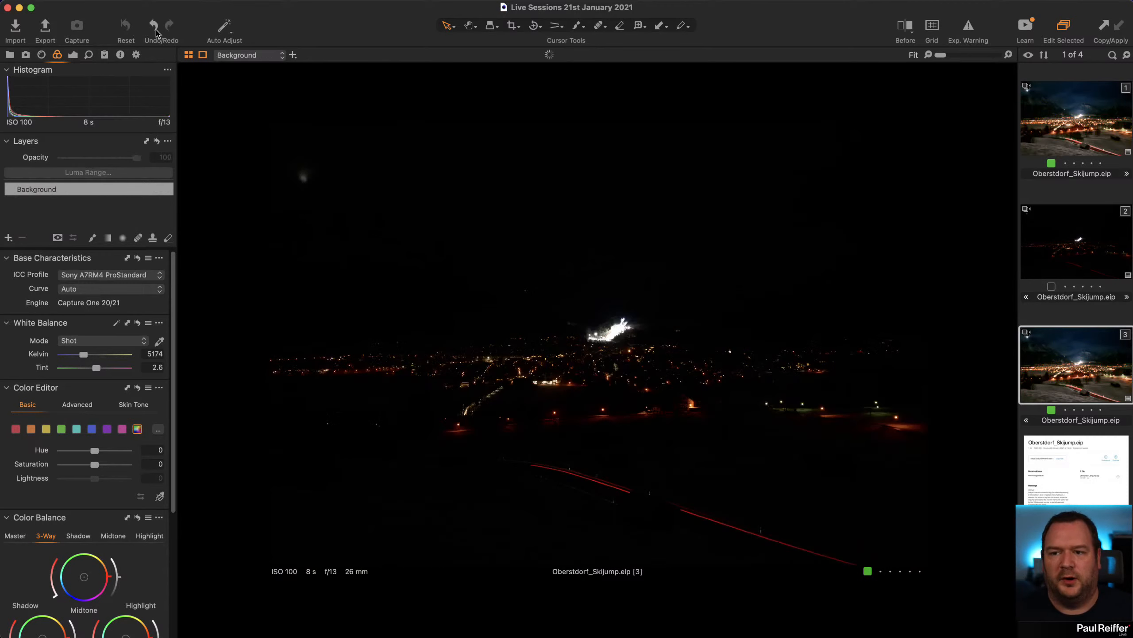
left_click(154, 27)
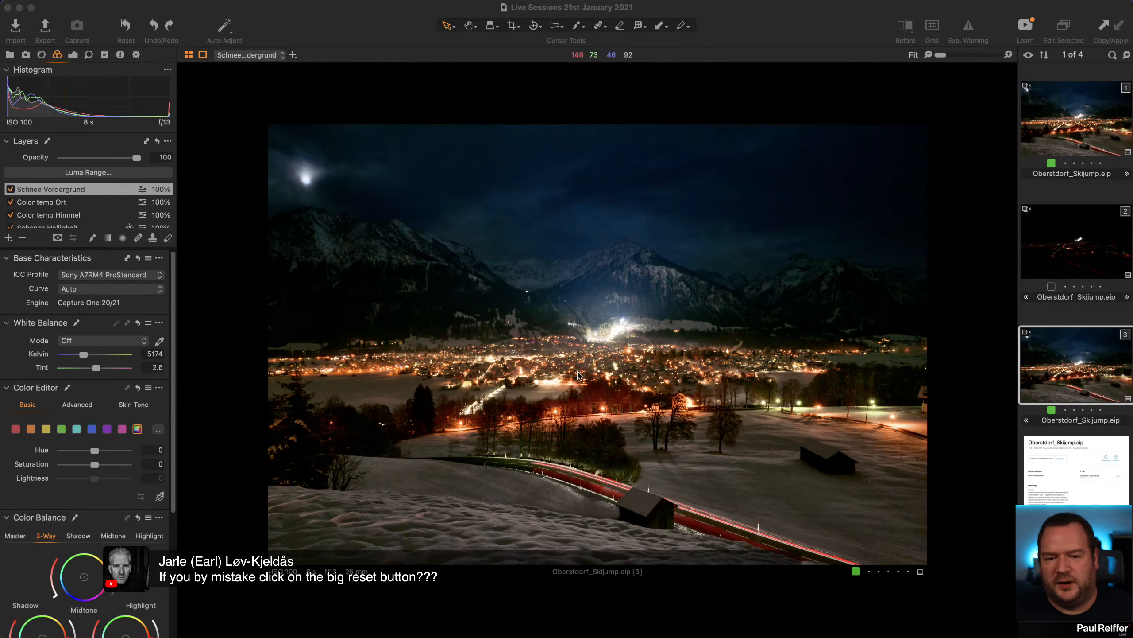
left_click(126, 25)
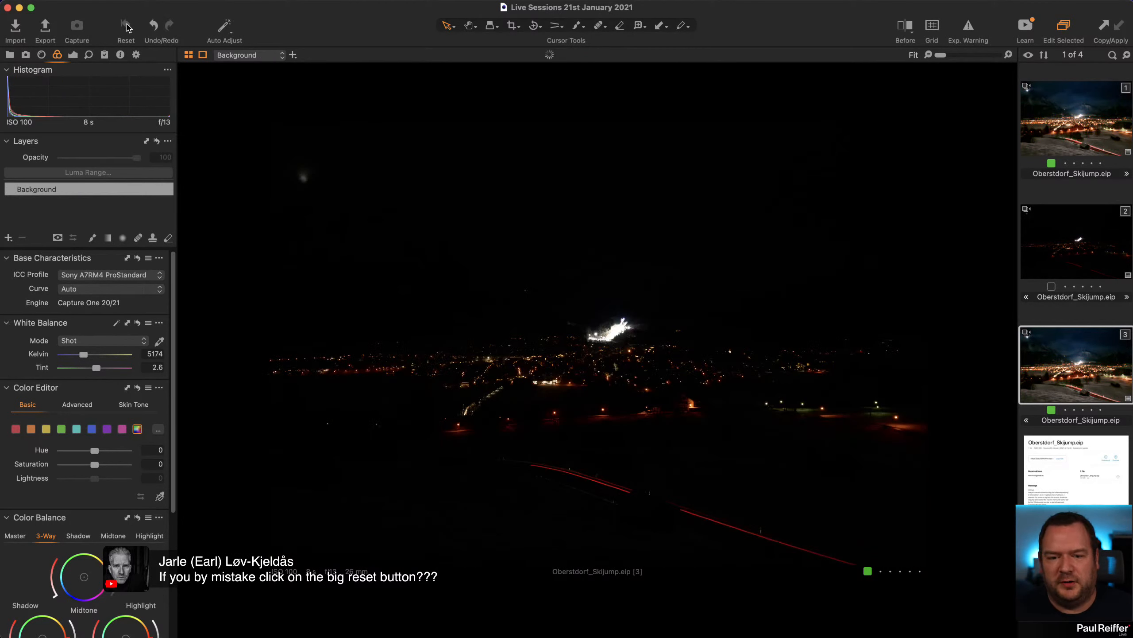
left_click(154, 27)
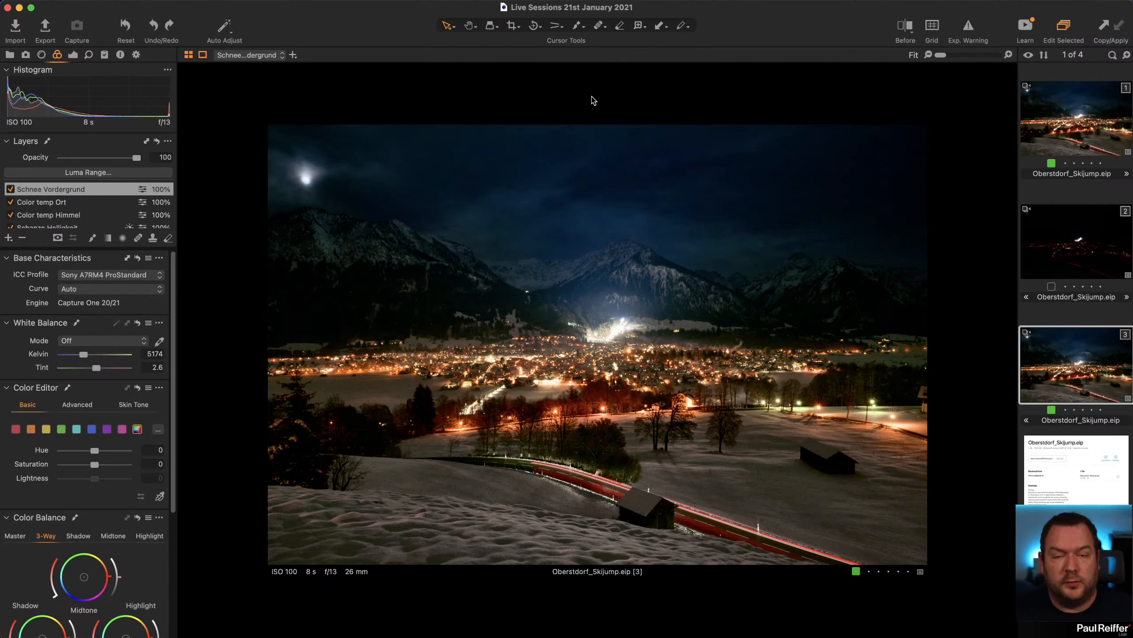
Step: Try a White viewer background around the cloned variant and set it back to Black
right_click(629, 95)
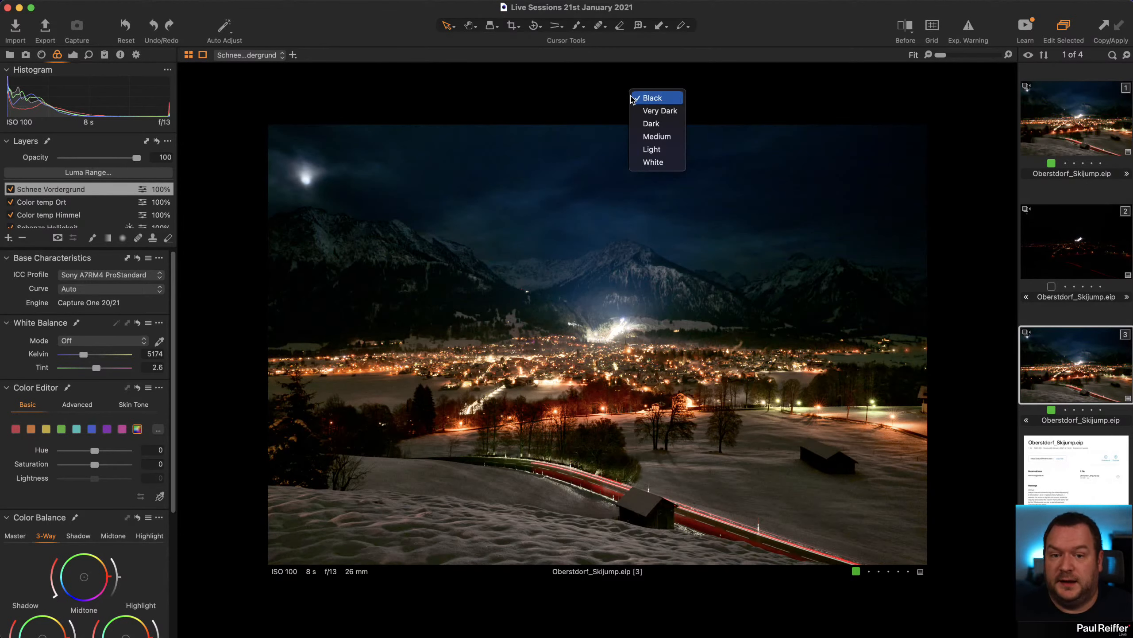
left_click(664, 163)
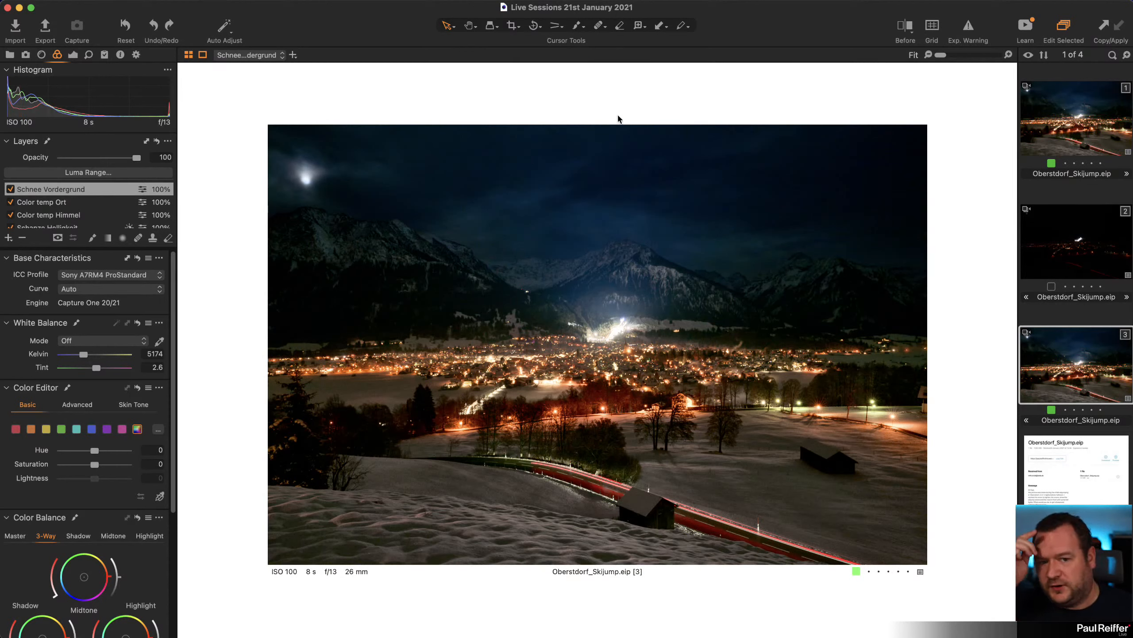
right_click(630, 89)
left_click(669, 96)
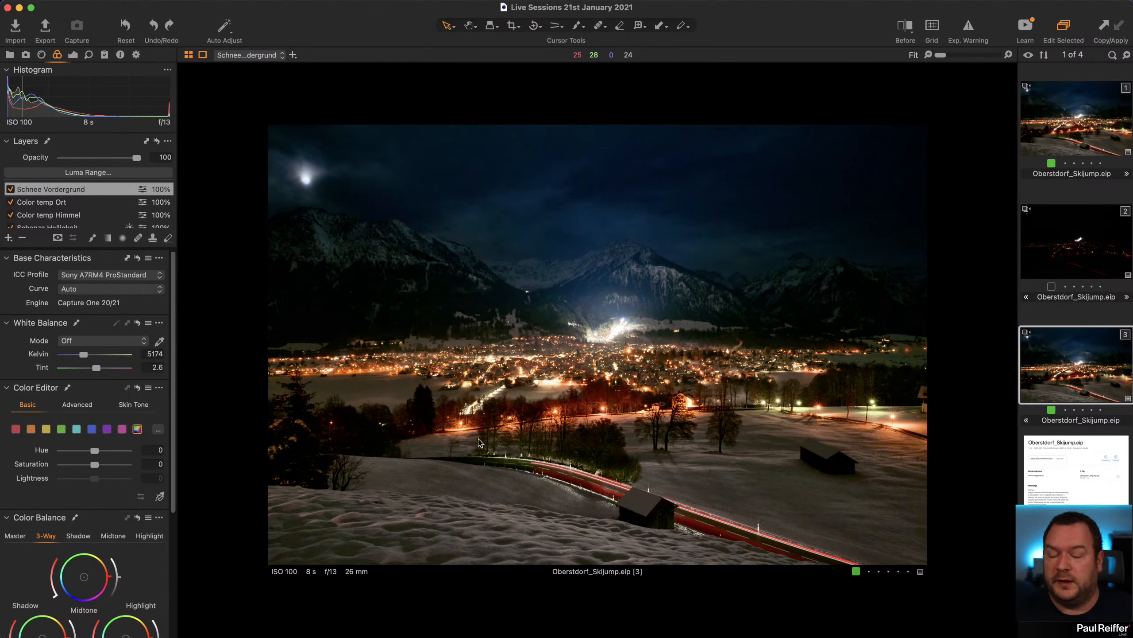
Step: Switch the viewer background of the cloned variant to White once more and return it to Black
right_click(531, 97)
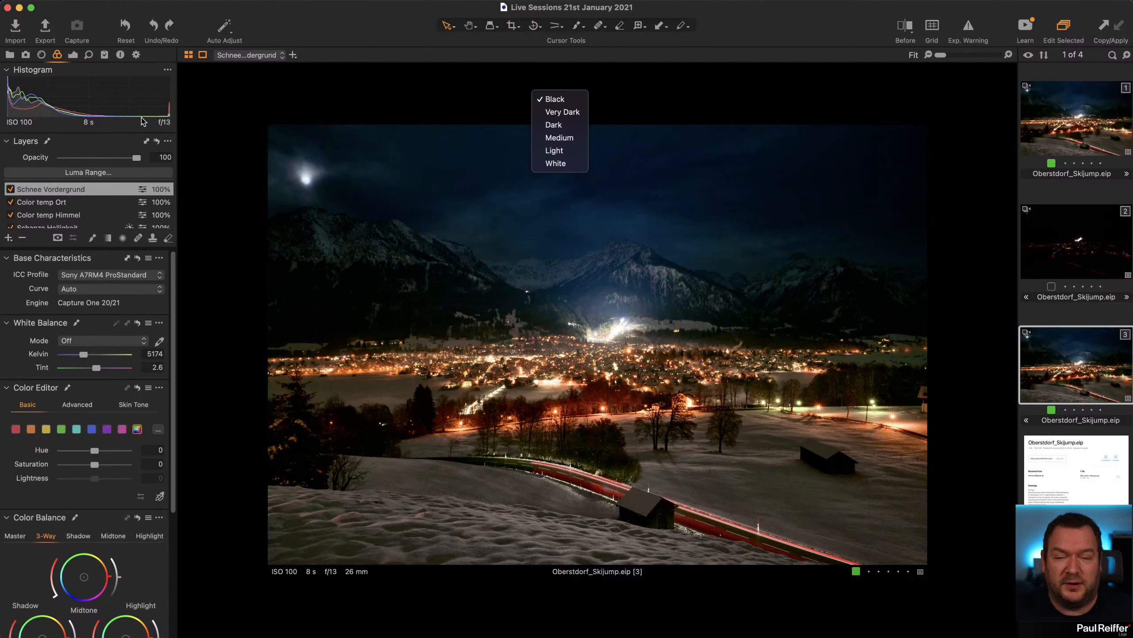
left_click(555, 163)
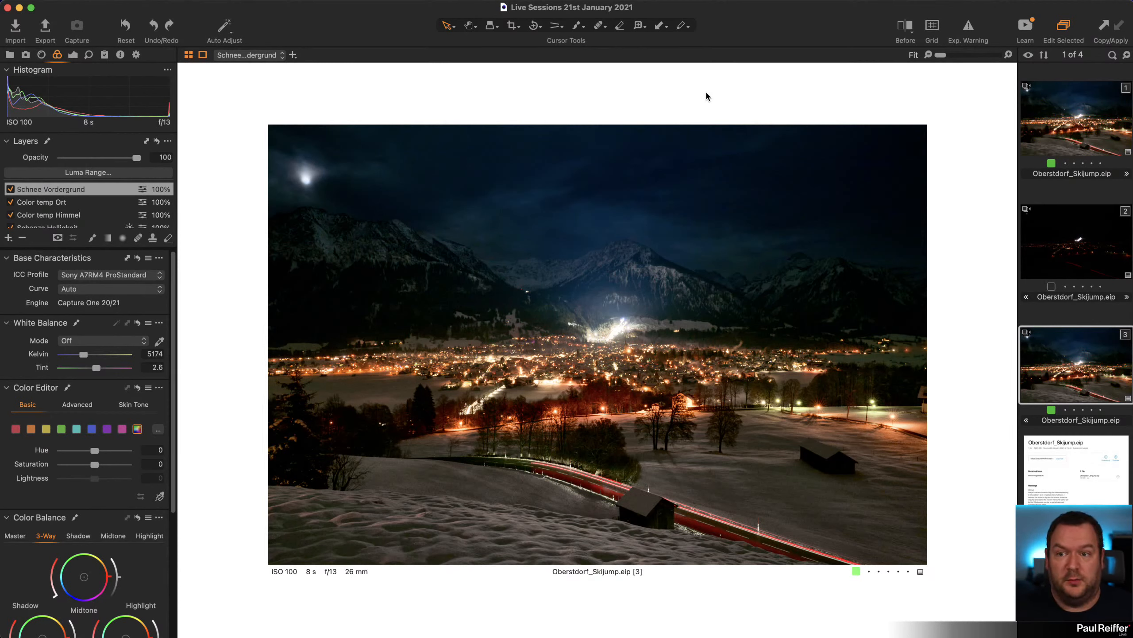
right_click(312, 76)
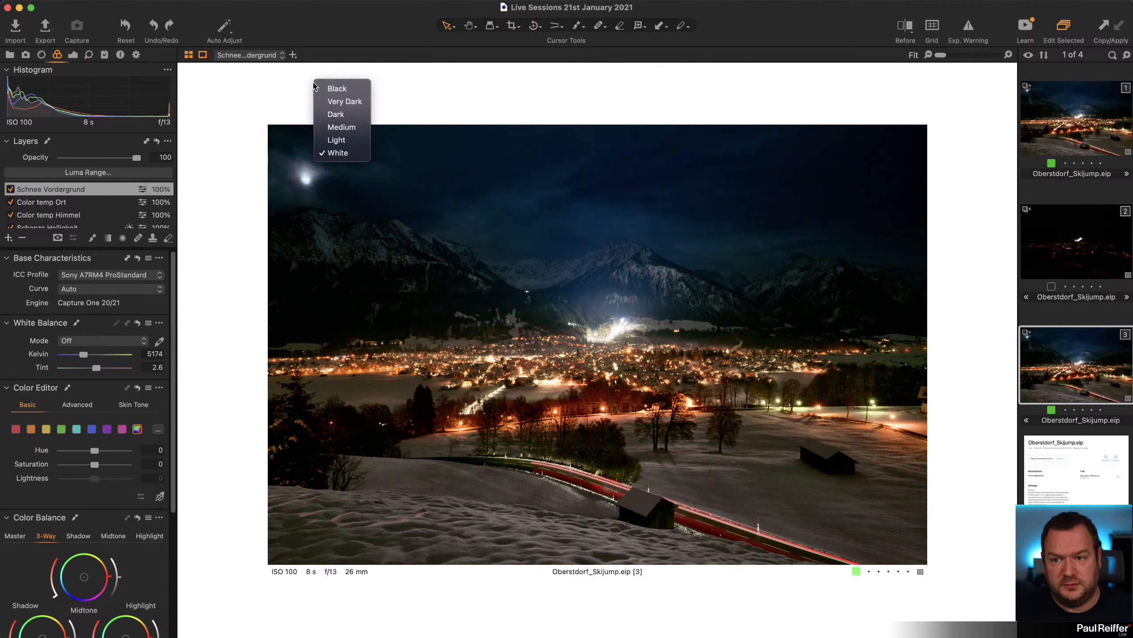
left_click(344, 89)
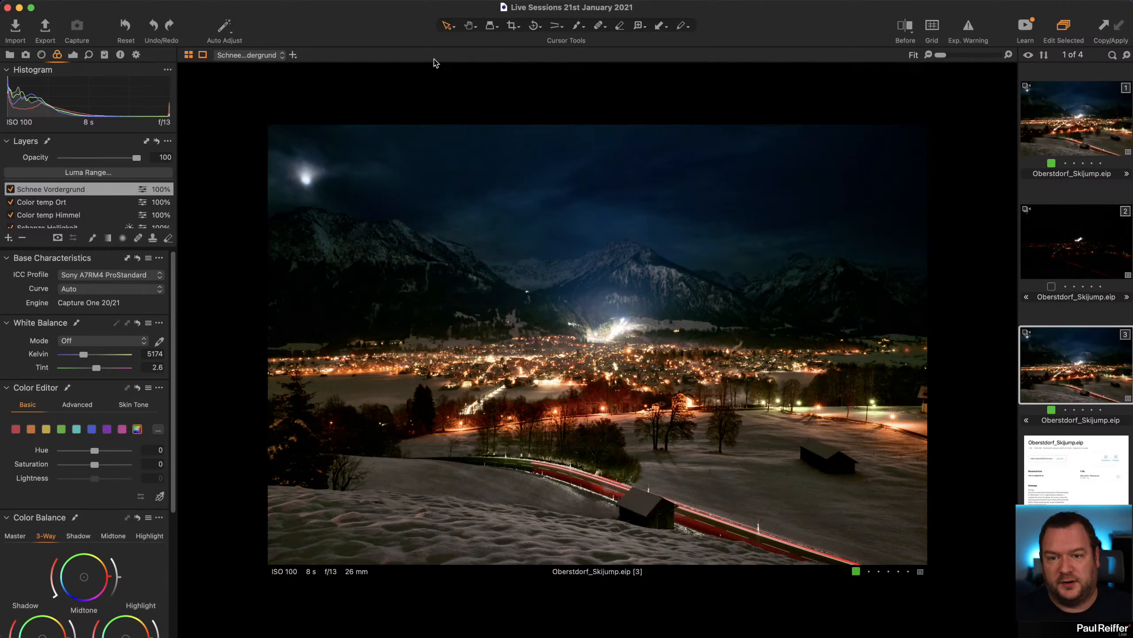
Step: Toggle the proof margin around the cloned variant off, on and off again to compare both presentations
left_click(203, 58)
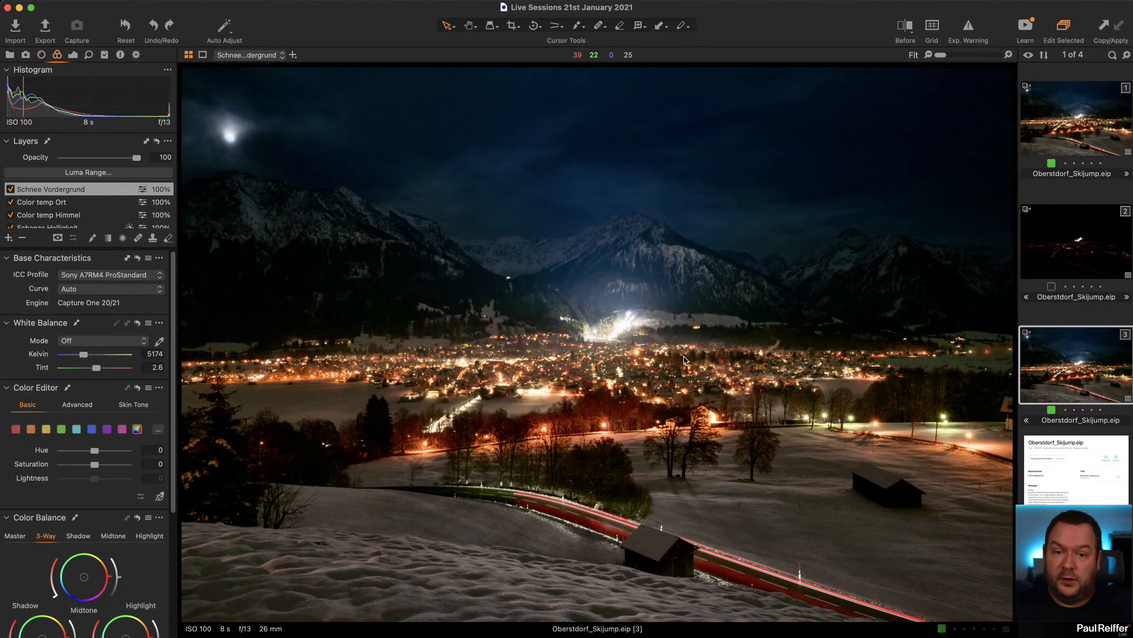
left_click(204, 56)
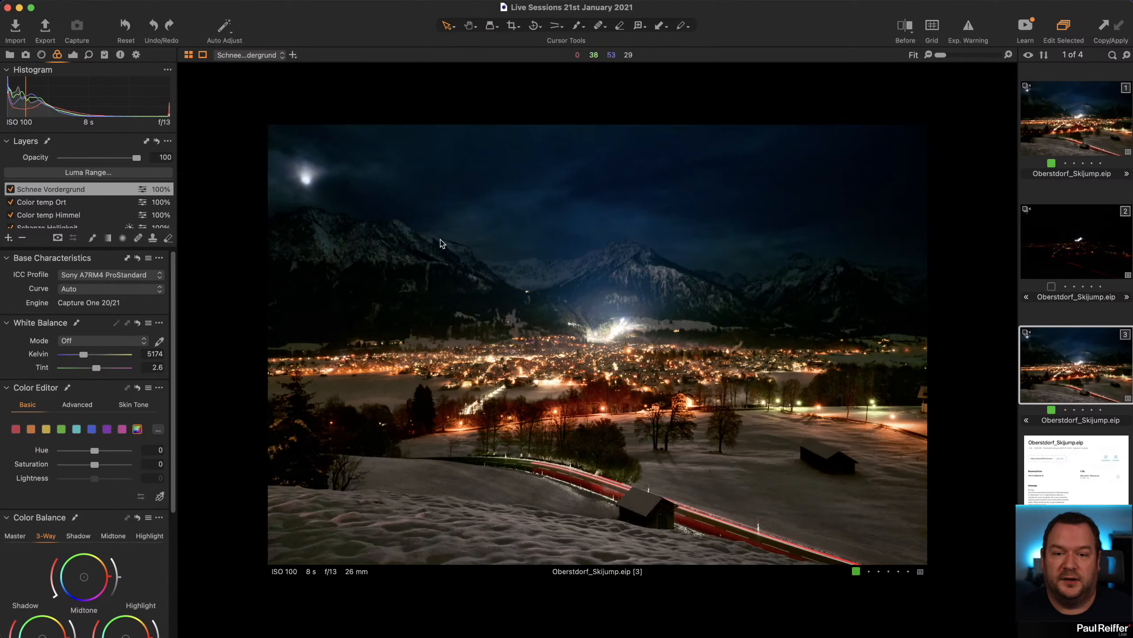
left_click(204, 56)
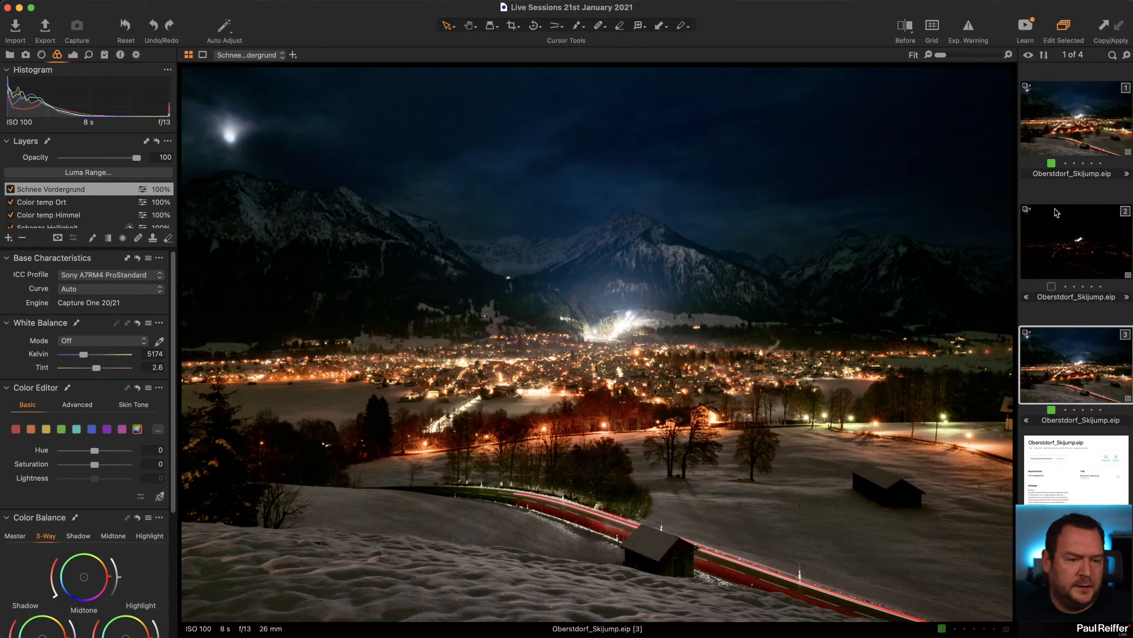
Step: Display edited variant 1 of Oberstdorf_Skijump and look through its list of adjustment layers
left_click(1069, 128)
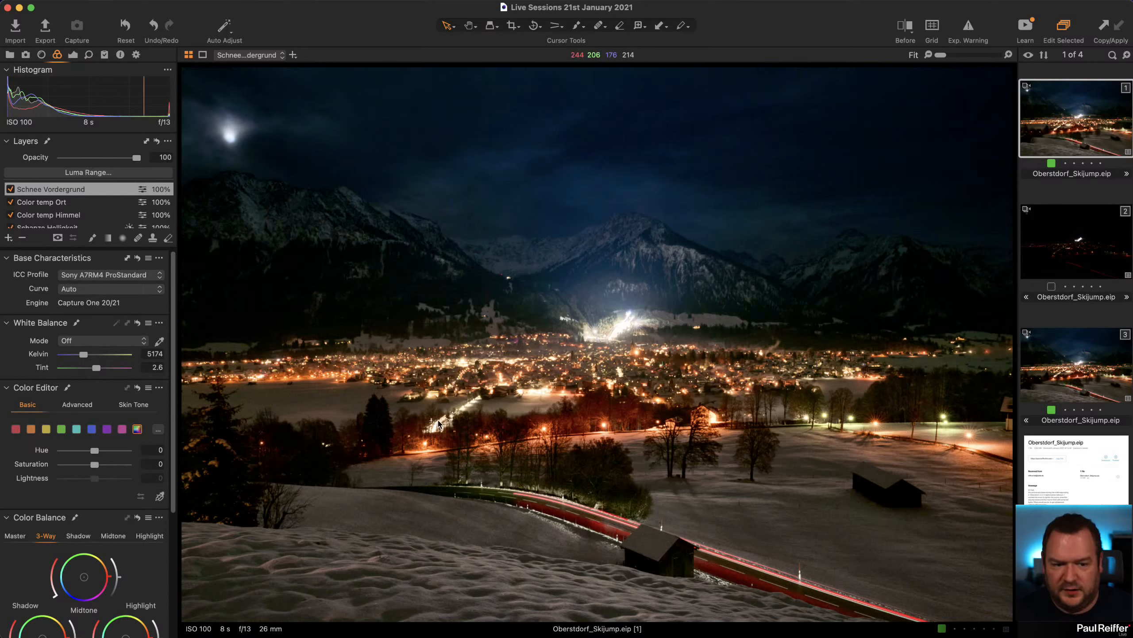
scroll(44, 203, "down", 2)
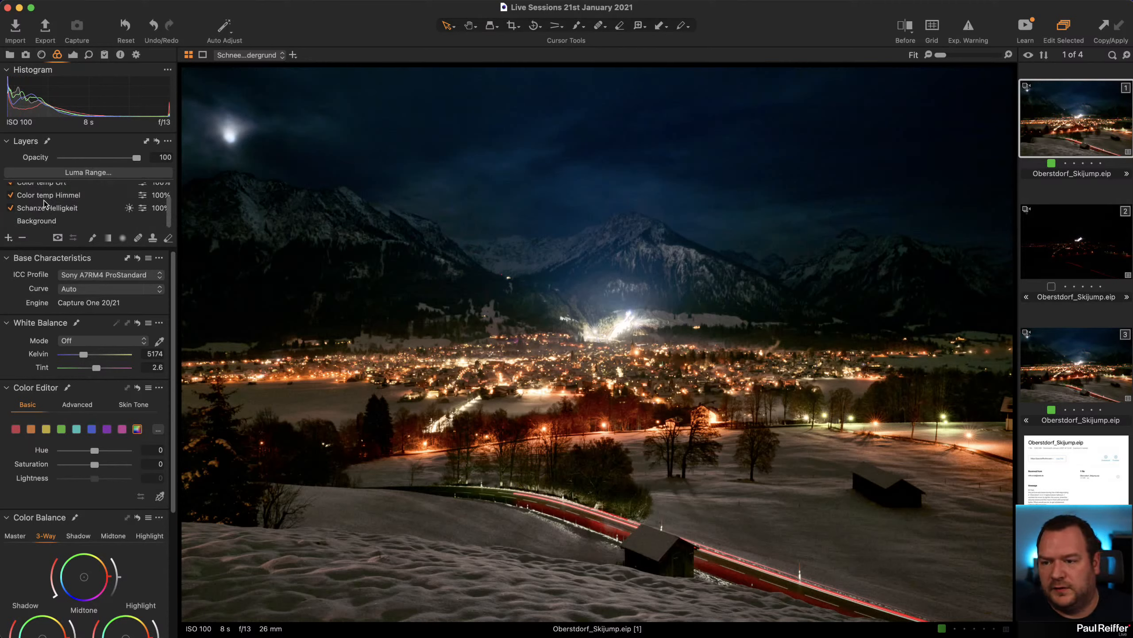
scroll(44, 203, "up", 2)
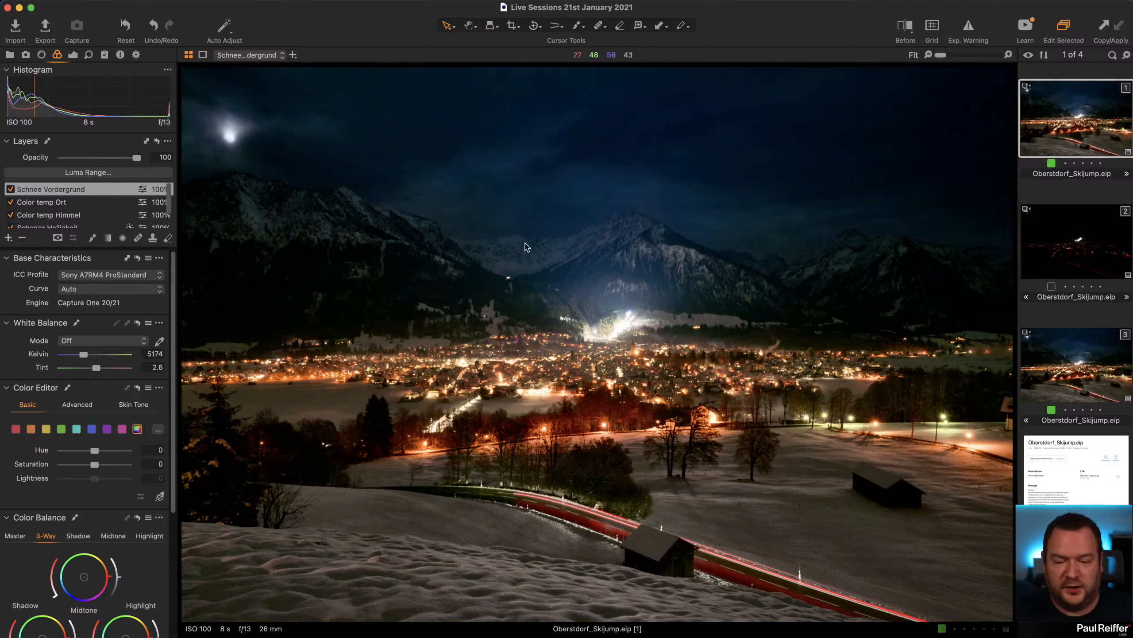
Step: Raise the exposure of unedited variant 2 of Oberstdorf_Skijump to 4 and compare it with edited variant 1
left_click(1063, 251)
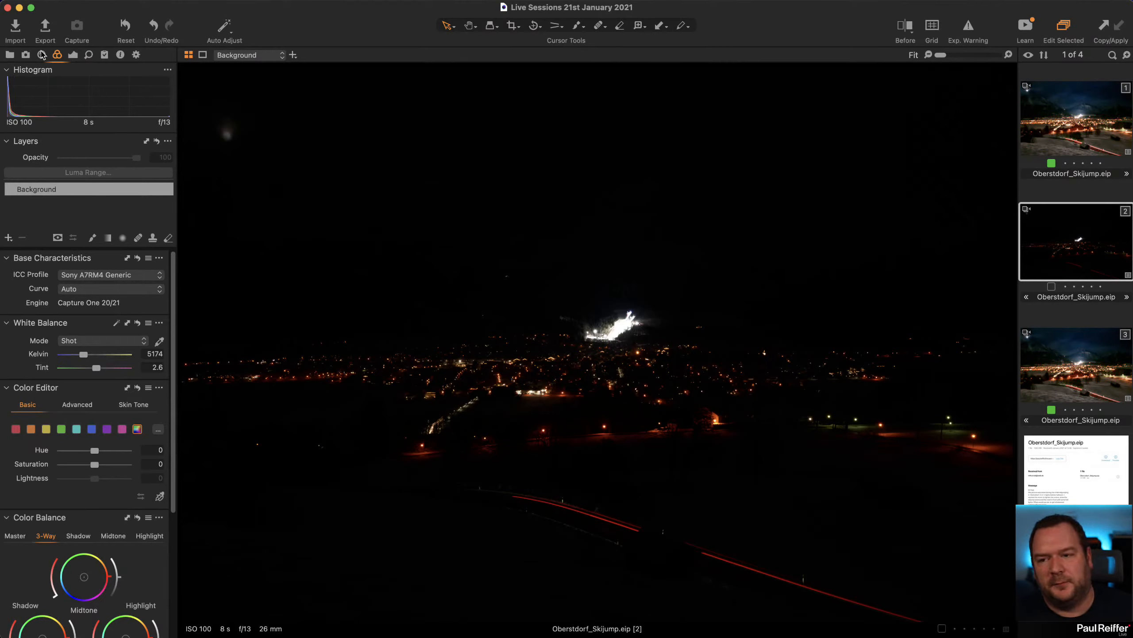
left_click(73, 55)
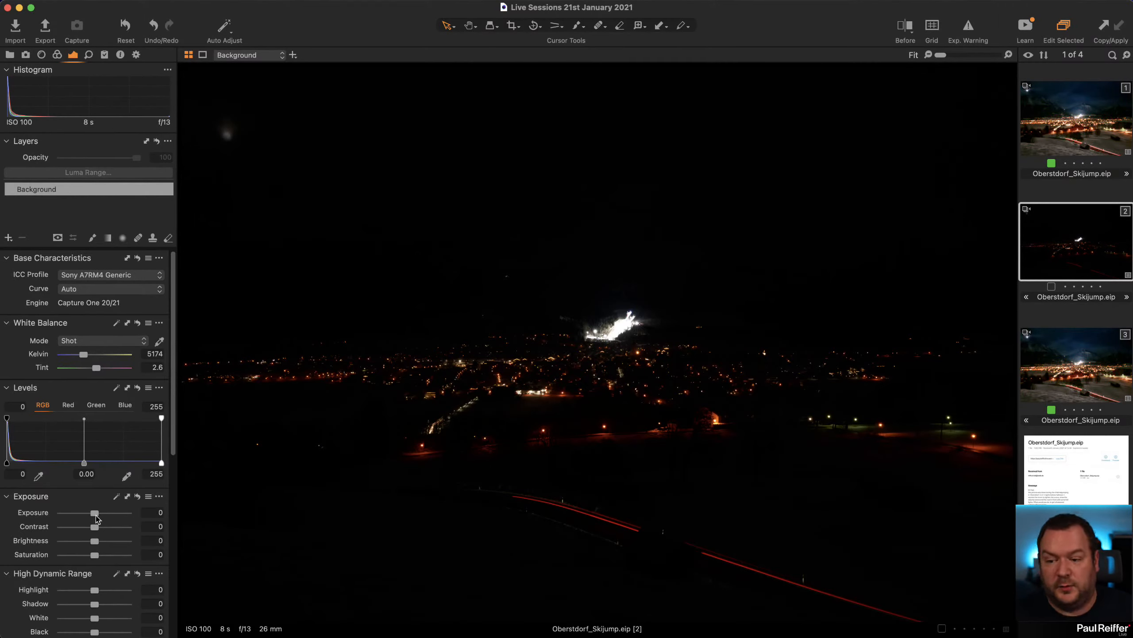
left_click_drag(94, 514, 137, 517)
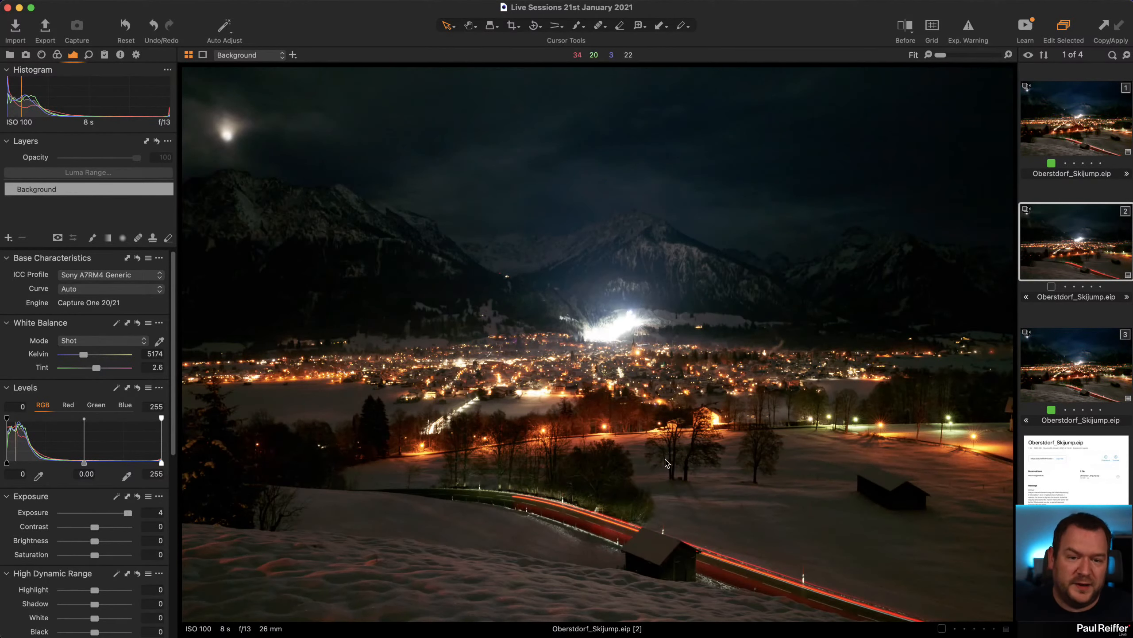
left_click(1086, 124)
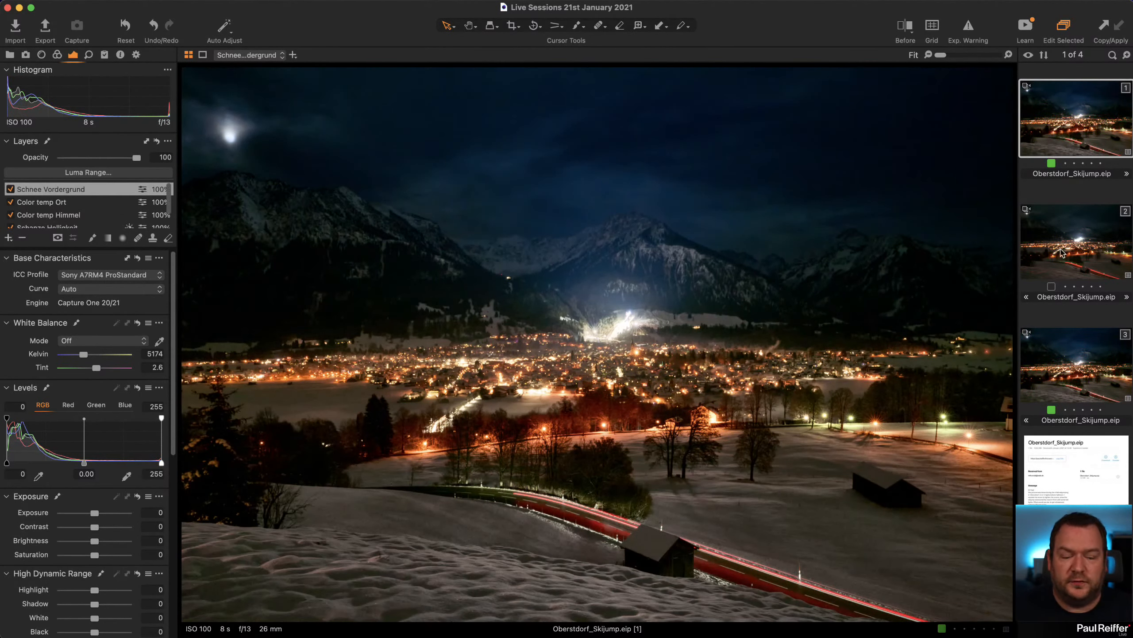
left_click(1059, 246)
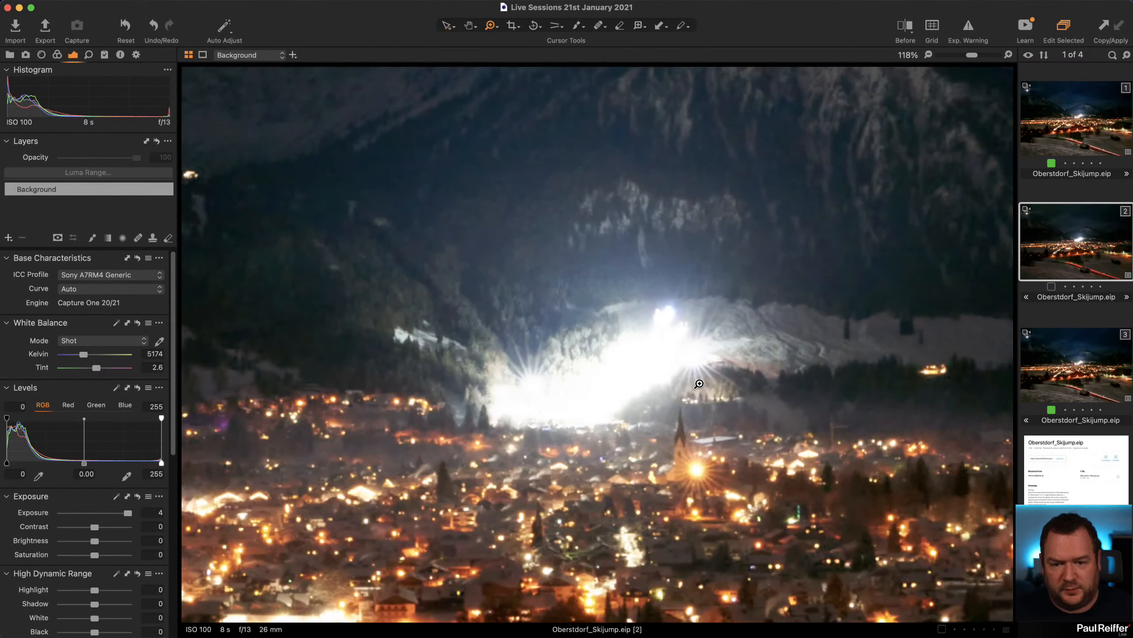
Step: Turn on the exposure warning and inspect the highlights of the ski jump in variant 2 up close
key("z")
left_click(607, 326)
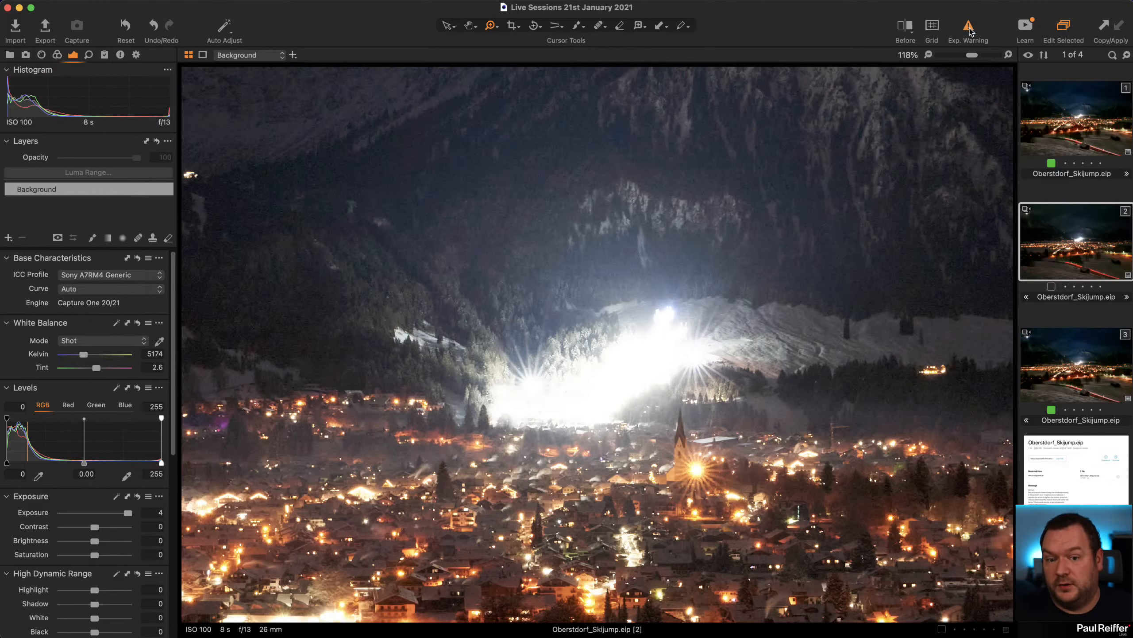
left_click(969, 30)
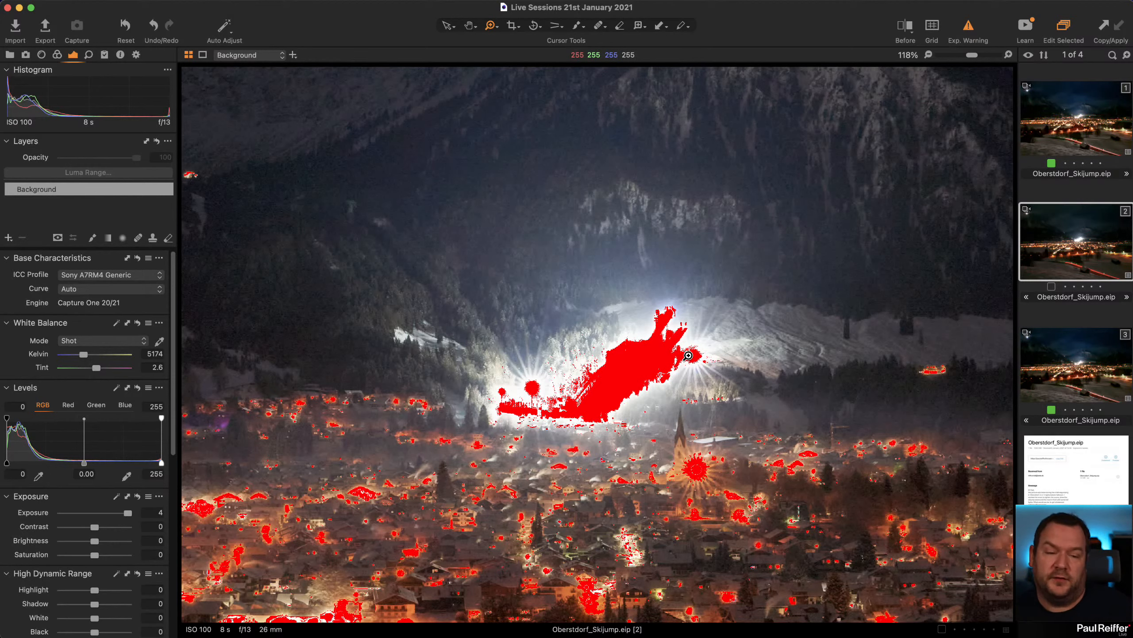
left_click_drag(437, 265, 780, 476)
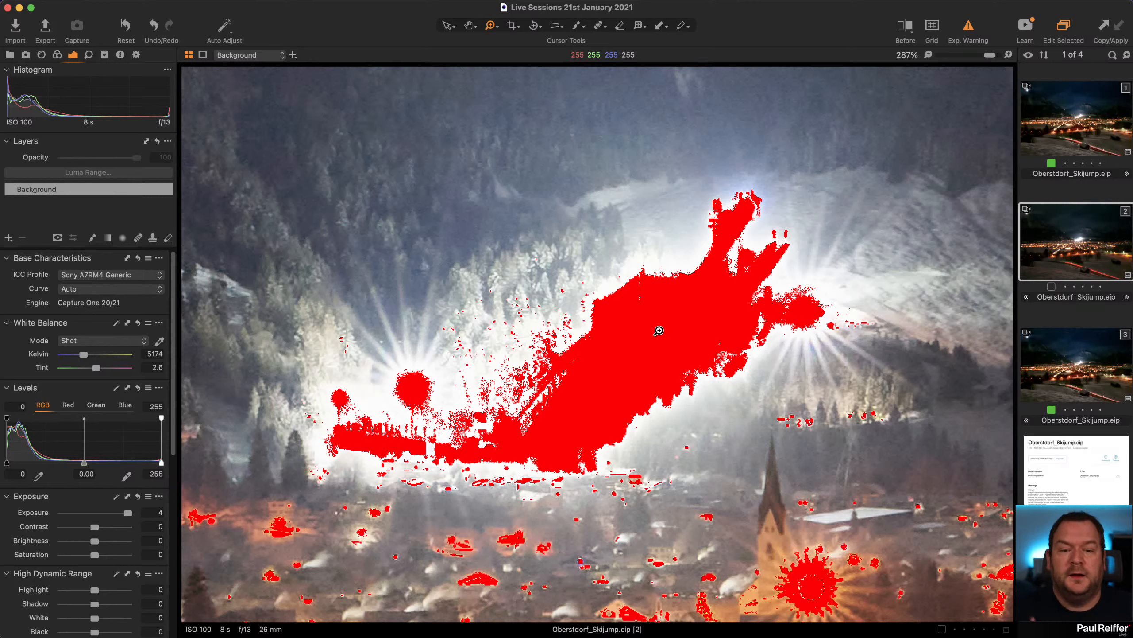
Step: Check the exposure warning threshold in the Exposure preferences and close the preferences
left_click(1, 1)
left_click(17, 29)
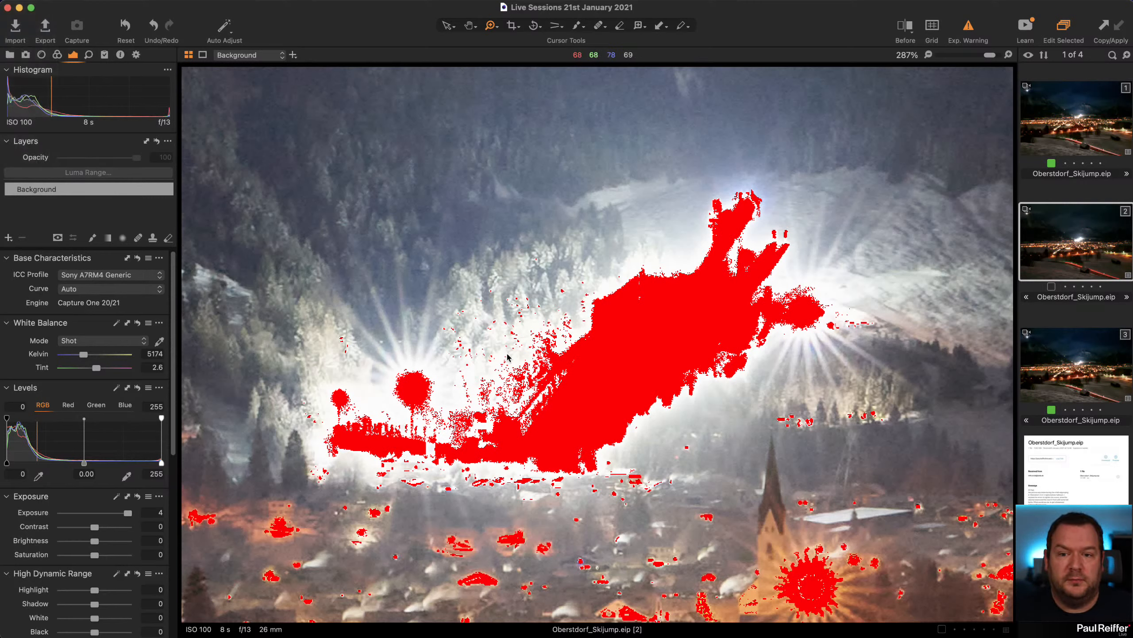
left_click(791, 190)
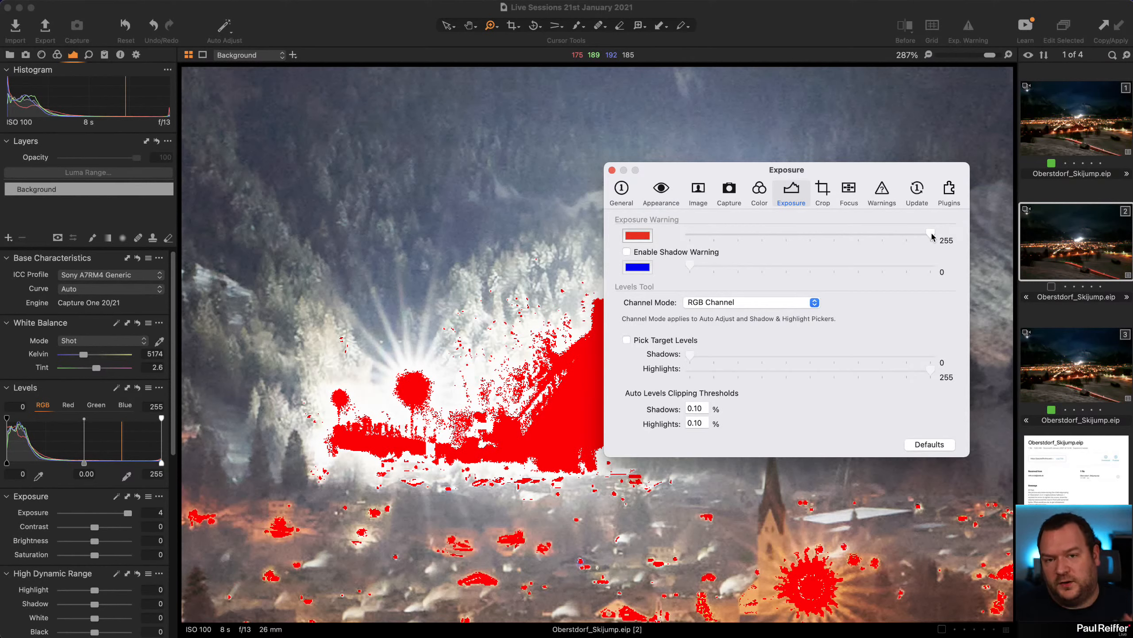
left_click(612, 170)
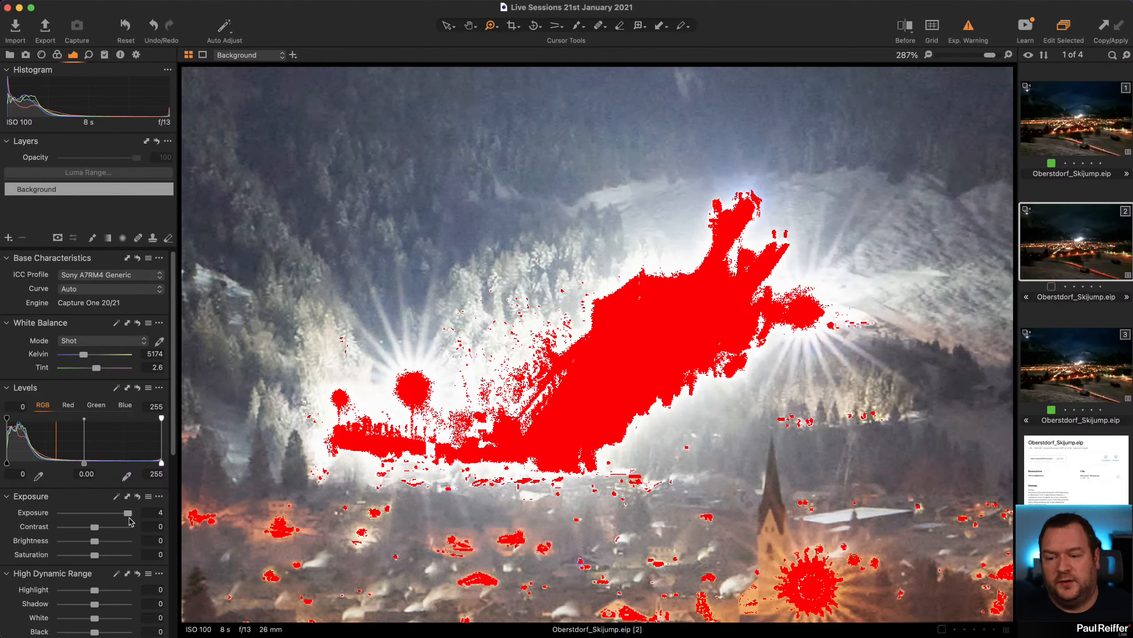
Step: Test the ski jump's highlight recovery in variant 2 with exposures of -0.35, -3.2, -2.98 and finally -1.5
left_click_drag(128, 513, 92, 514)
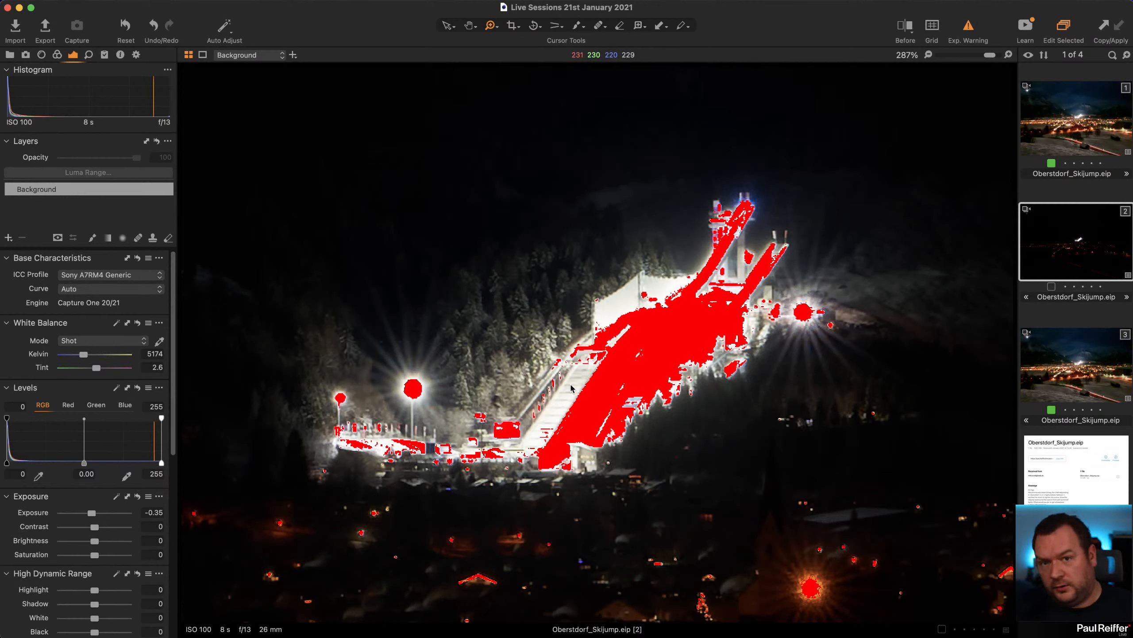
left_click_drag(92, 513, 78, 517)
left_click_drag(74, 517, 68, 517)
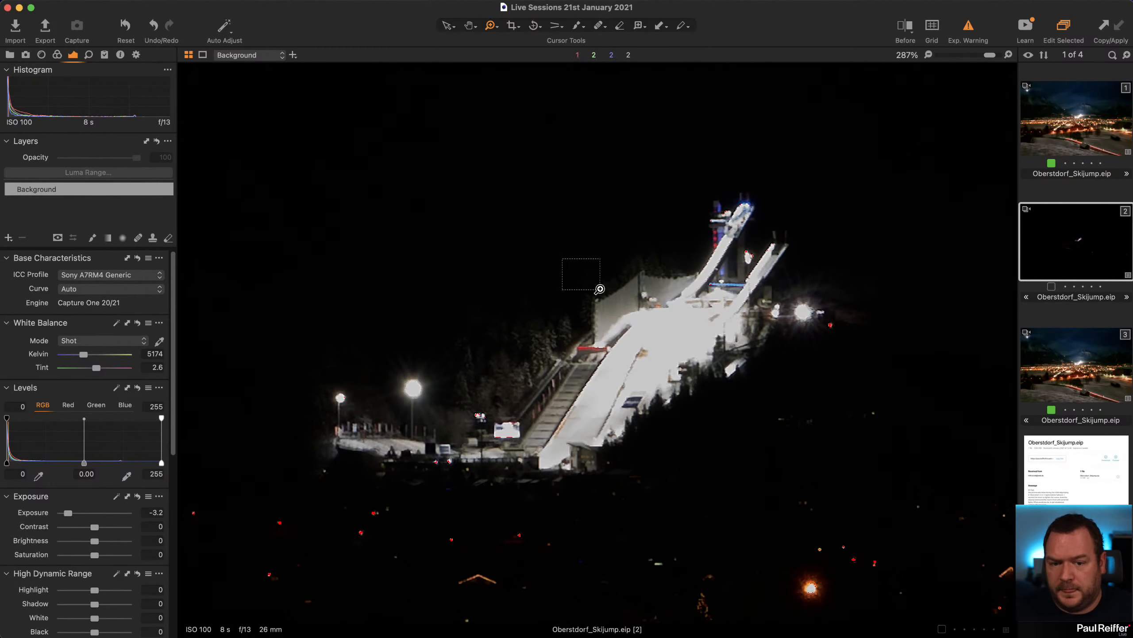
left_click(663, 334)
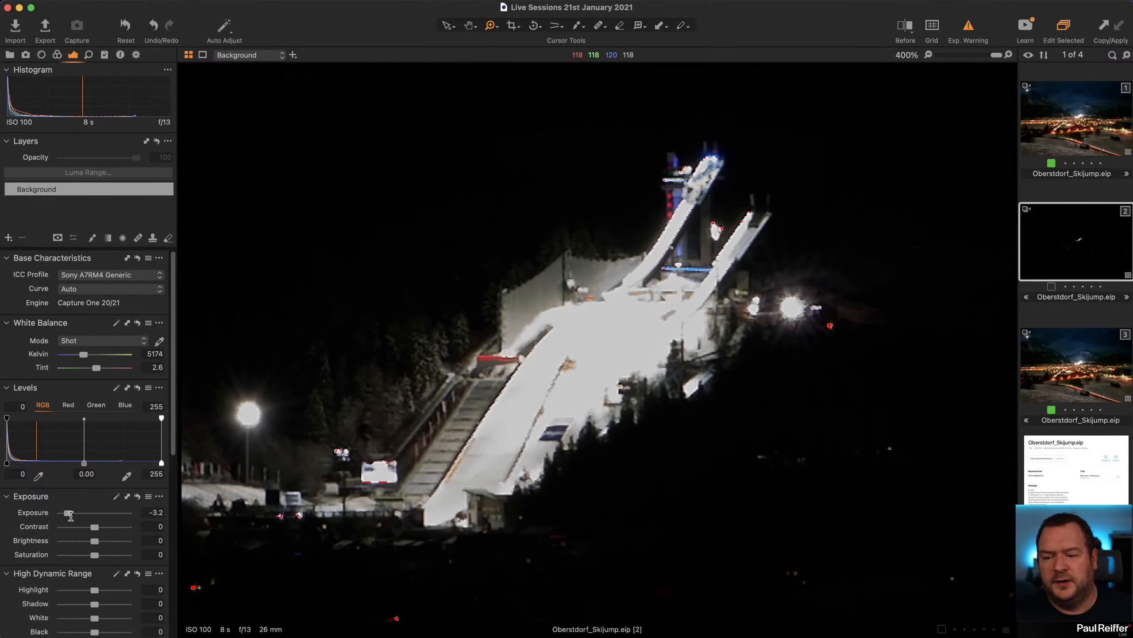
left_click_drag(68, 512, 70, 512)
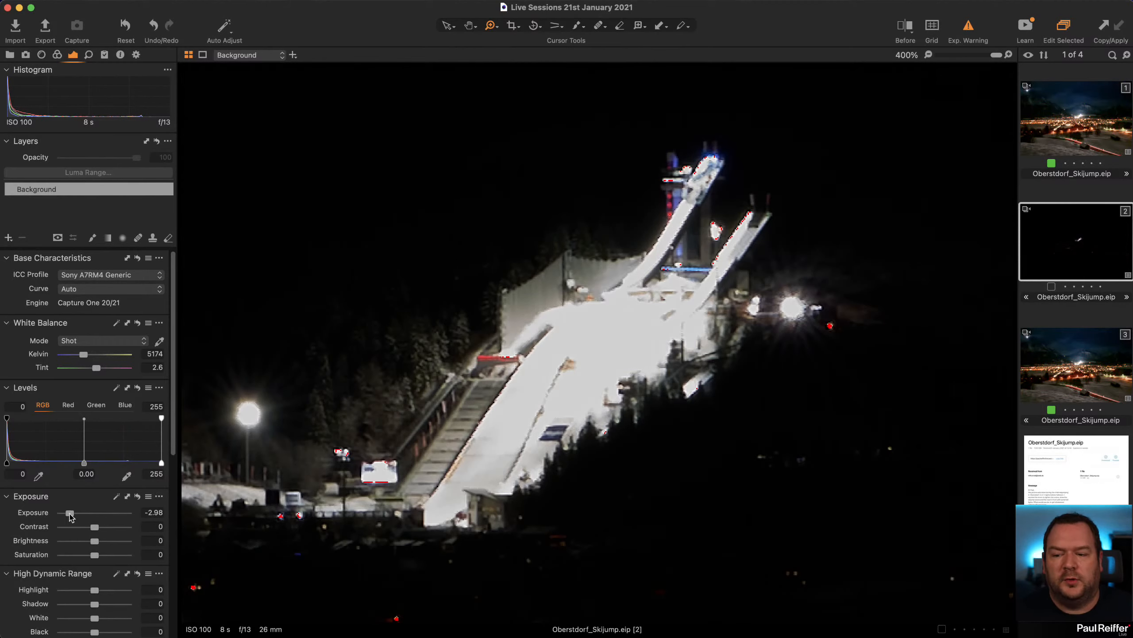
left_click_drag(70, 513, 82, 517)
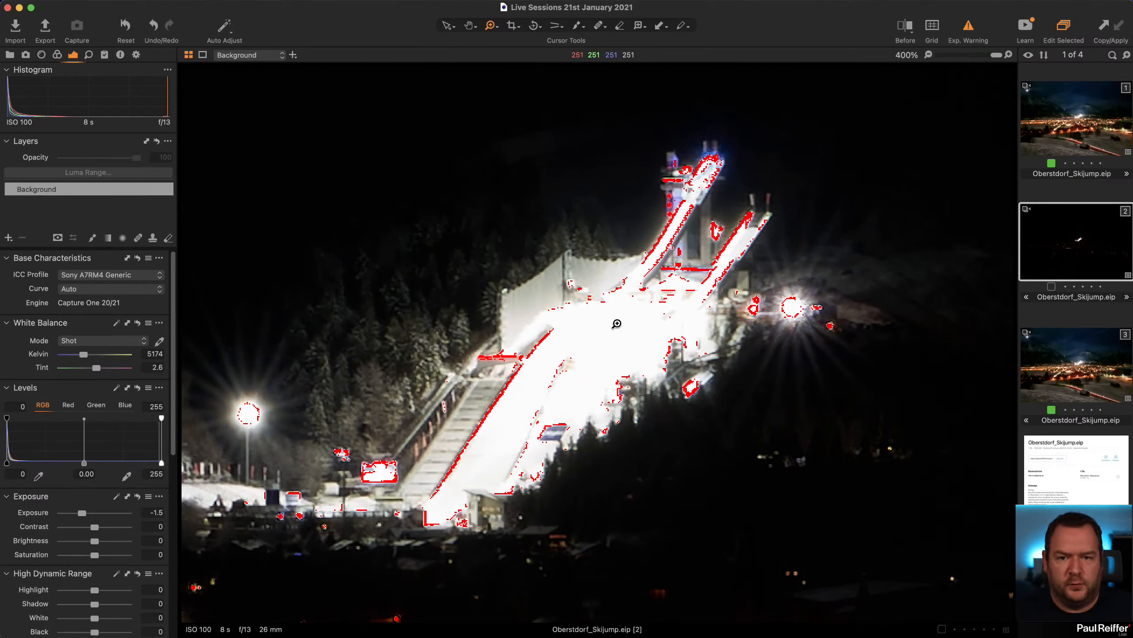
Step: Try recovering the ski jump by setting Highlight and White to -100 and the exposure to -4
key("v")
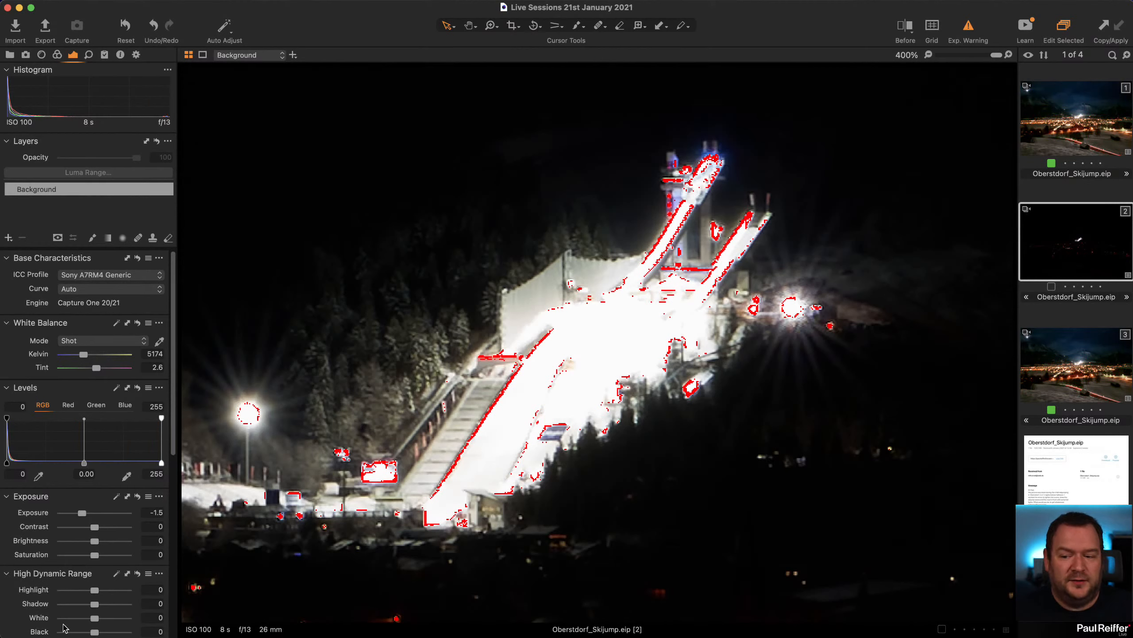
left_click_drag(94, 590, 32, 595)
left_click_drag(95, 618, 47, 623)
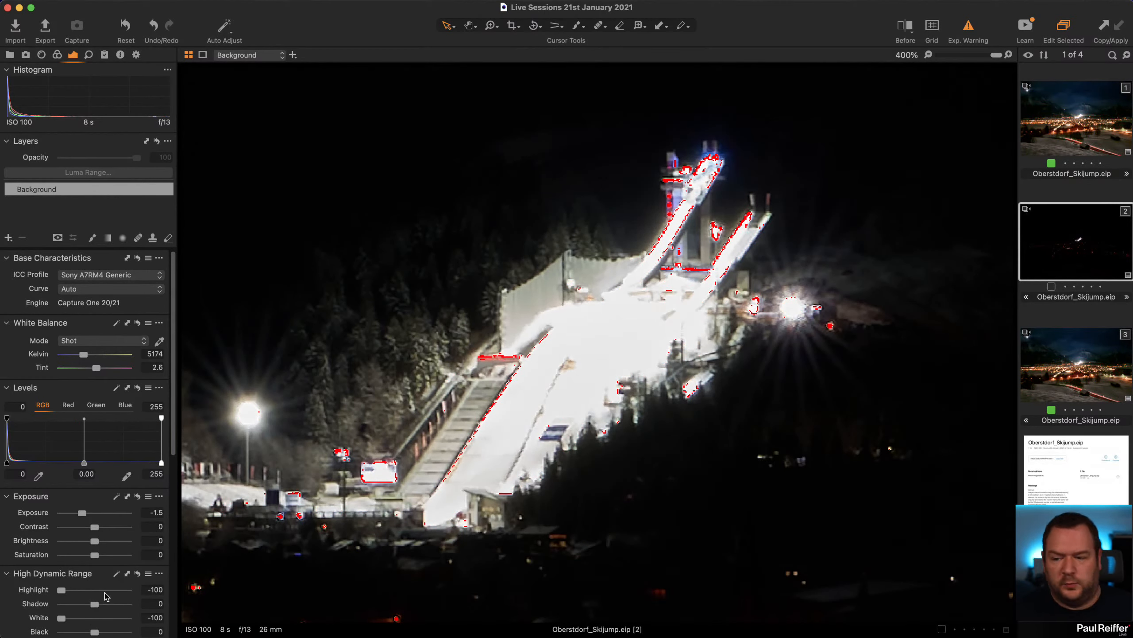
left_click_drag(81, 513, 50, 516)
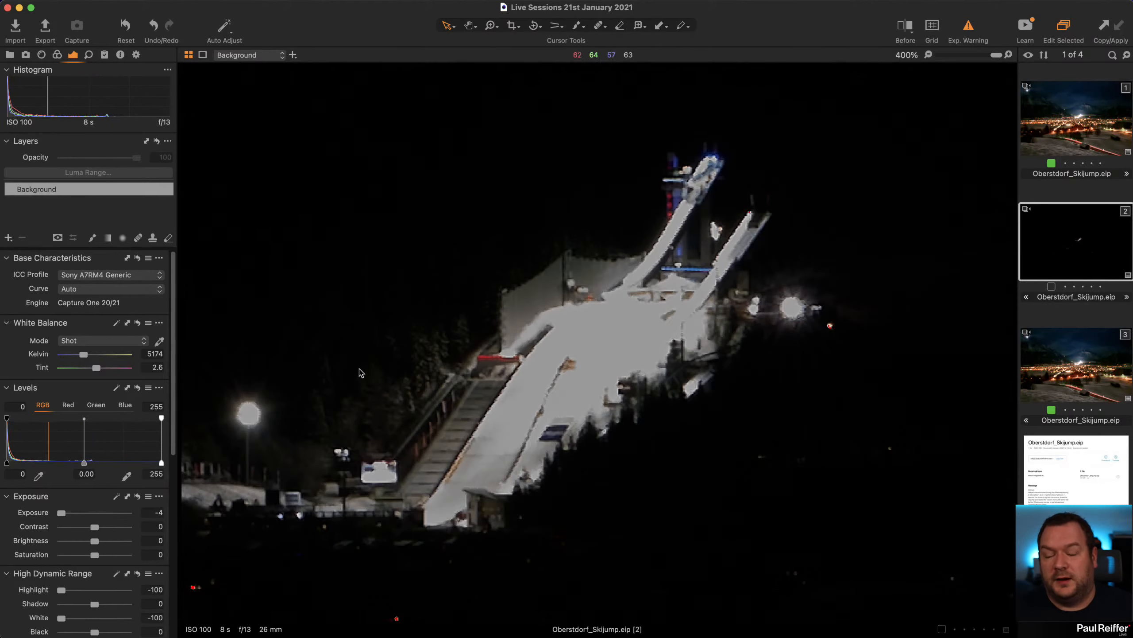
mouse_move(62, 514)
left_mouse_down()
mouse_move(88, 515)
mouse_move(54, 516)
left_mouse_up()
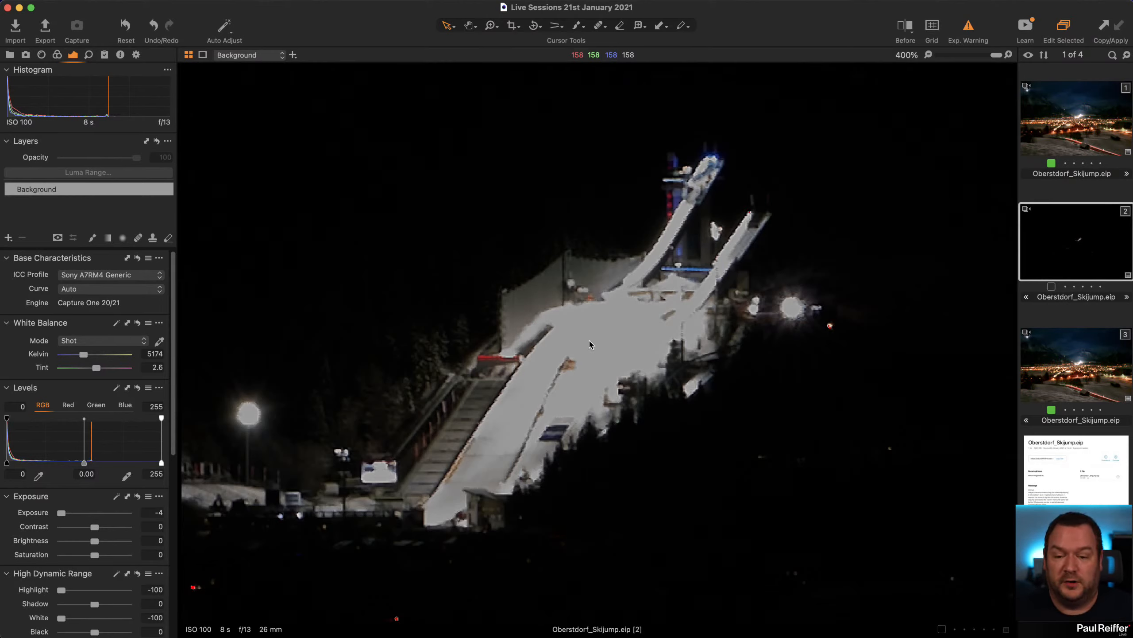
Step: Set the exposure of variant 2 to 0.13 and reset its Highlight and White adjustments to 0
left_click_drag(61, 513, 95, 514)
double_click(88, 590)
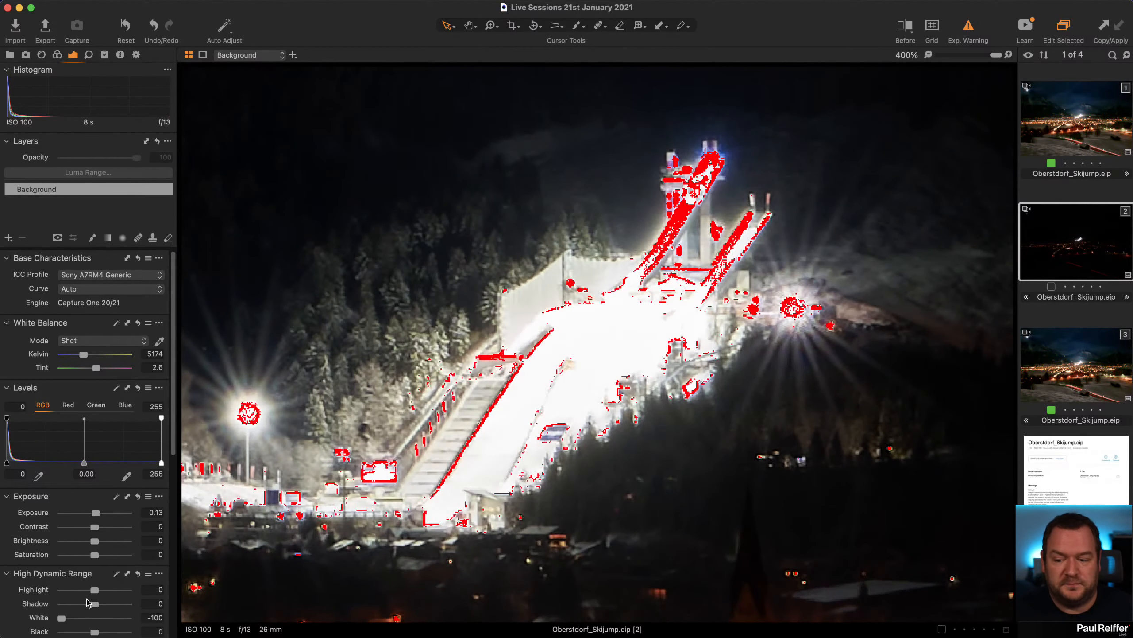
double_click(95, 620)
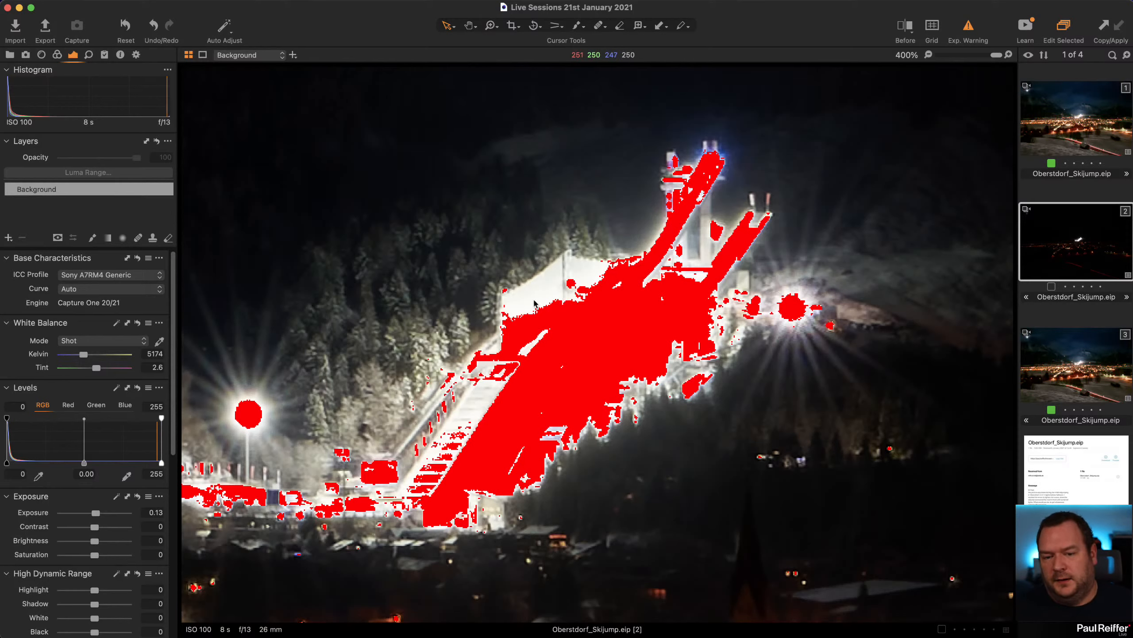
Step: Raise the exposure of variant 2 to 4 and show the whole valley with the exposure warning on
key("z")
left_click(644, 334, "alt")
left_click(644, 333, "alt")
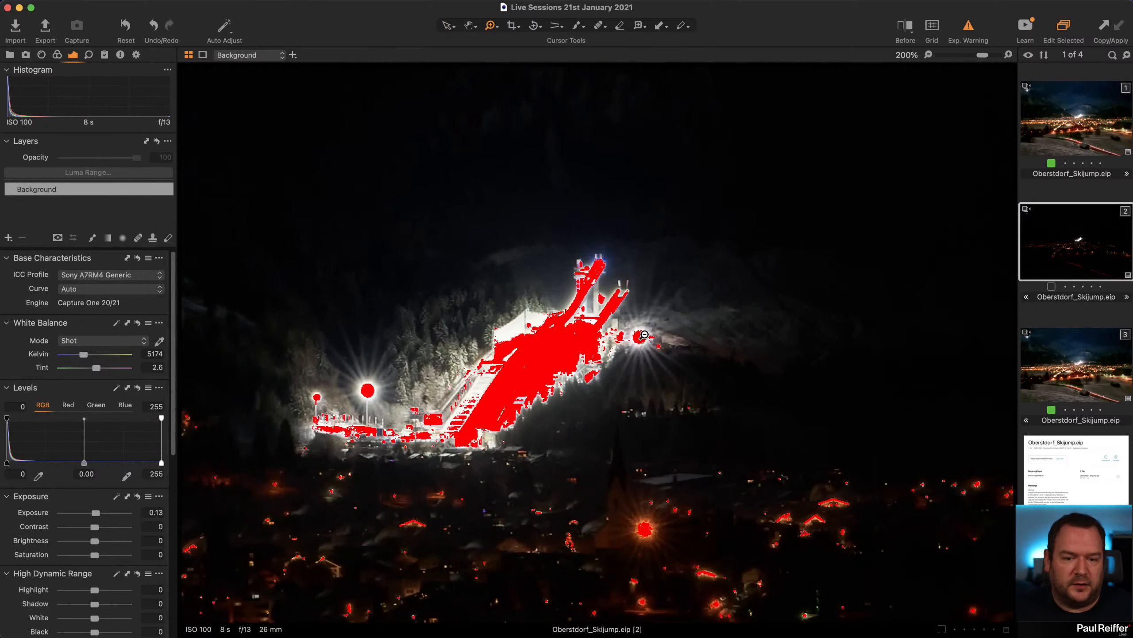
left_click(644, 334, "alt")
left_click(643, 334, "alt")
left_click(643, 334, "alt")
left_click(496, 343, "alt")
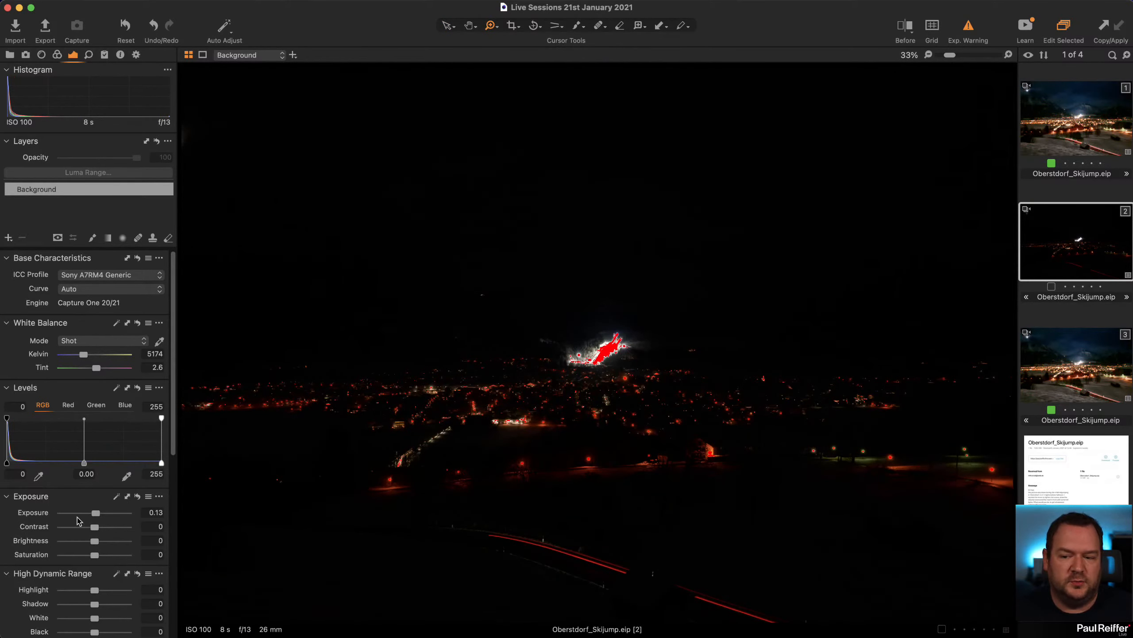
left_click_drag(95, 513, 128, 517)
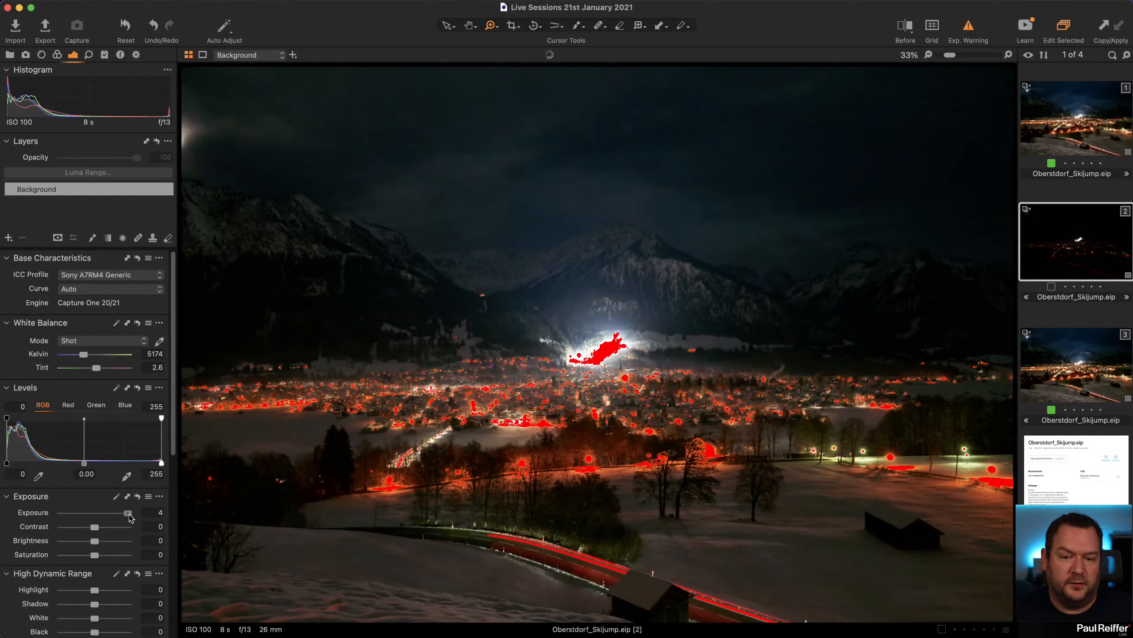
Step: Reset the exposure of variant 2 to 0 and examine the ski jump up close with the exposure warning on
left_click_drag(553, 313, 637, 393)
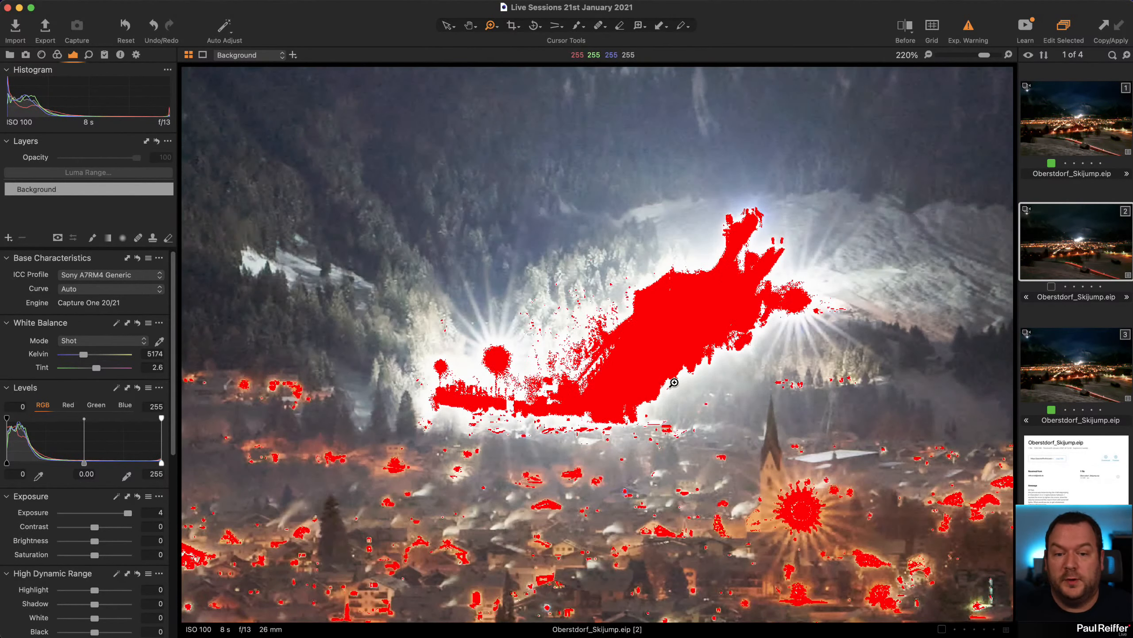
double_click(128, 513)
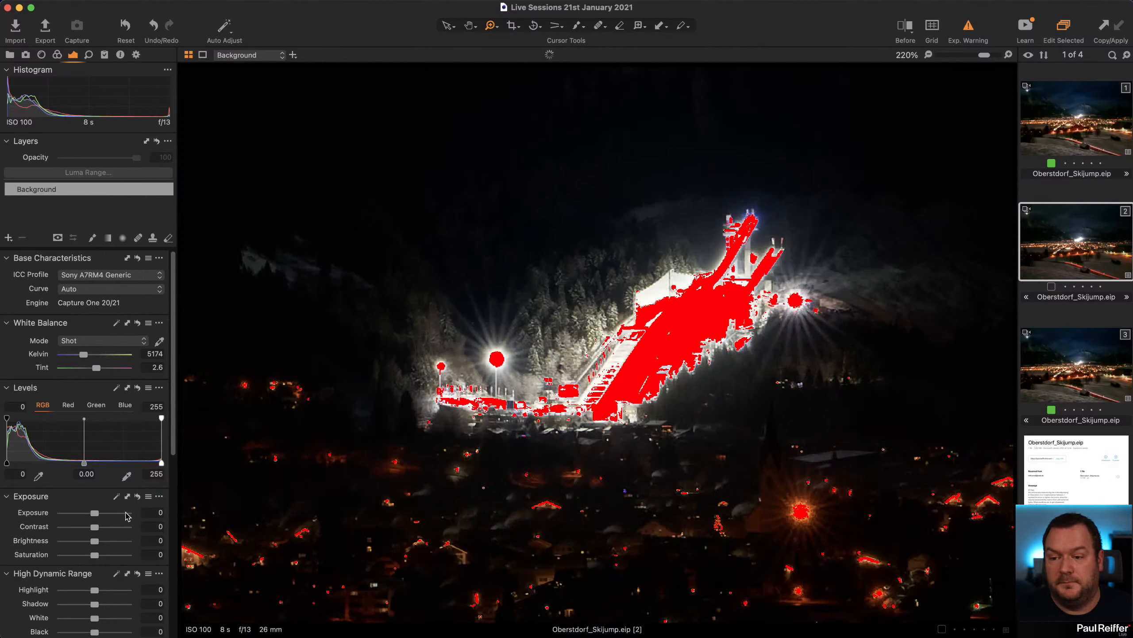
left_click_drag(393, 174, 889, 465)
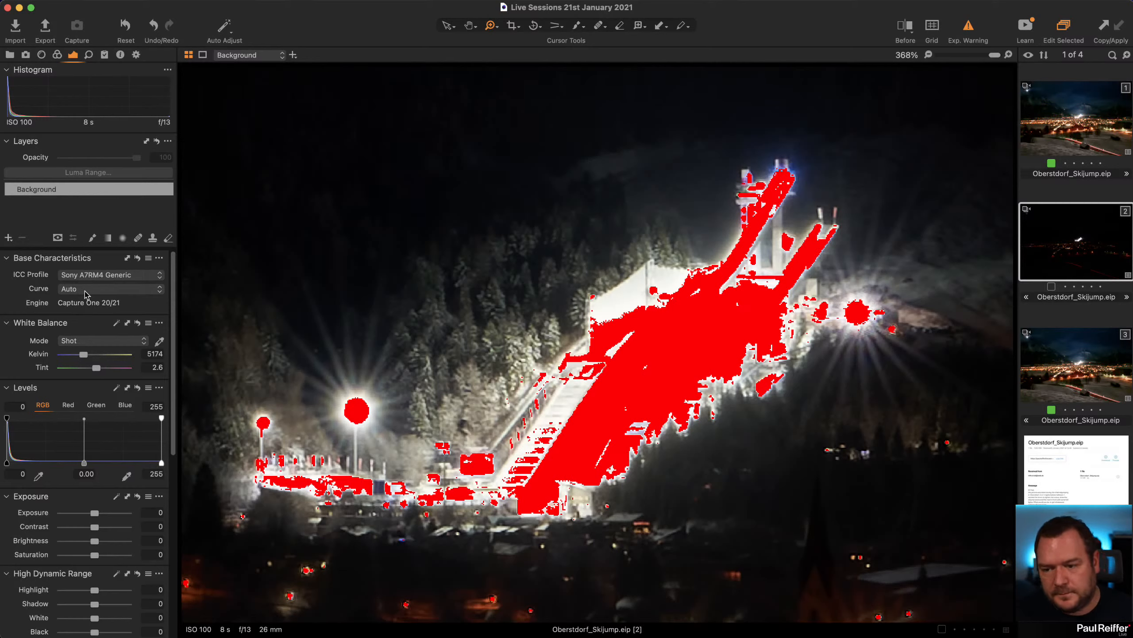
Step: Compare the Auto and Linear Response curves on the ski jump in variant 2, finishing with Linear Response
left_click(93, 294)
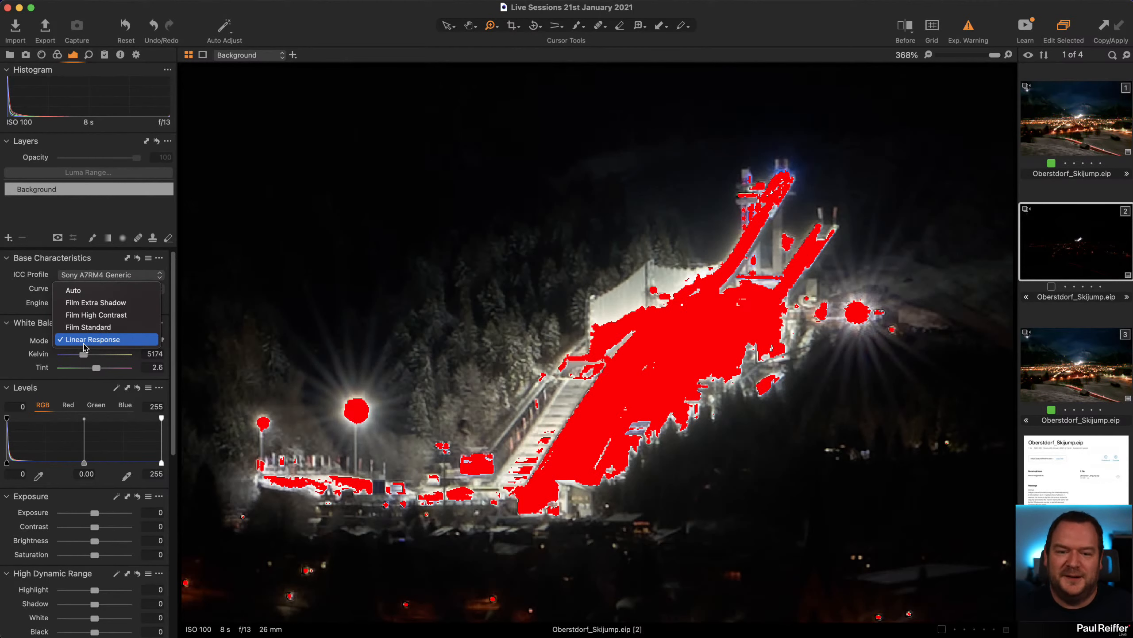
left_click(73, 290)
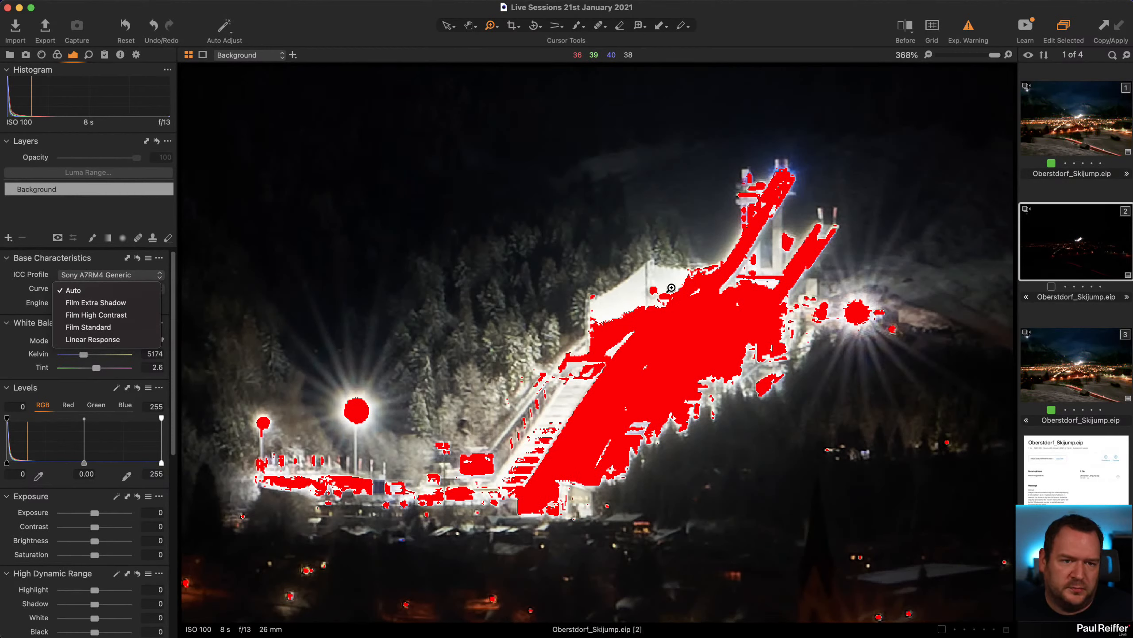
left_click(968, 29)
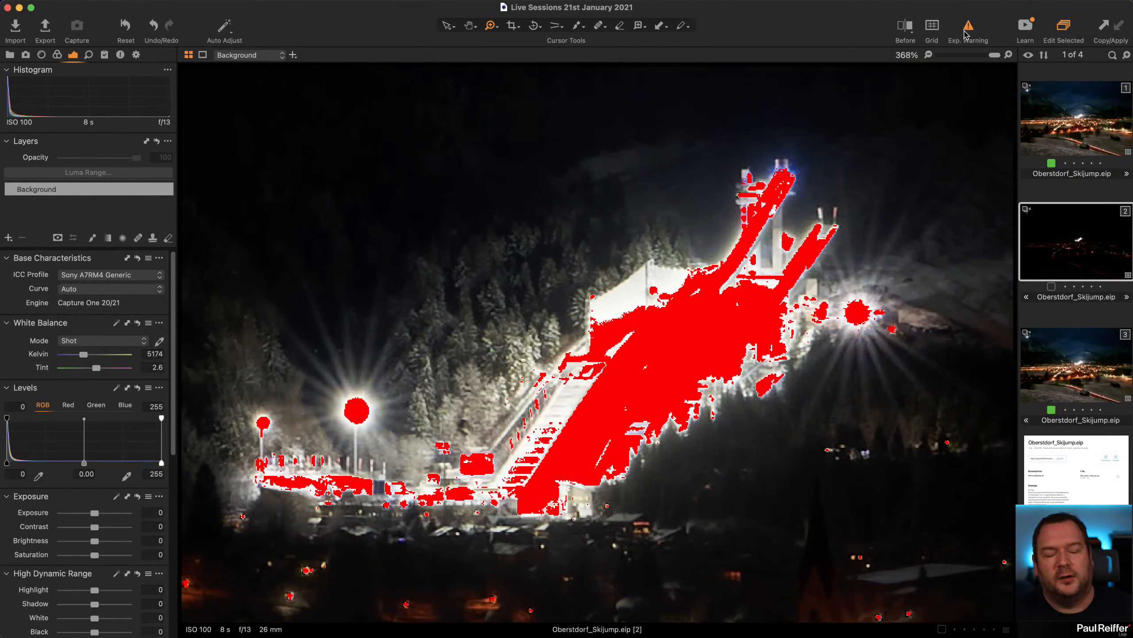
left_click(92, 297)
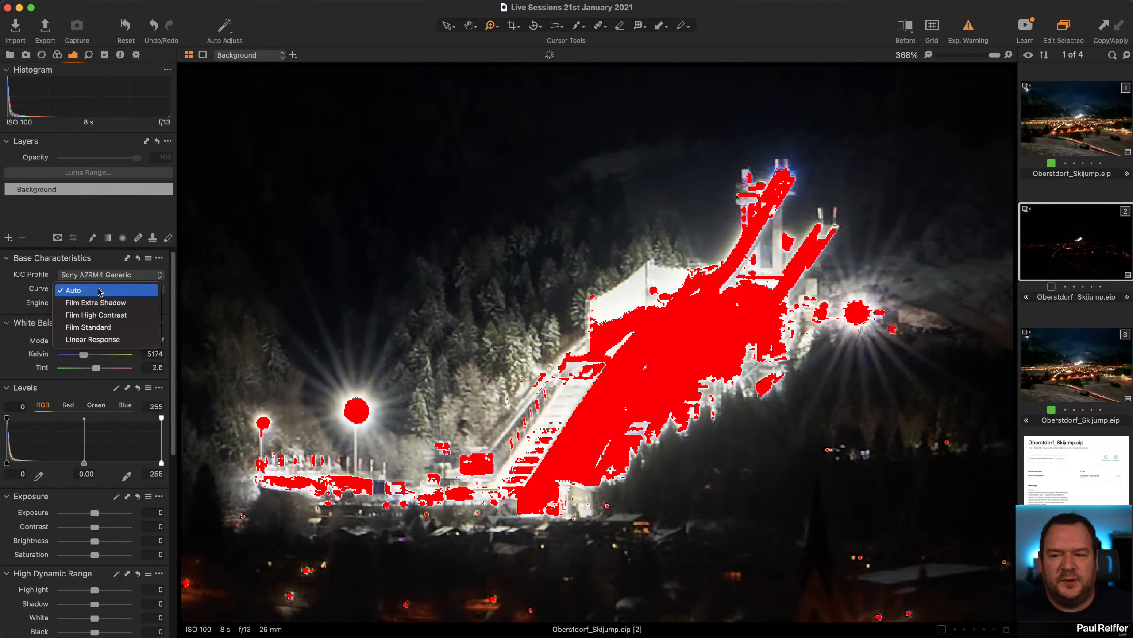
left_click(62, 340)
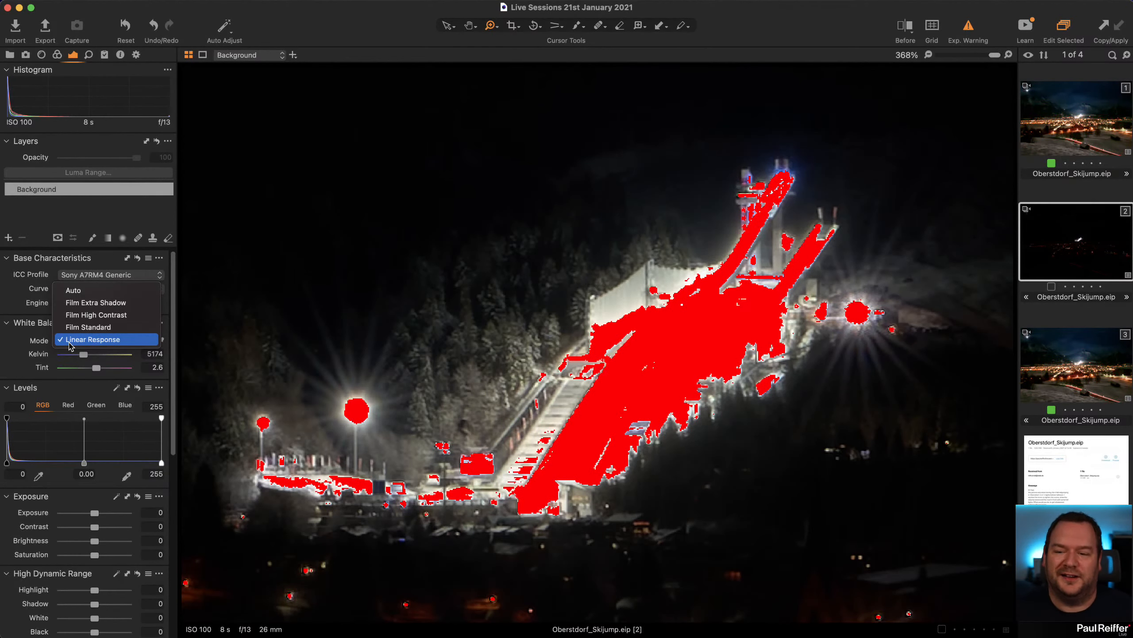
left_click(70, 344)
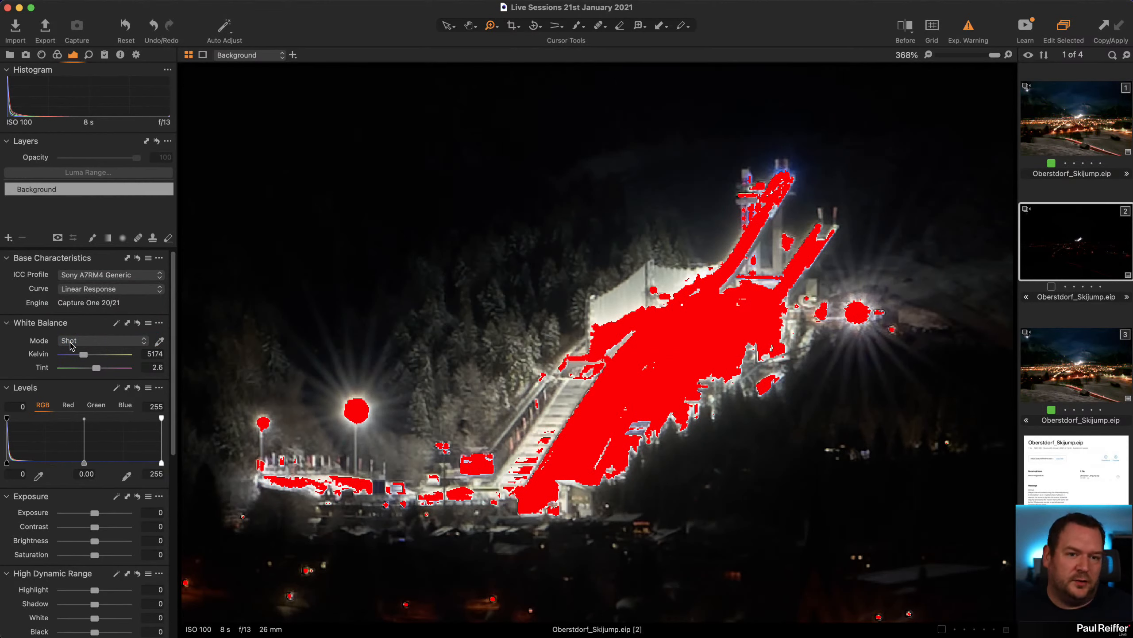
Step: Turn off the exposure warning and examine the unedited dark sky above the ski jump in variant 2
left_click(968, 27)
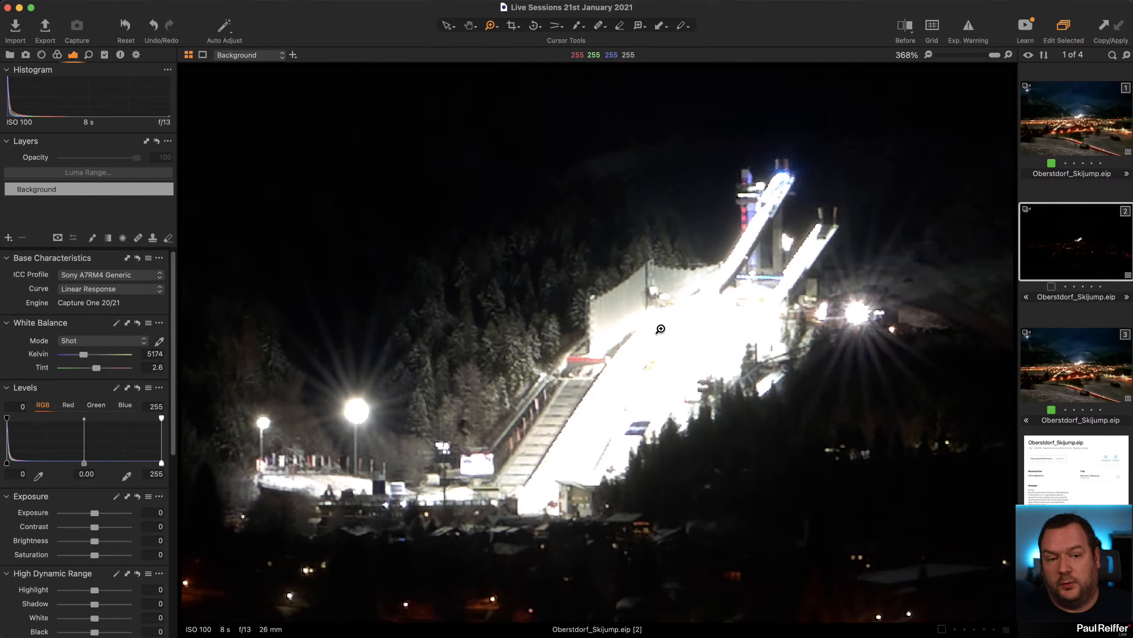
scroll(637, 266, "down", 5)
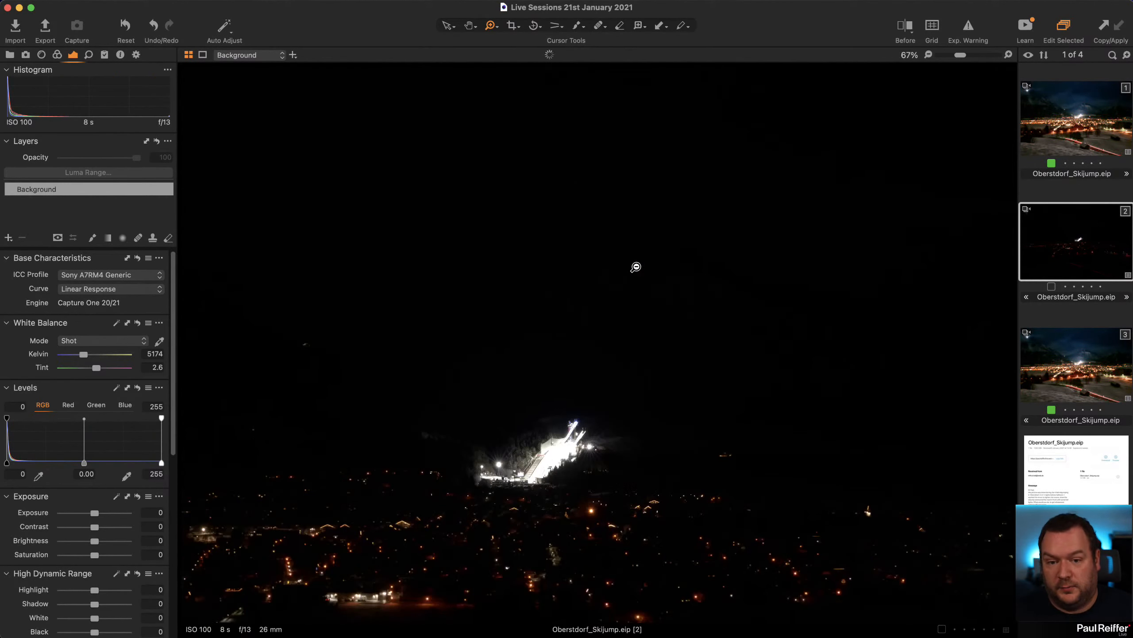
left_click_drag(554, 256, 615, 481)
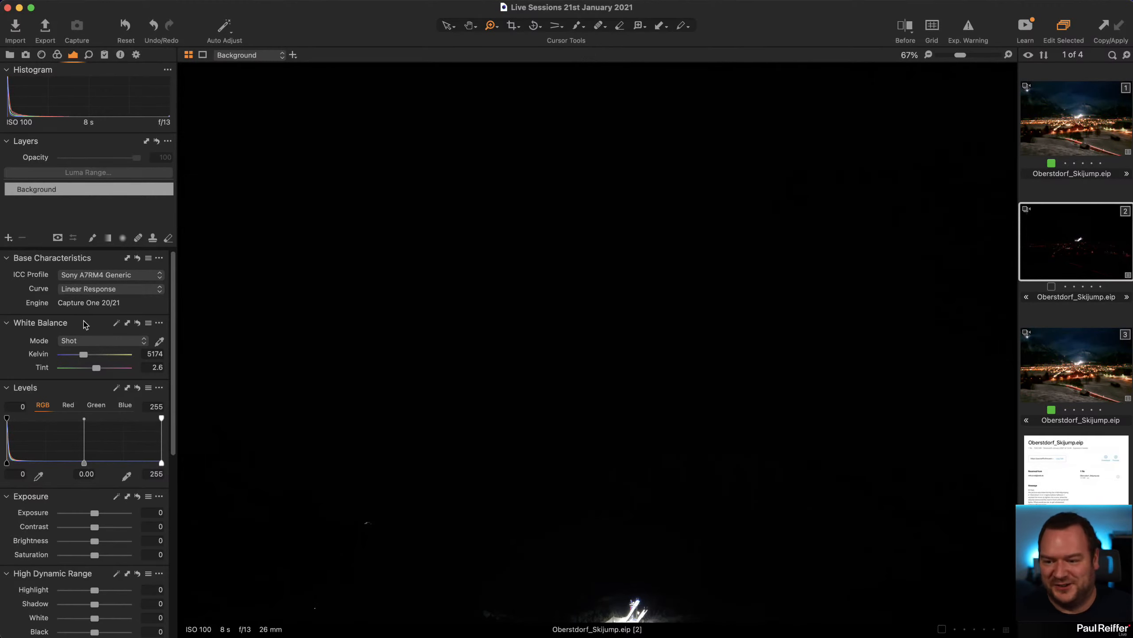
left_click(605, 364)
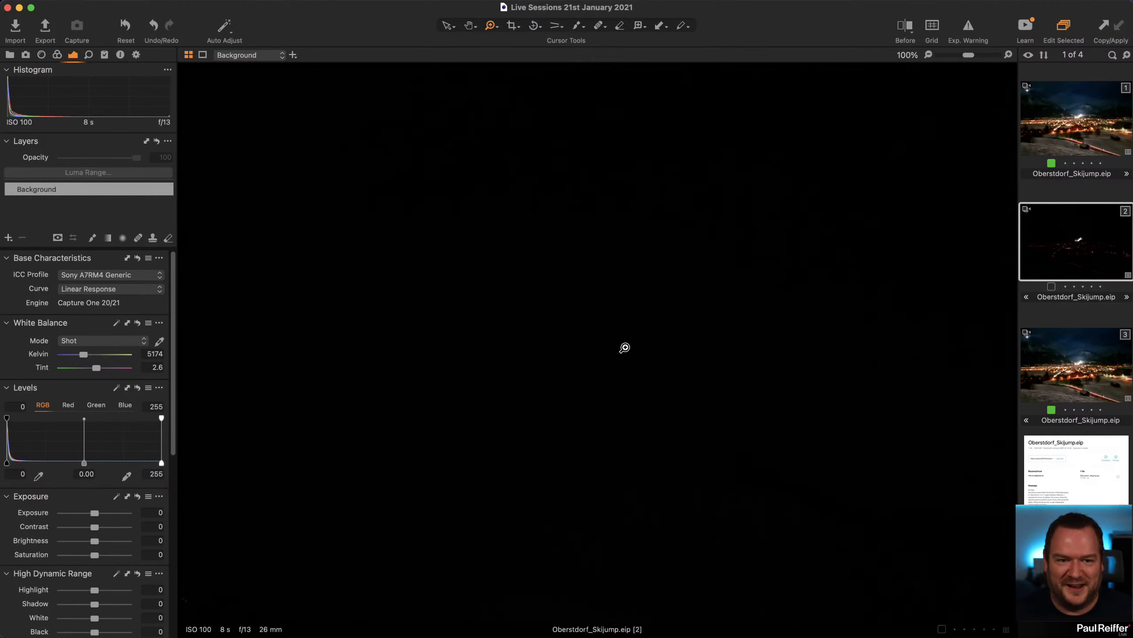
Step: Set the curve of variant 2 to Auto and raise its exposure to 4
left_click(97, 289)
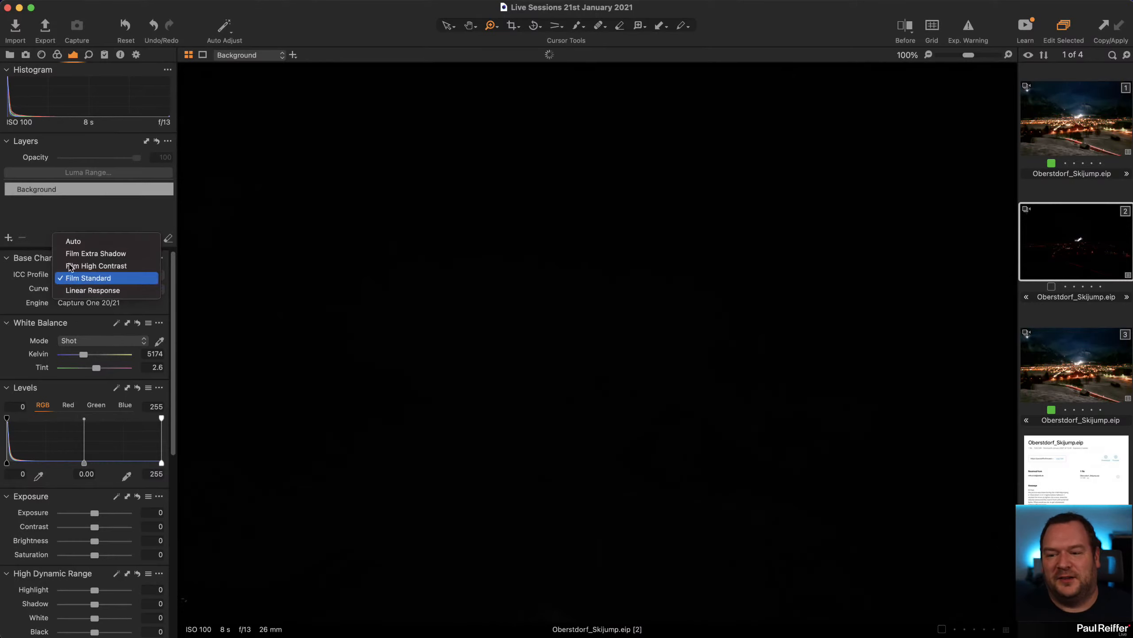
left_click(73, 241)
left_click_drag(95, 514, 176, 514)
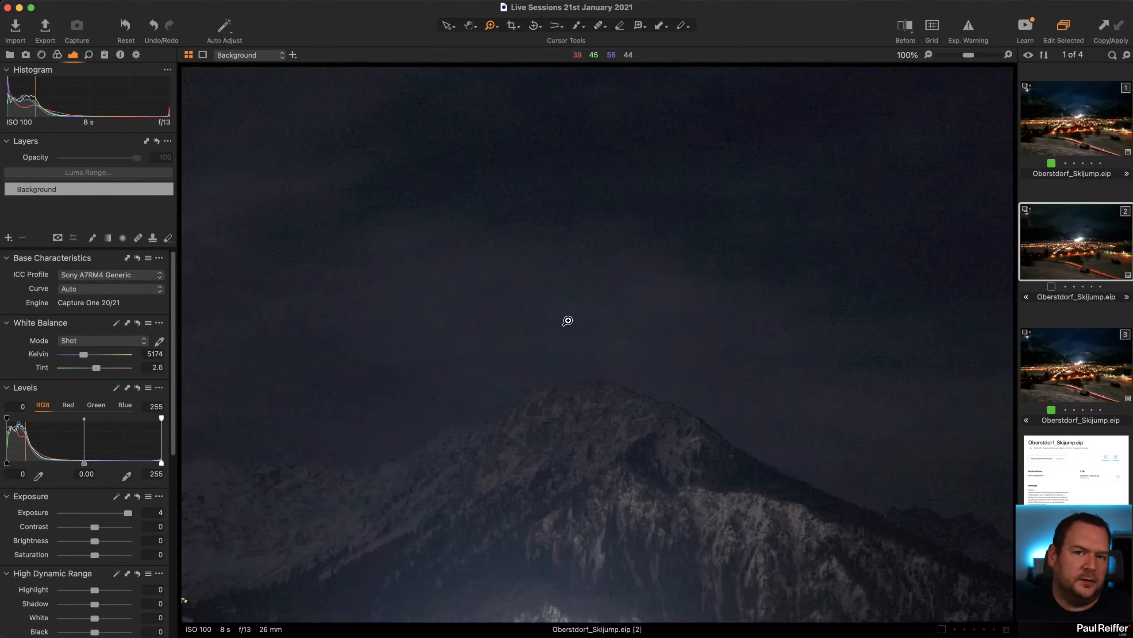
Step: Clone variant 2 and set the curve of the cloned variant to Linear Response
right_click(1075, 241)
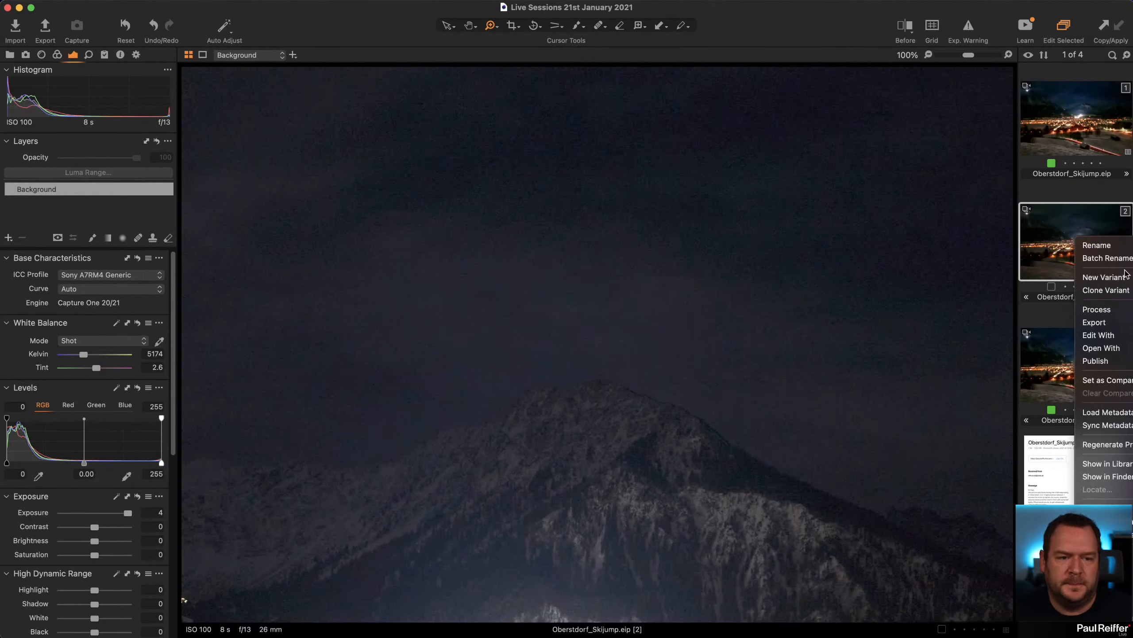
left_click(1089, 286)
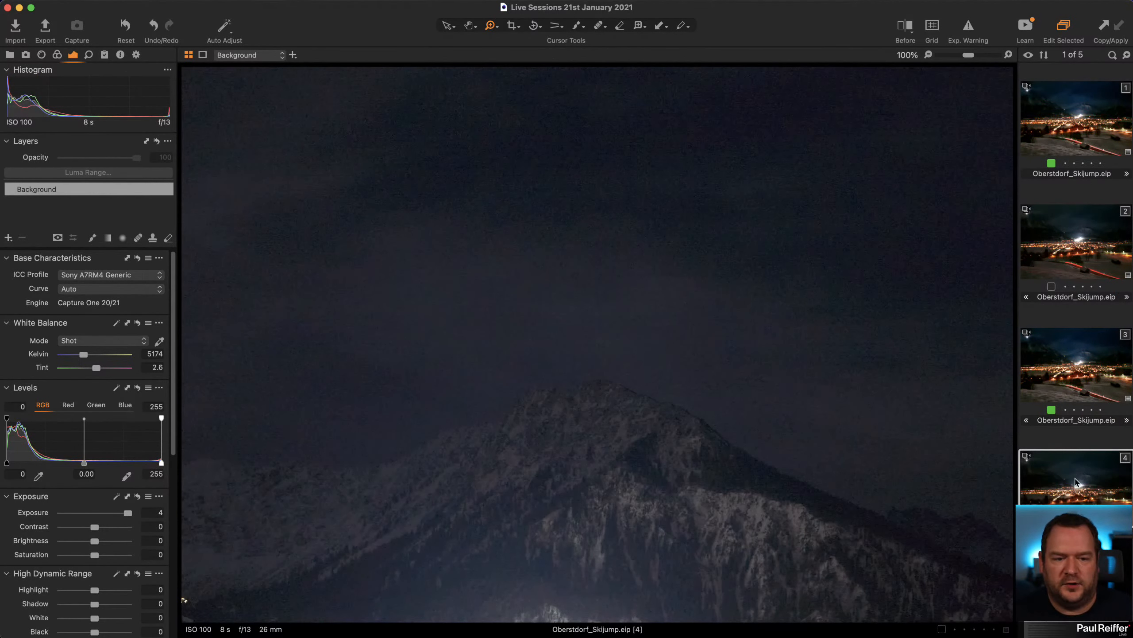
left_click(1062, 388)
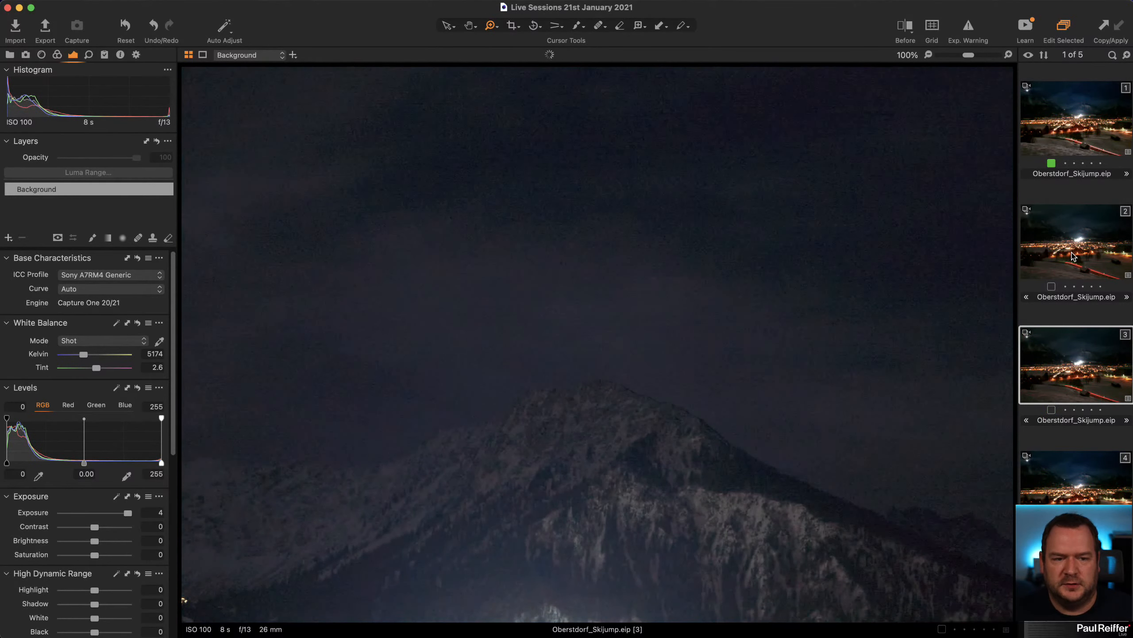
left_click(1075, 257)
left_click(1083, 376)
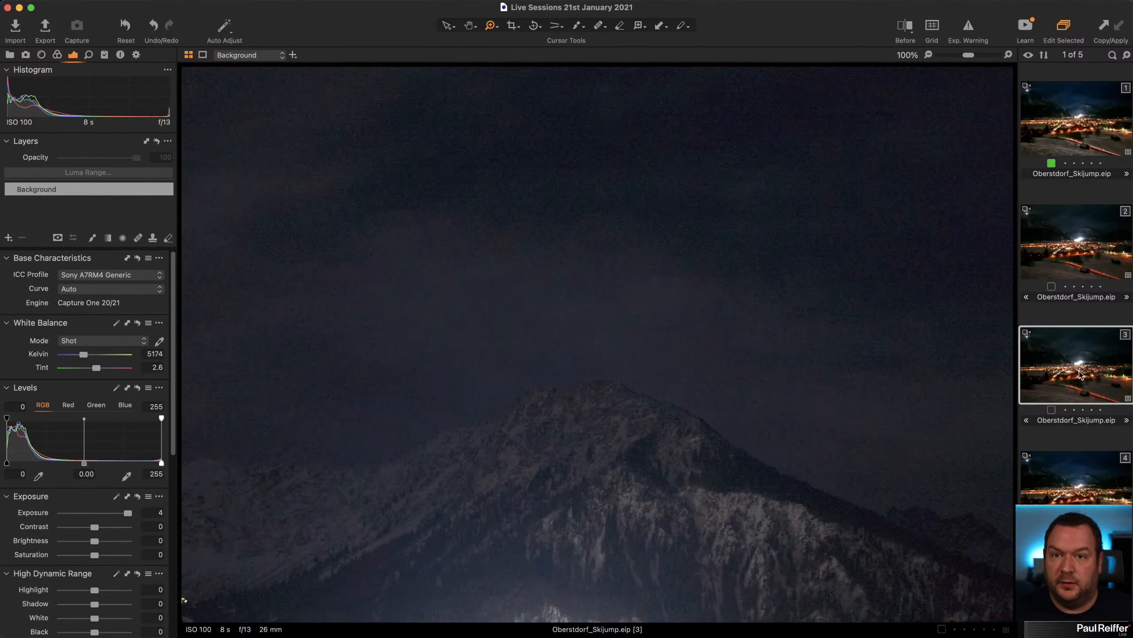
left_click(80, 288)
left_click(82, 342)
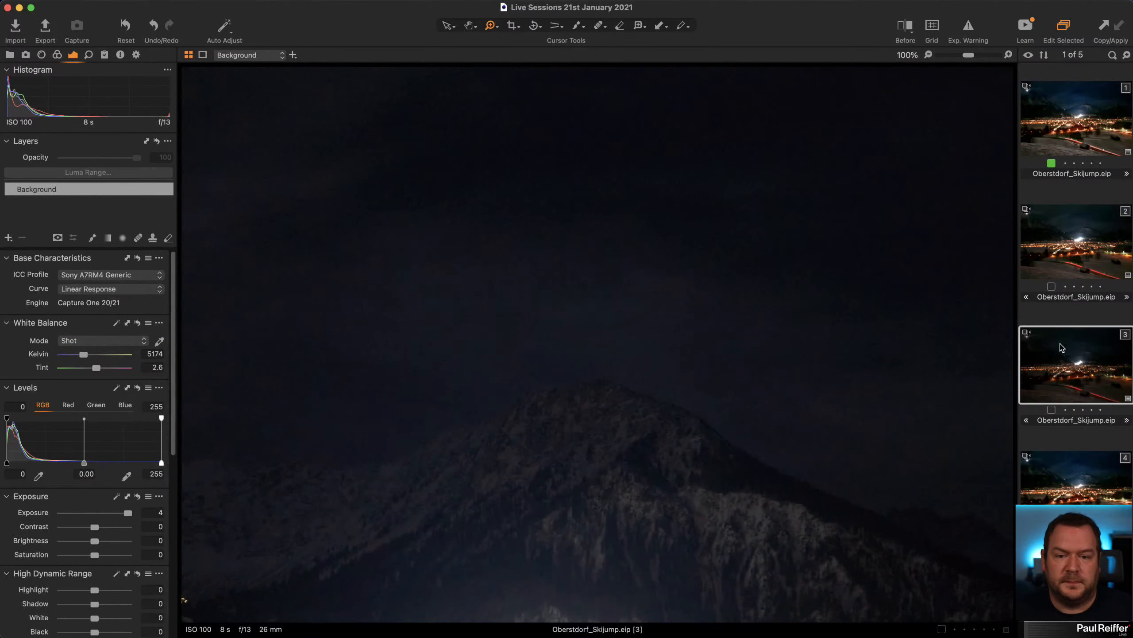
Step: Compare the sky and mountain between variant 2 with the Auto curve and variant 3 with Linear Response
left_click(1067, 253)
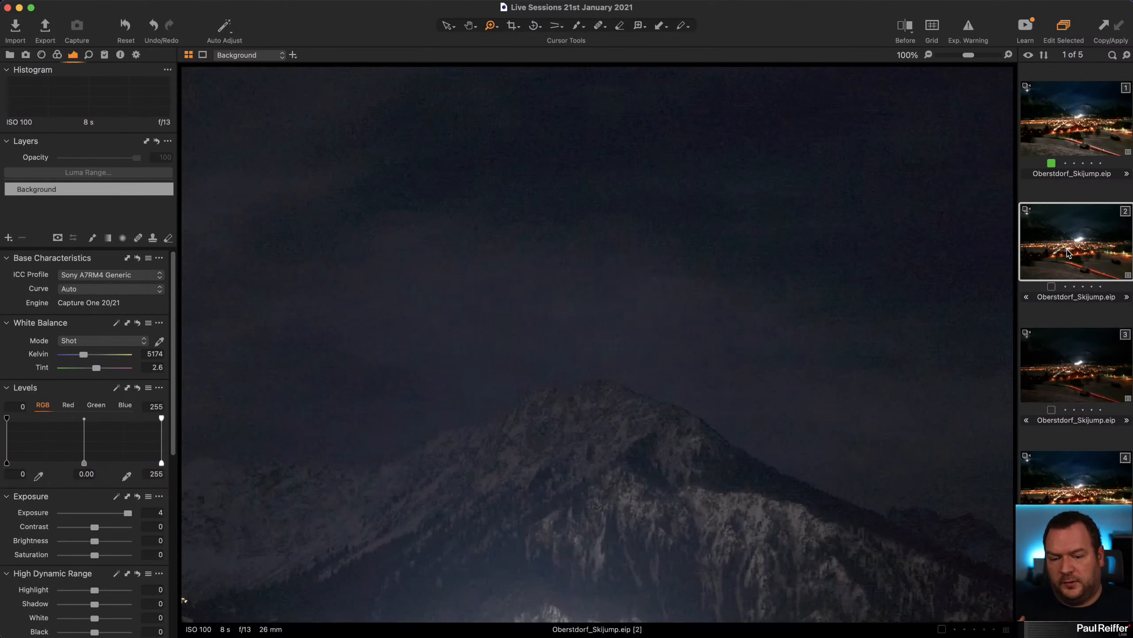
left_click(1073, 369)
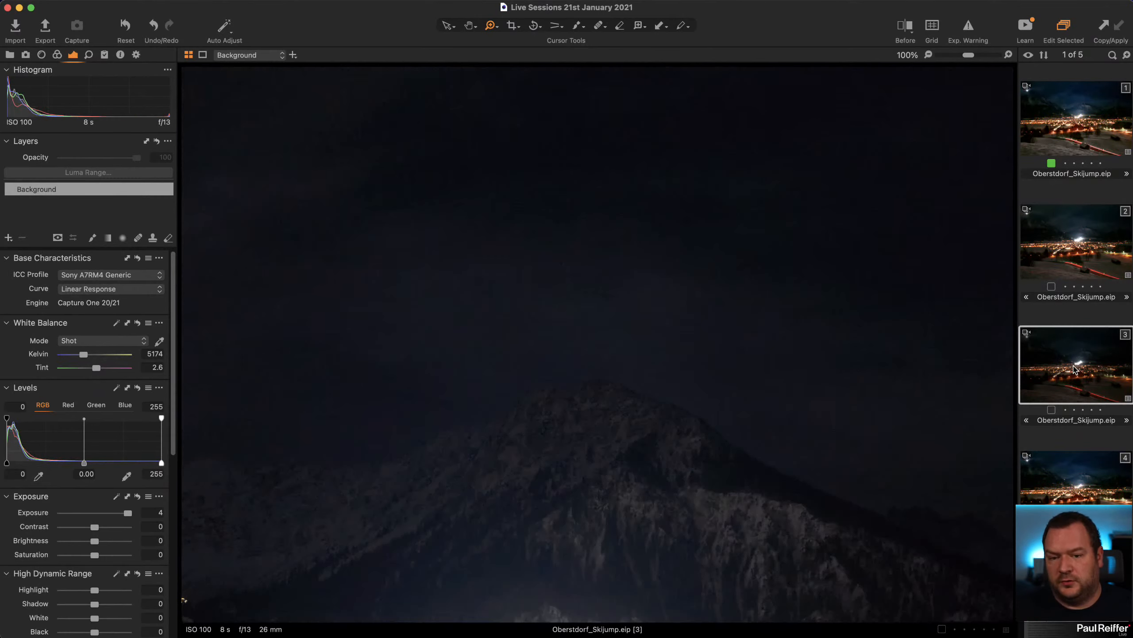
left_click(1067, 249)
left_click(1076, 364)
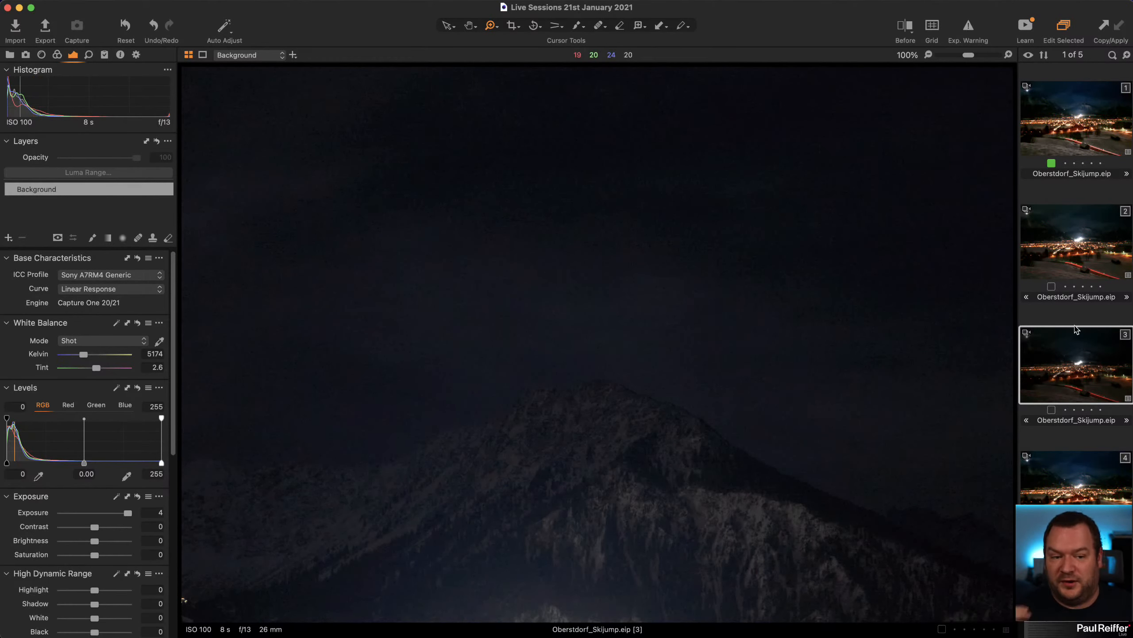
left_click(1062, 257)
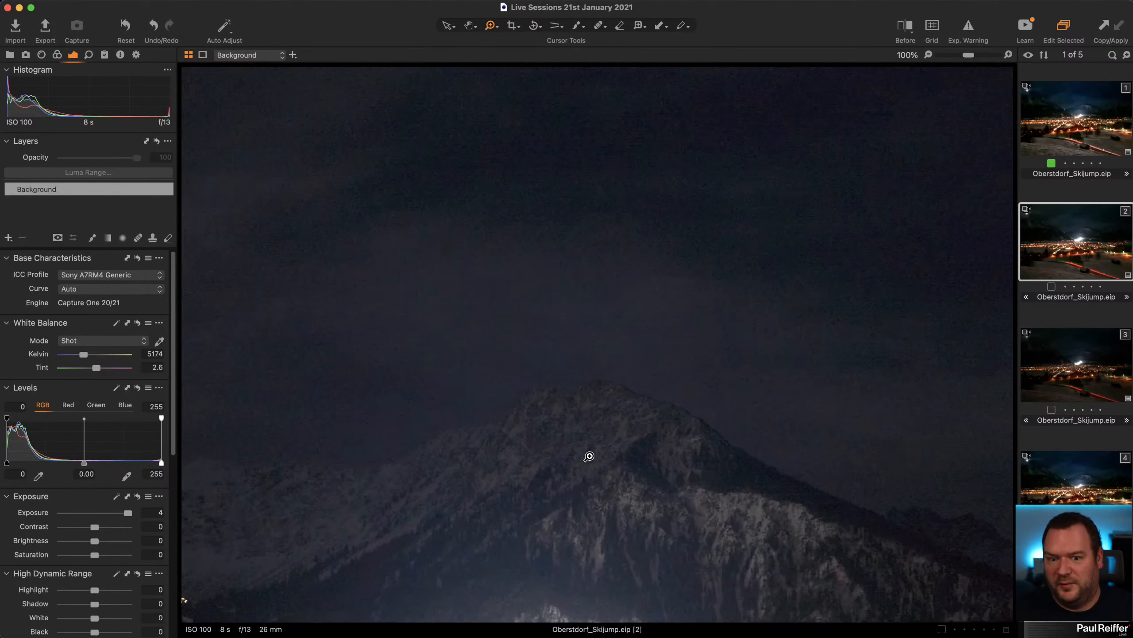
left_click(1074, 376)
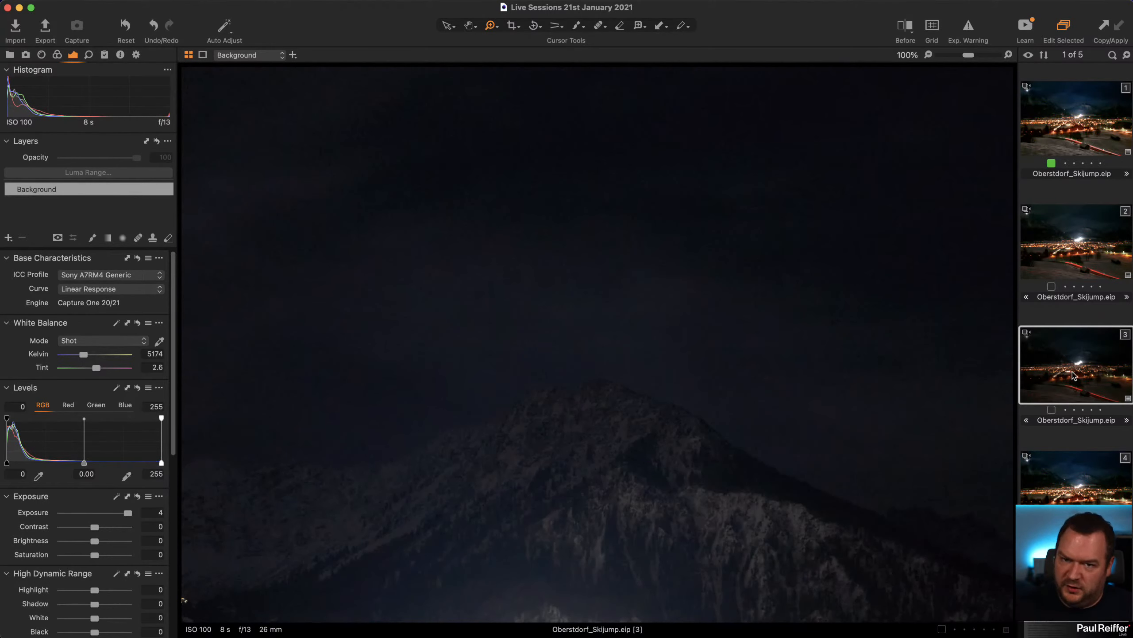
key("Up")
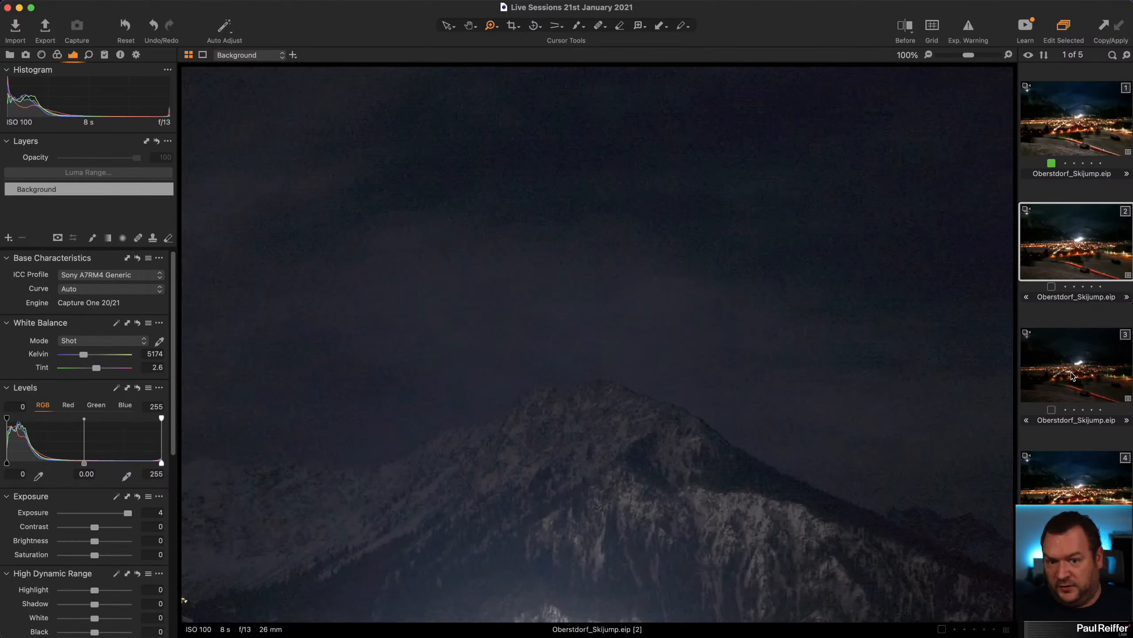
key("Down")
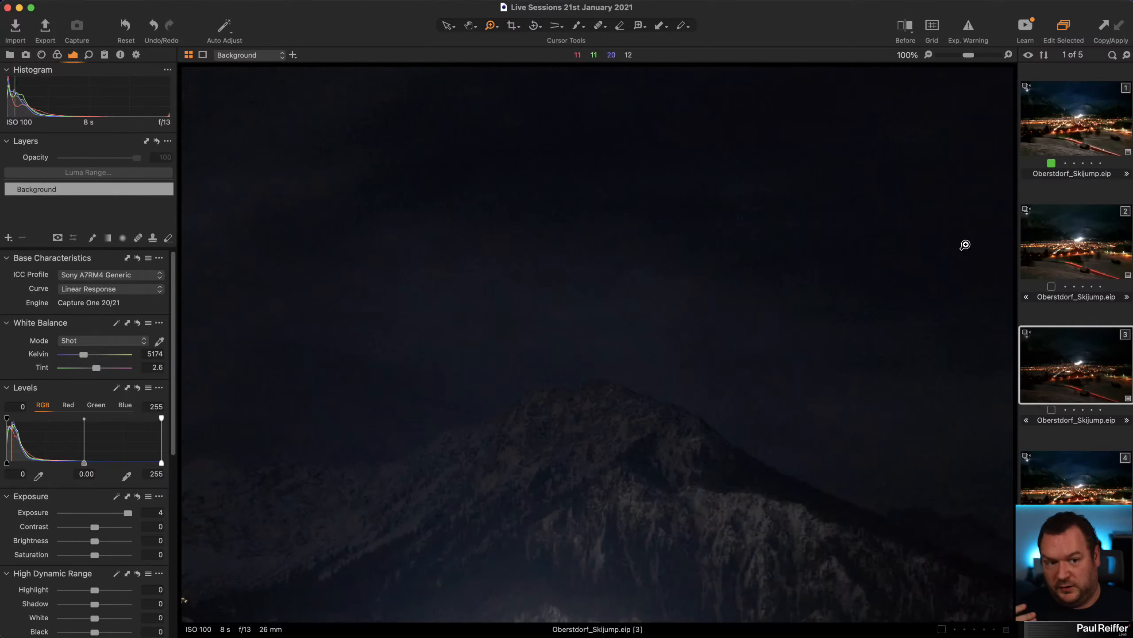
Step: Show the whole edited photo in variant 1 and examine its ski jump and surrounding town up close
left_click(1076, 129)
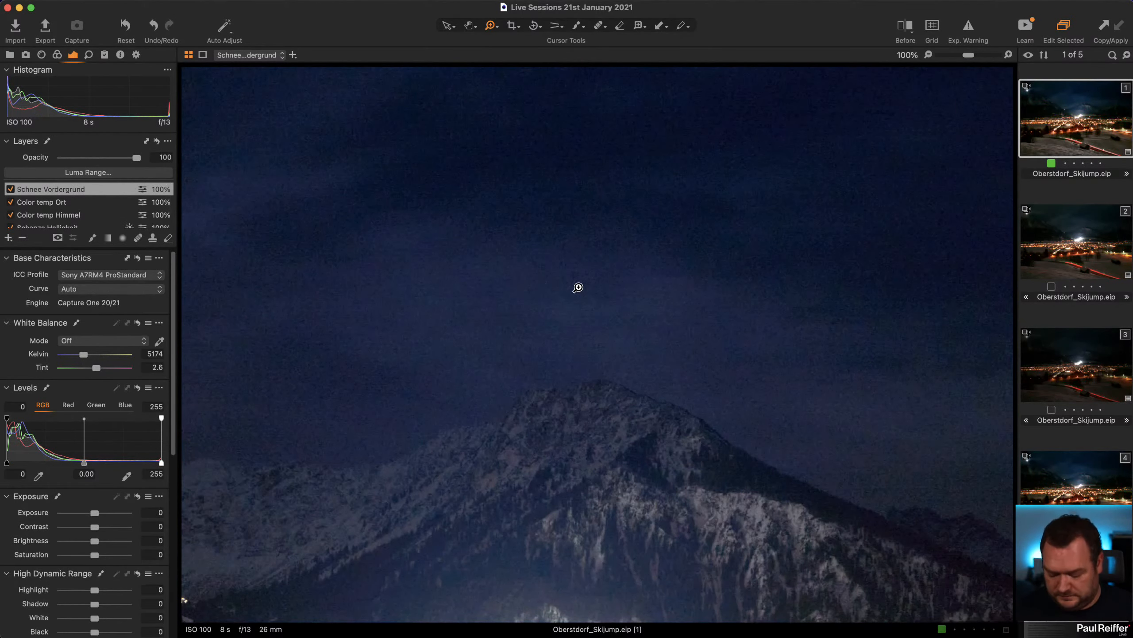
double_click(578, 287)
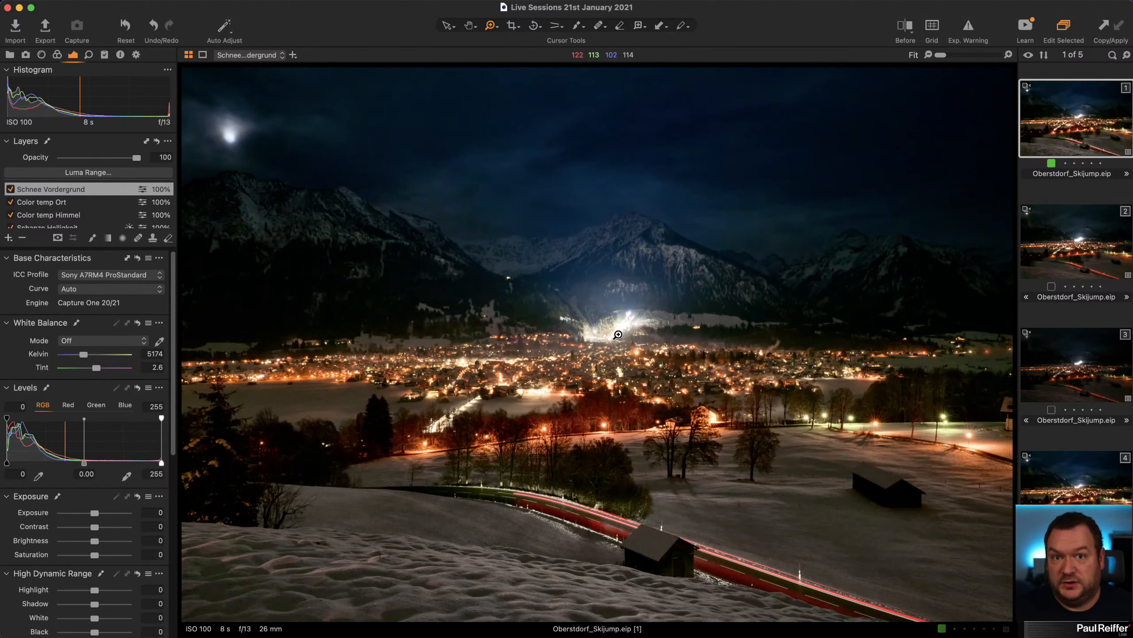
left_click_drag(546, 286, 727, 371)
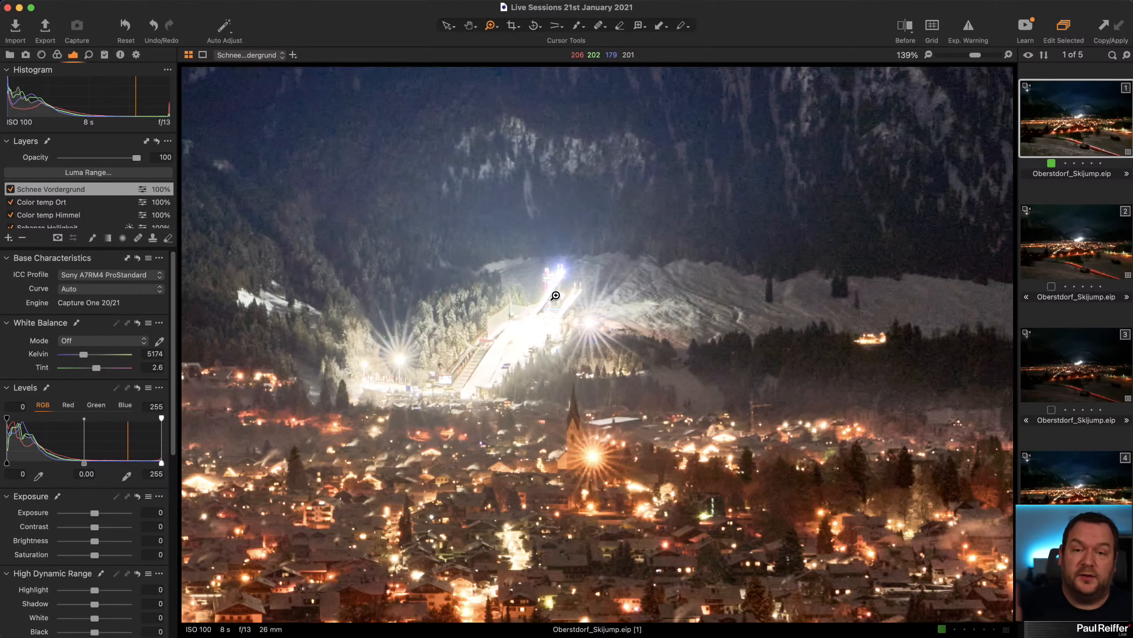
Step: Examine the sky above the mountain in variant 1 at 200% and compare it using a before/after split view
scroll(601, 209, "up", 10)
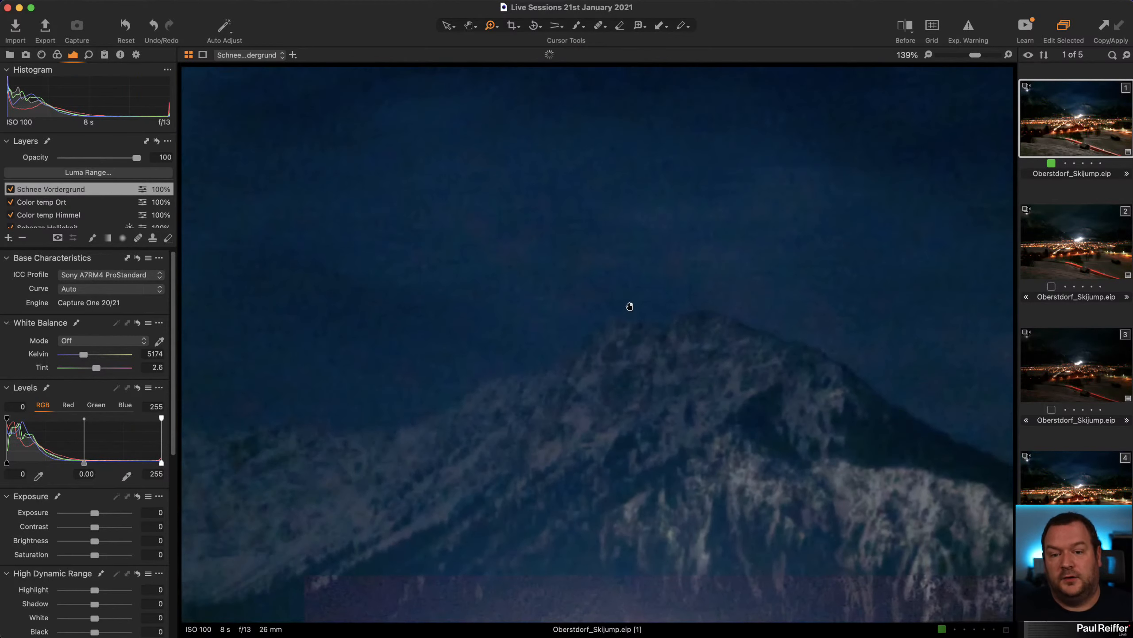
scroll(627, 304, "up", 5)
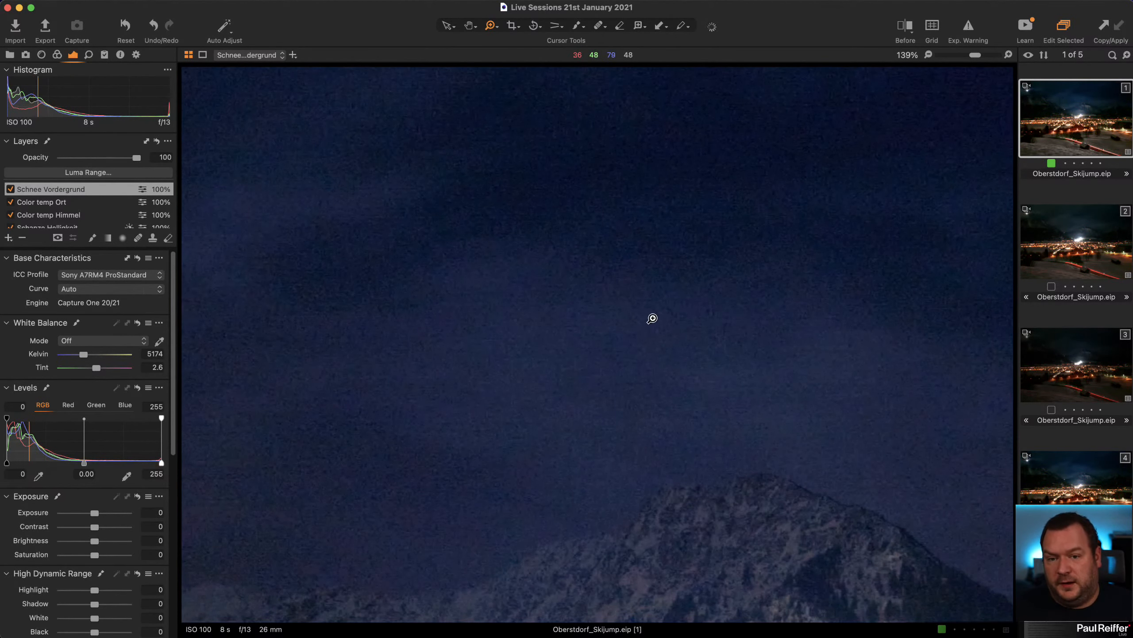
left_click(598, 278)
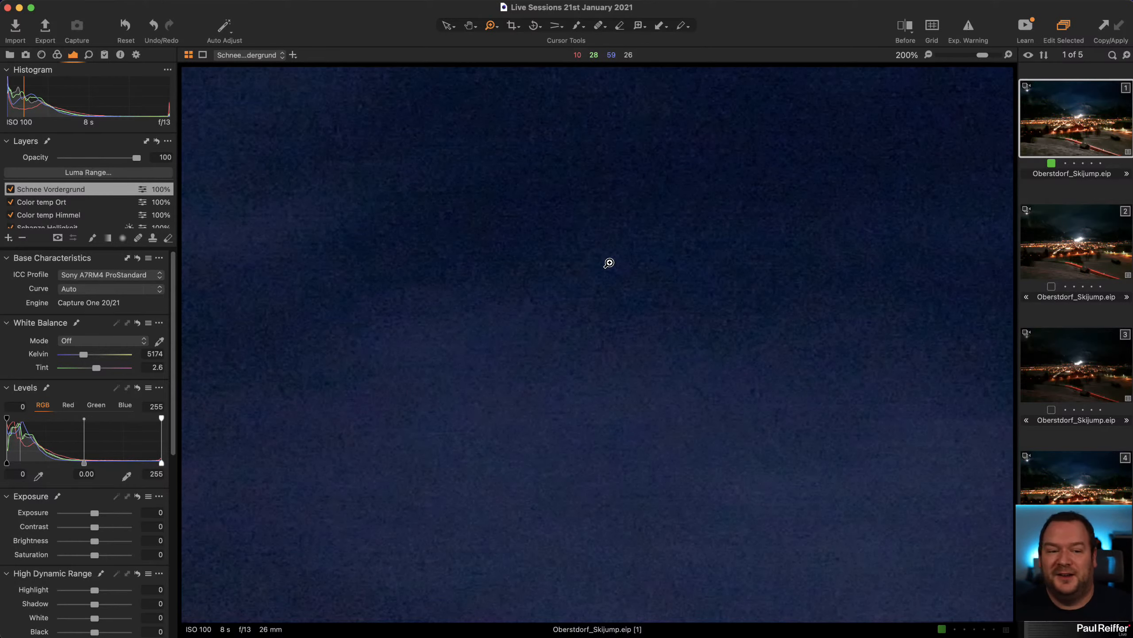
left_click(905, 25)
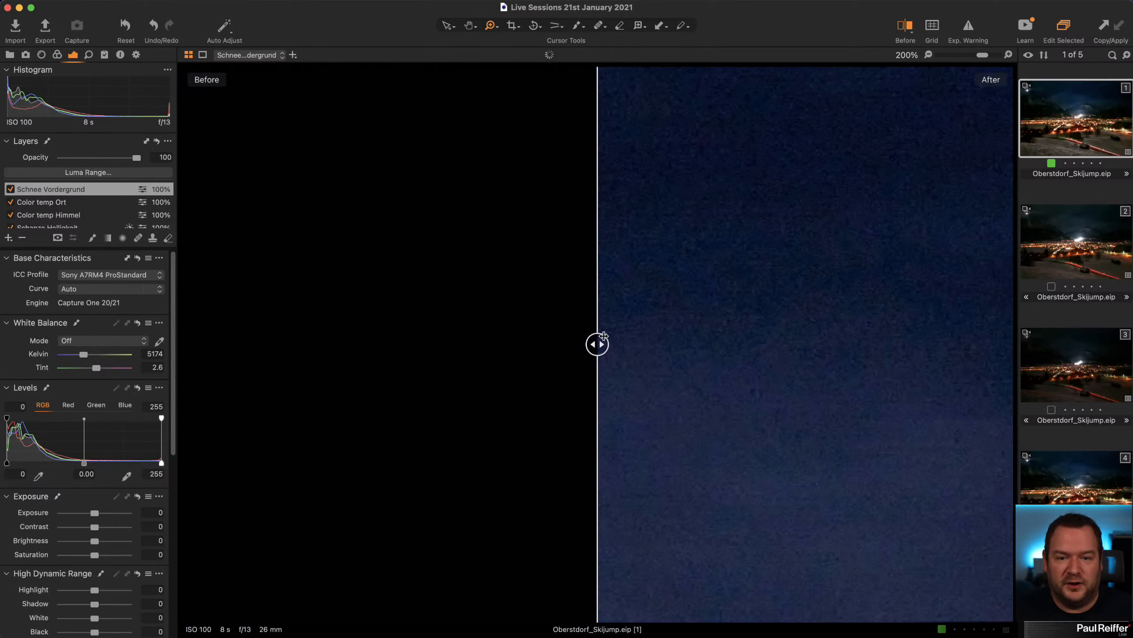
left_click_drag(603, 335, 525, 344)
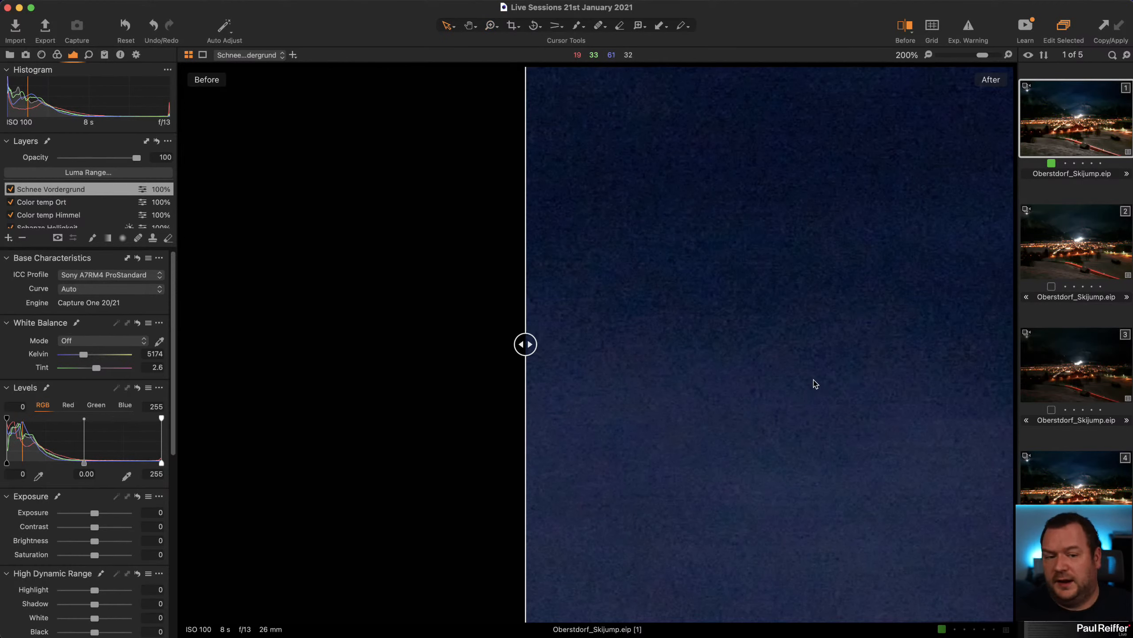
Step: Show the whole photo in variant 1, move the before/after split fully to the edited side, and view variant 2
scroll(812, 375, "up", 2)
scroll(797, 349, "down", 6)
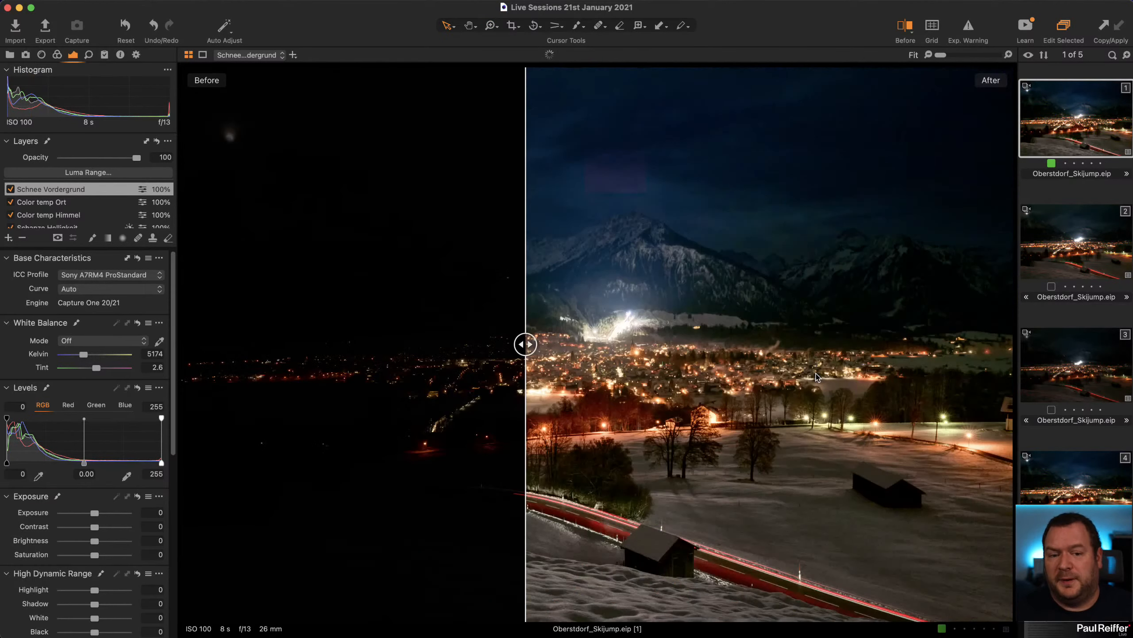
left_click_drag(525, 343, 183, 344)
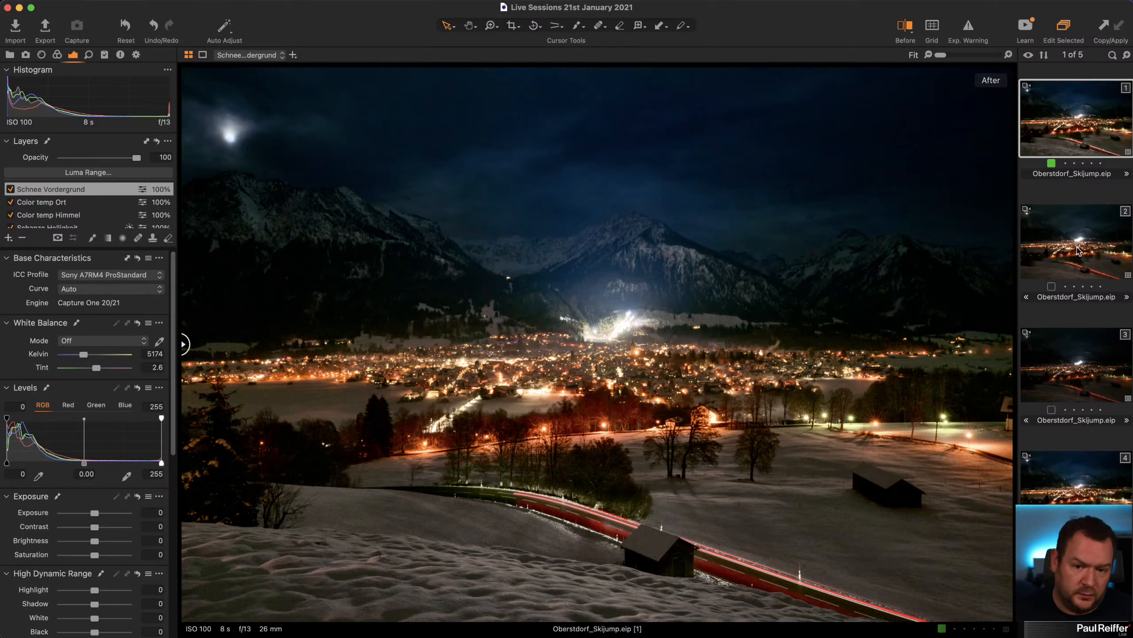
left_click(1077, 250)
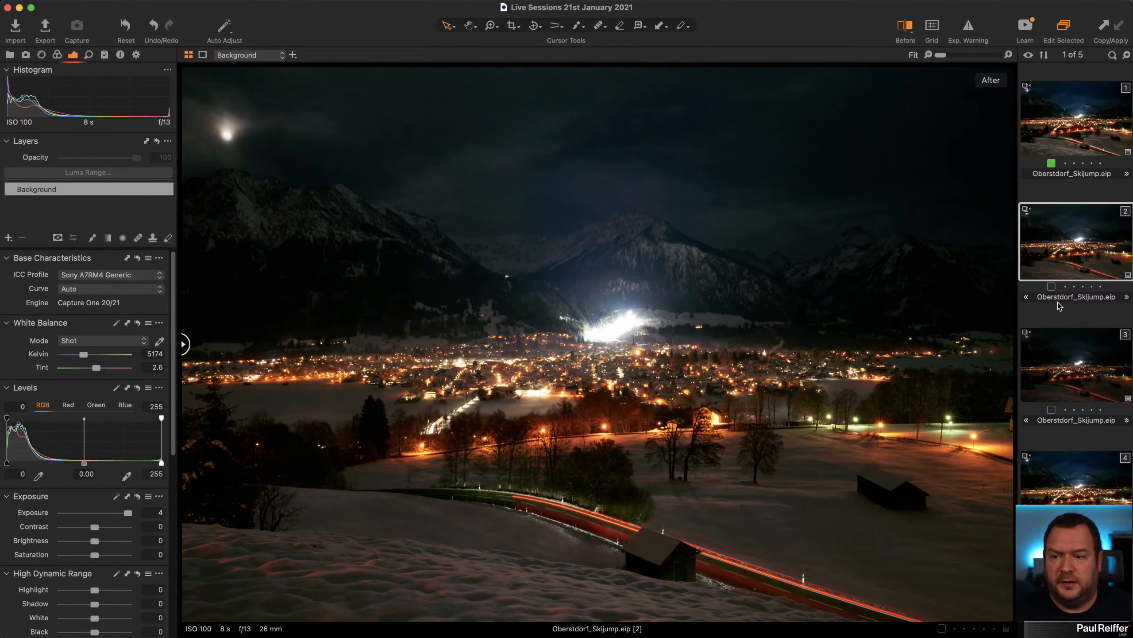
Step: In variant 3, set the exposure to 2 and both Highlight and White to -100
left_click(1086, 383)
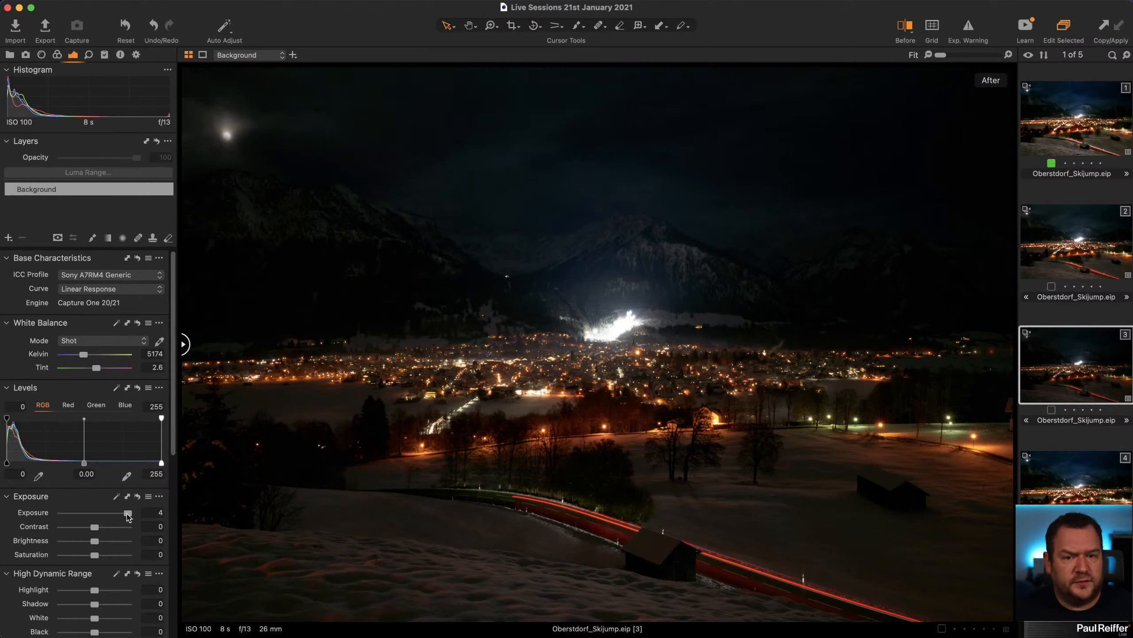
mouse_move(127, 516)
left_mouse_down()
mouse_move(102, 517)
mouse_move(115, 512)
left_mouse_up()
scroll(96, 424, "down", 8)
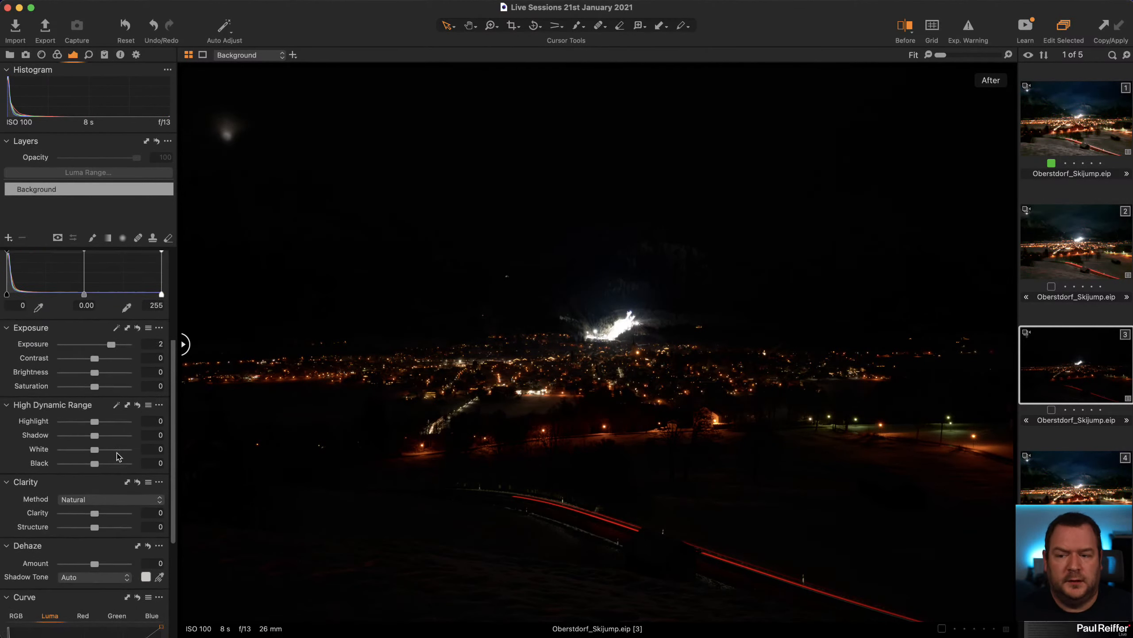
left_click_drag(95, 409, 32, 409)
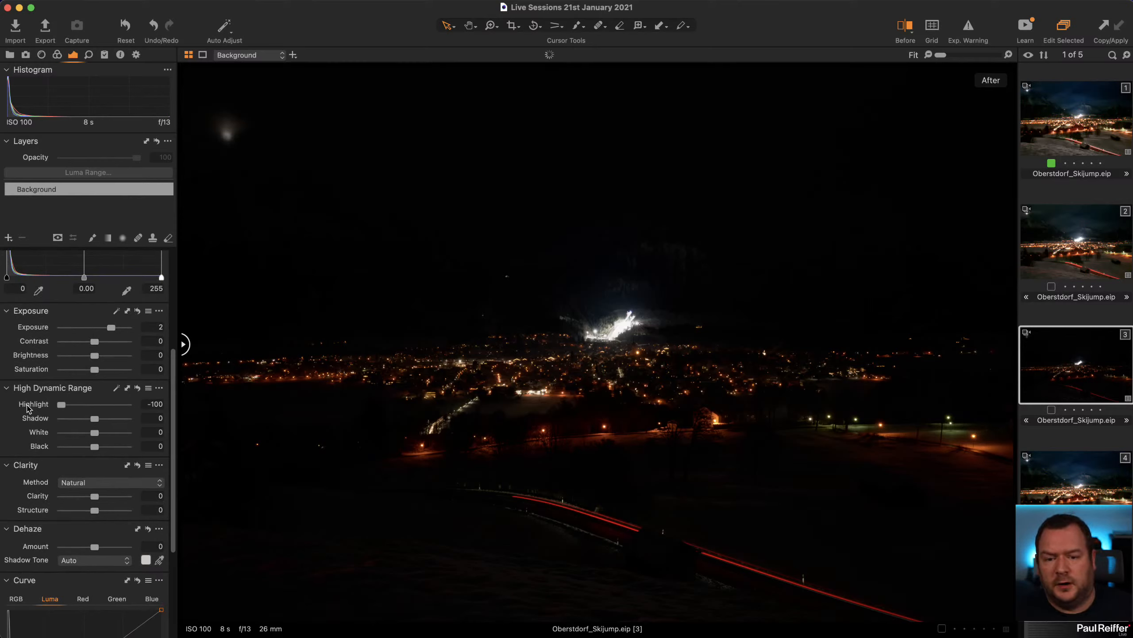
left_click_drag(98, 436, 8, 436)
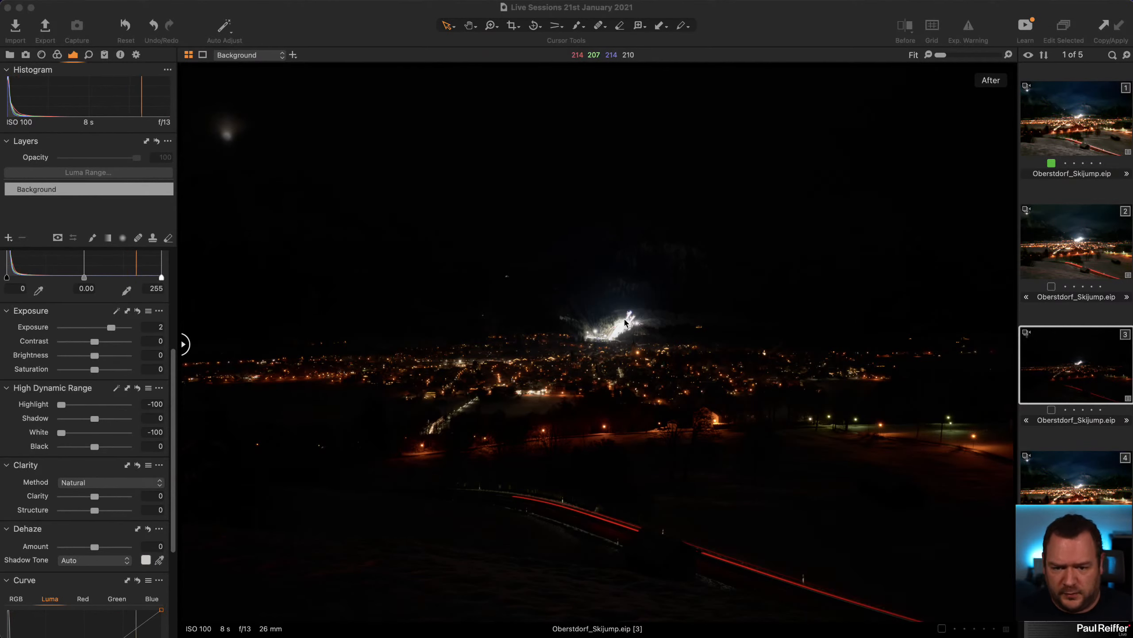
Step: Examine the ski jump in variant 3 at 400% and compare its highlights side by side with variant 1
left_click(594, 324)
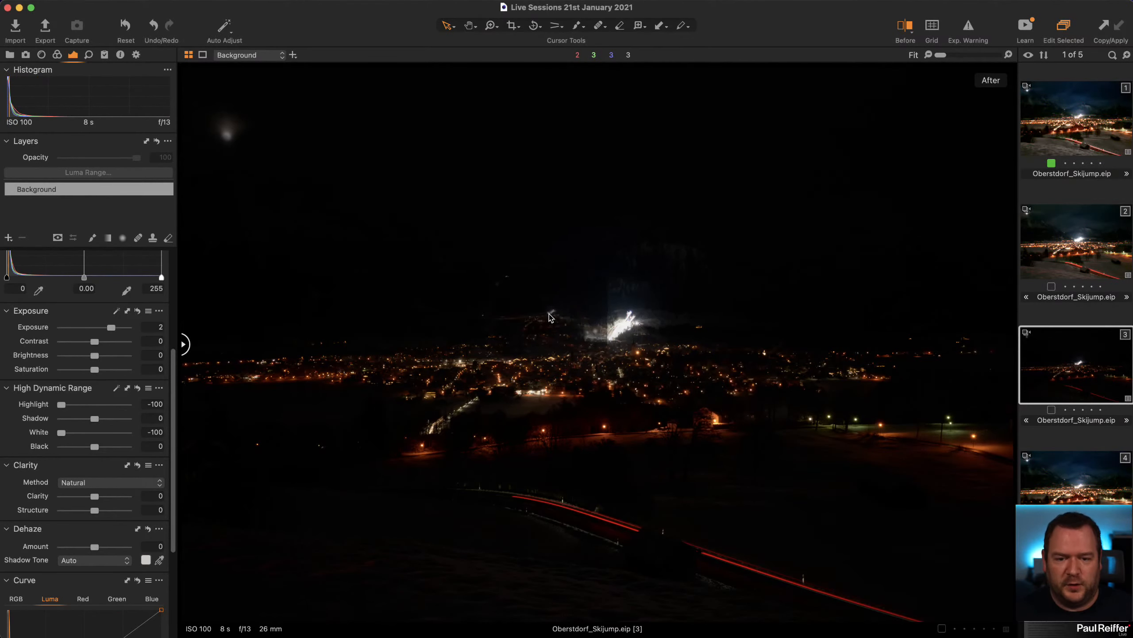
key("z")
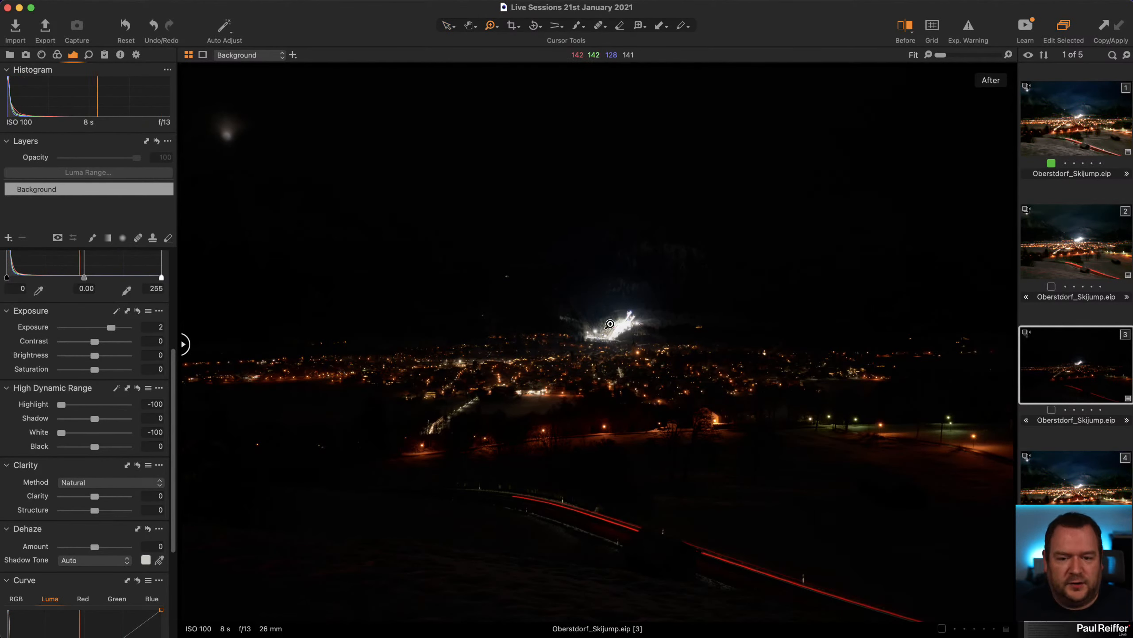
left_click_drag(522, 287, 717, 400)
left_click_drag(404, 288, 603, 413)
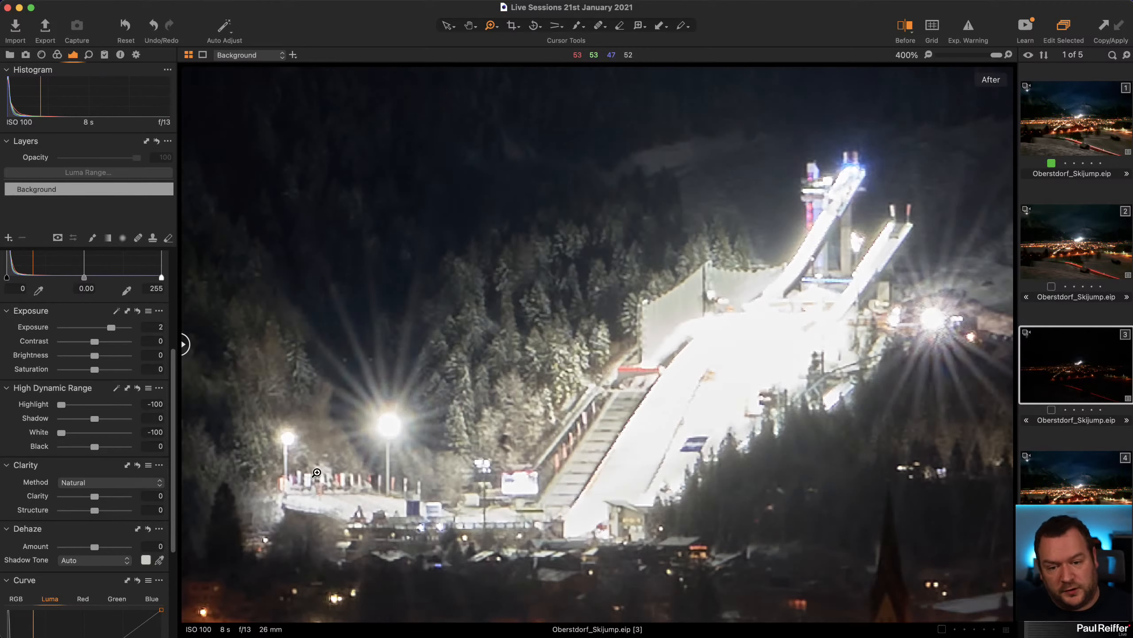
left_click(1072, 117, "super")
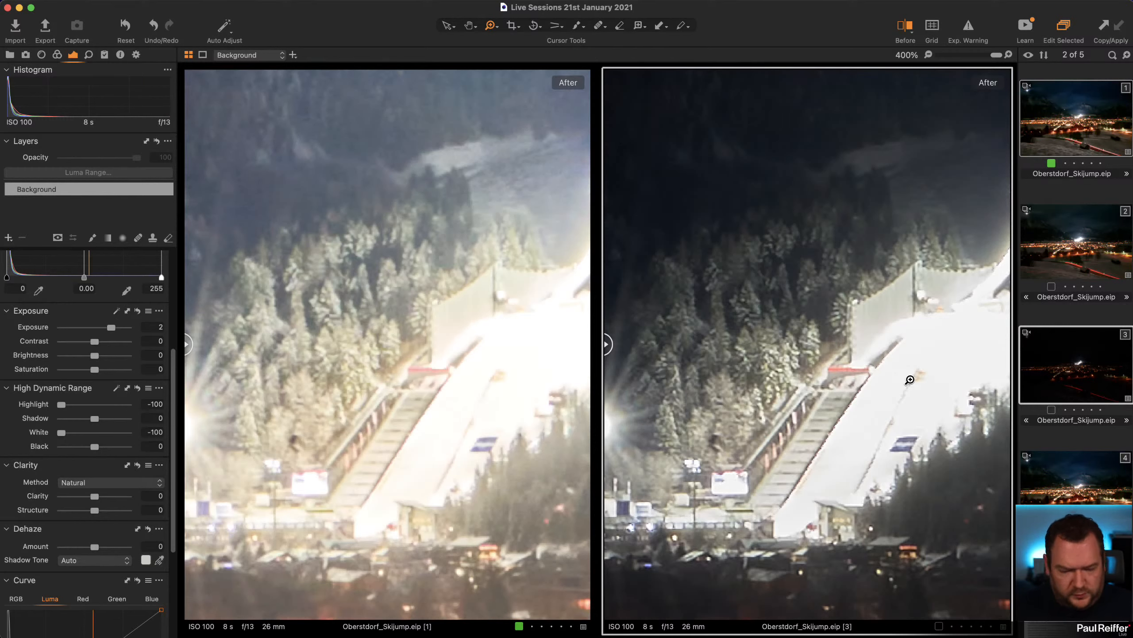
left_click_drag(910, 378, 792, 392)
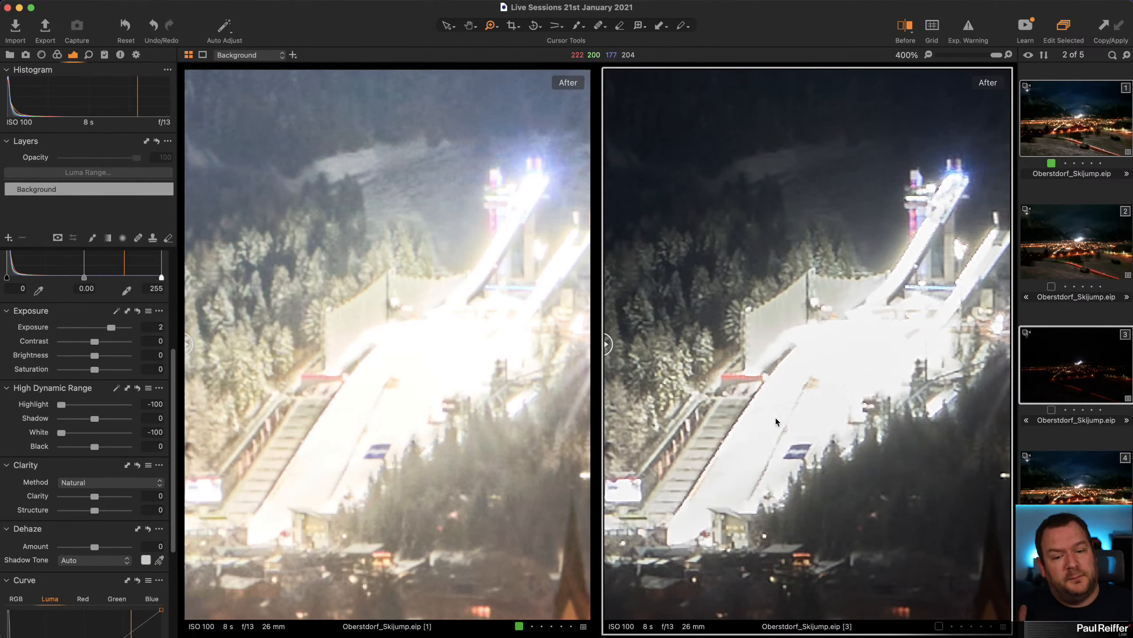
left_click(808, 317, "alt")
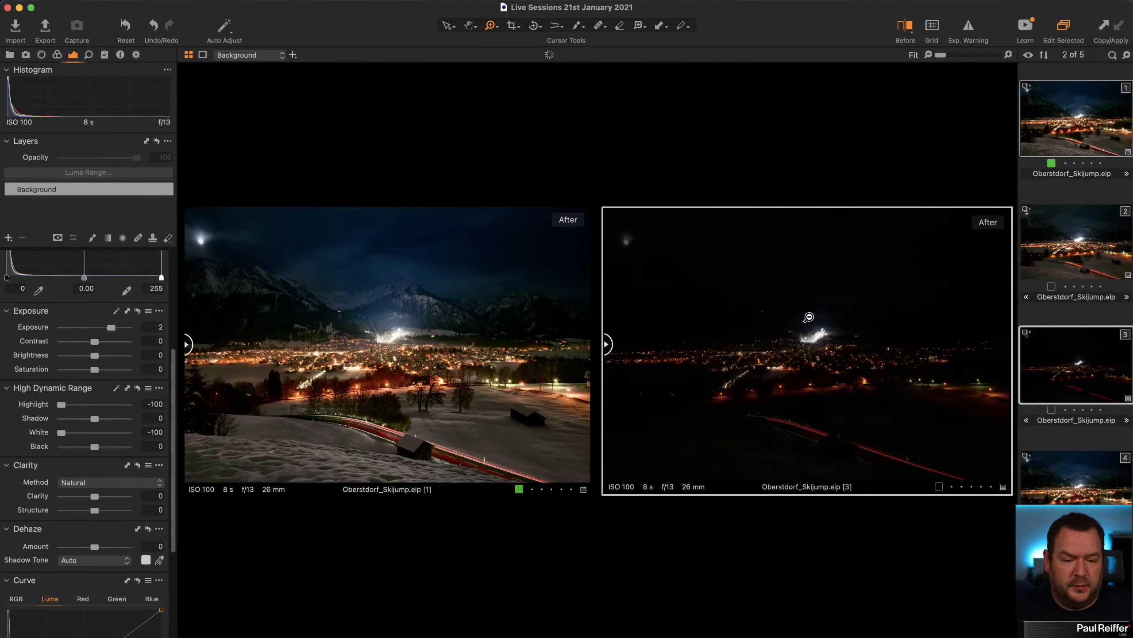
Step: Try raising Shadow to 100 on variant 3 alone, test the Black adjustment, and reset both
left_click(1064, 318)
left_click(1069, 372)
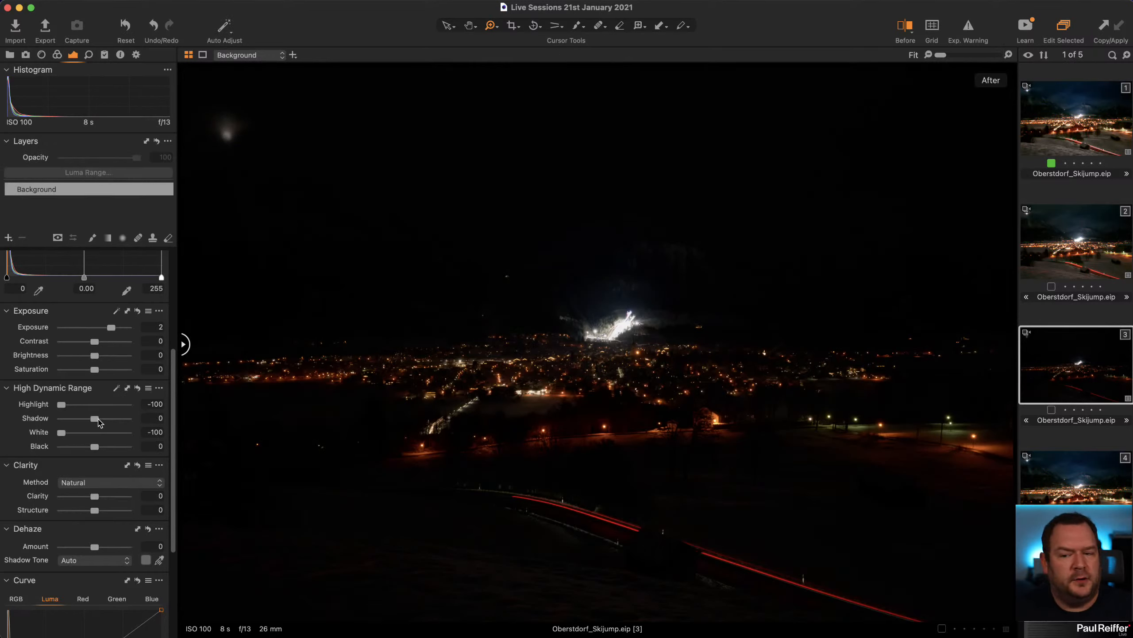
left_click_drag(94, 418, 108, 419)
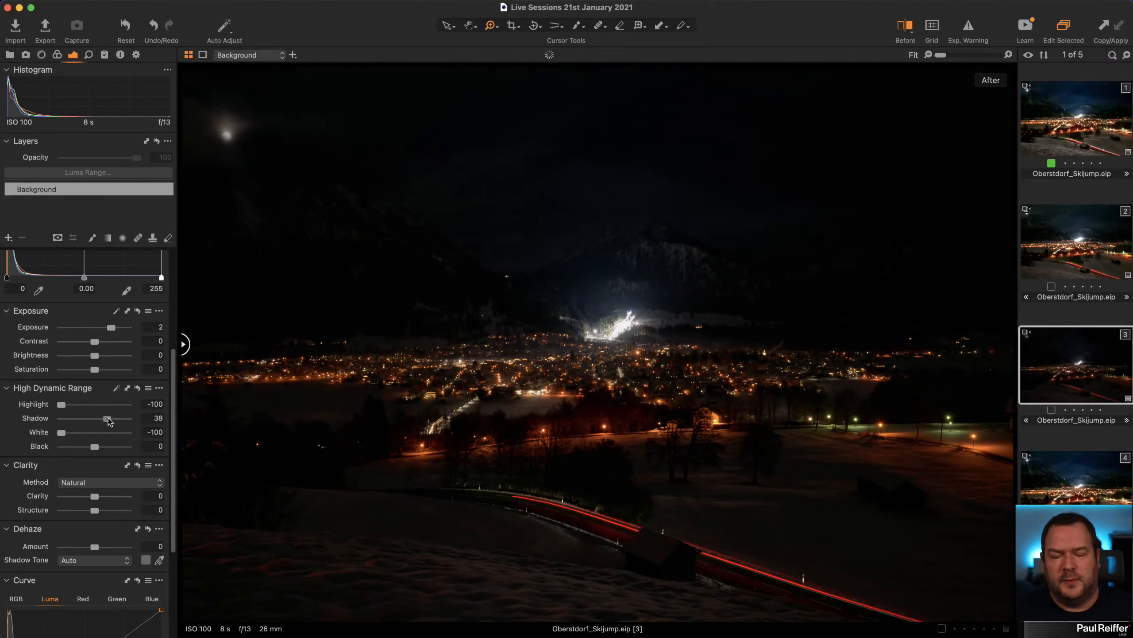
left_click_drag(108, 420, 130, 419)
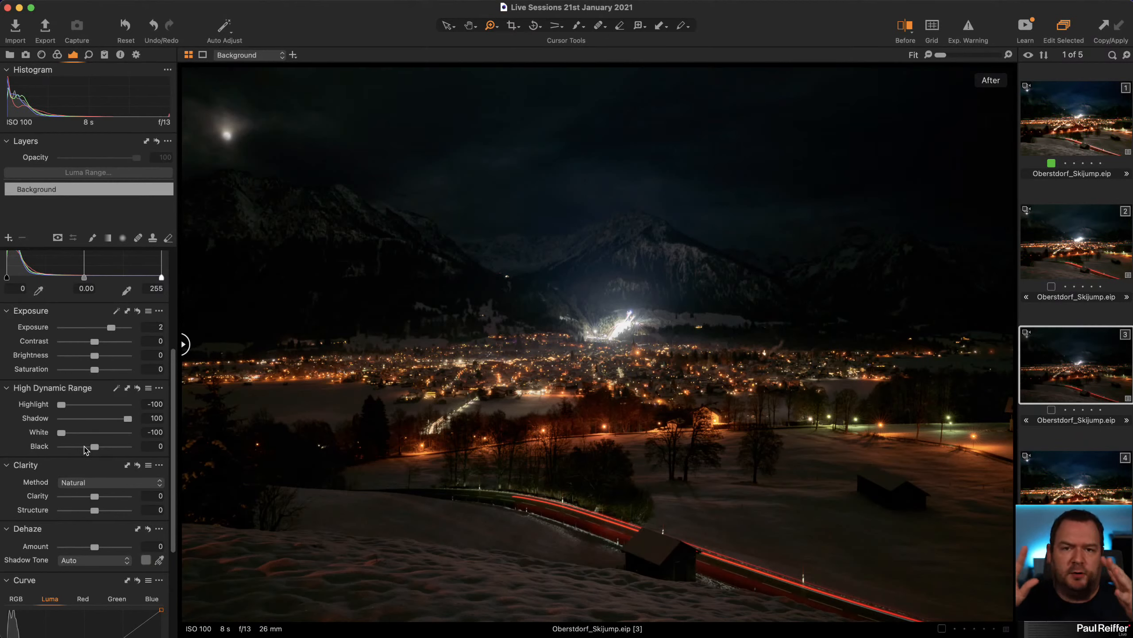
left_click_drag(85, 446, 98, 447)
double_click(97, 447)
double_click(128, 418)
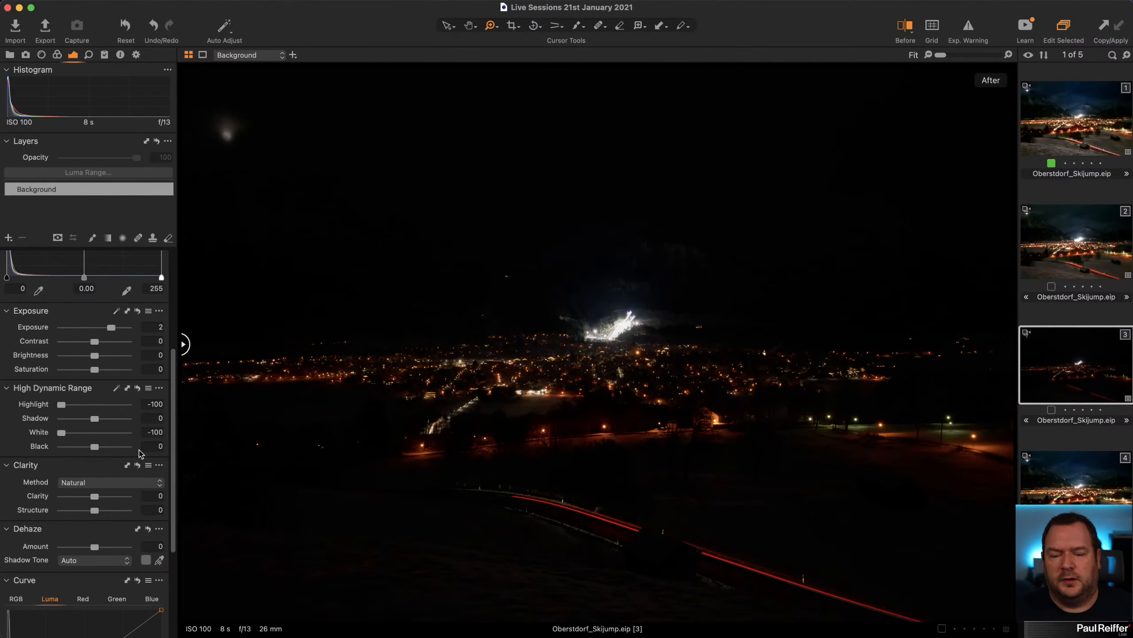
Step: Try Black at 100 on variant 3, inspect the town and dark mountainside up close, and reset Black
left_click_drag(96, 448, 136, 449)
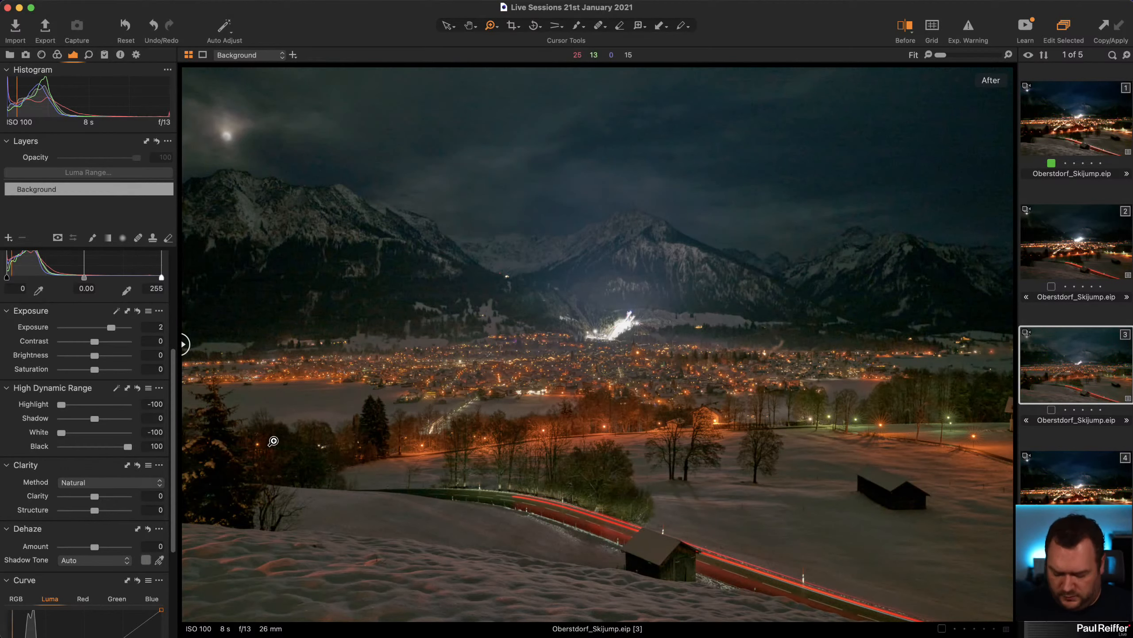
left_click_drag(392, 260, 500, 366)
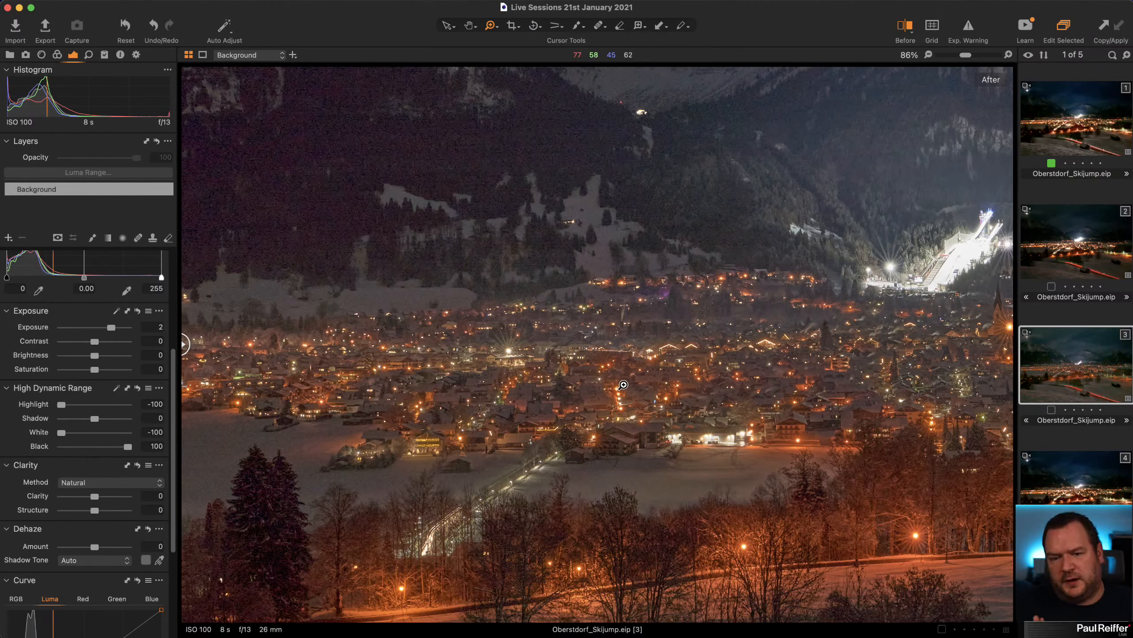
double_click(129, 446)
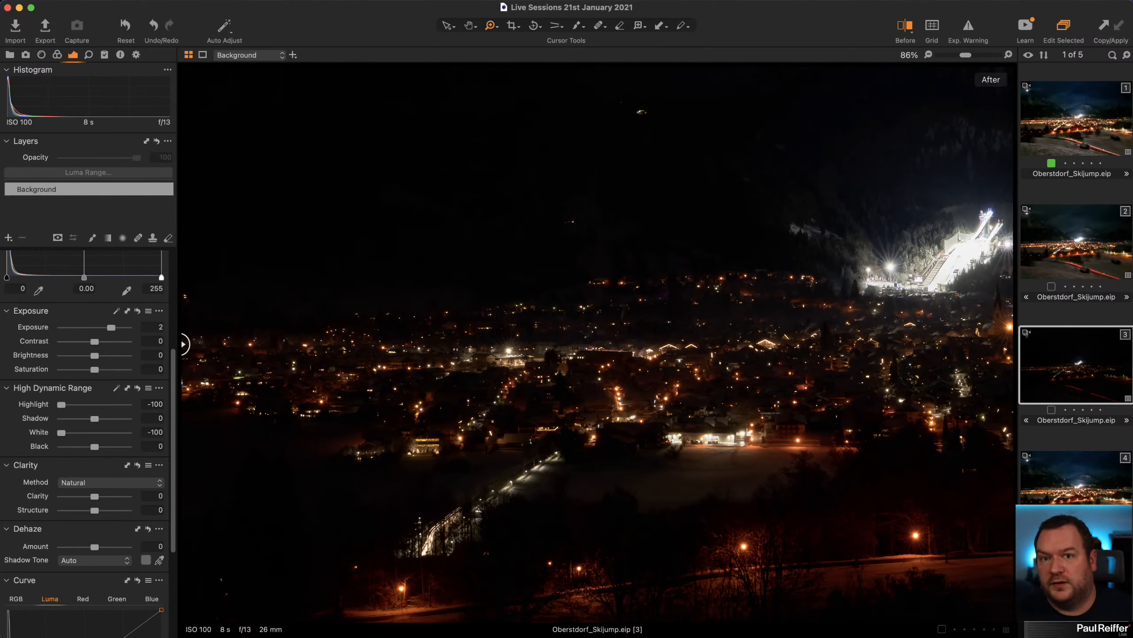
Step: Set Shadow to 75 and fine-tune Black to 3 in variant 3
scroll(96, 531, "down", 3)
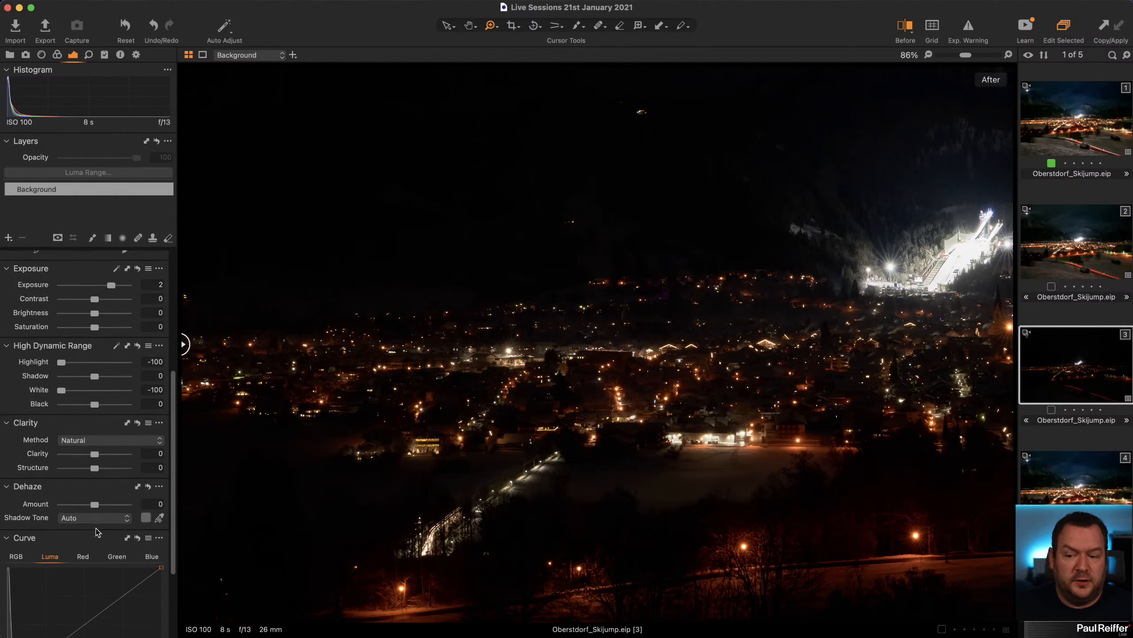
scroll(70, 483, "up", 2)
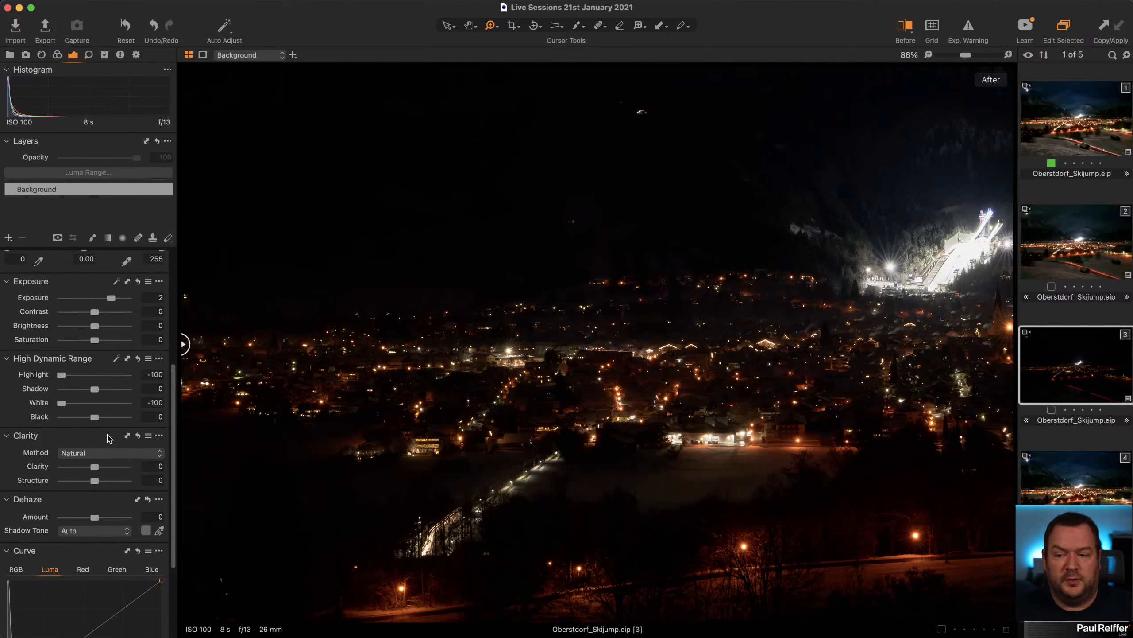
left_click_drag(95, 390, 119, 393)
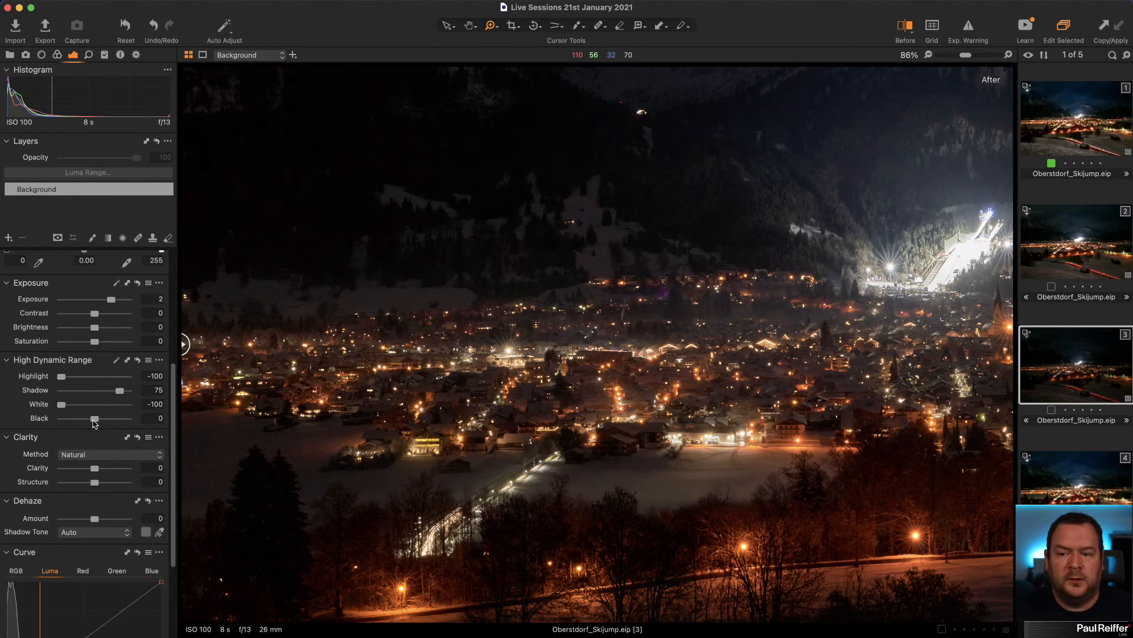
left_click_drag(95, 418, 99, 423)
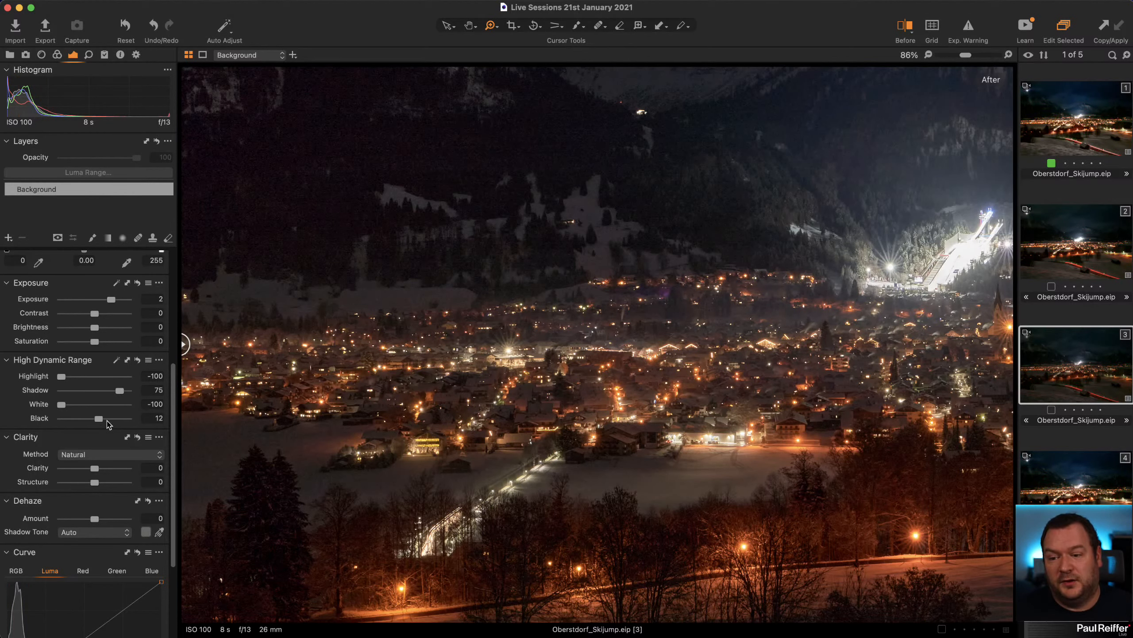
left_click_drag(98, 418, 97, 419)
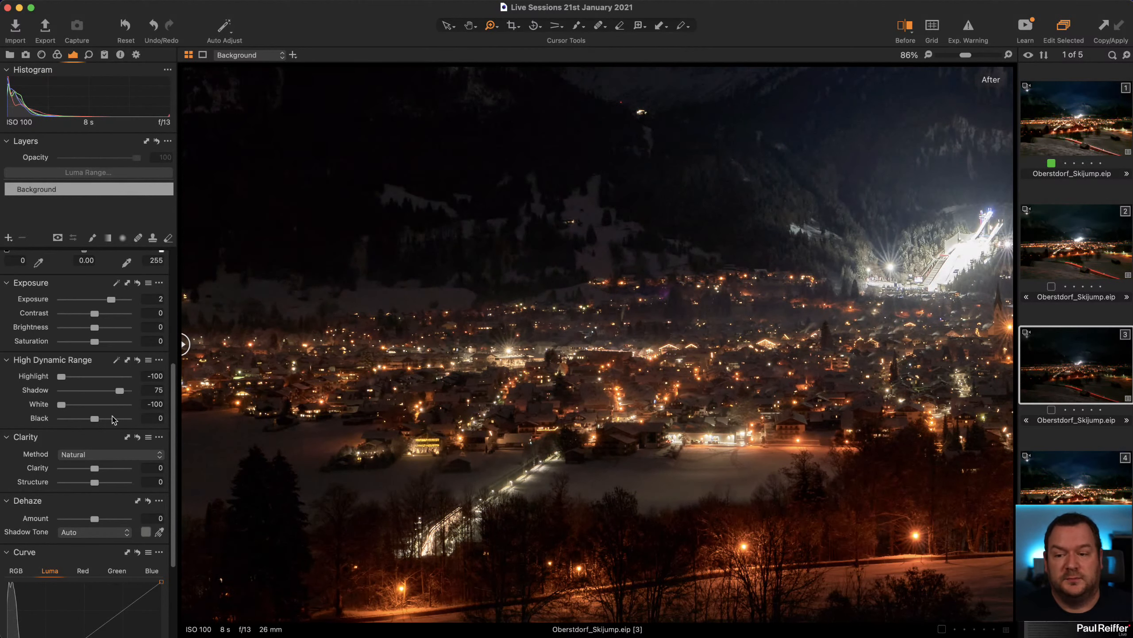
left_click_drag(94, 419, 96, 418)
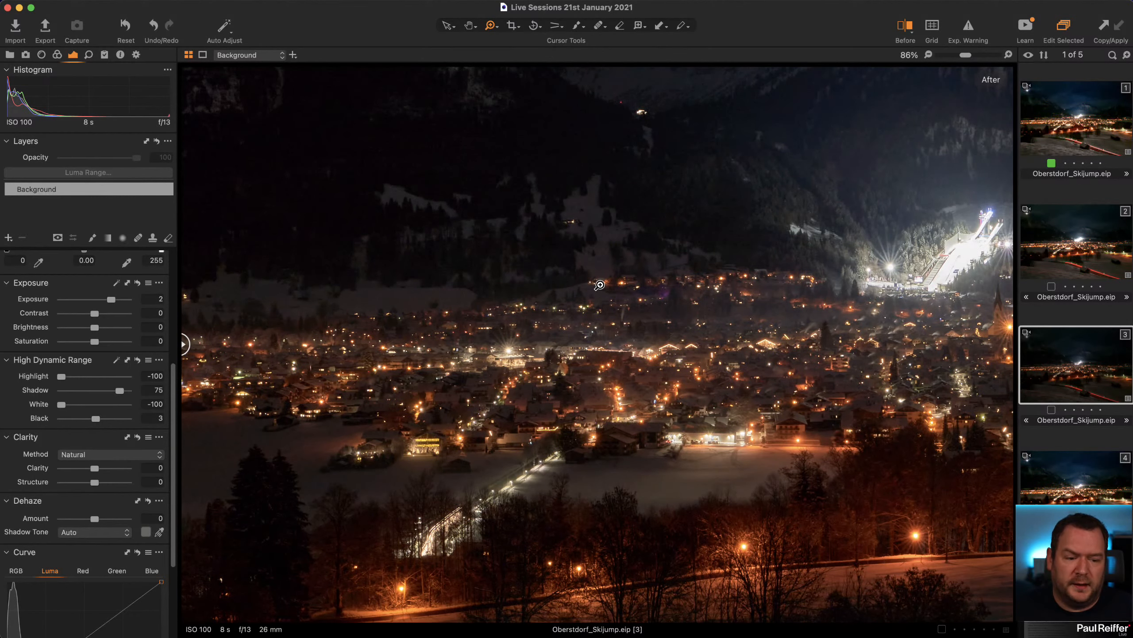
Step: Examine the dark mountainside around the lit building above the town in variant 3 at 200%
left_click(690, 222)
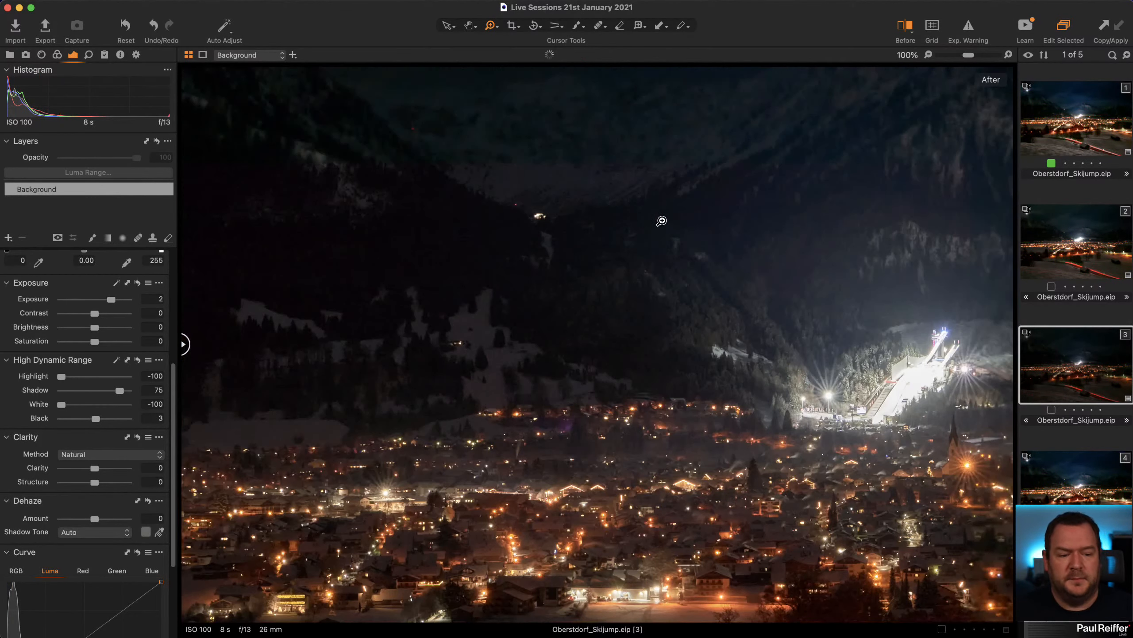
left_click(532, 199)
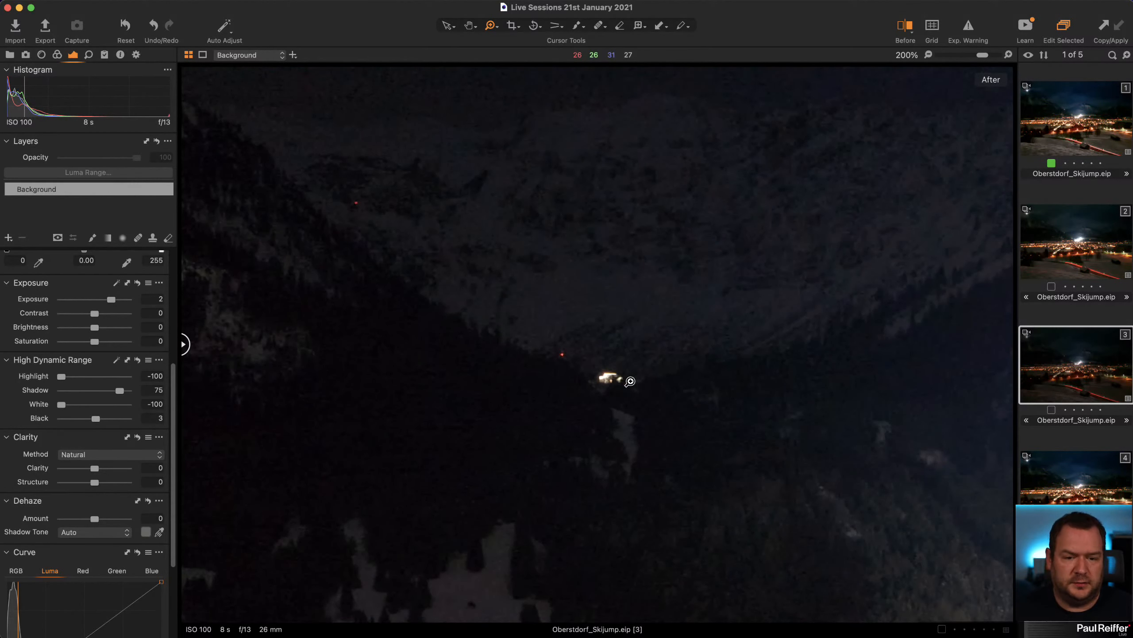
left_click_drag(503, 388, 591, 273)
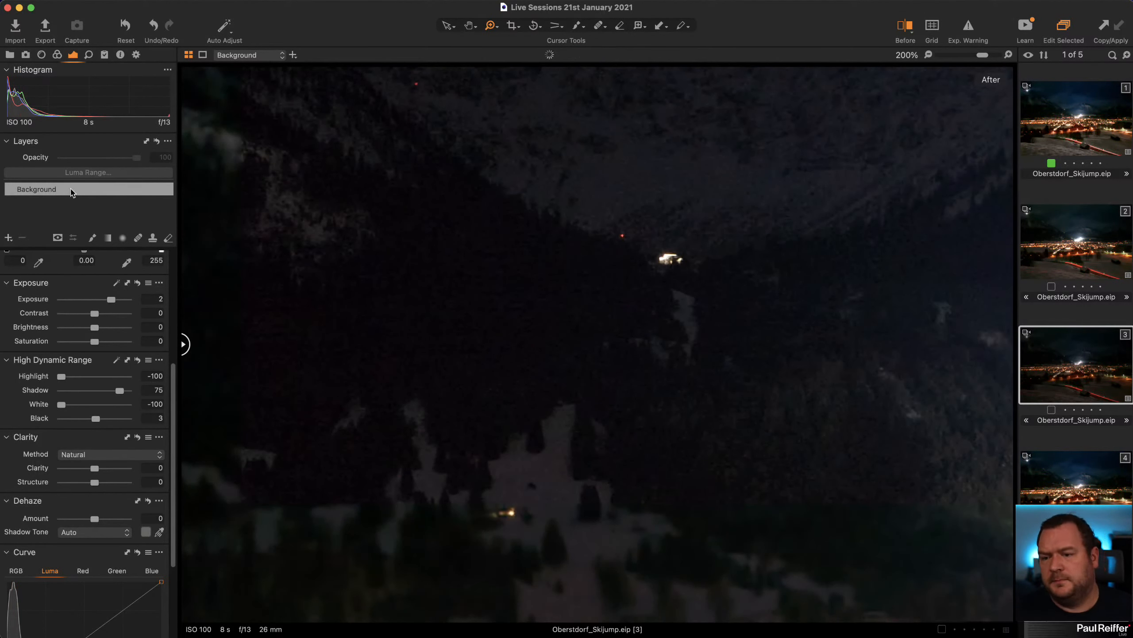
Step: Add a new adjustment layer to variant 3 and set its luminance noise reduction to 48 and sharpening amount to 646
left_click(89, 55)
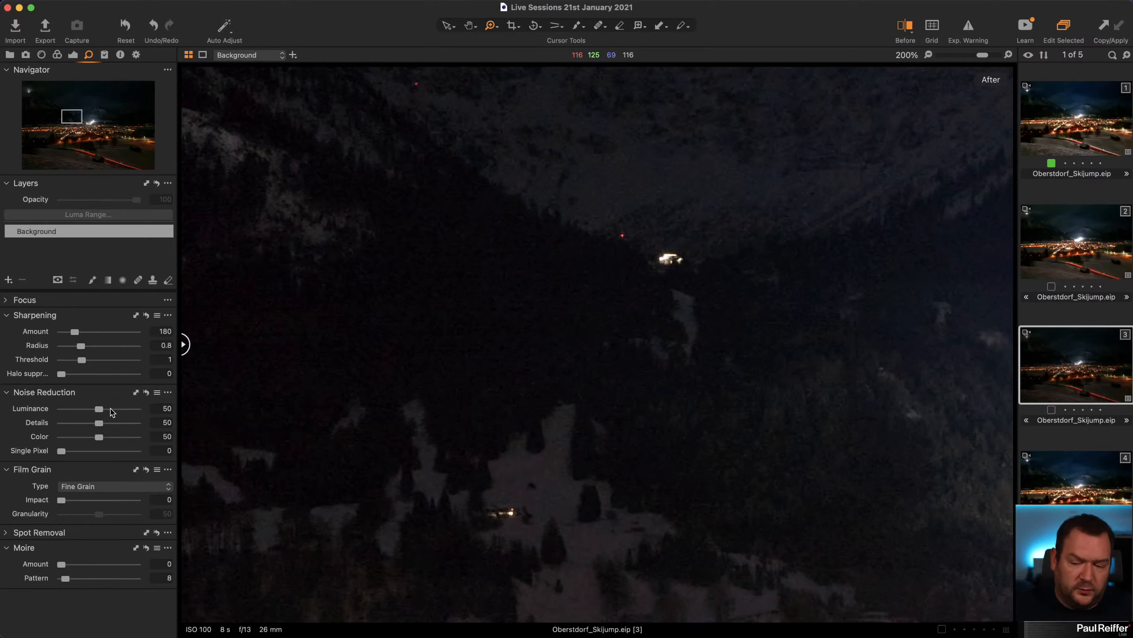
left_click(8, 280)
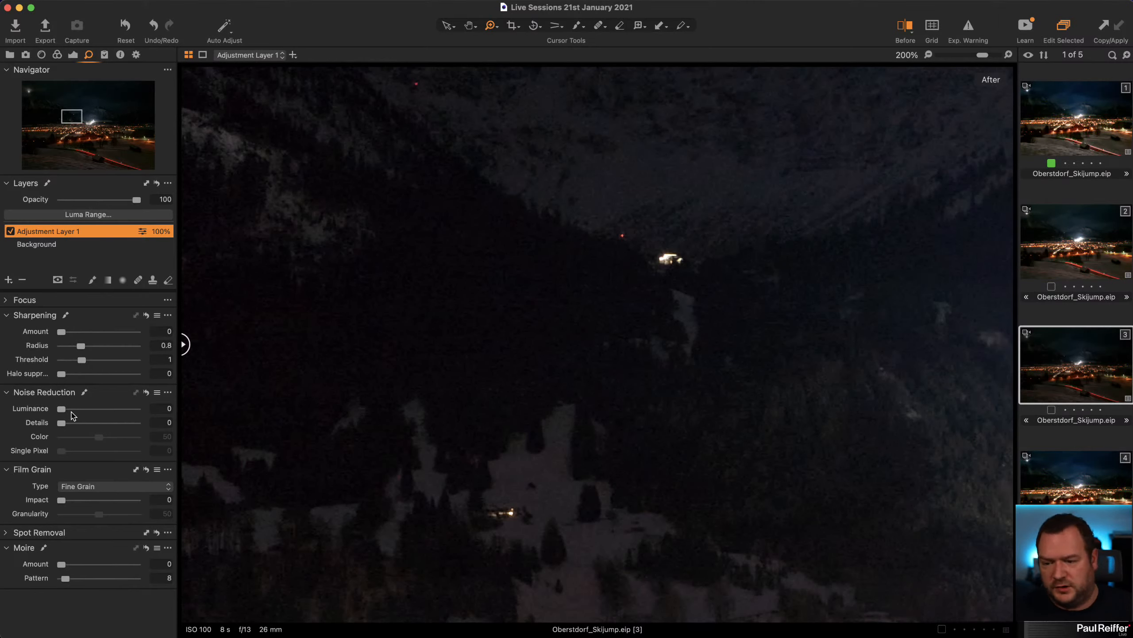
left_click(67, 244)
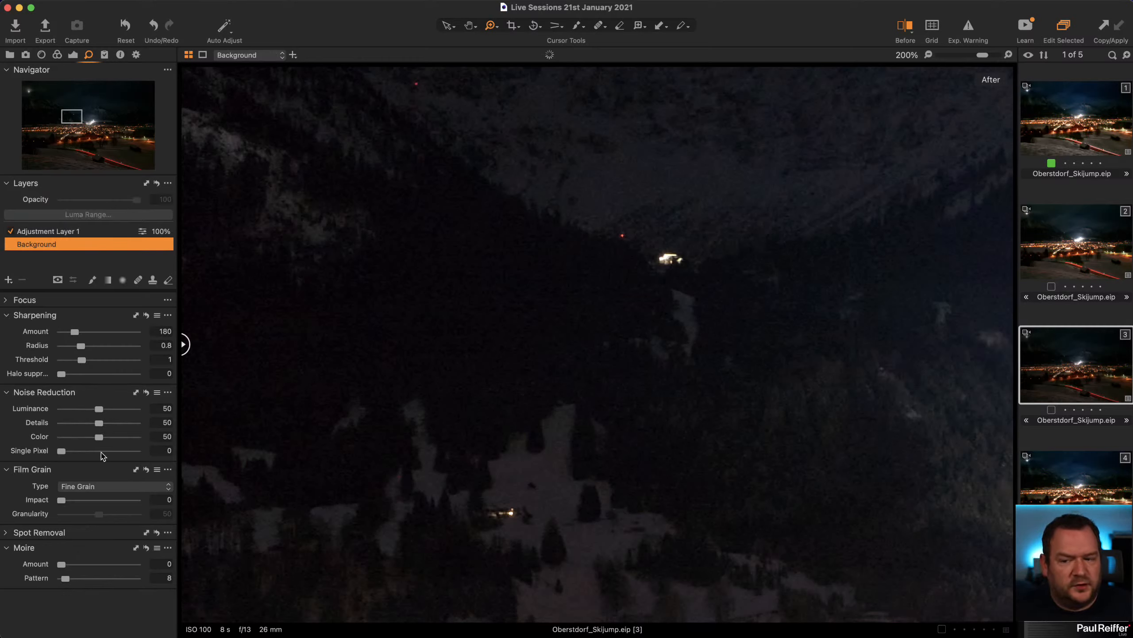
left_click(50, 233)
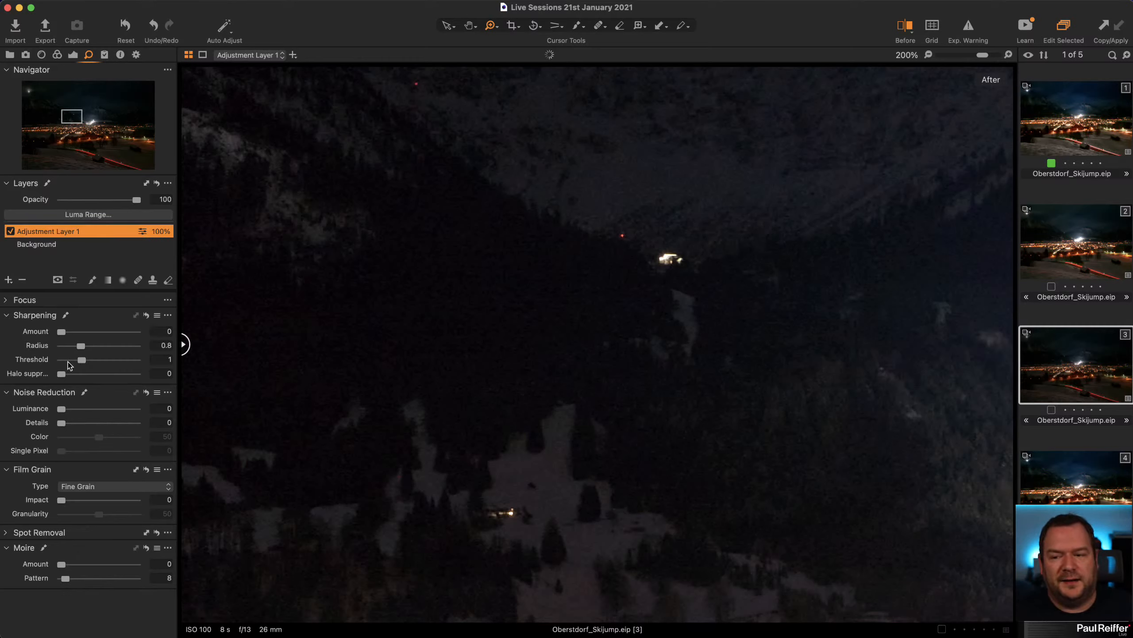
left_click_drag(66, 406, 97, 413)
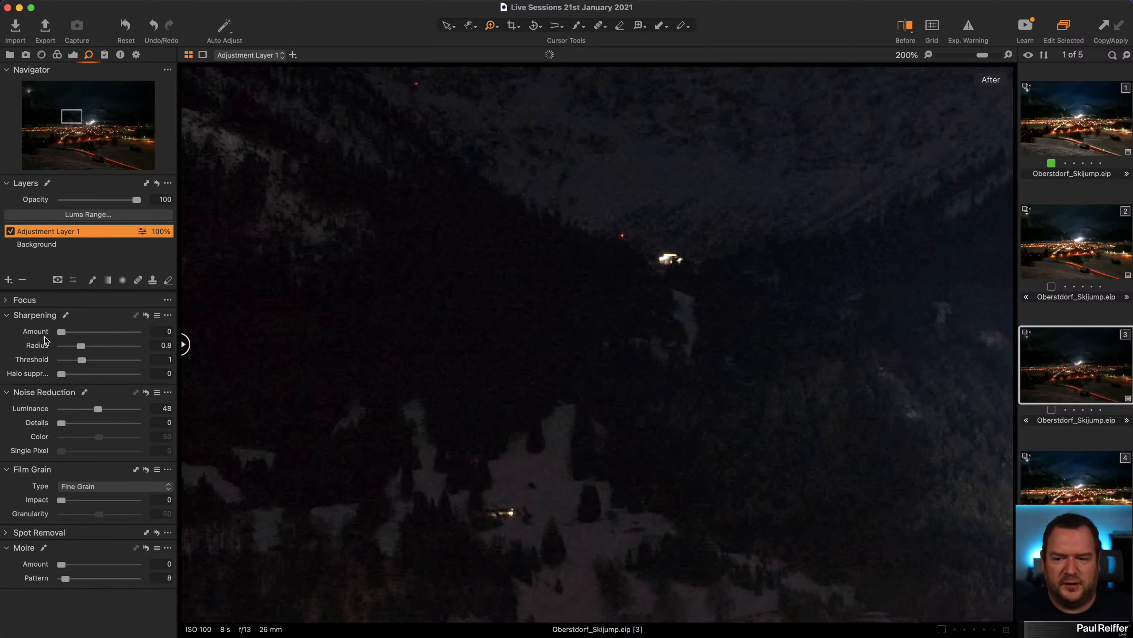
left_click_drag(62, 331, 110, 332)
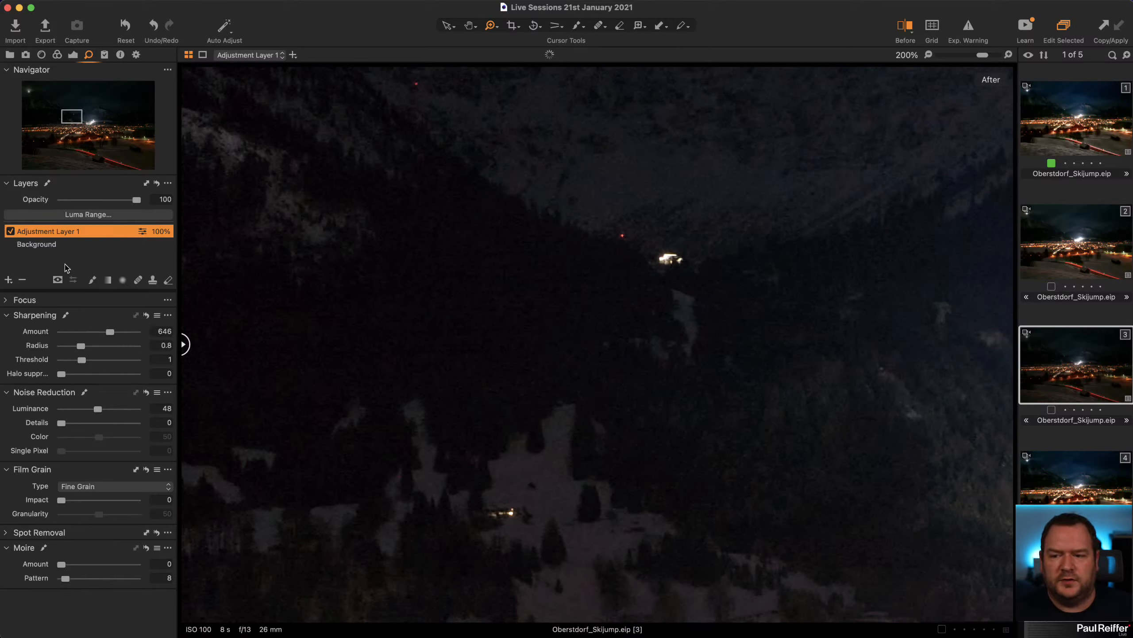
Step: Fill the adjustment layer's mask, try Sharpening Amount 1,000, Radius 1.4 and Luminance noise reduction 0, and compare with the layer hidden
right_click(44, 234)
left_click(66, 267)
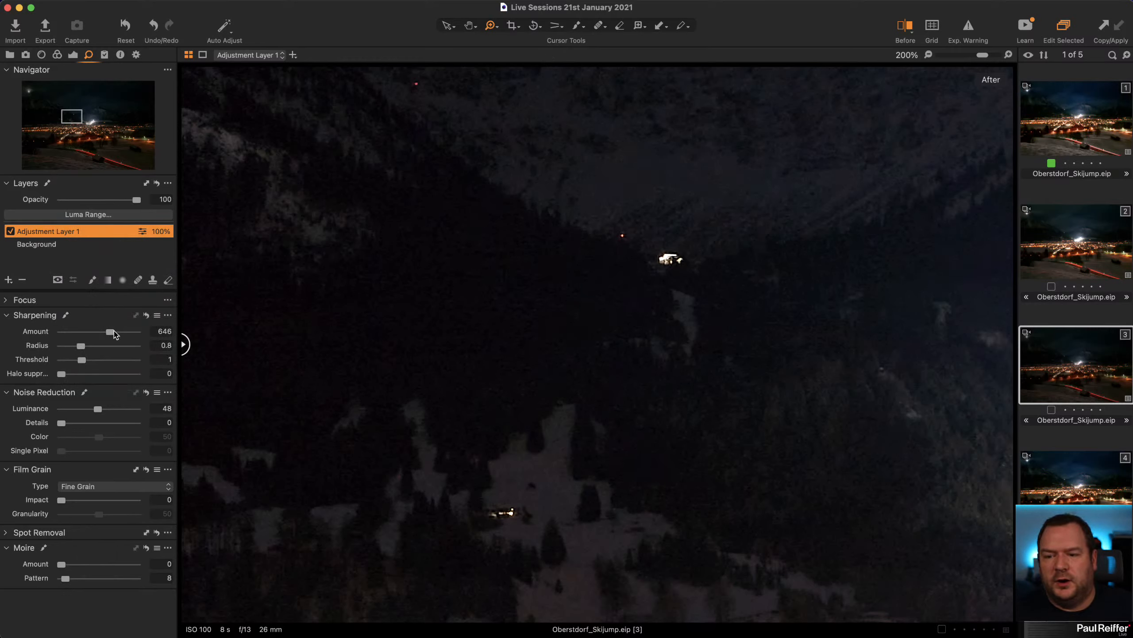
mouse_move(115, 332)
left_mouse_down()
mouse_move(138, 332)
mouse_move(90, 347)
mouse_move(100, 347)
left_mouse_up()
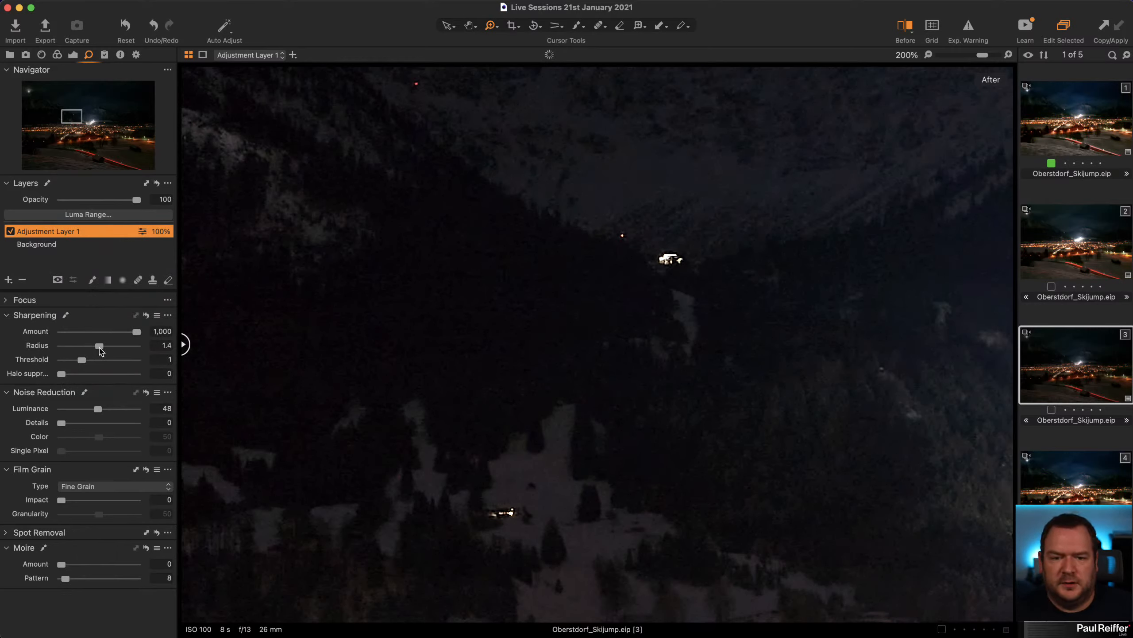
left_click_drag(98, 409, 40, 412)
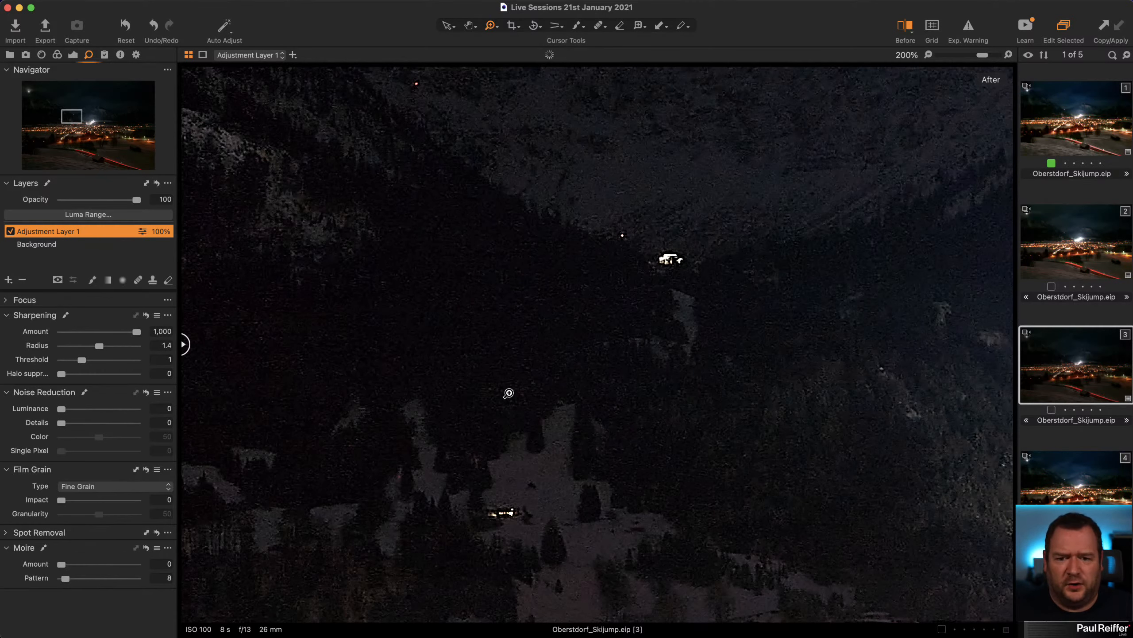
left_click(9, 232)
left_click(40, 246)
left_click(44, 232)
left_click(10, 231)
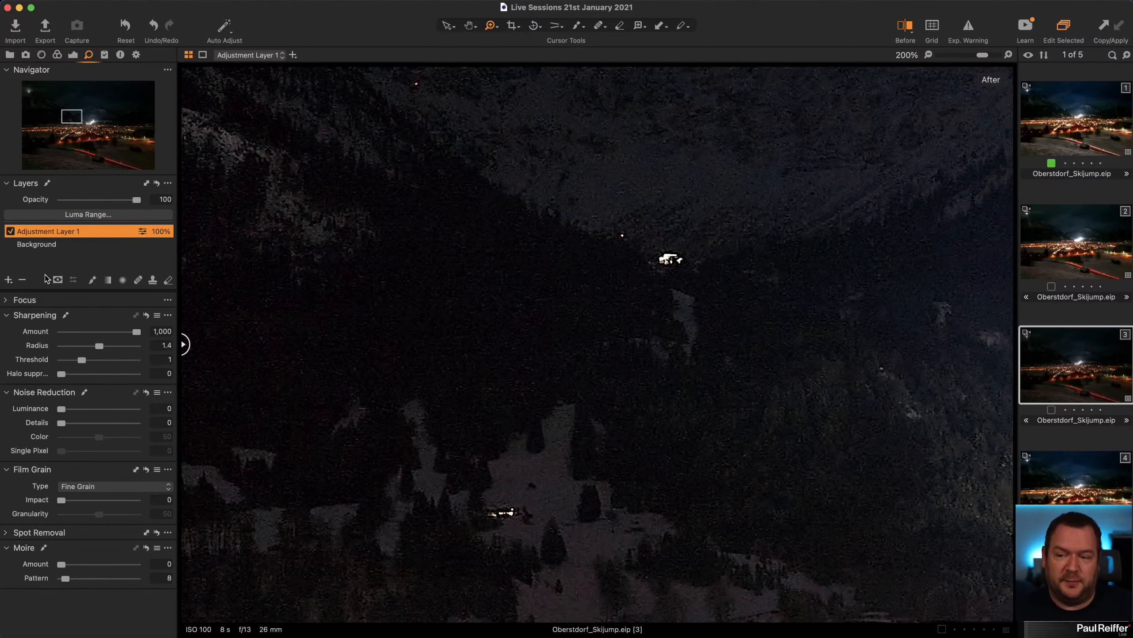
Step: Reset the adjustment layer's sharpening, compare its settings with the Background, and delete Adjustment Layer 1 from variant 3
left_click(147, 316)
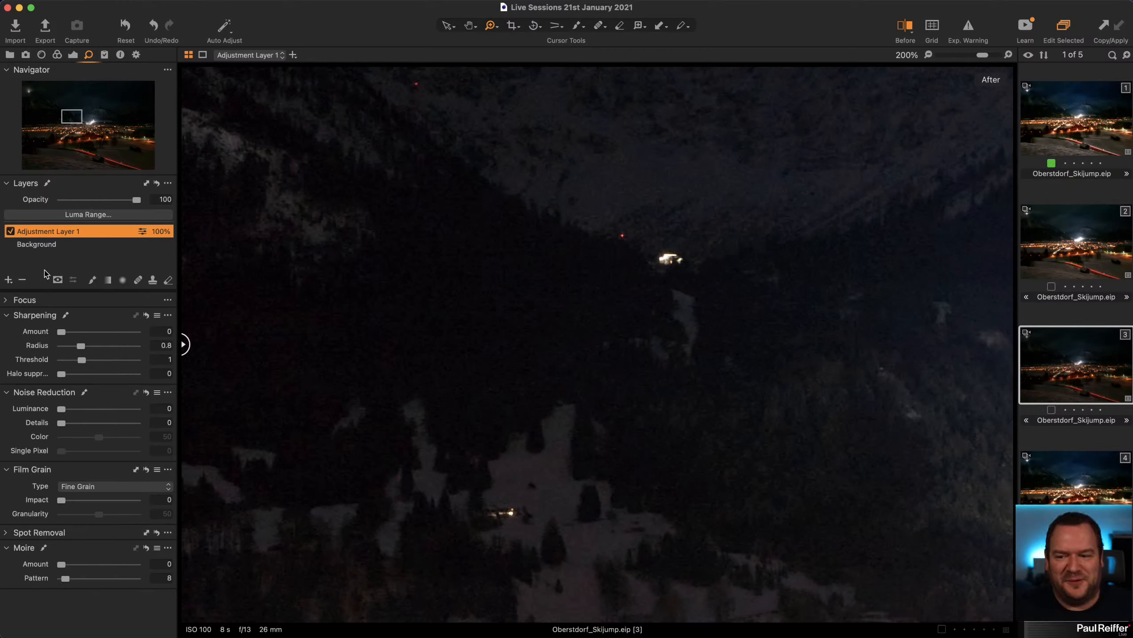
left_click(37, 244)
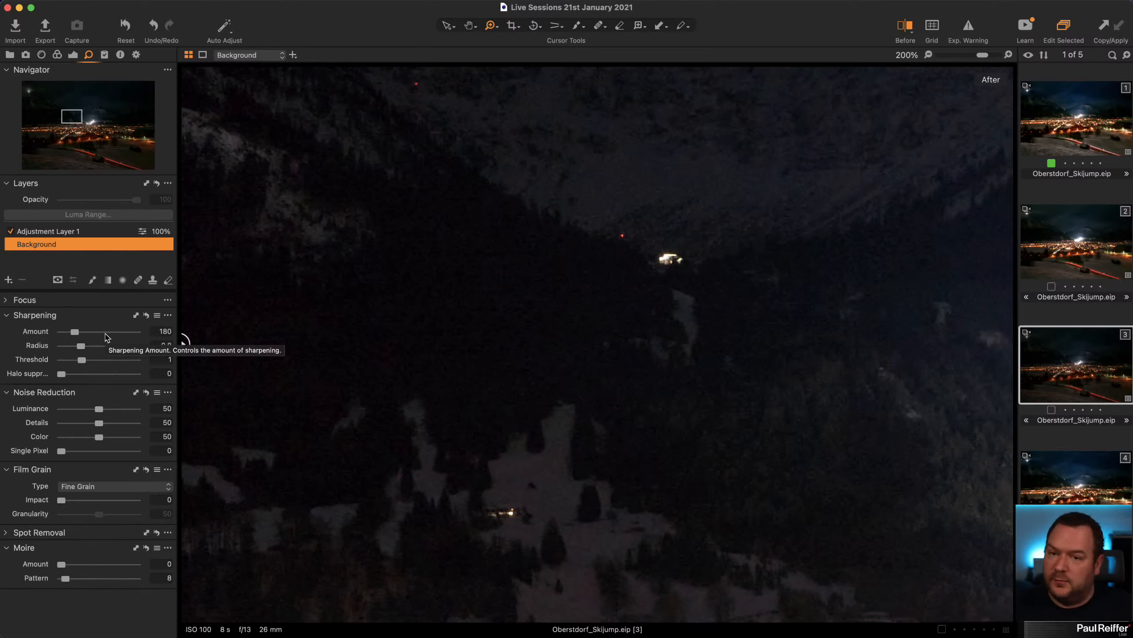
left_click(66, 231)
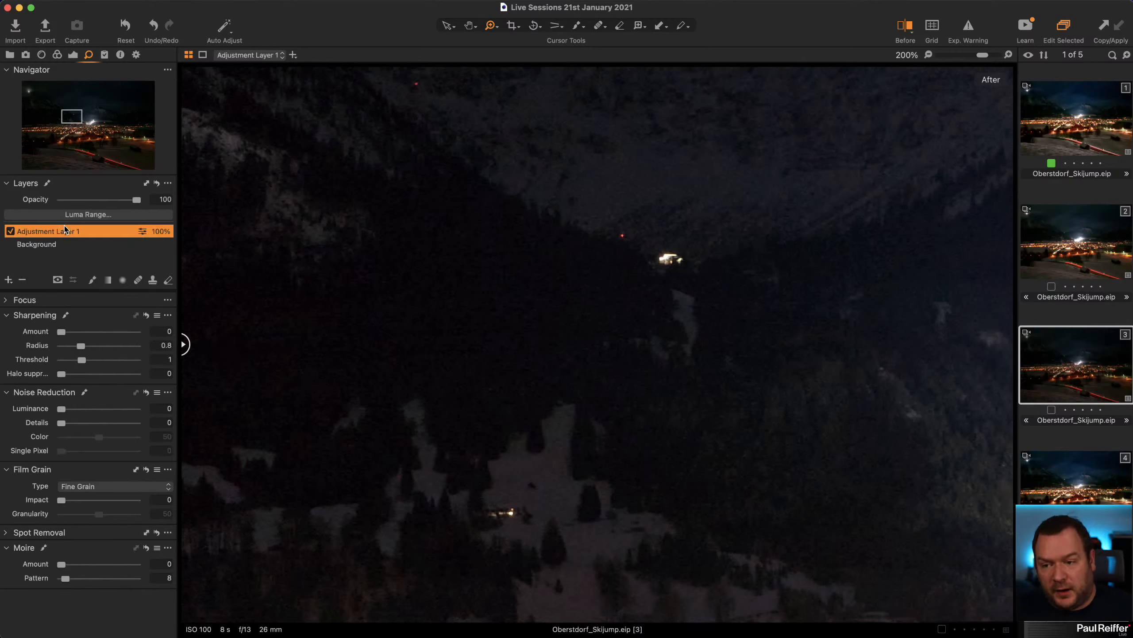
left_click(23, 281)
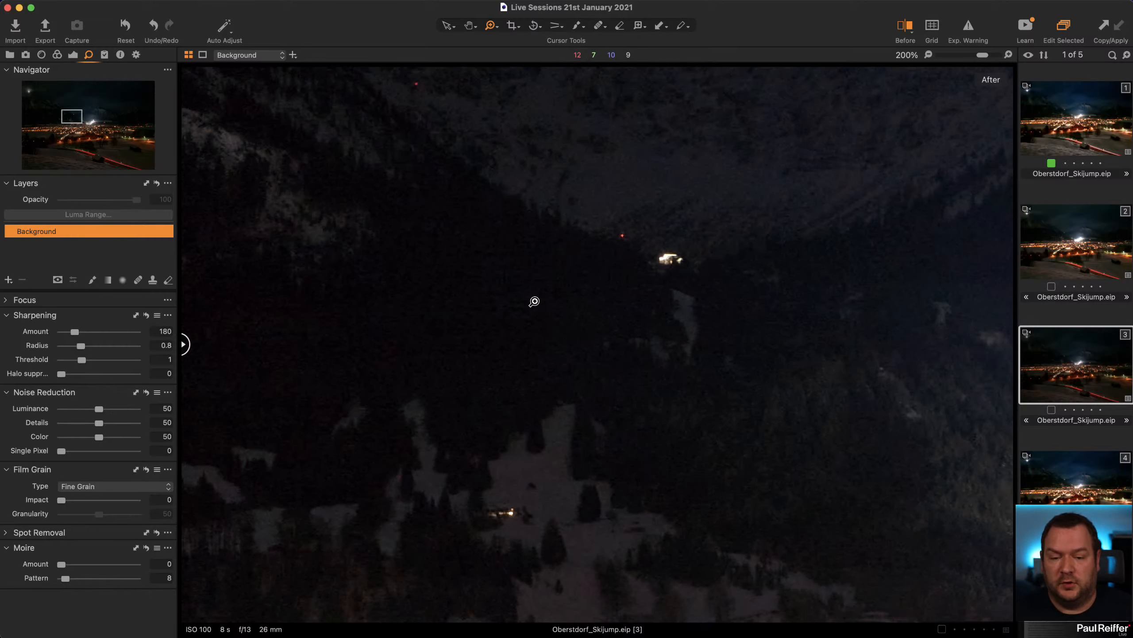
Step: Set the Background's Luminance noise reduction to 75 while viewing the mountain peak at 200%
left_click_drag(738, 220, 377, 576)
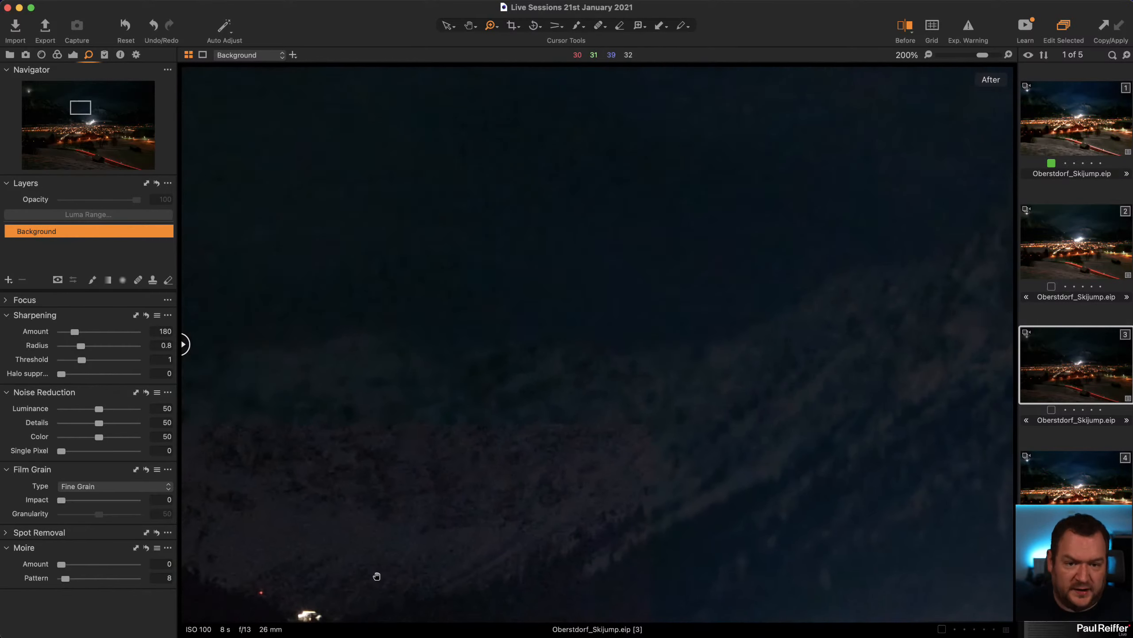
left_click_drag(722, 385, 347, 387)
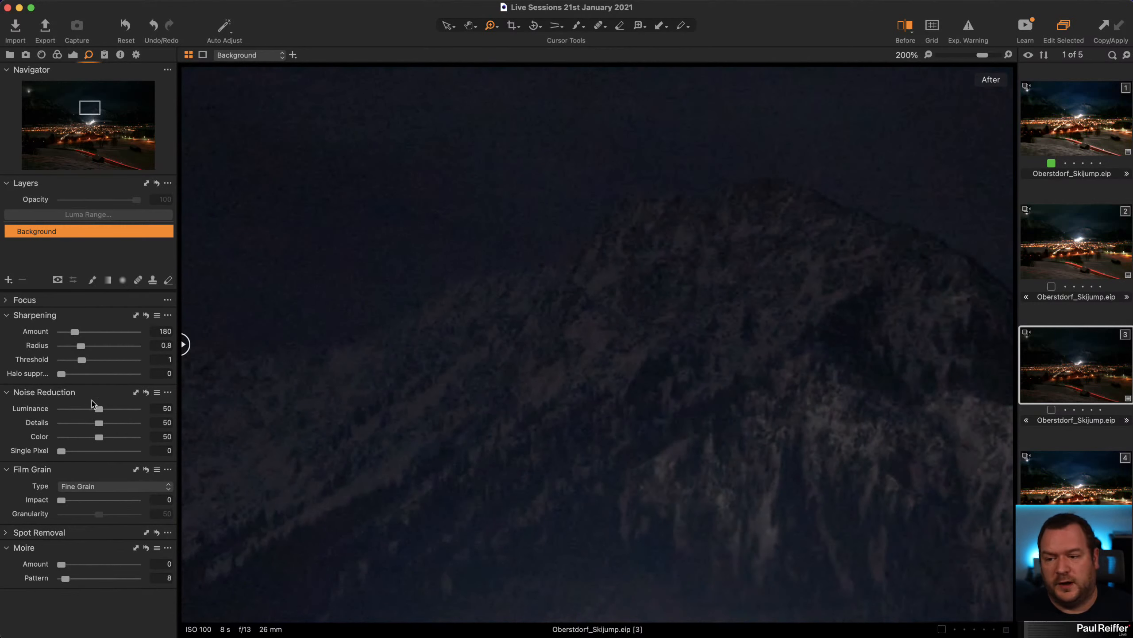
left_click_drag(98, 409, 119, 413)
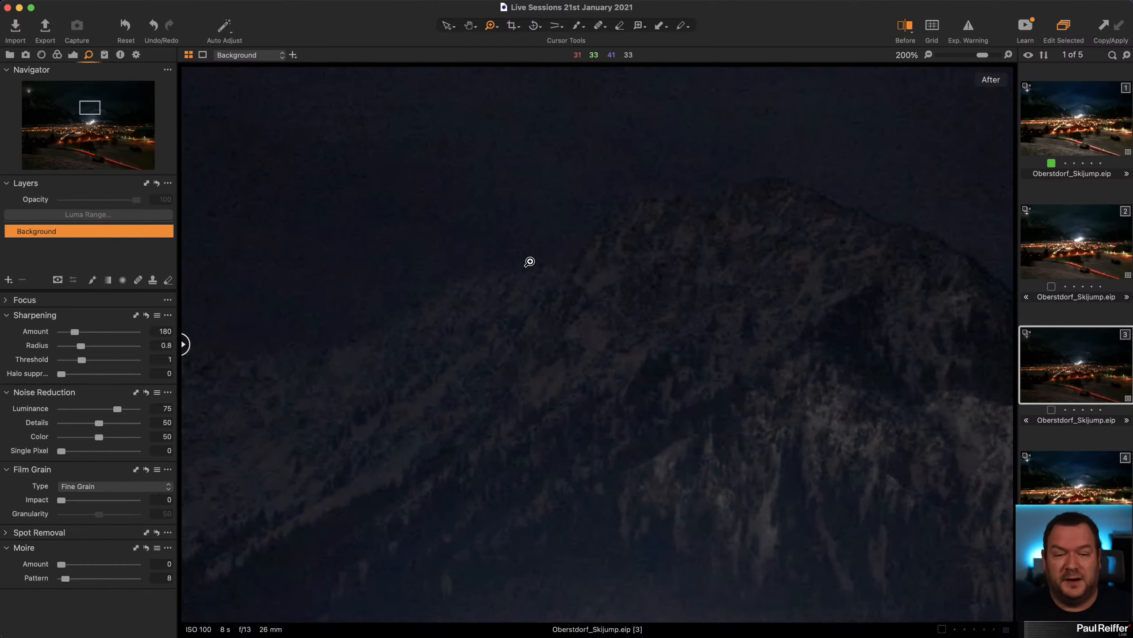
Step: Examine the noise reduction across the mountains, town and night sky up close, and return to the whole photo
left_click(546, 249, "alt")
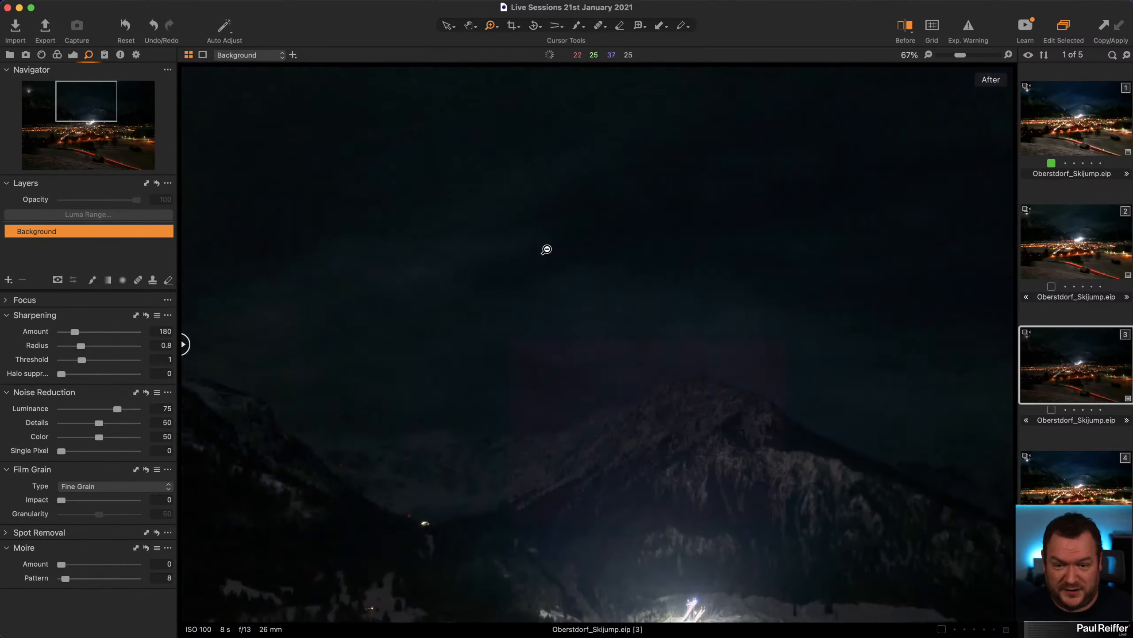
left_click(616, 316, "alt")
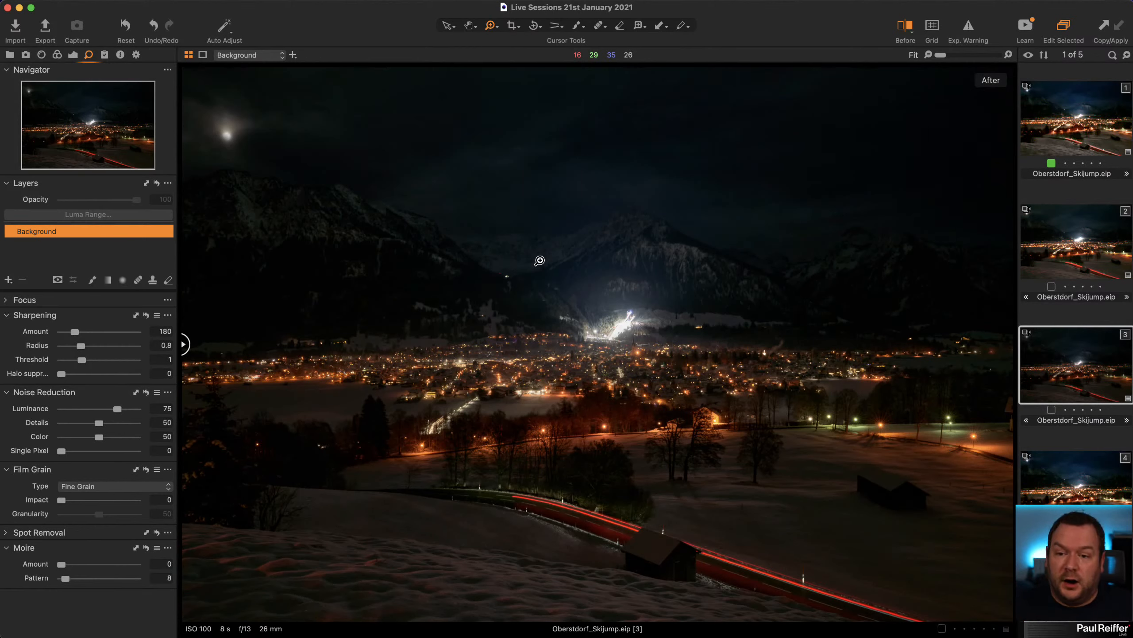
left_click(552, 346)
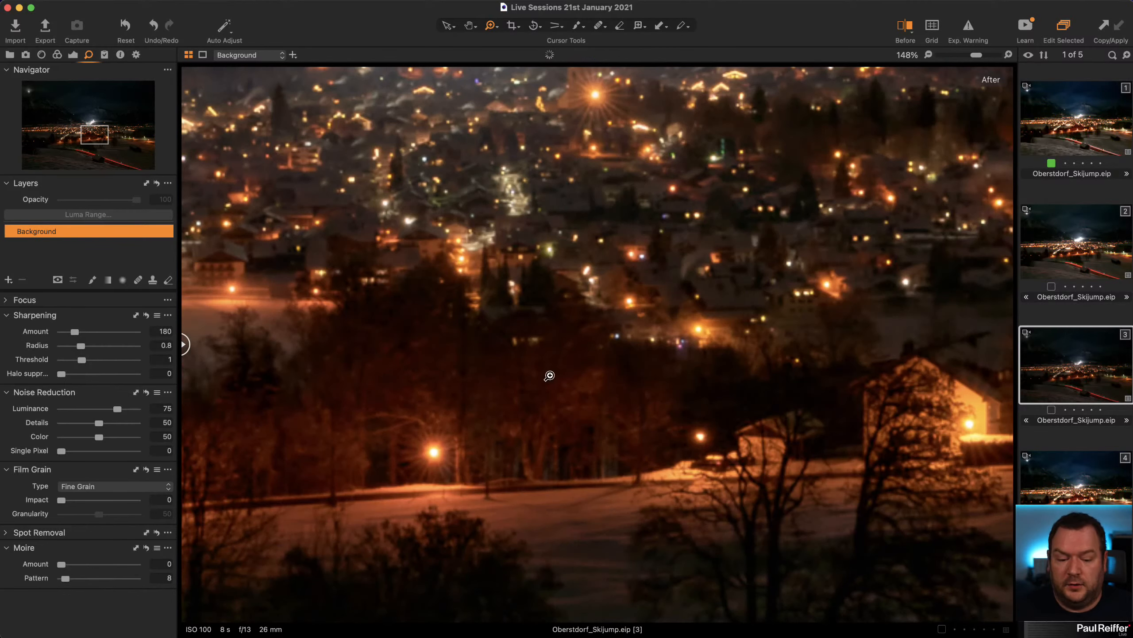
left_click_drag(831, 343, 291, 419)
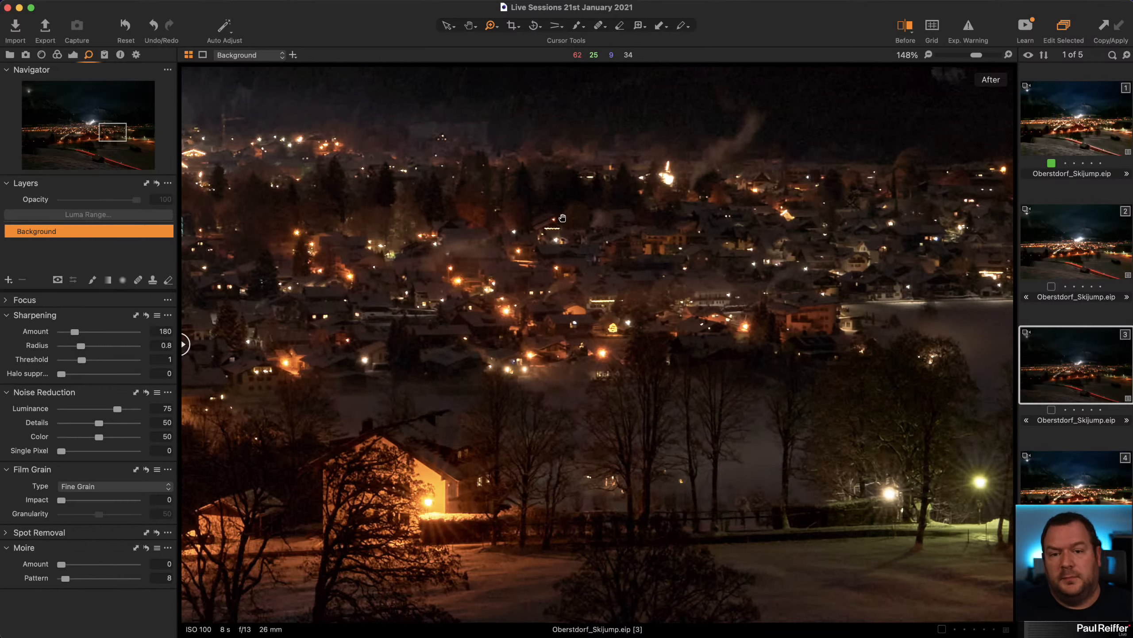
left_click_drag(618, 107, 691, 377)
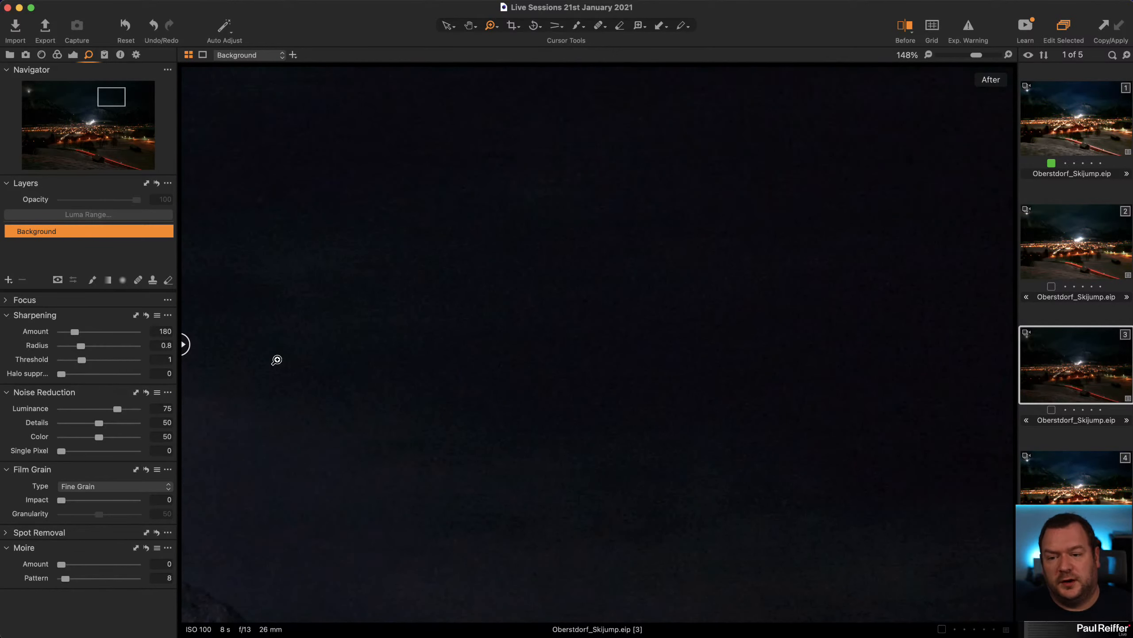
left_click_drag(179, 342, 174, 463)
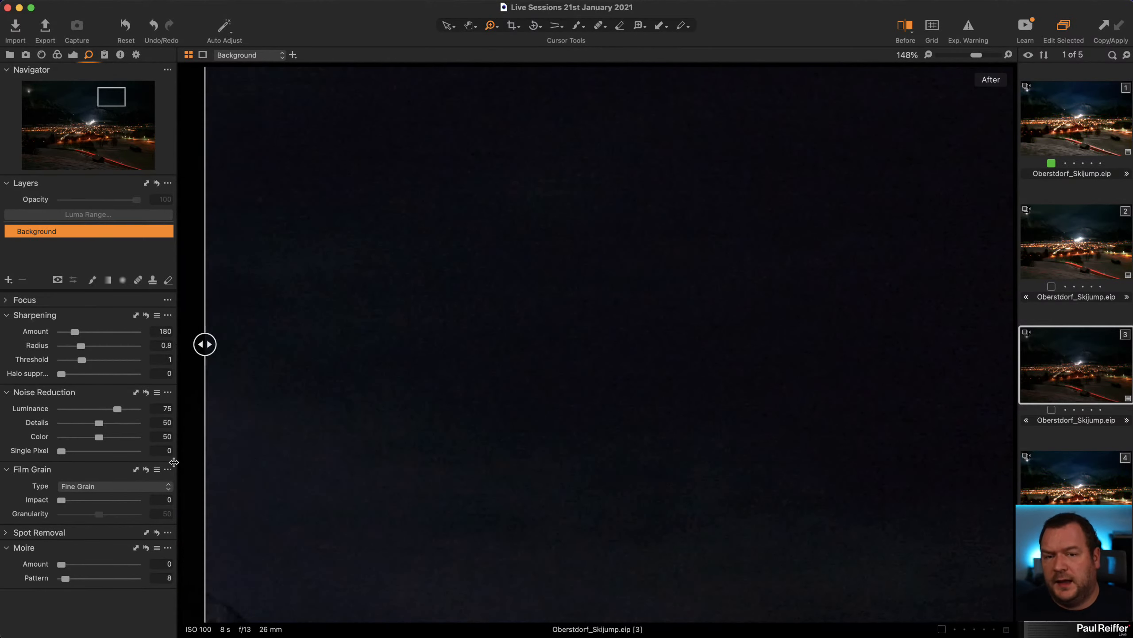
left_click(610, 359)
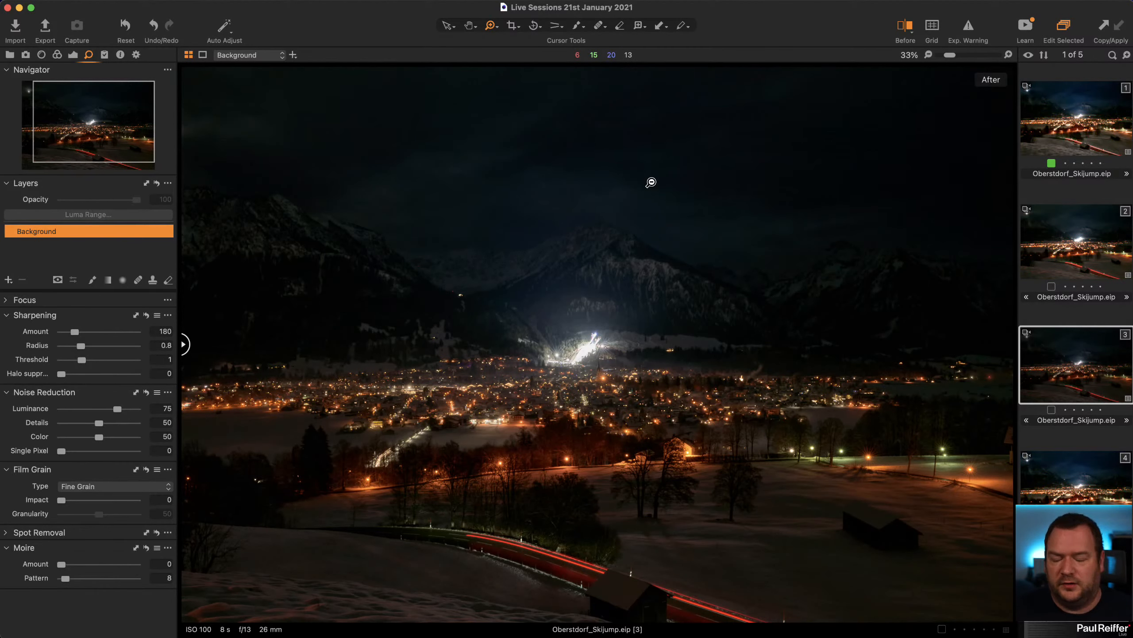
left_click(651, 182, "alt")
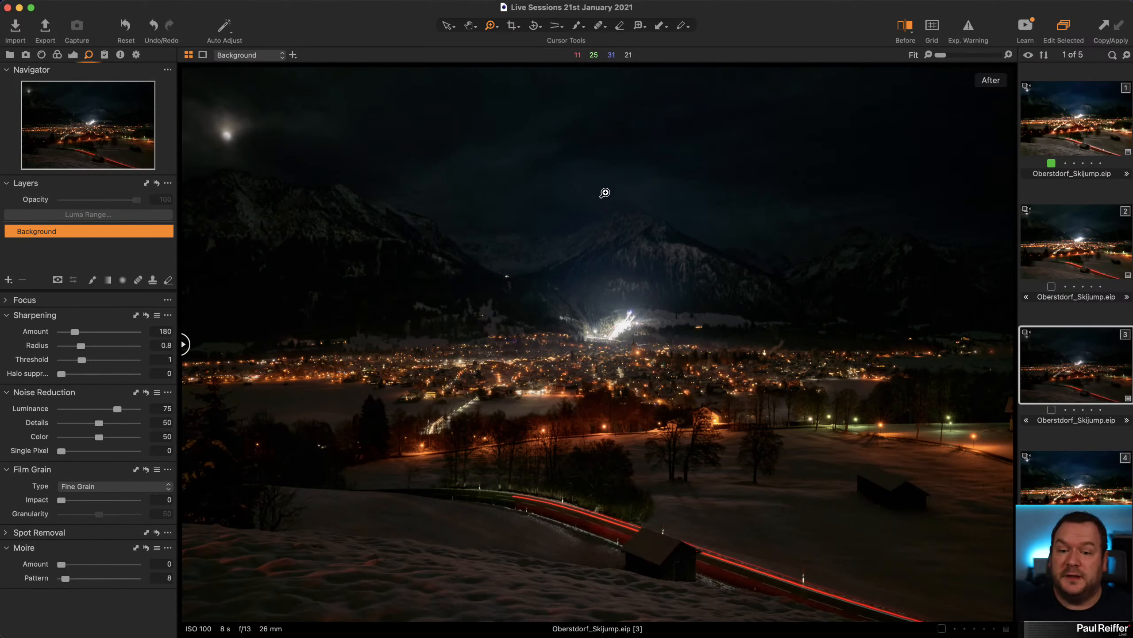
Step: Draw a slightly tilted linear gradient mask over the sky on a new layer, widening its transition across the mountains
left_click(109, 280)
left_click_drag(584, 197, 580, 268)
left_click_drag(620, 224, 625, 203)
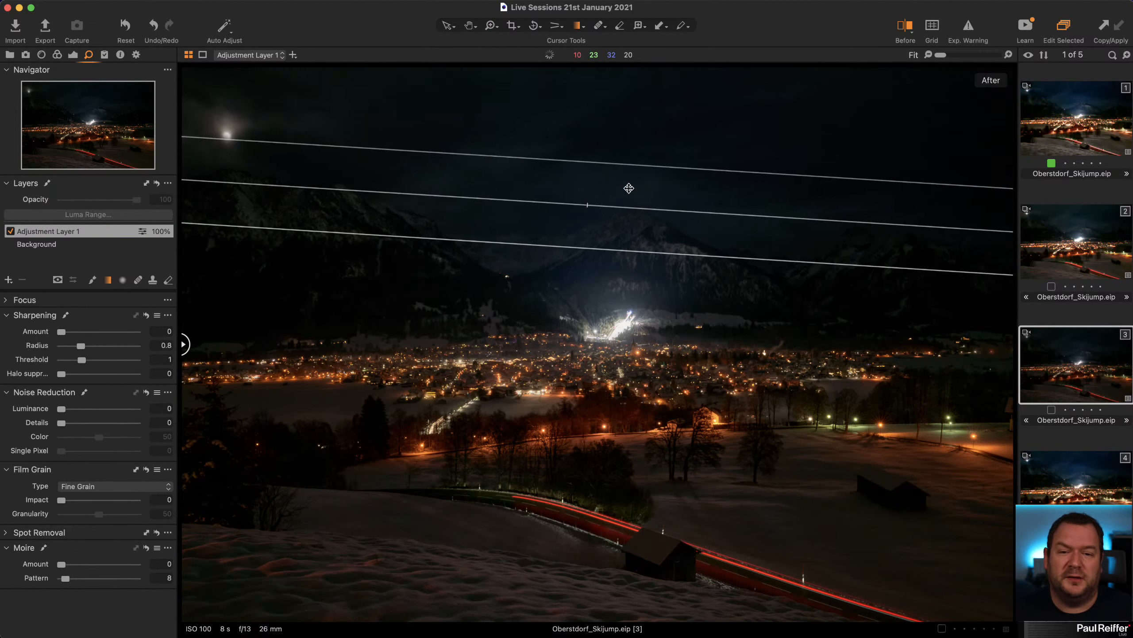
left_click_drag(591, 248, 589, 254)
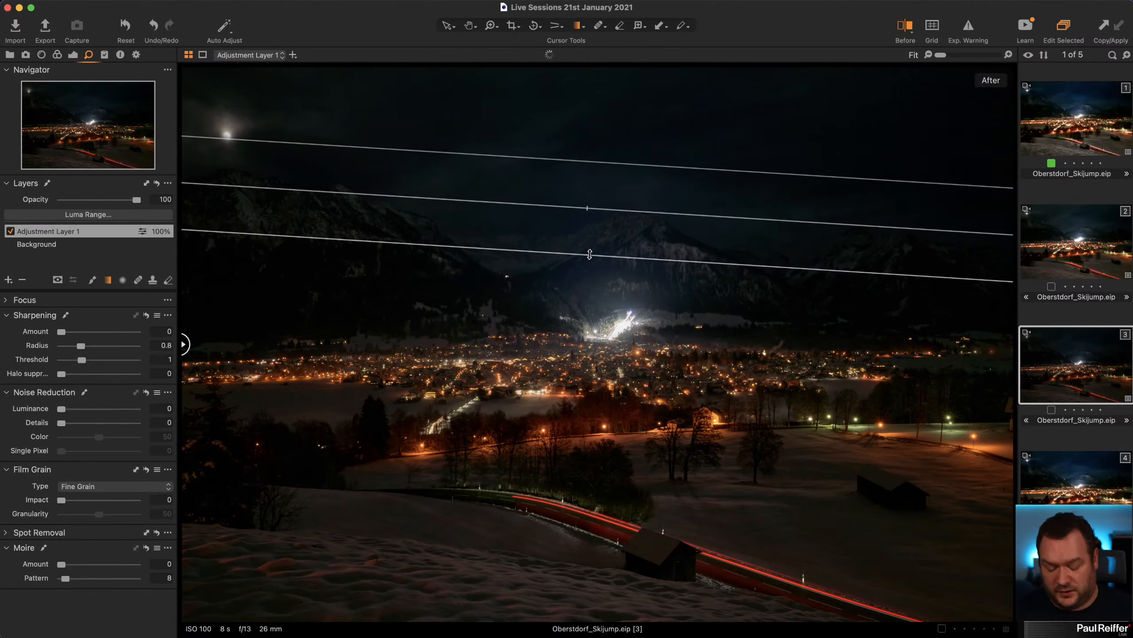
key("m")
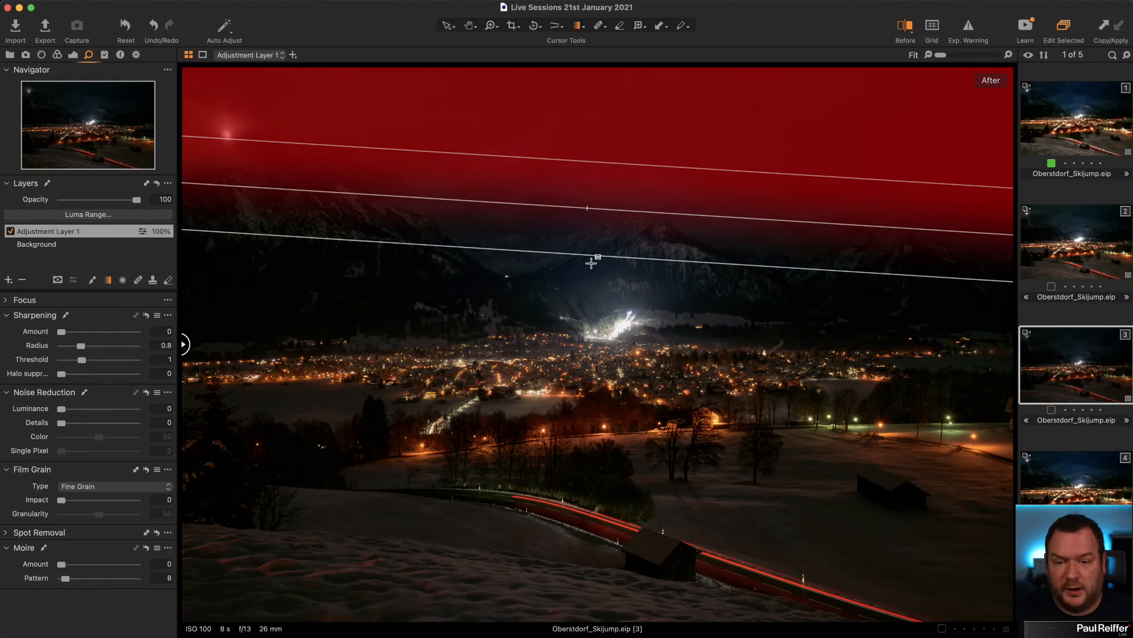
left_click_drag(592, 259, 592, 283)
left_click_drag(628, 195, 631, 178)
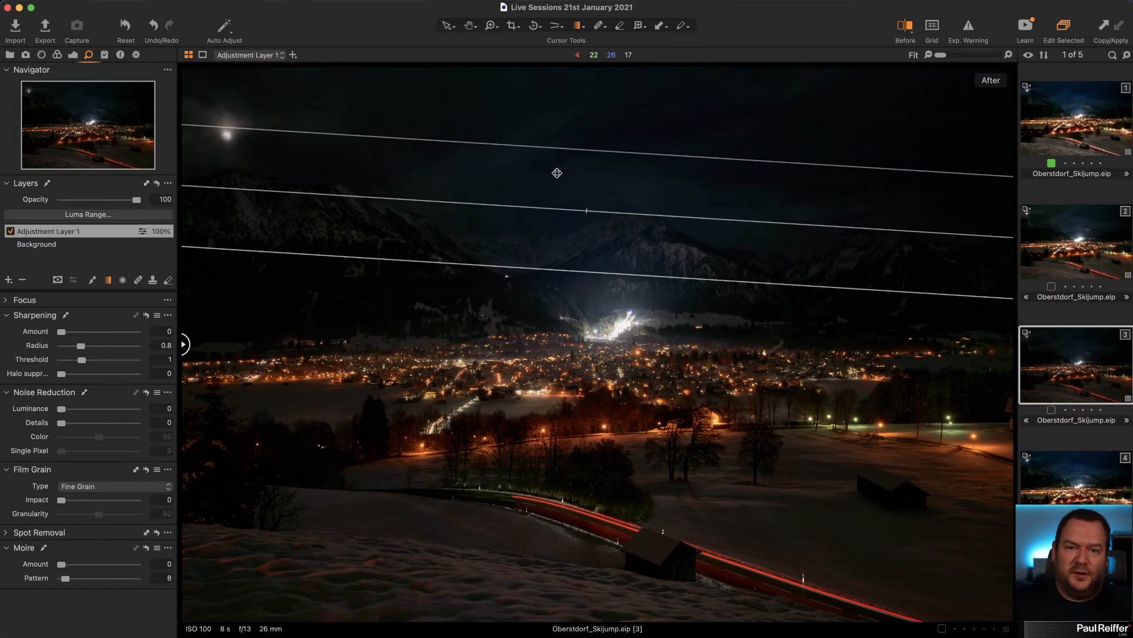
Step: Rename the sky gradient layer as Dark Sky
double_click(61, 236)
type("Dark Sky")
key("Return")
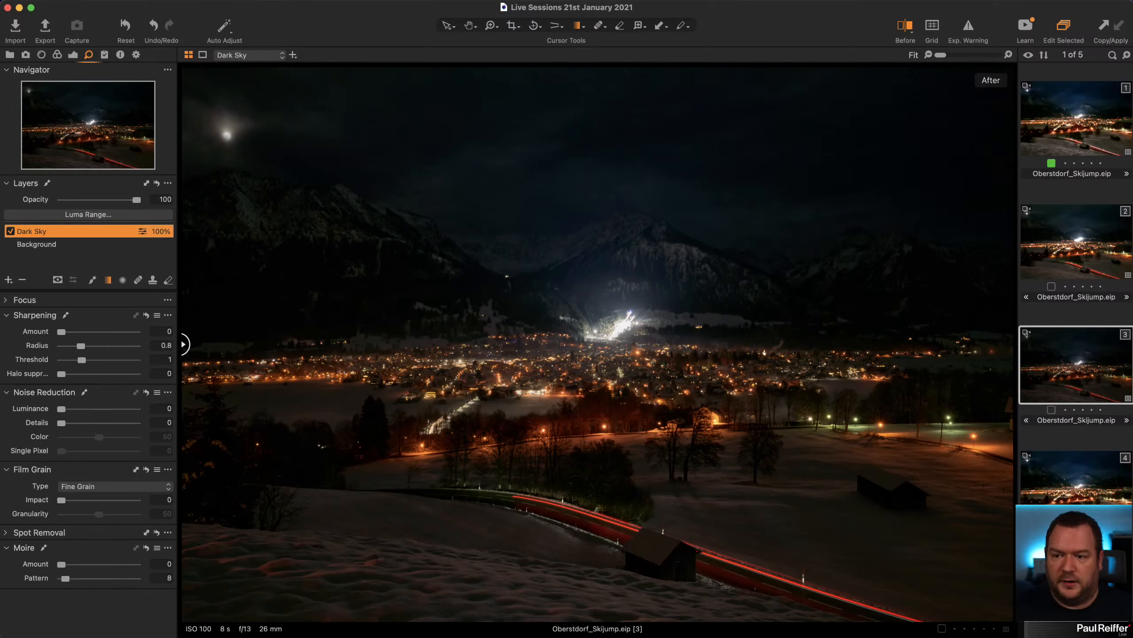
Step: Set the Background's Exposure to 2.29 and Shadow to 81, and try Clarity at 46 before resetting it
left_click(58, 244)
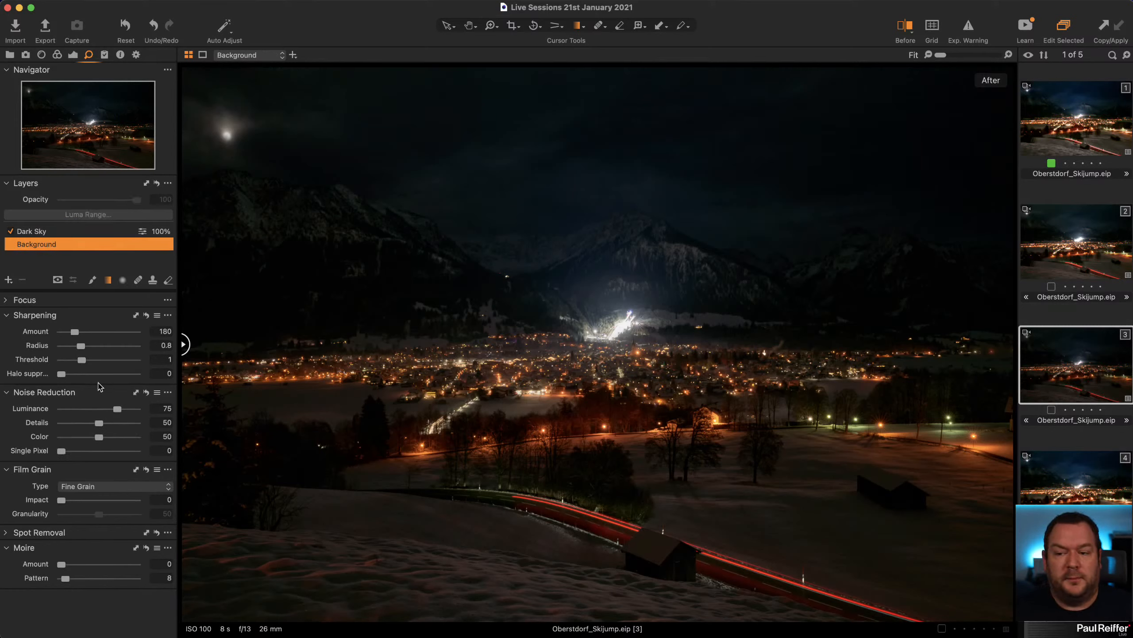
left_click(74, 54)
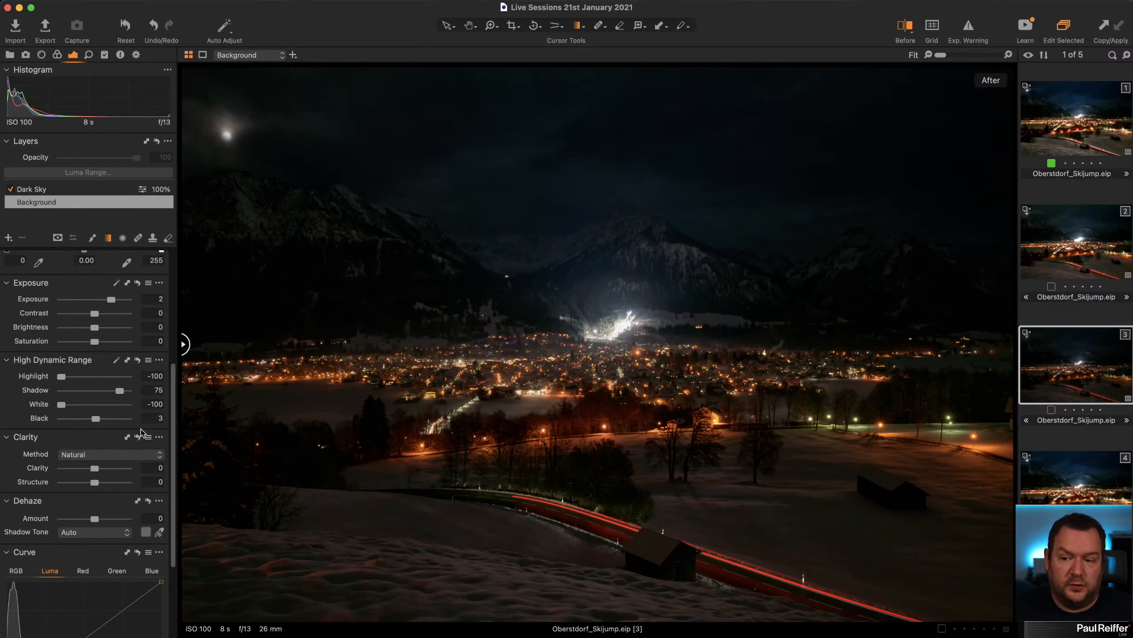
left_click_drag(115, 304, 117, 305)
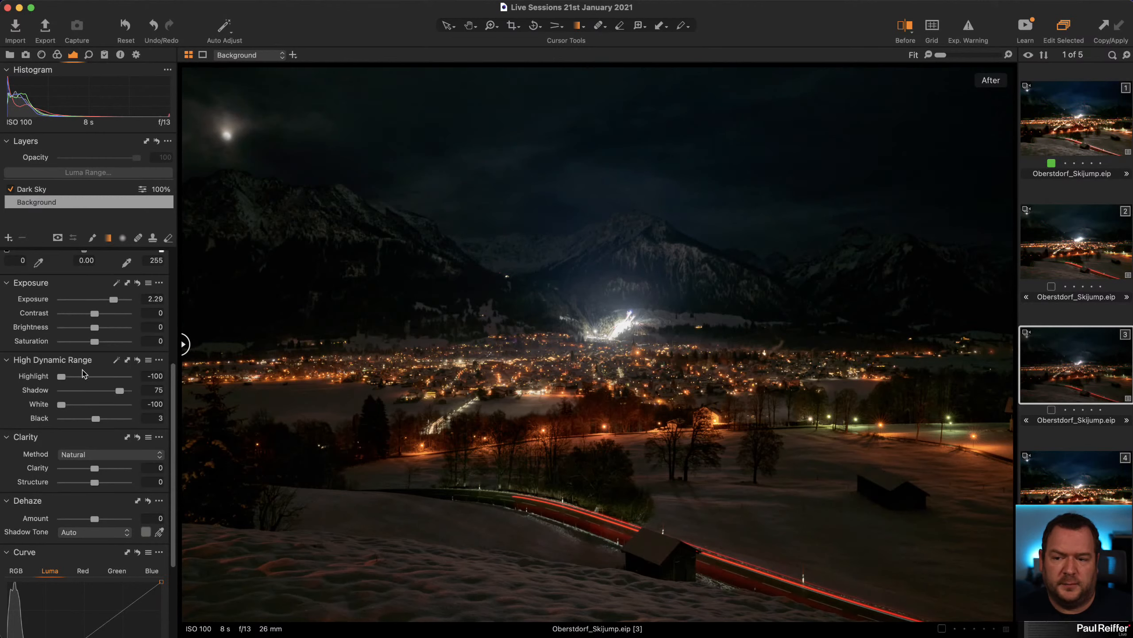
left_click_drag(120, 392, 122, 392)
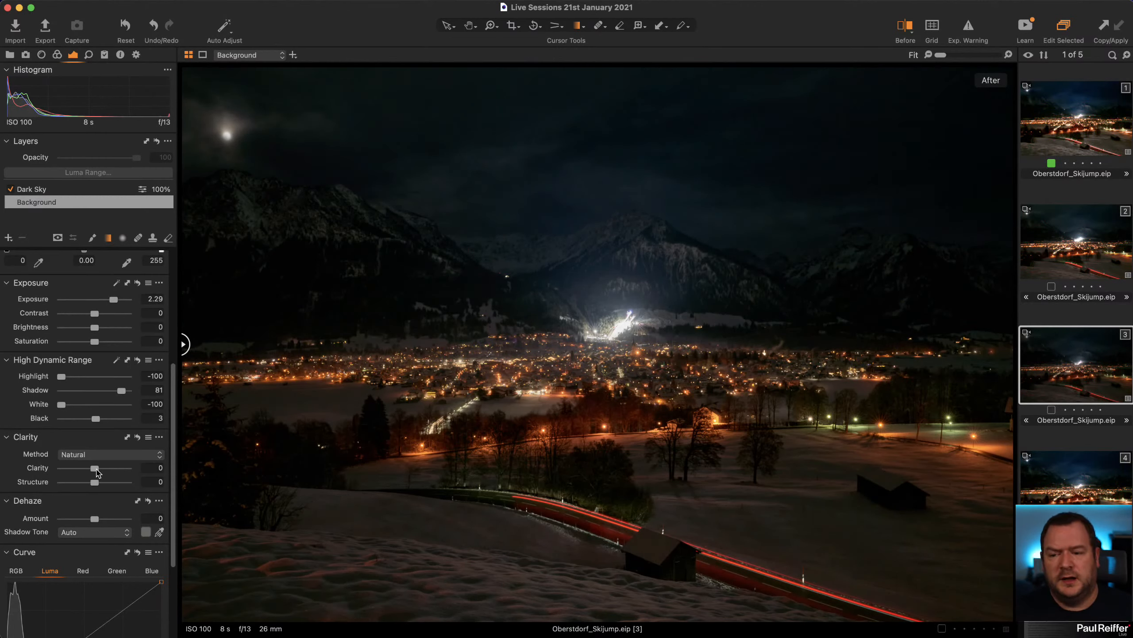
left_click_drag(98, 472, 113, 473)
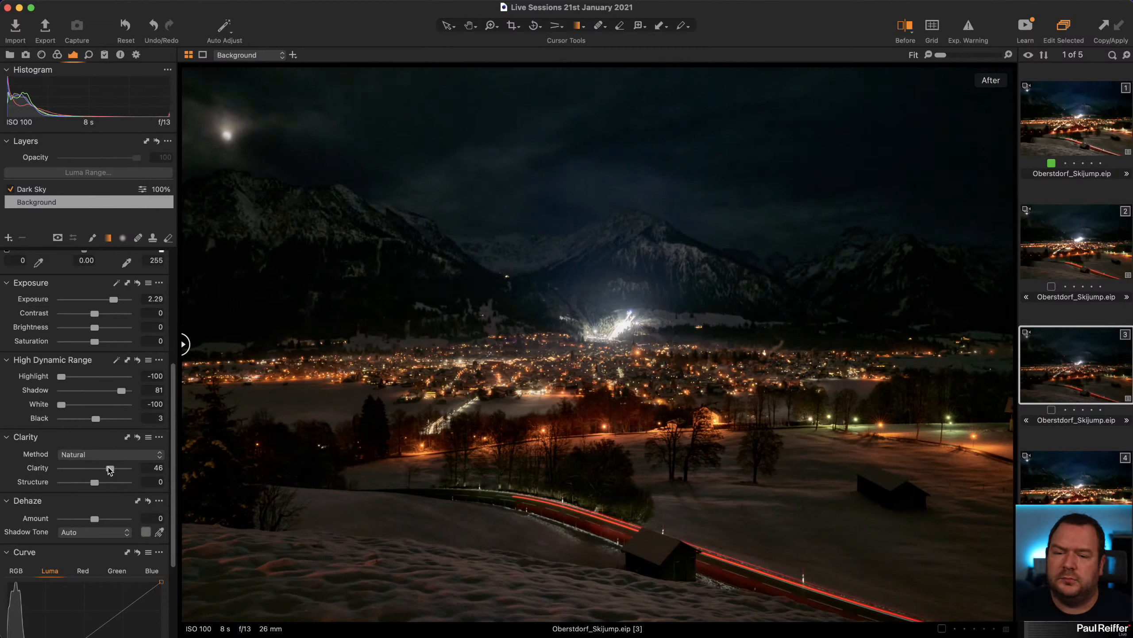
double_click(110, 469)
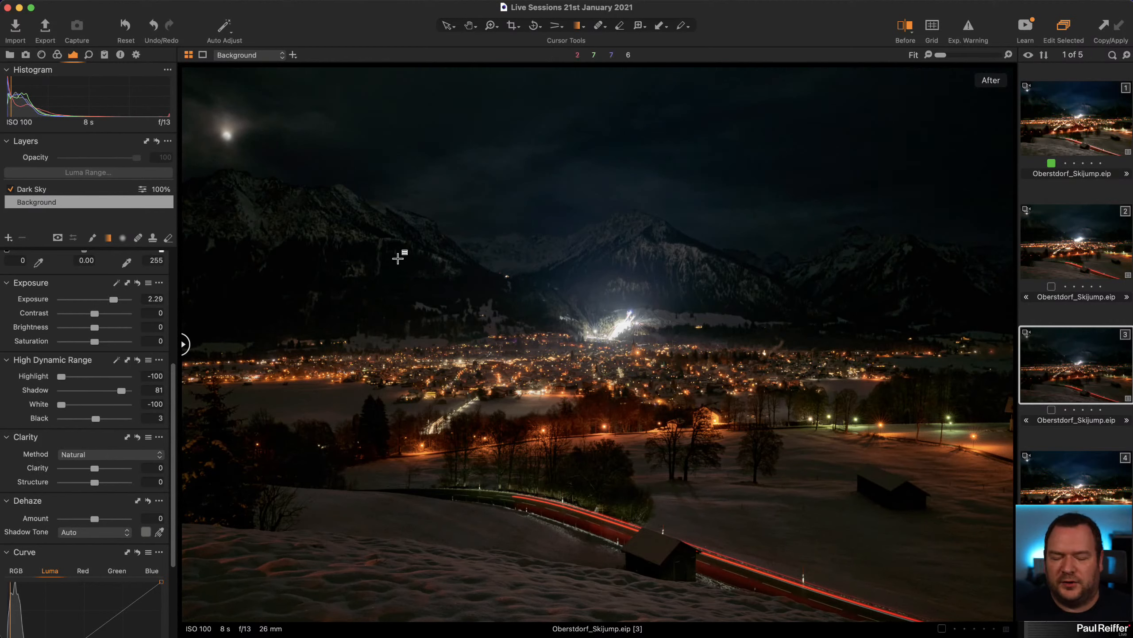
Step: Replace the Dark Sky layer with a new adjustment layer named Foreground
left_click(51, 191)
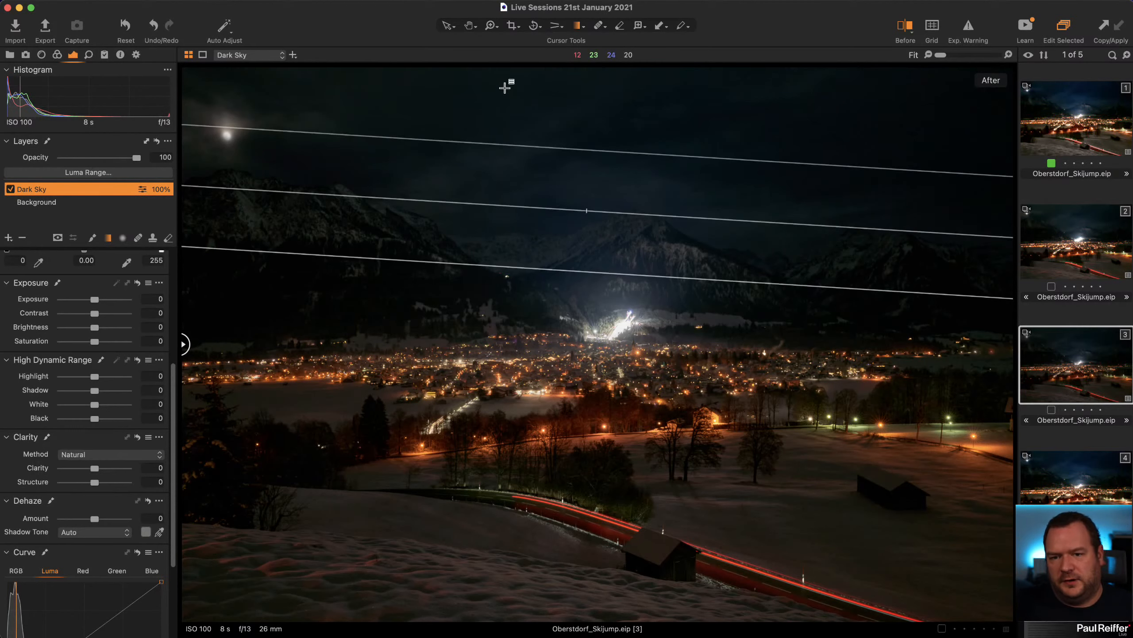
left_click(22, 238)
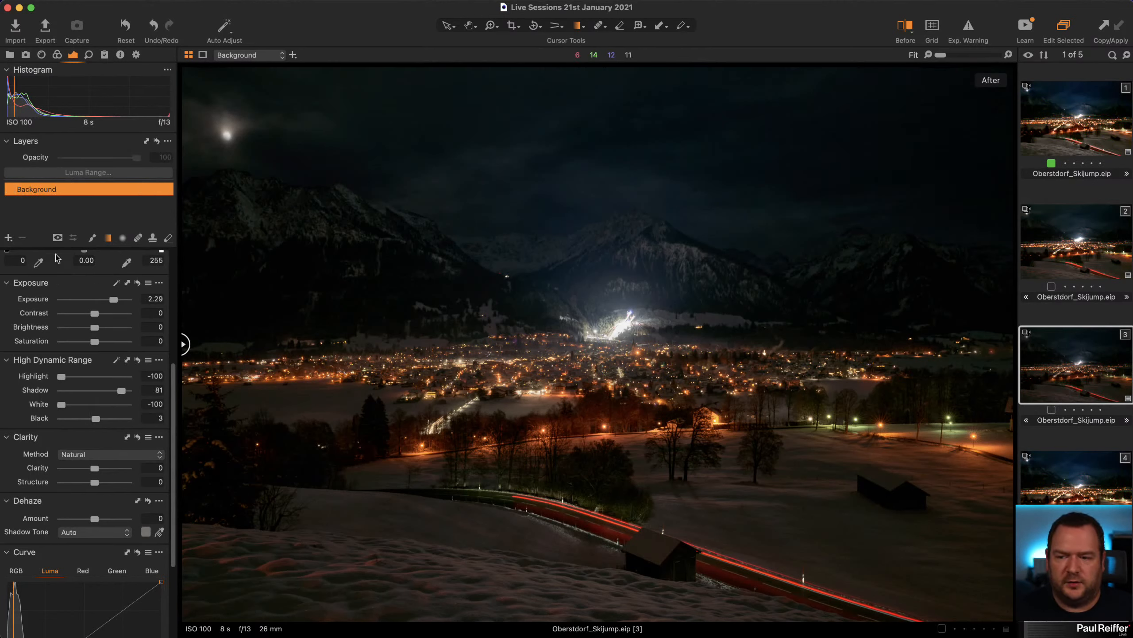
left_click(8, 237)
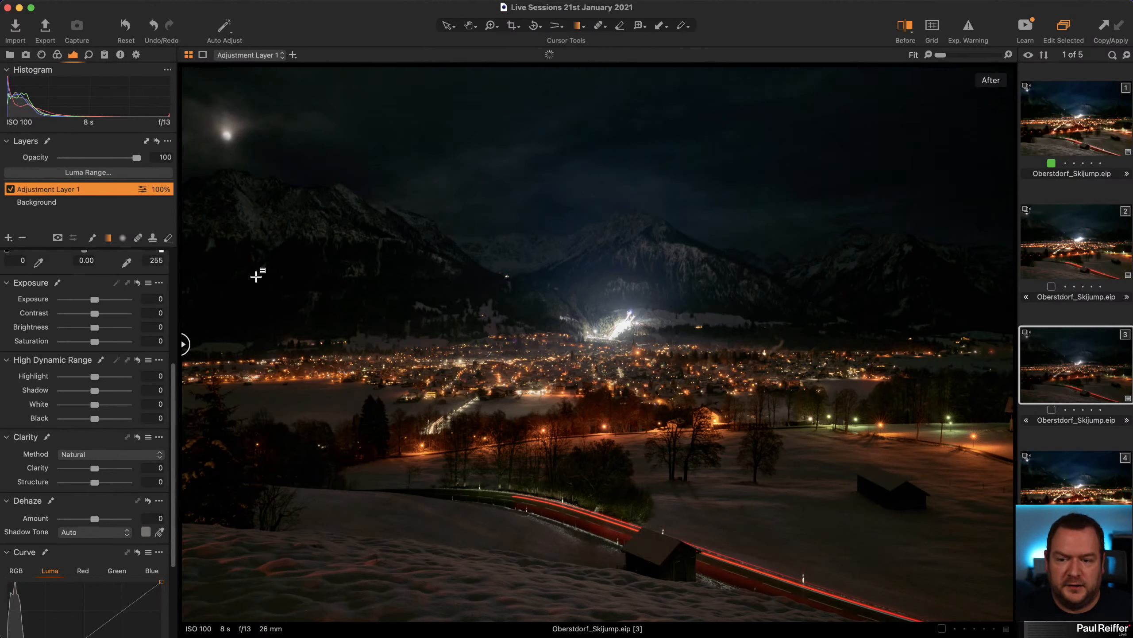
double_click(60, 190)
type("For")
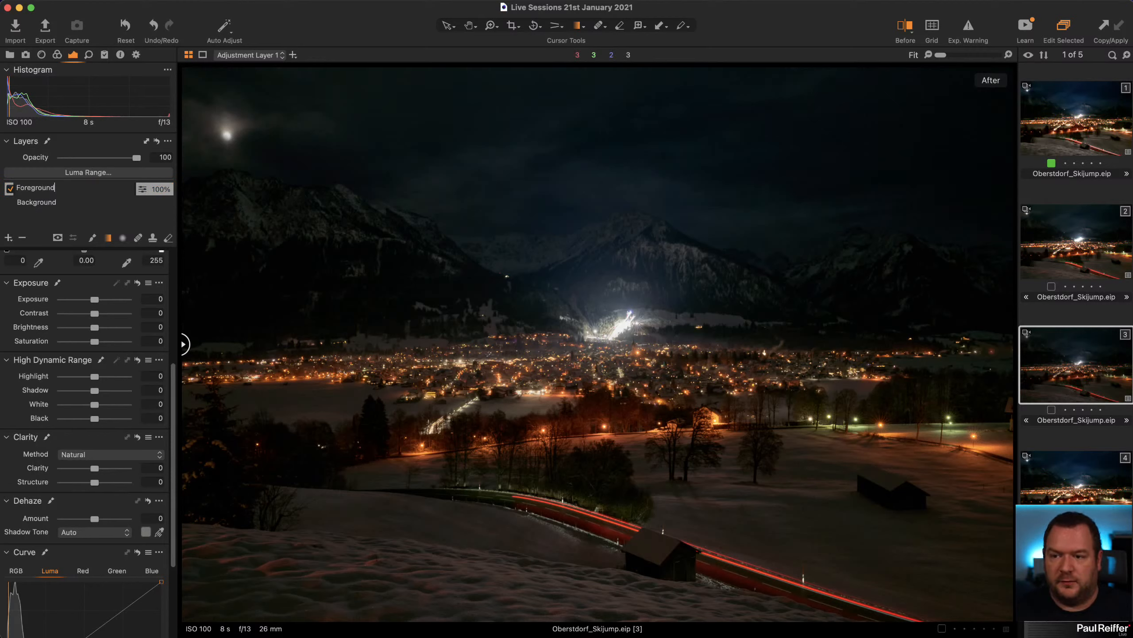
type("eground")
key("Return")
Step: Draw a slightly tilted linear gradient mask on the Foreground layer covering the valley, fading upward across the mountains towards the sky
mouse_move(615, 318)
left_mouse_down()
mouse_move(629, 225)
mouse_move(621, 178)
left_mouse_up()
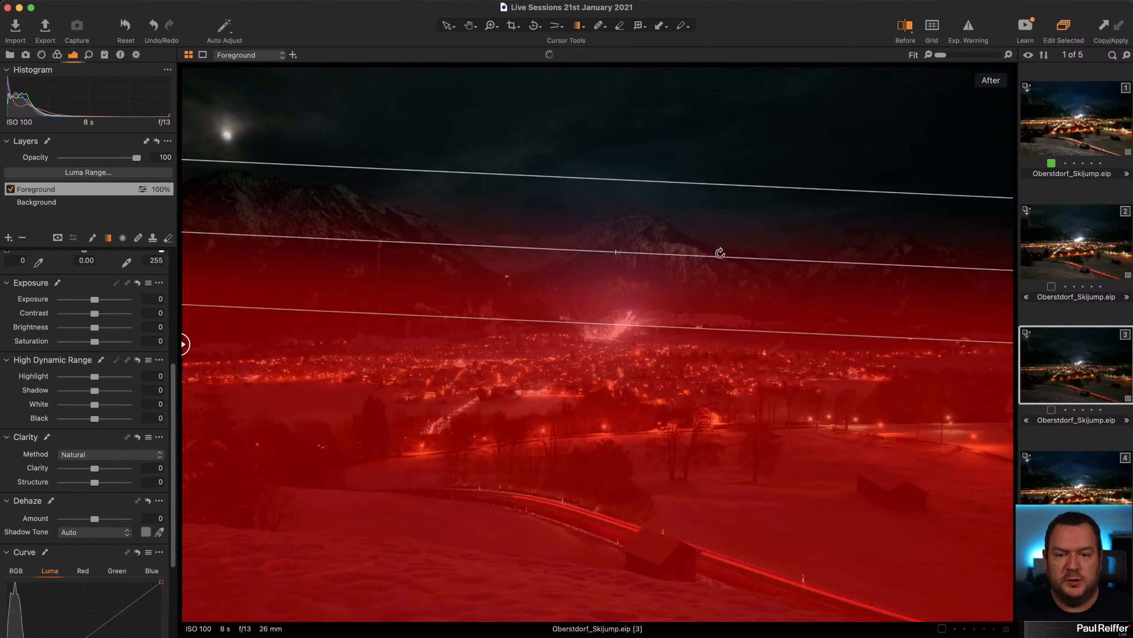
left_click_drag(613, 281, 615, 271)
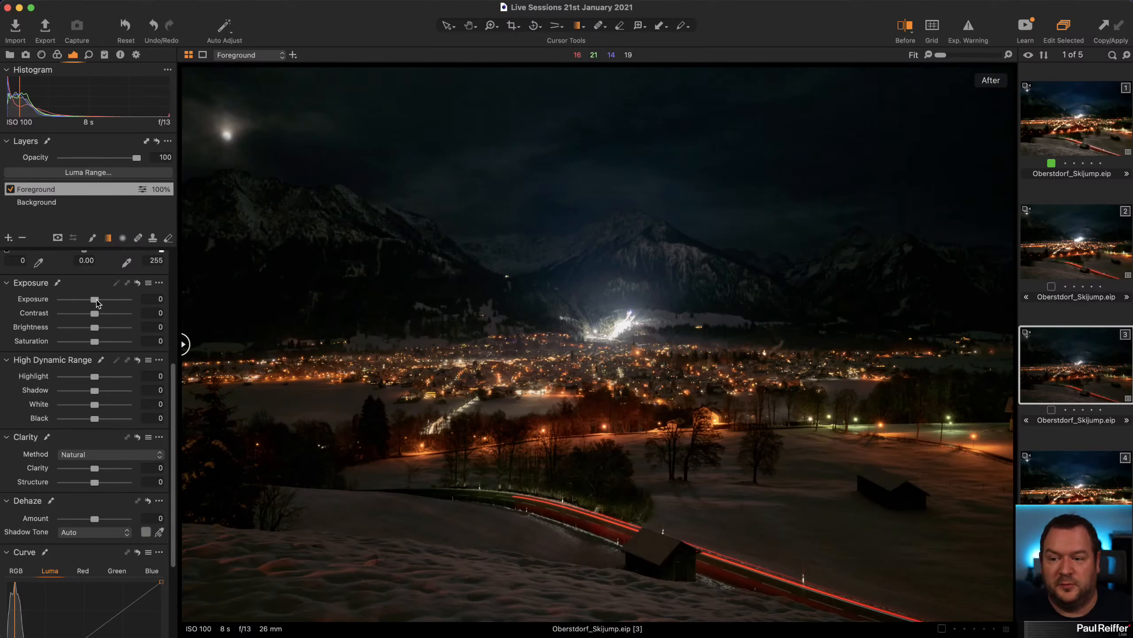
Step: Set the Foreground layer's Exposure to 0.36, Shadow to 22 and Clarity to 47, and check its mask coverage
left_click_drag(96, 302, 101, 304)
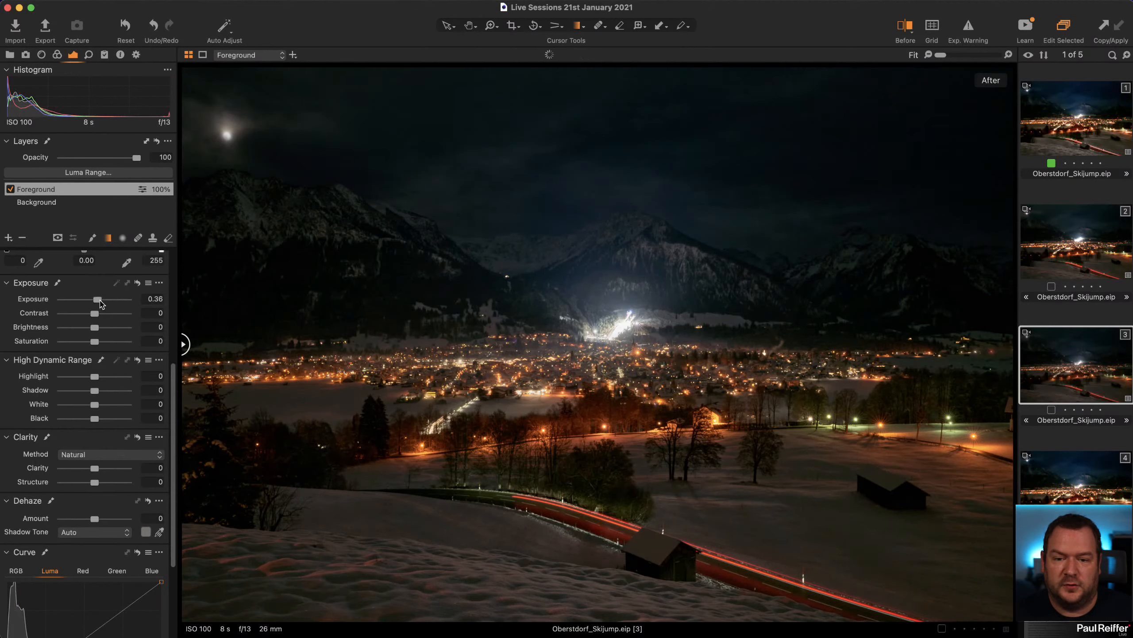
left_click_drag(98, 391, 101, 392)
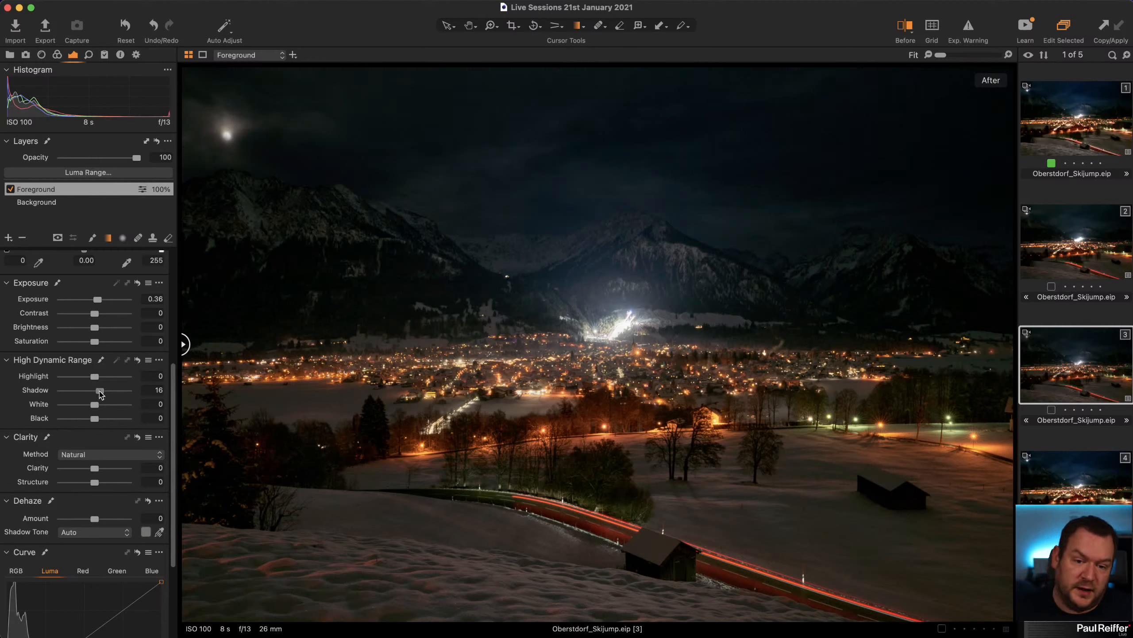
left_click_drag(100, 393, 99, 391)
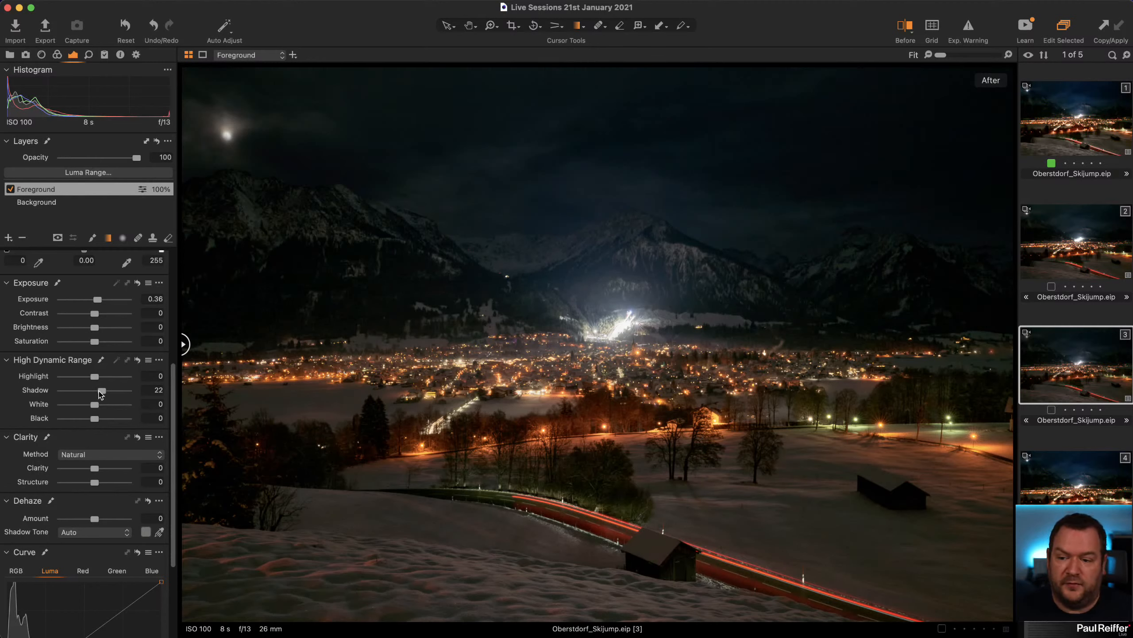
left_click_drag(96, 469, 111, 471)
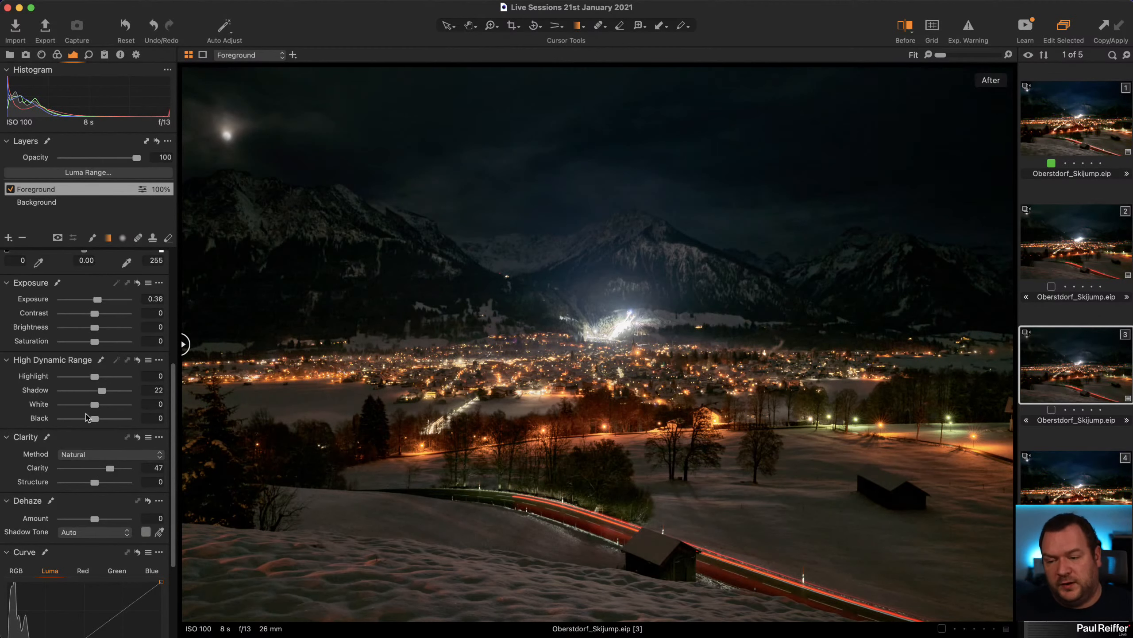
key("m")
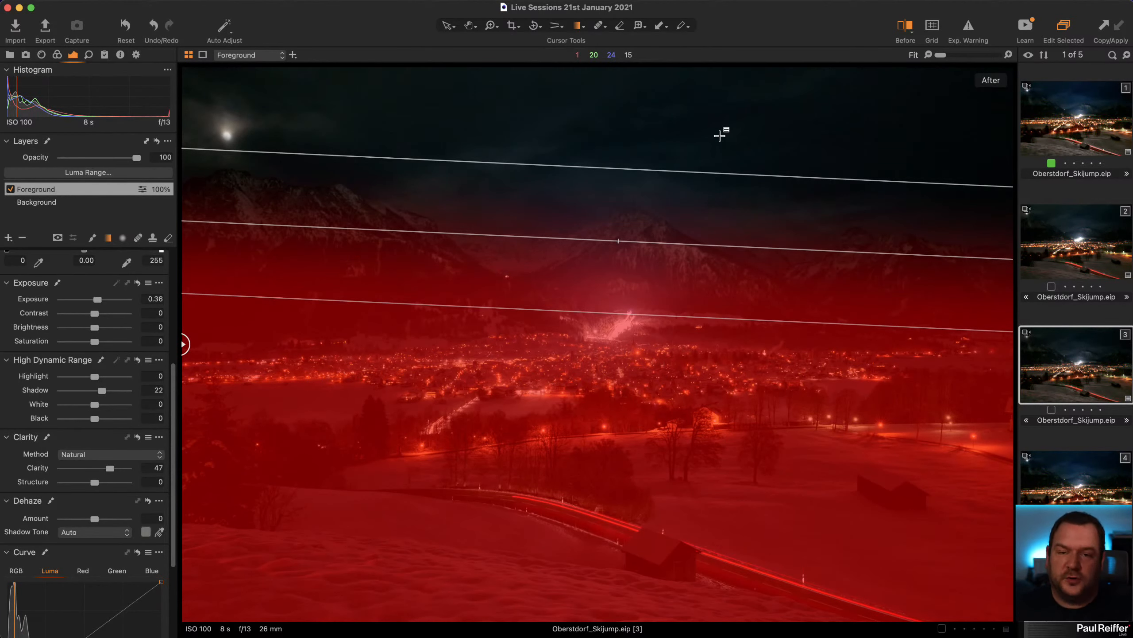
key("m")
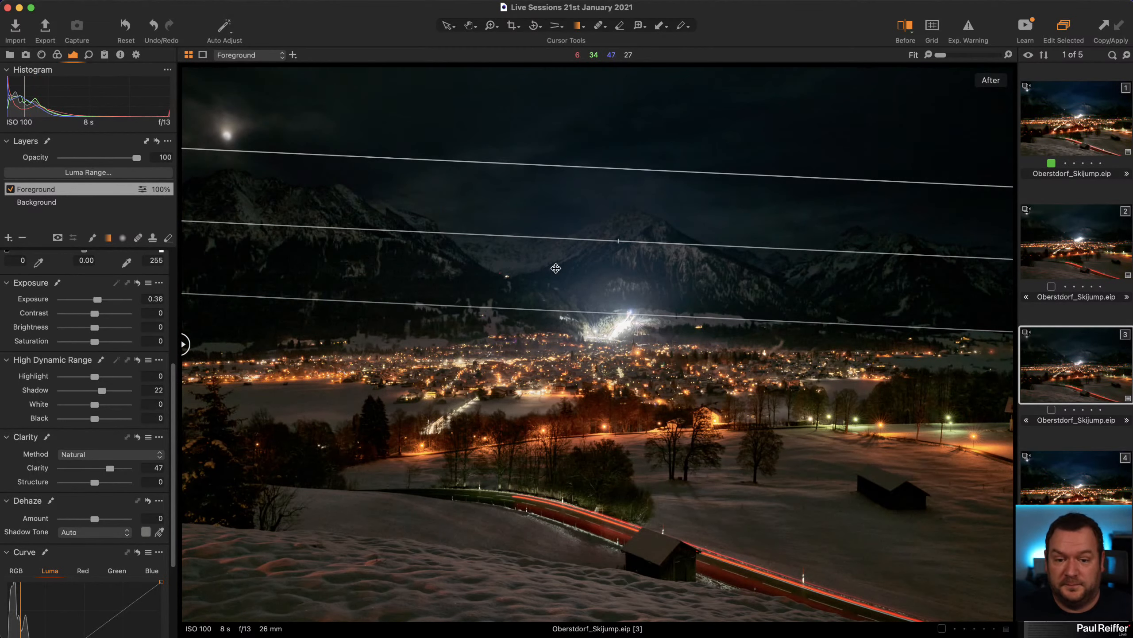
Step: Recover the ski jump's bright areas on the Foreground layer with Highlight at -48 and White at -43
key("z")
left_click_drag(547, 280, 698, 377)
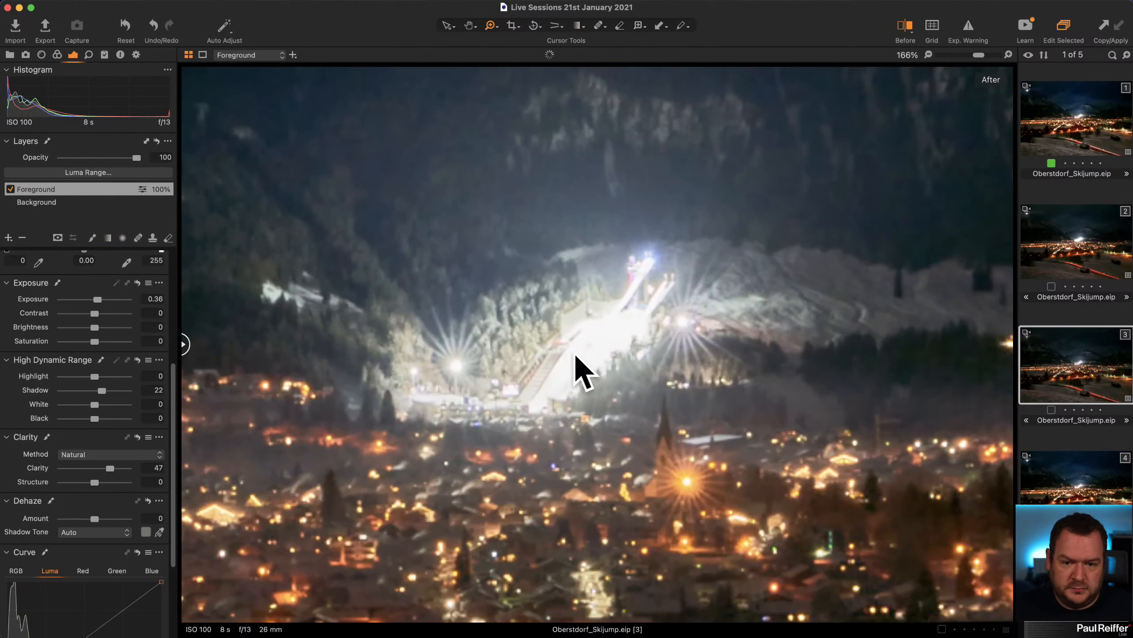
left_click_drag(94, 376, 33, 376)
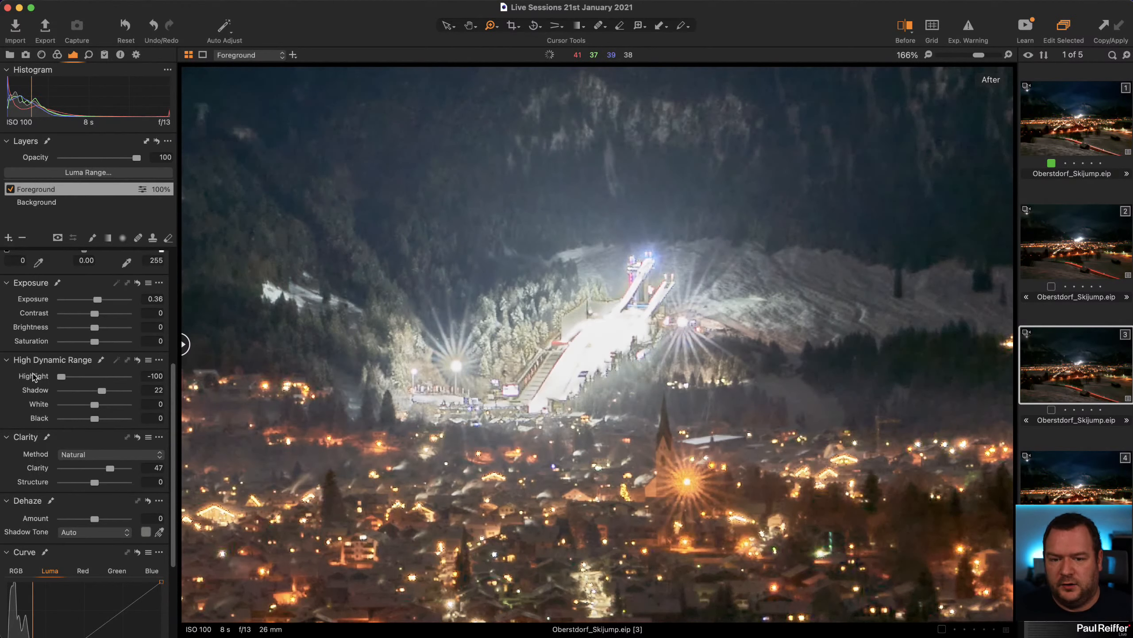
left_click_drag(94, 405, 67, 401)
left_click_drag(64, 377, 80, 404)
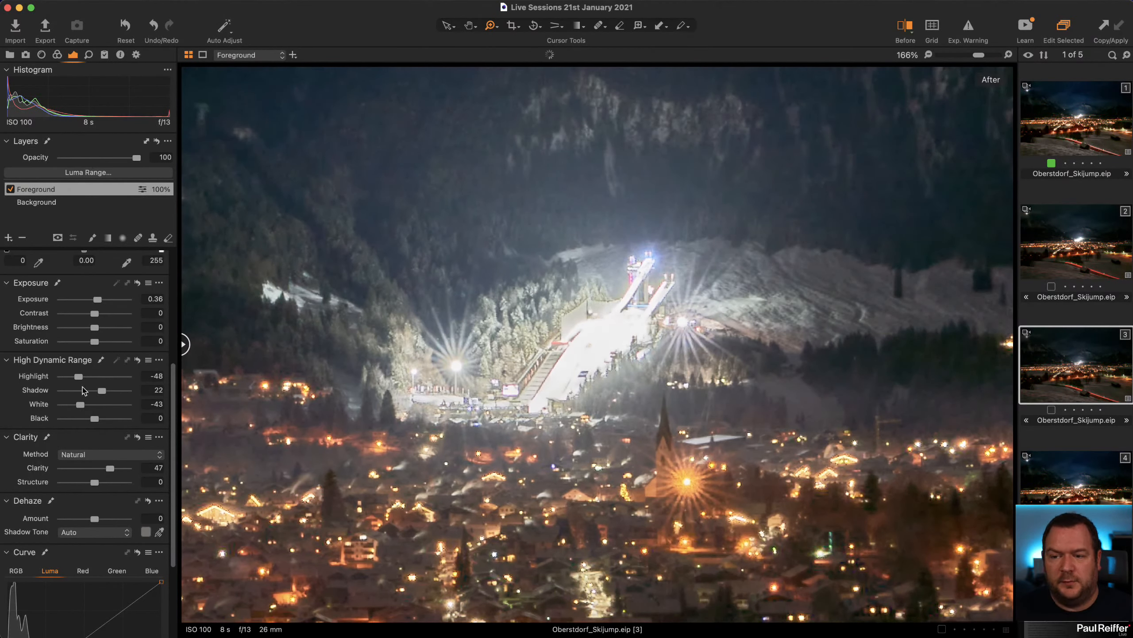
Step: Check the Background's HDR settings and compare the ski jump area with the Foreground layer off and on
left_click(58, 203)
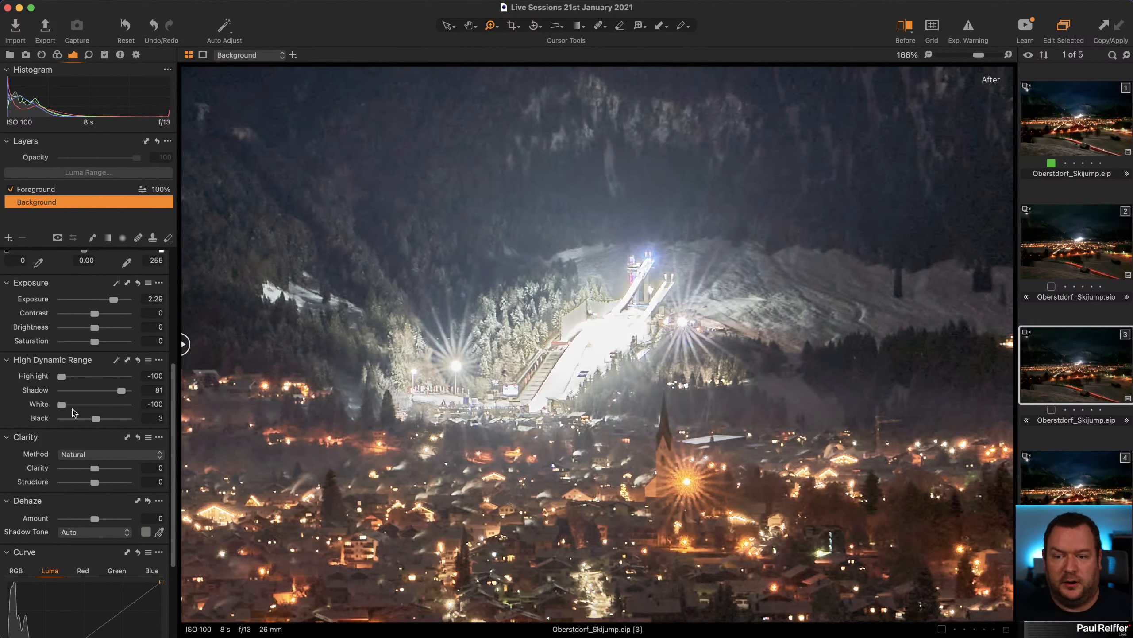
left_click(49, 192)
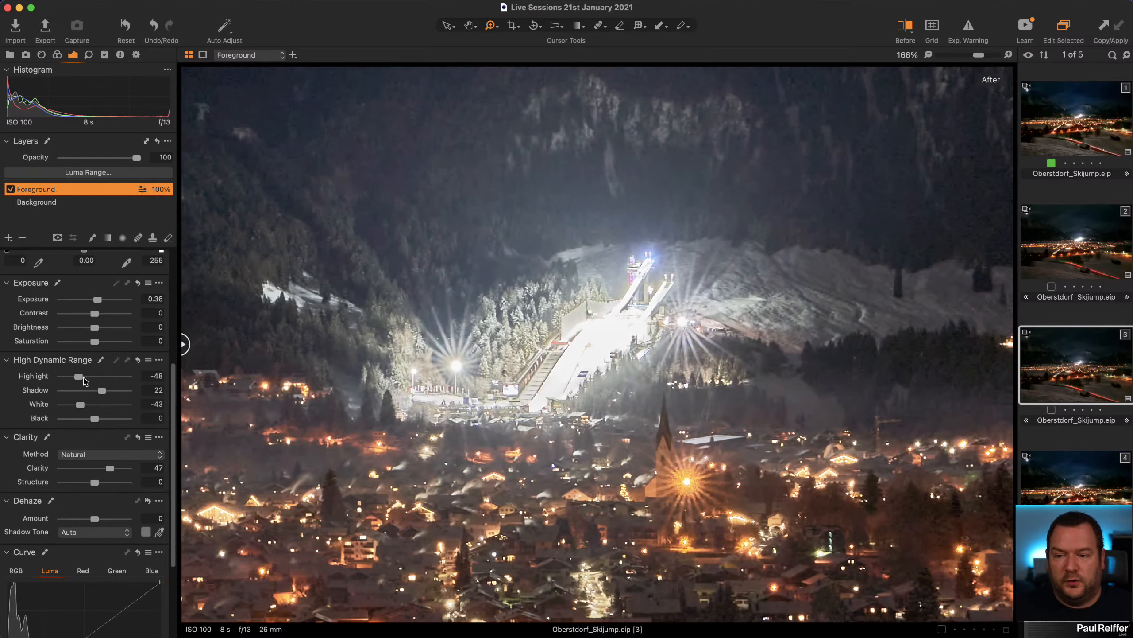
left_click(10, 189)
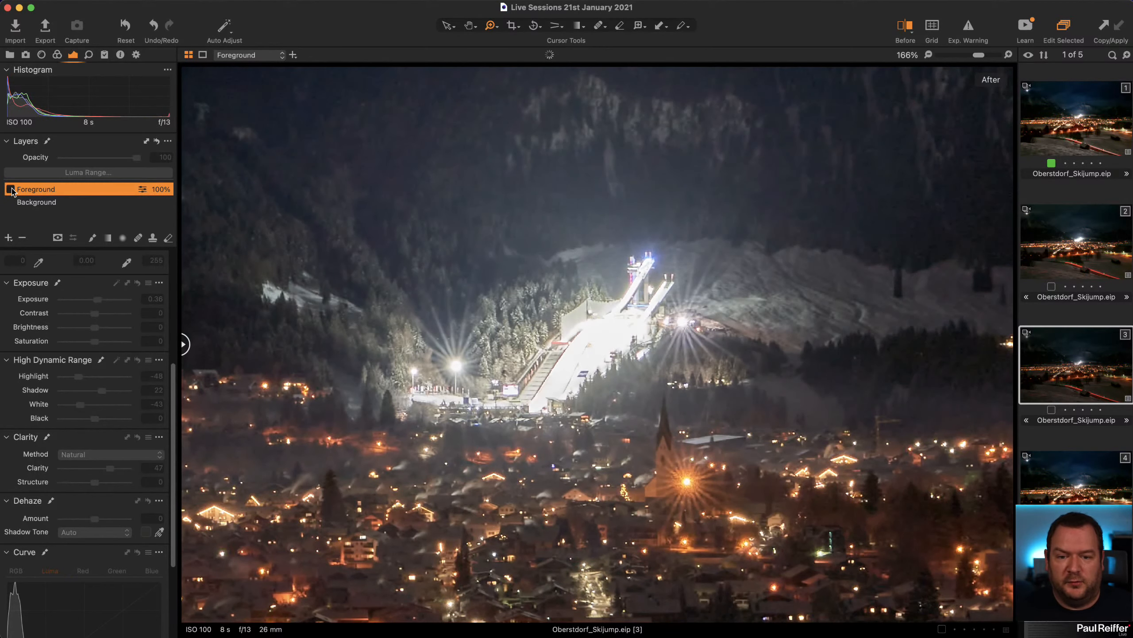
left_click(10, 190)
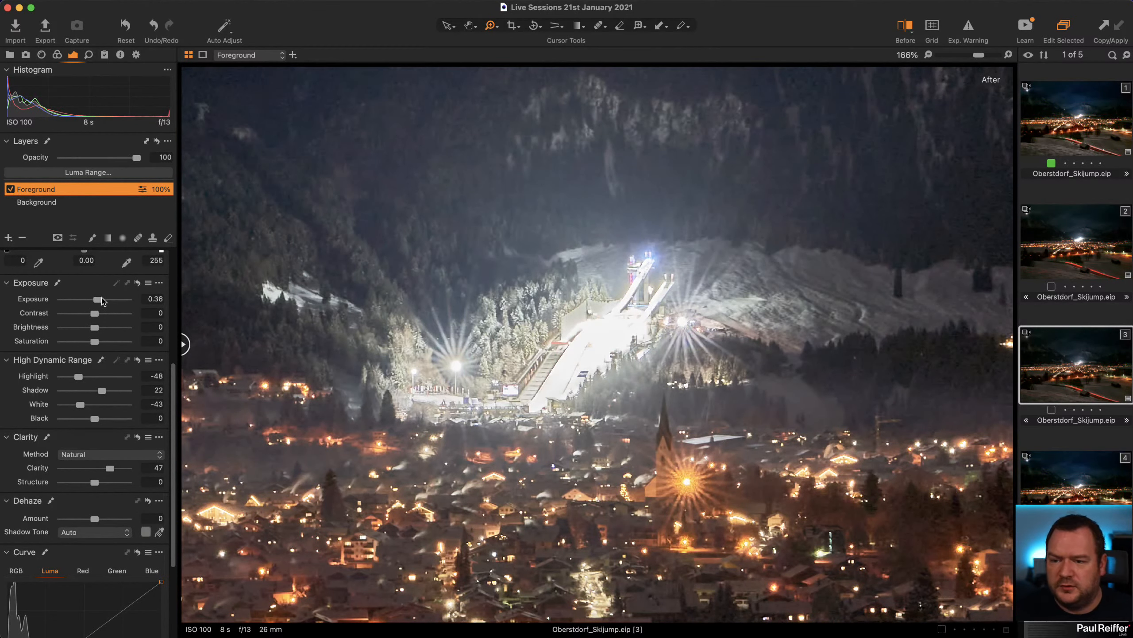
Step: Reset the Foreground layer's Exposure to 0 and set its Shadow to 38, Highlight to -64 and White to -50
left_click_drag(100, 302, 97, 305)
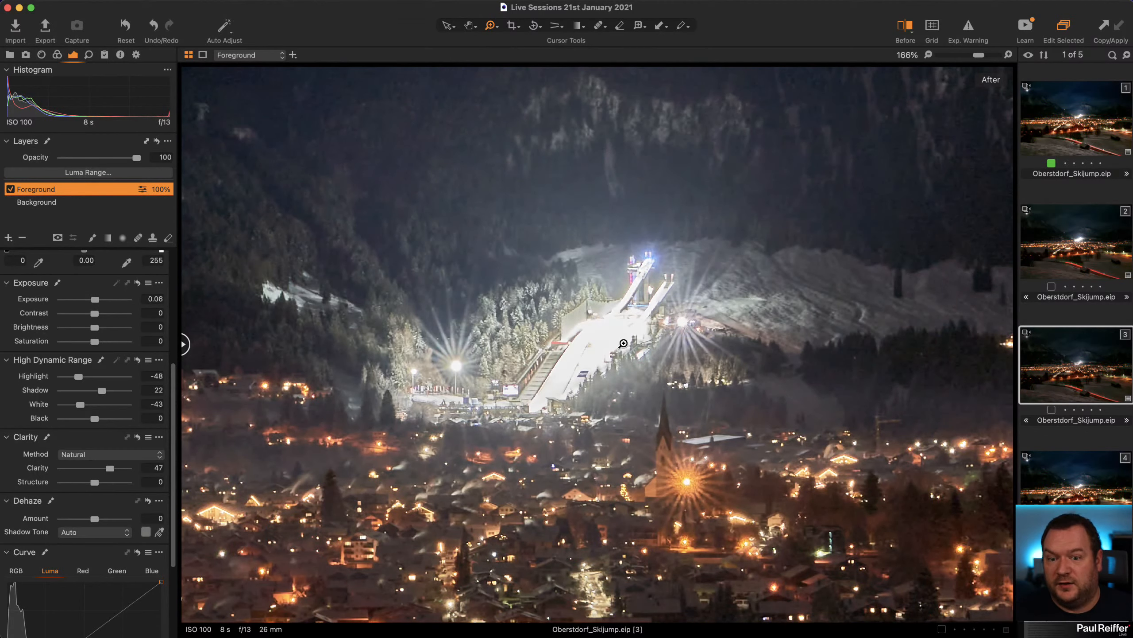
left_click_drag(105, 393, 108, 392)
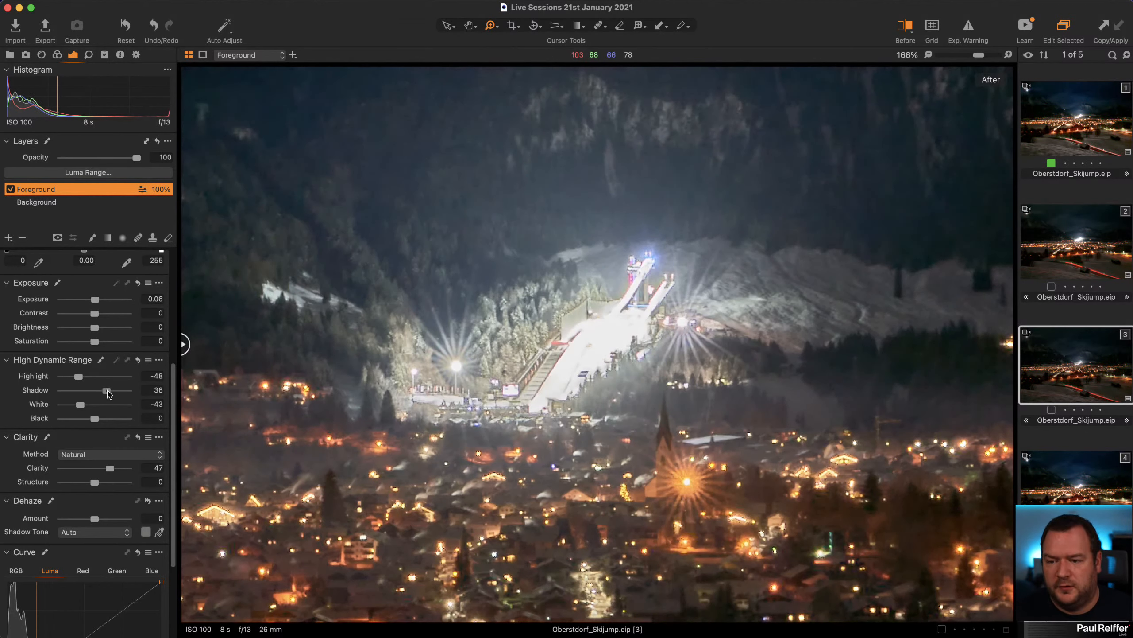
double_click(96, 300)
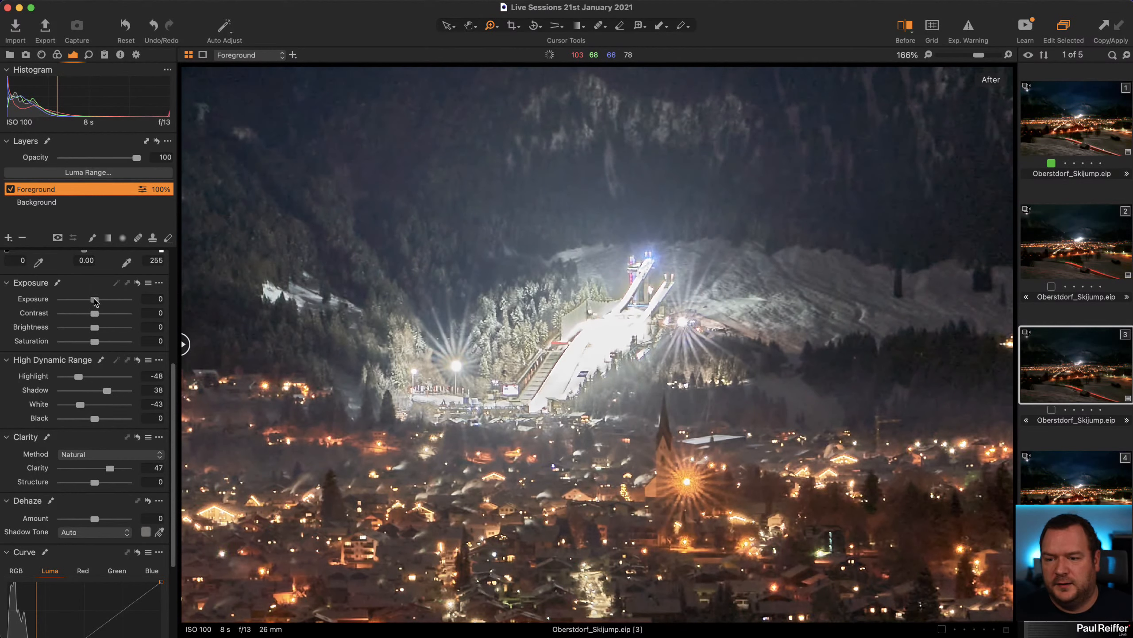
left_click_drag(79, 378, 76, 409)
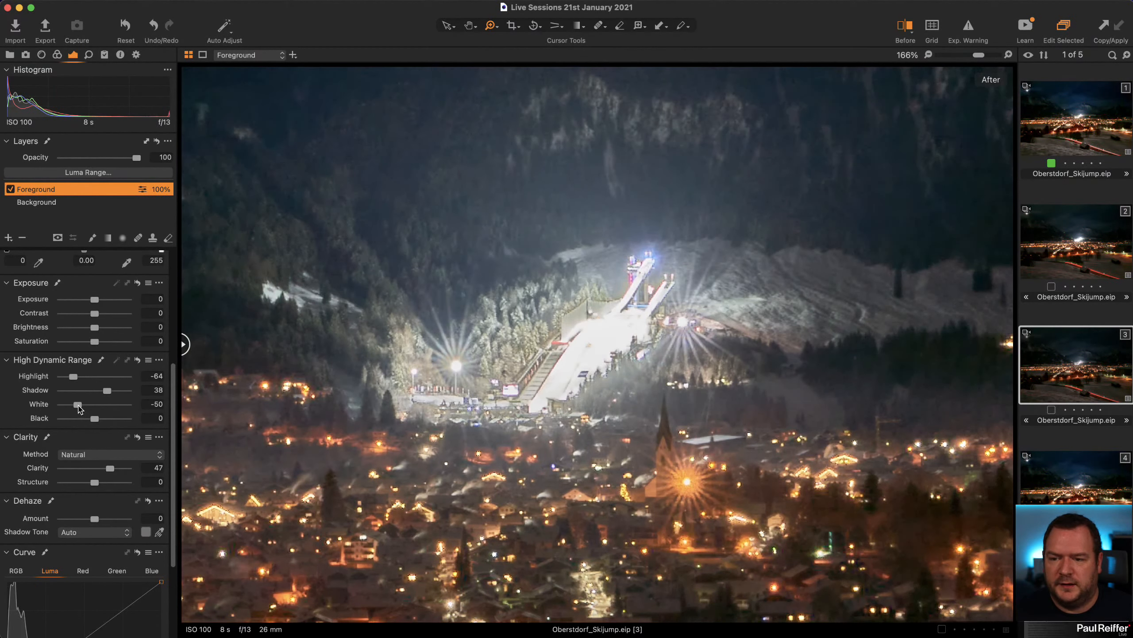
Step: Compare the ski jump and town with the refined Foreground layer switched off and on
left_click(11, 189)
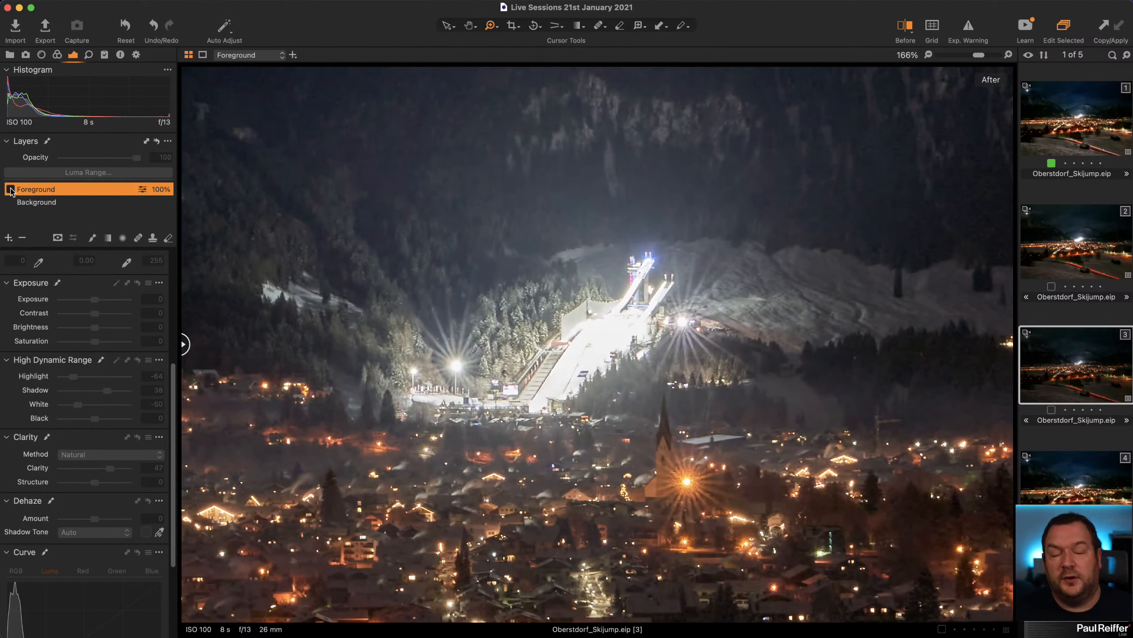
left_click(10, 190)
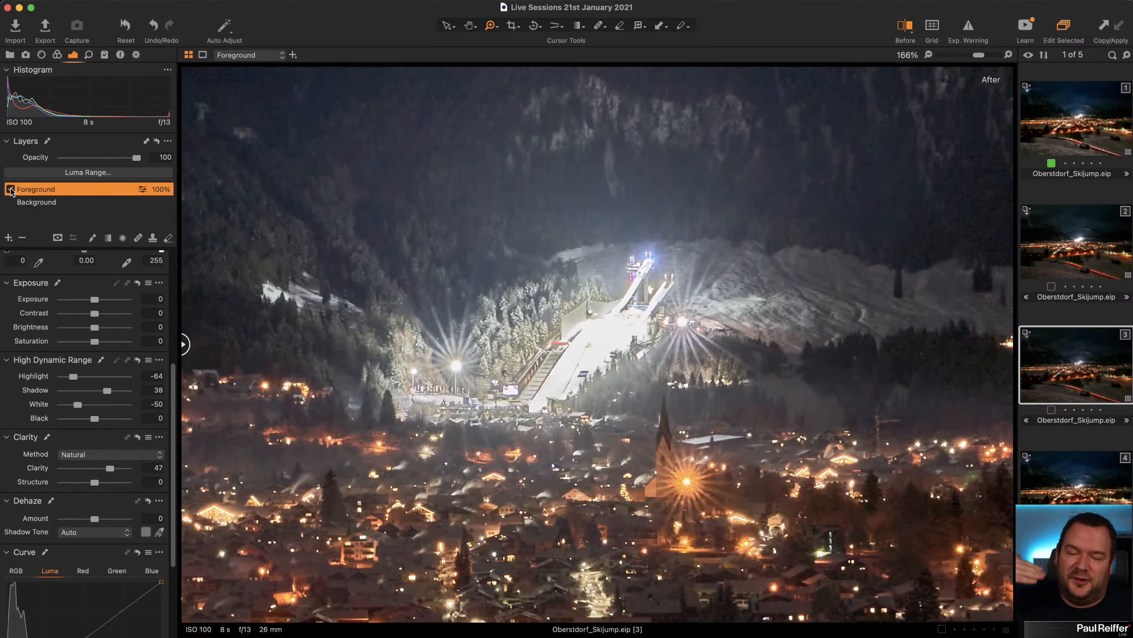
left_click(10, 190)
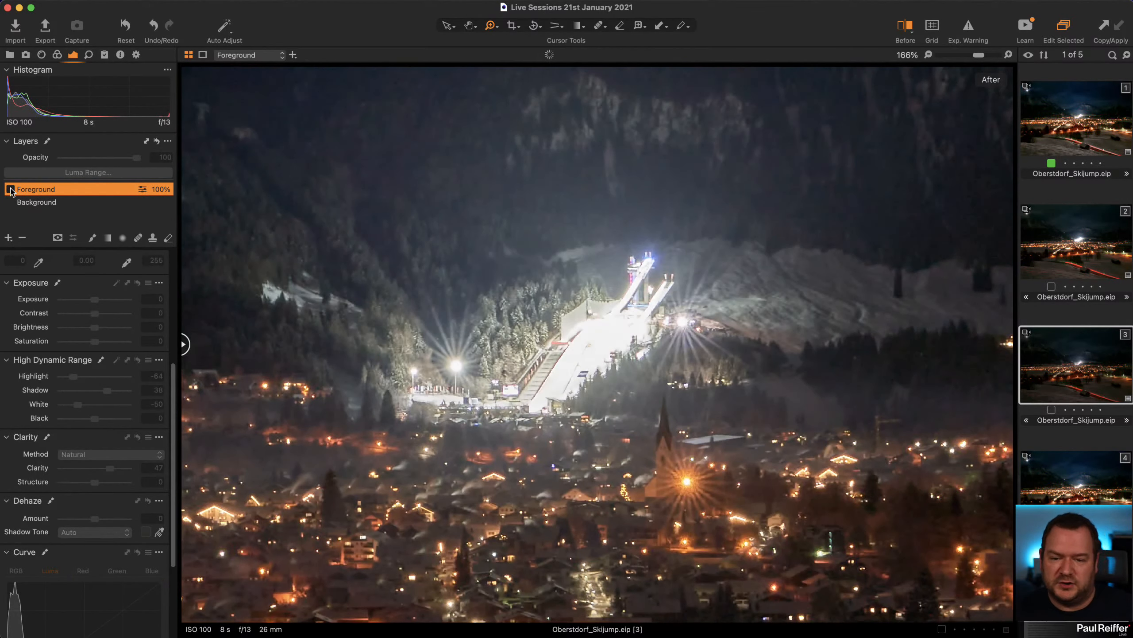
left_click(11, 190)
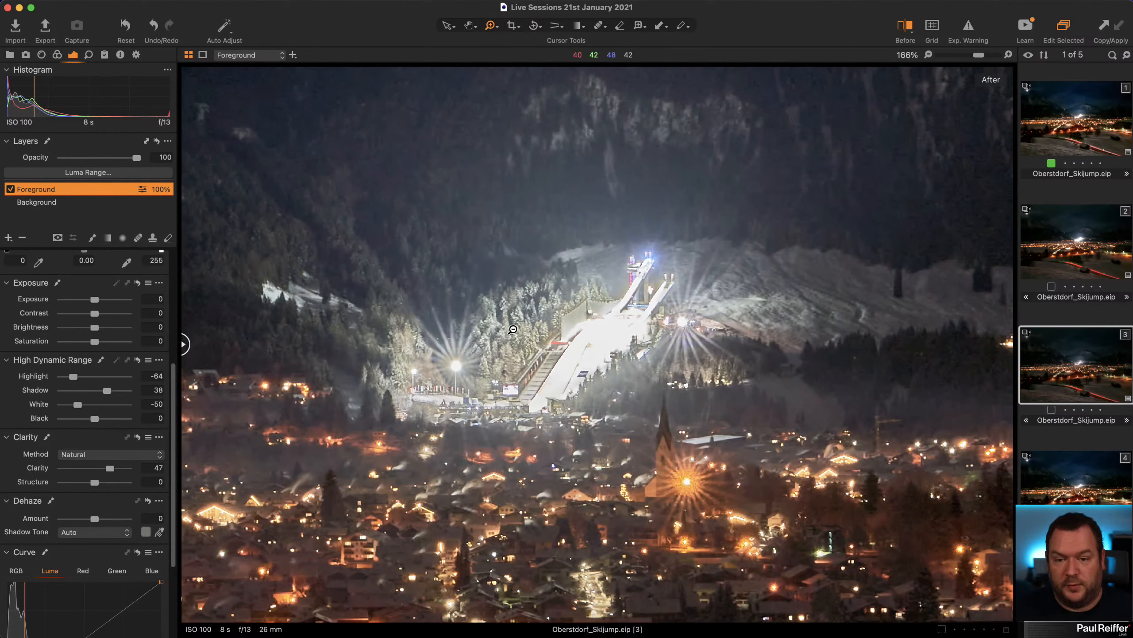
left_click(464, 358)
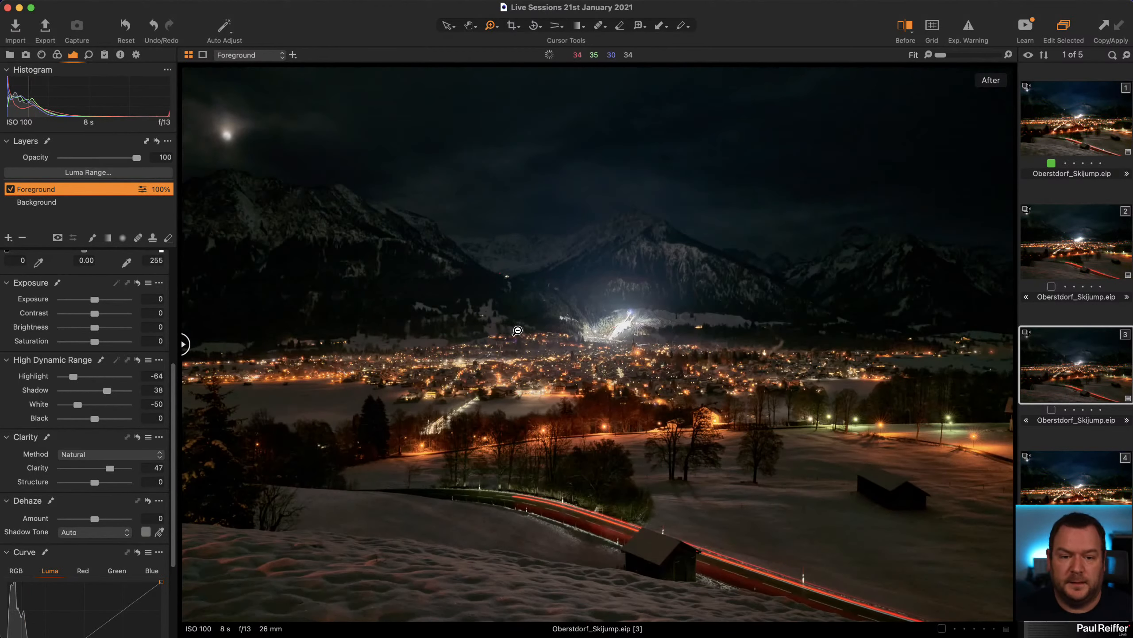
Step: Cool the Background's white balance to Kelvin 4409 and Tint 6.4, using the sliders and the white balance picker
left_click(36, 203)
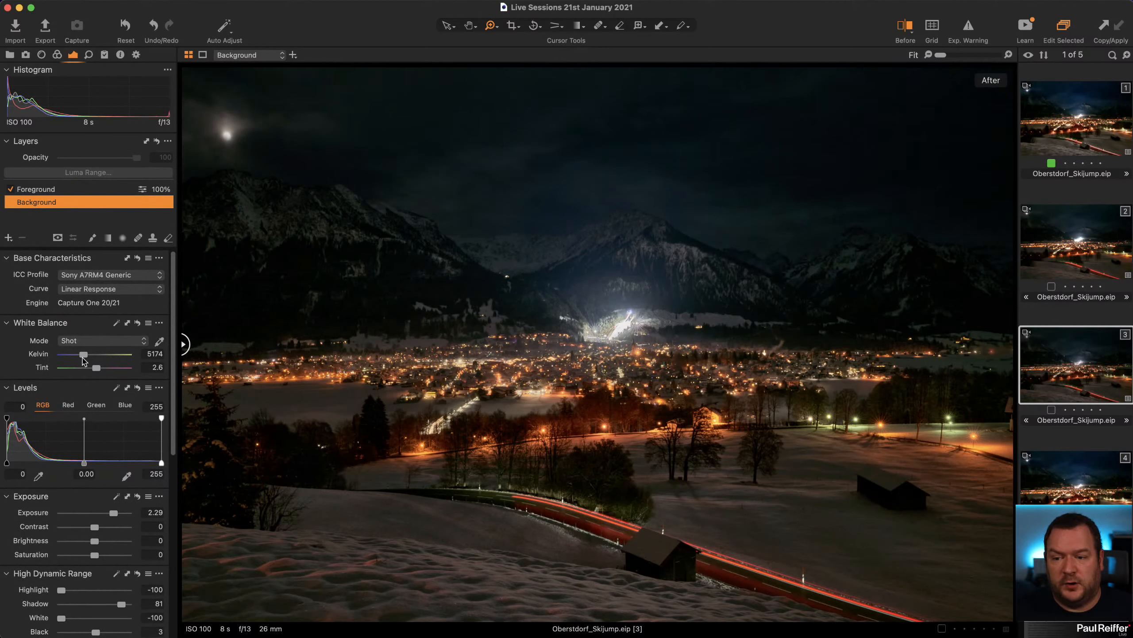
left_click_drag(82, 357, 101, 369)
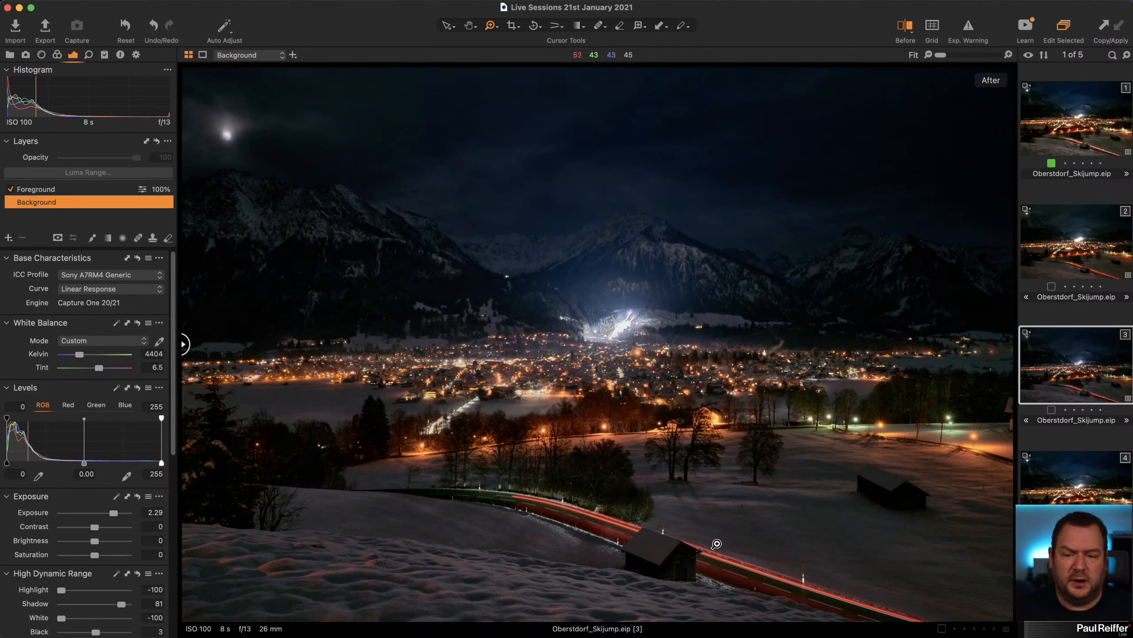
left_click(159, 341)
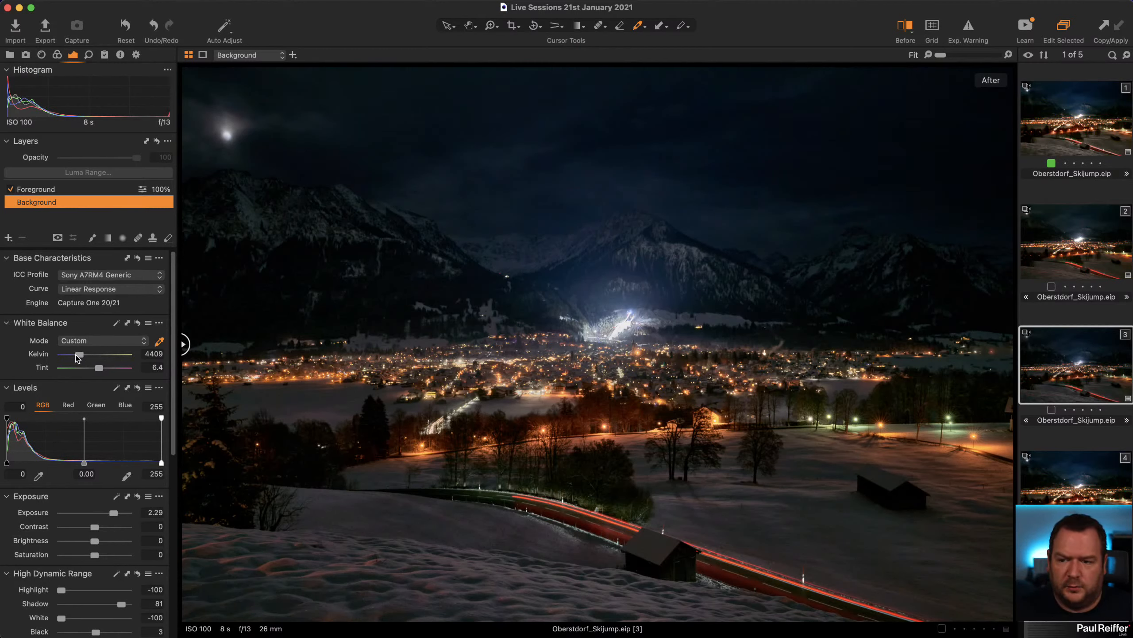
Step: Try Kelvin 4252 and a picker sample from the glow beside the ski jump for the Background's white balance, and undo it
left_click_drag(78, 355, 78, 356)
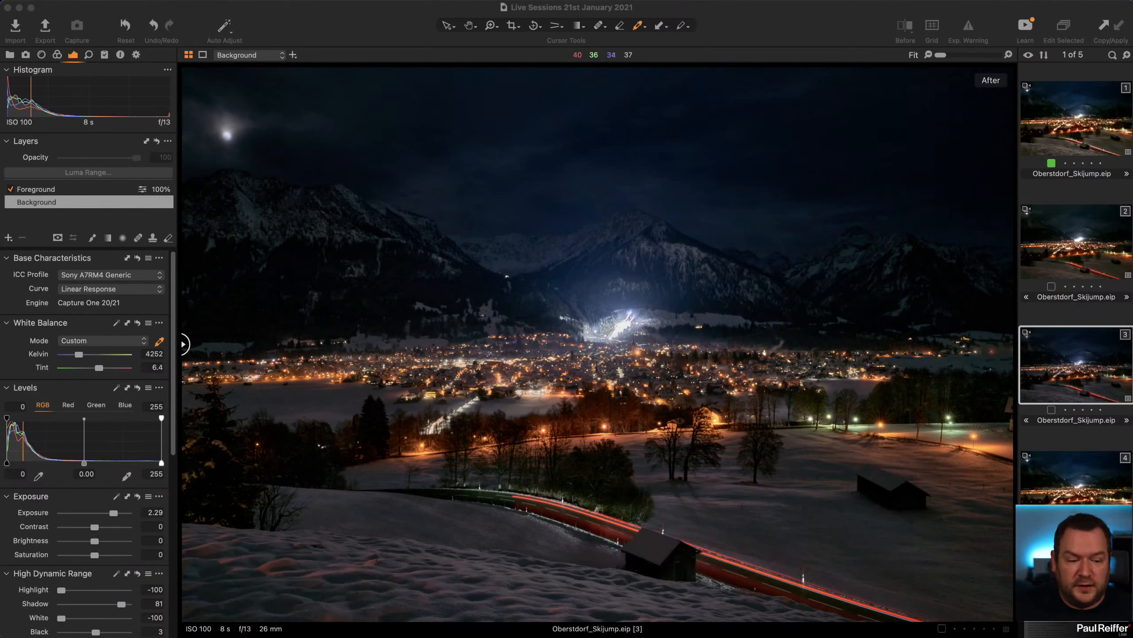
left_click(583, 302)
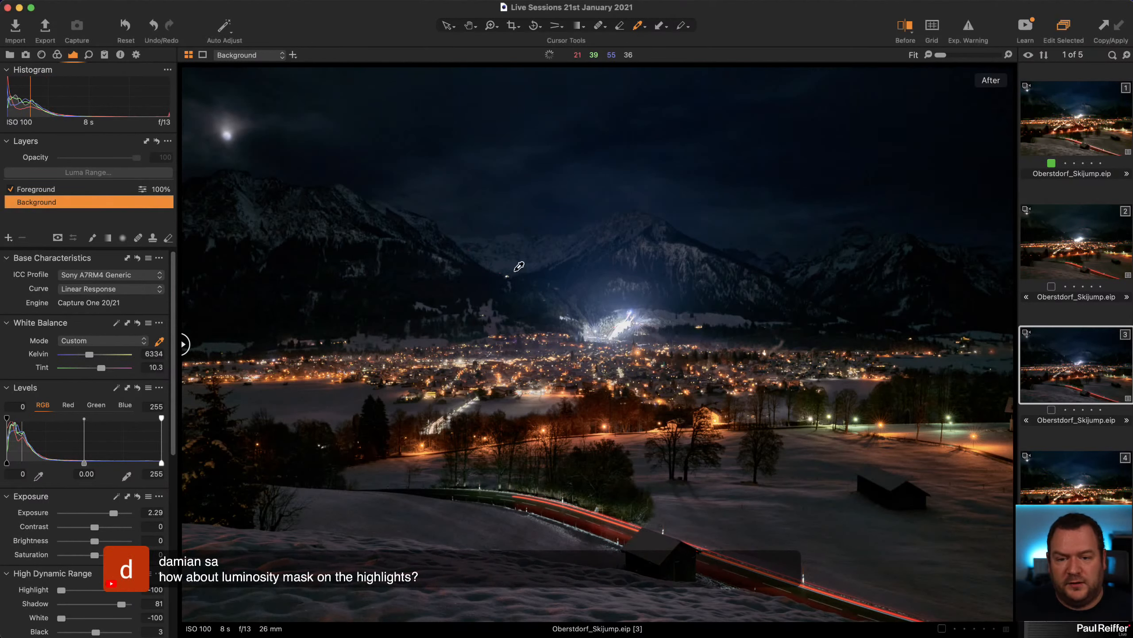
left_click_drag(514, 262, 739, 384)
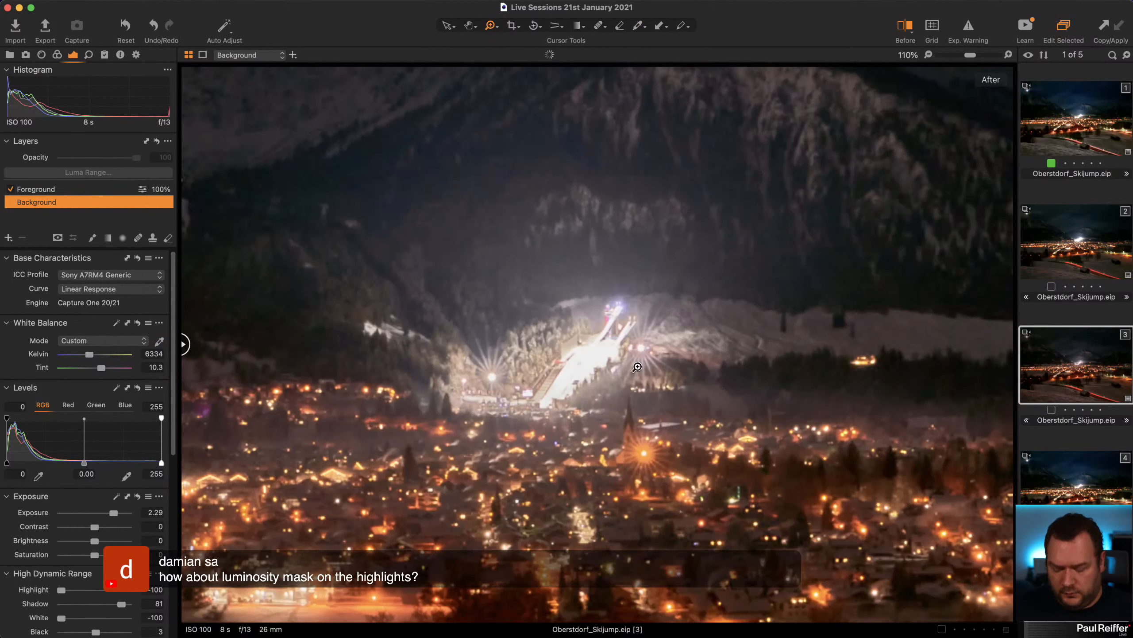
key("y")
key("super+z")
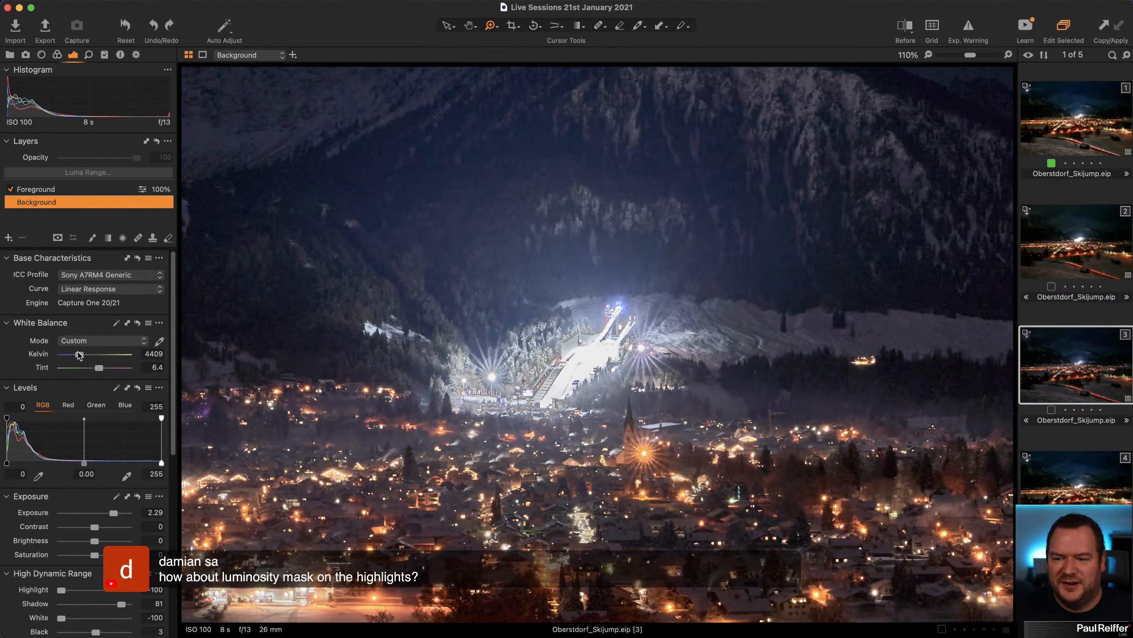
Step: Set the Background's white balance Kelvin to 4169 and review the cooler tone across the whole scene
left_click_drag(79, 354, 76, 357)
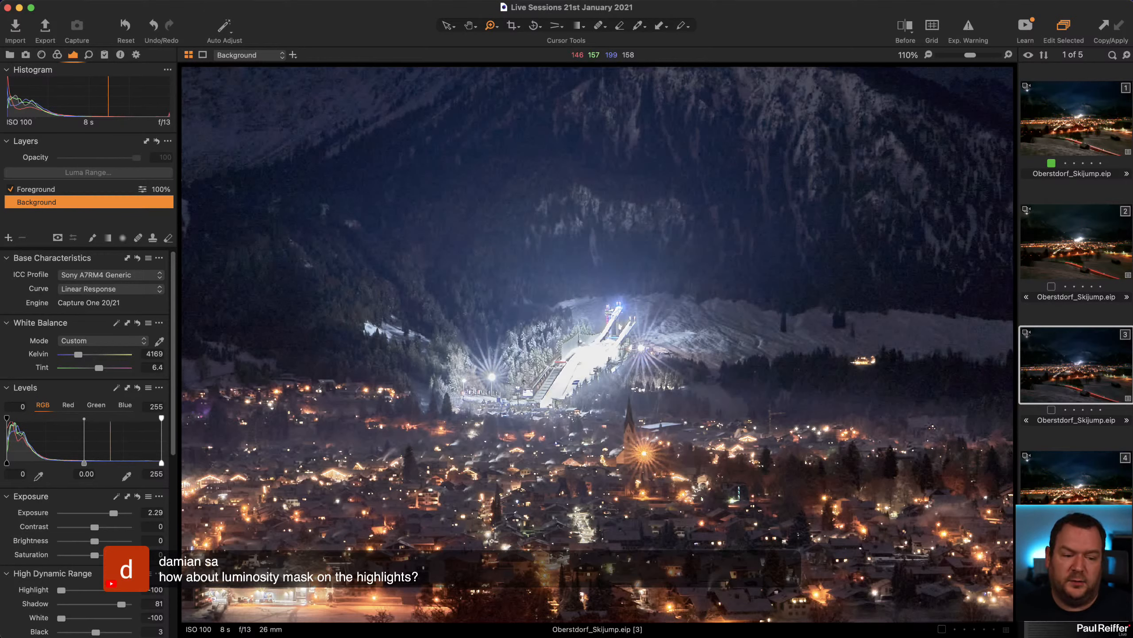
left_click(500, 469, "alt")
left_click(499, 469, "alt")
left_click(646, 319, "alt")
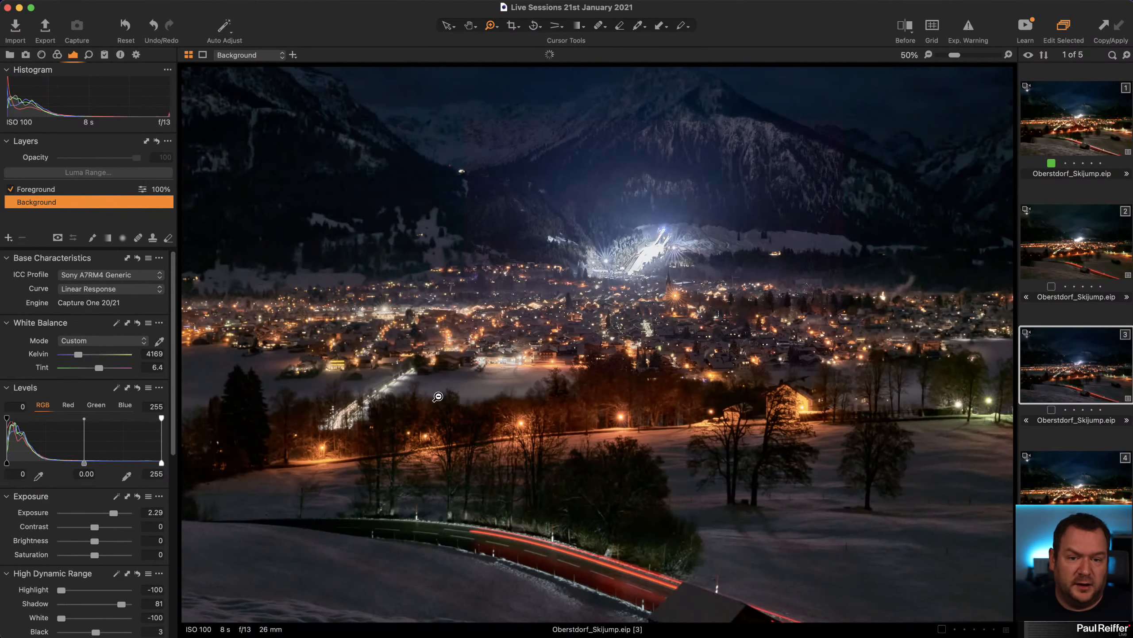
left_click(563, 378, "alt")
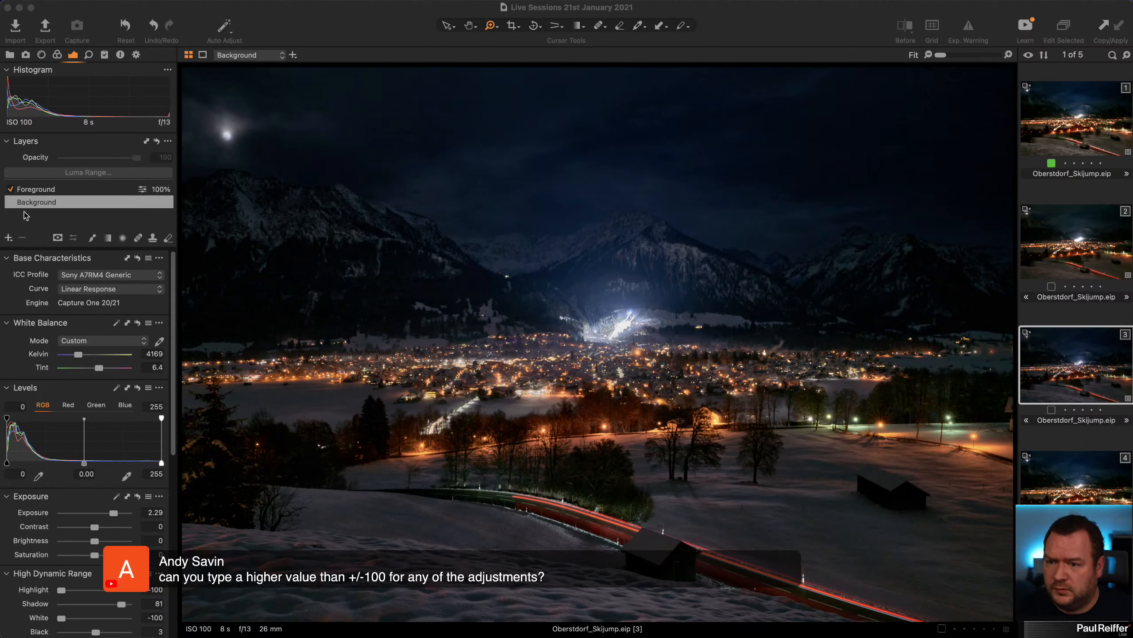
Step: Add a new filled adjustment layer above Foreground and set its Natural Clarity to 100
left_click(27, 189)
left_click(8, 237)
left_click(269, 283)
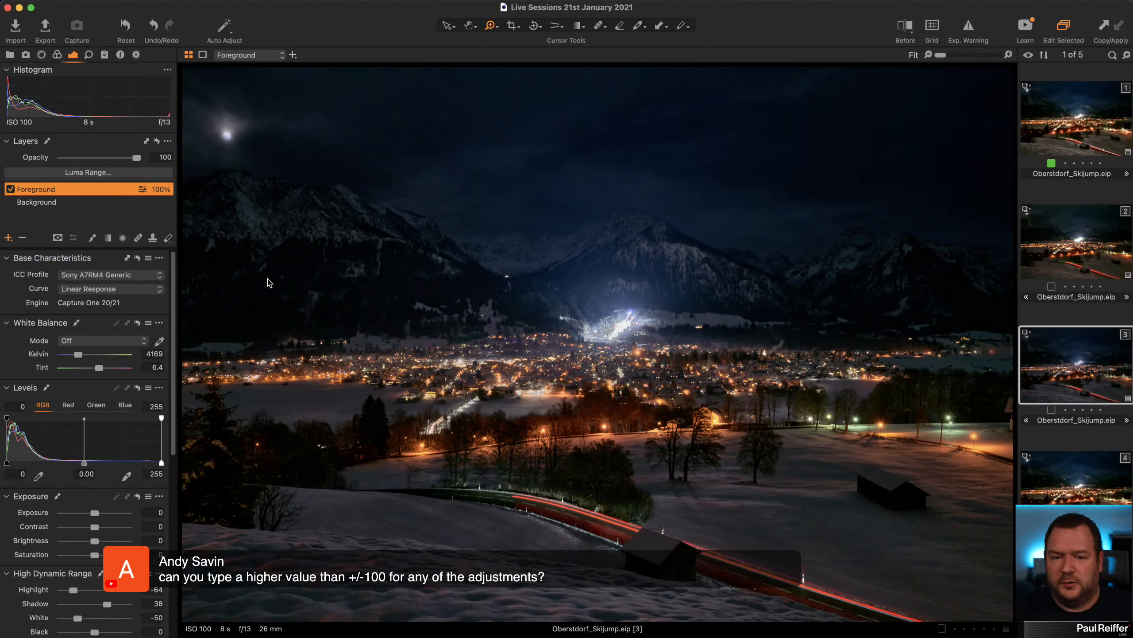
scroll(57, 525, "down", 5)
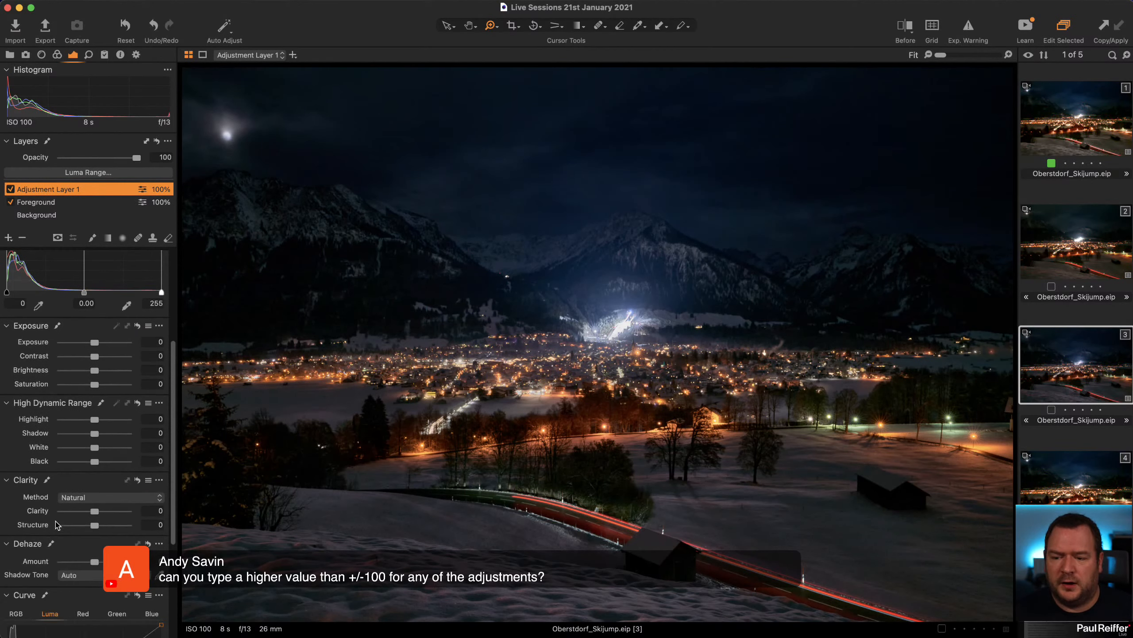
left_click_drag(95, 512, 128, 511)
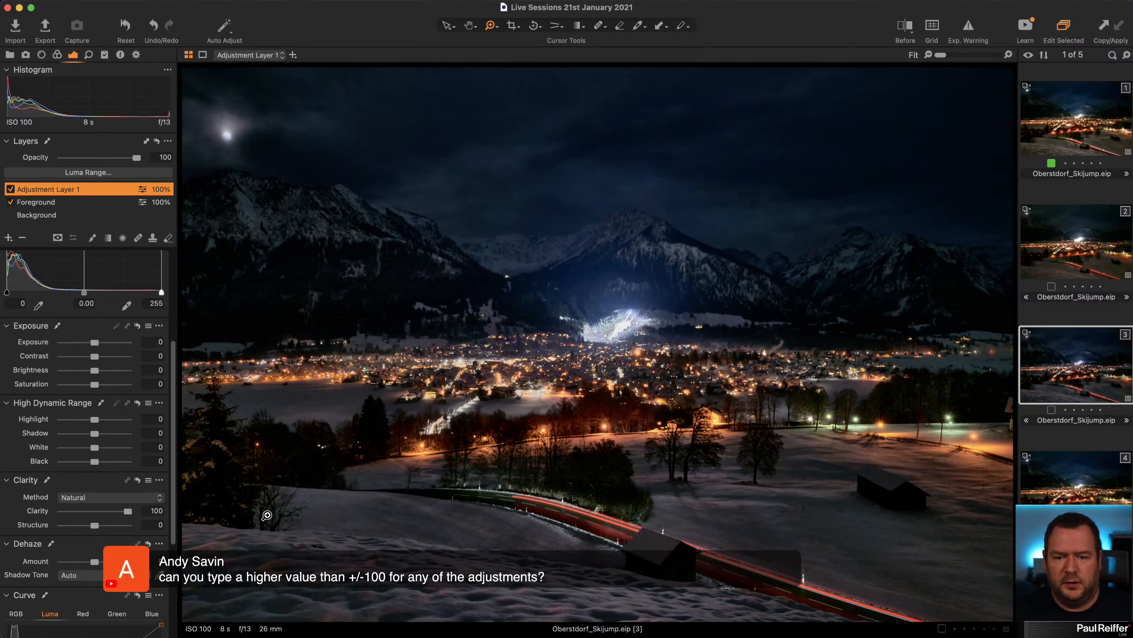
Step: Stack two more filled adjustment layers on top, each with Clarity set to 100
left_click(8, 238)
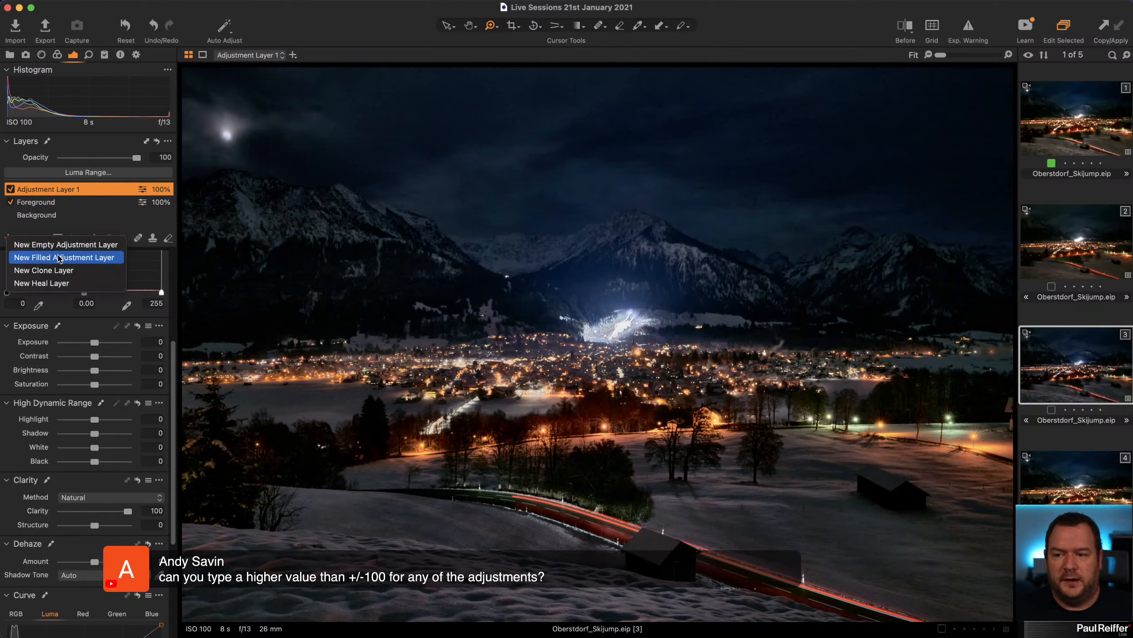
left_click(45, 257)
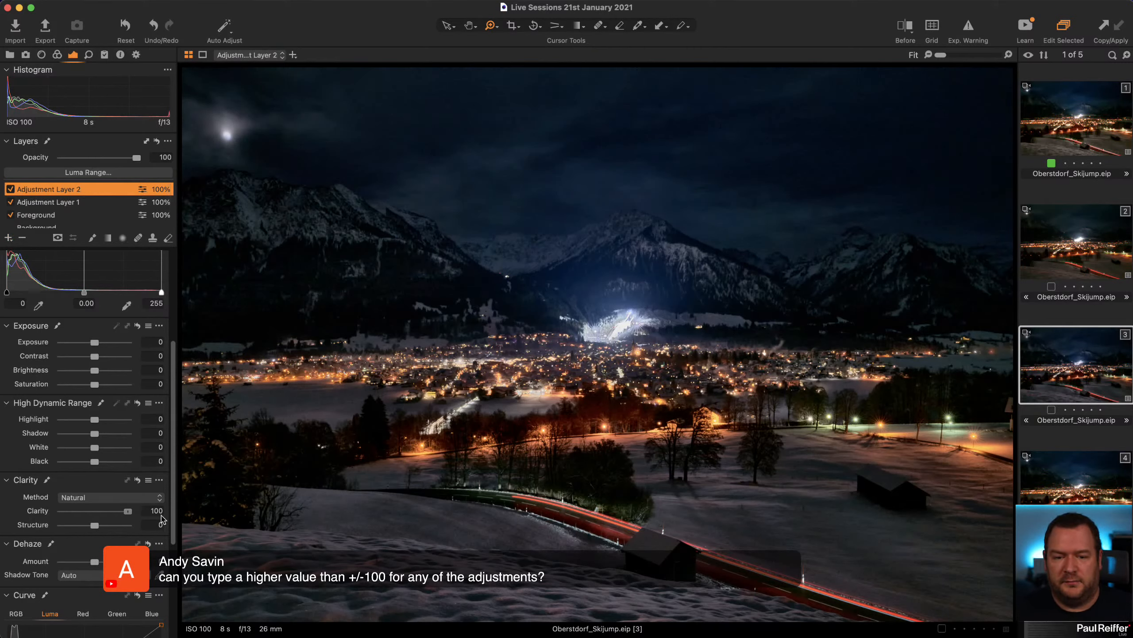
left_click_drag(95, 511, 128, 512)
left_click(7, 239)
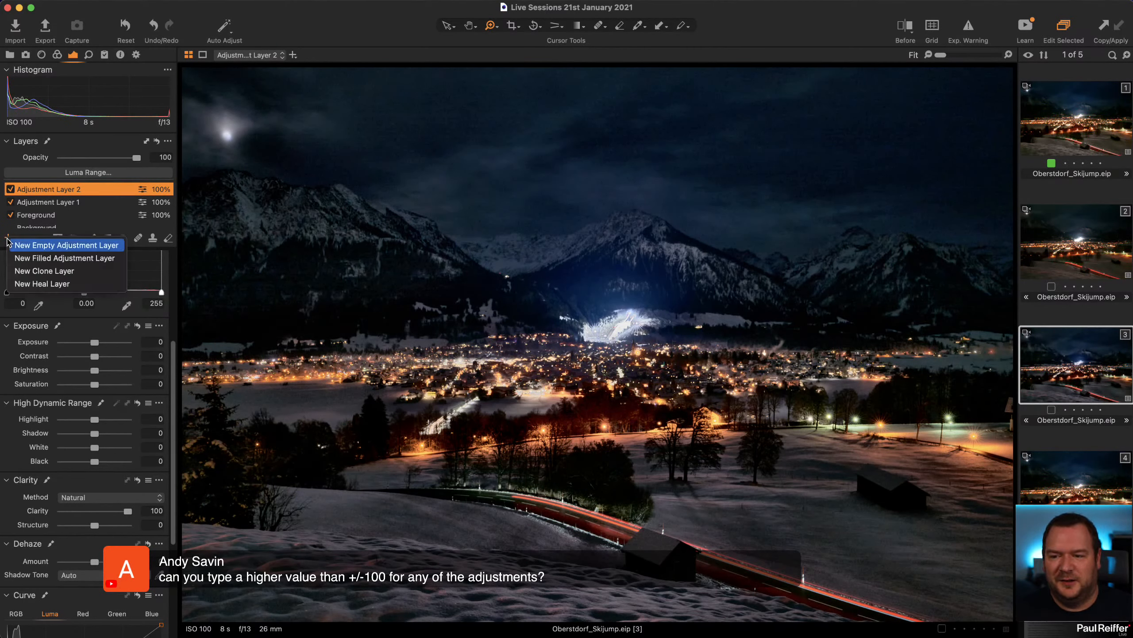
left_click(45, 259)
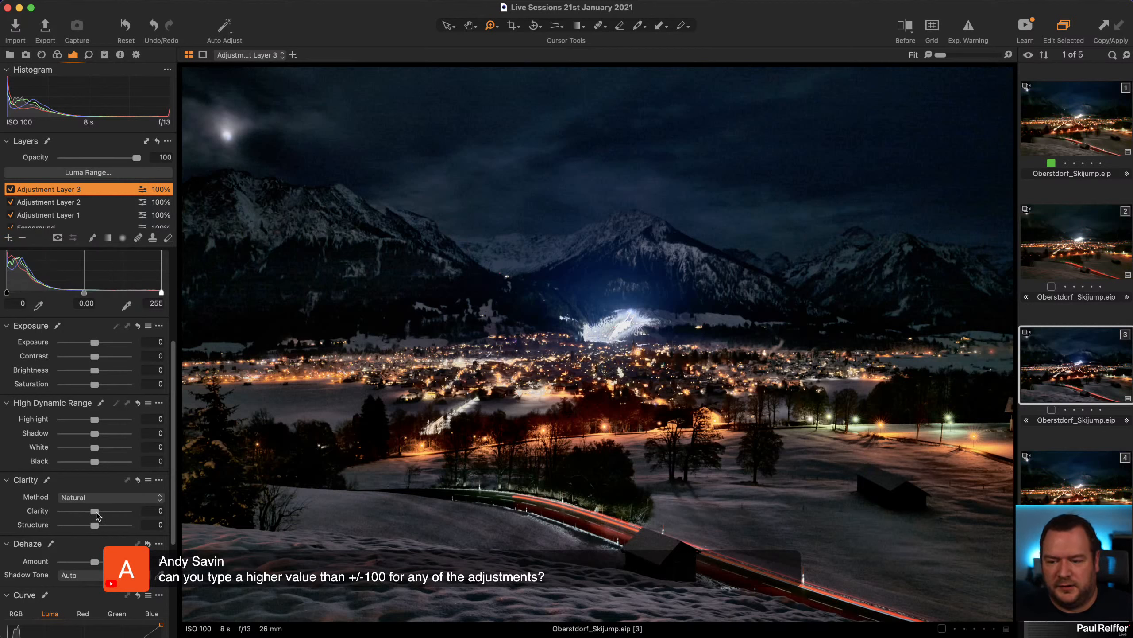
left_click_drag(95, 511, 128, 511)
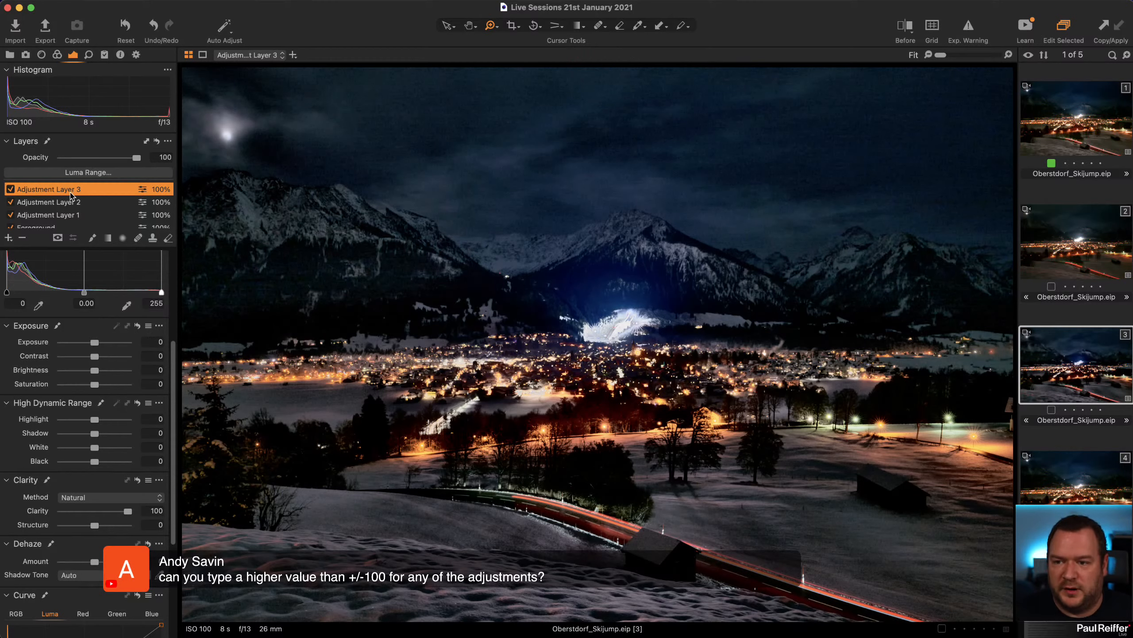
Step: Delete the three stacked Clarity adjustment layers above Foreground
left_click(22, 238)
left_click(23, 238)
left_click(22, 238)
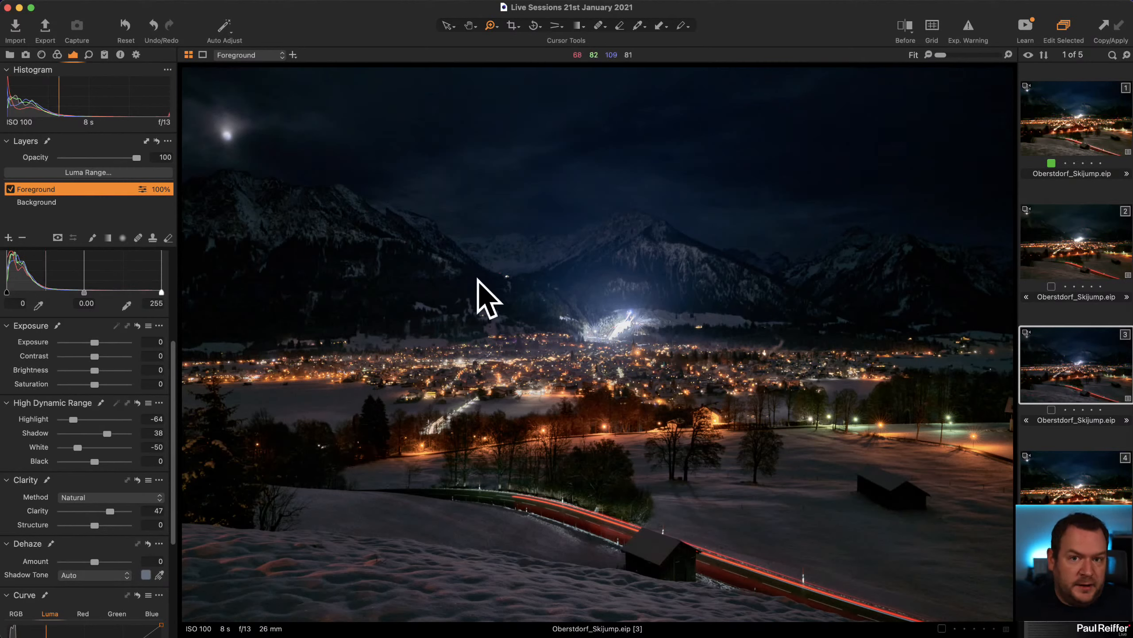
Step: Add a new empty adjustment layer above Foreground and name it Mountans
scroll(85, 290, "up", 5)
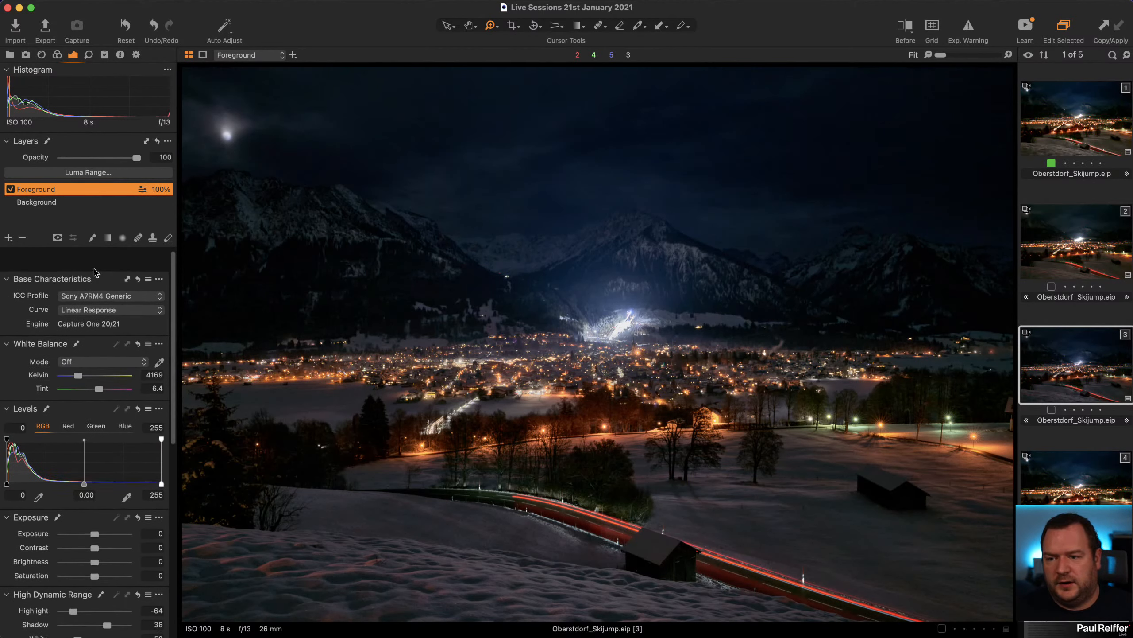
left_click(7, 238)
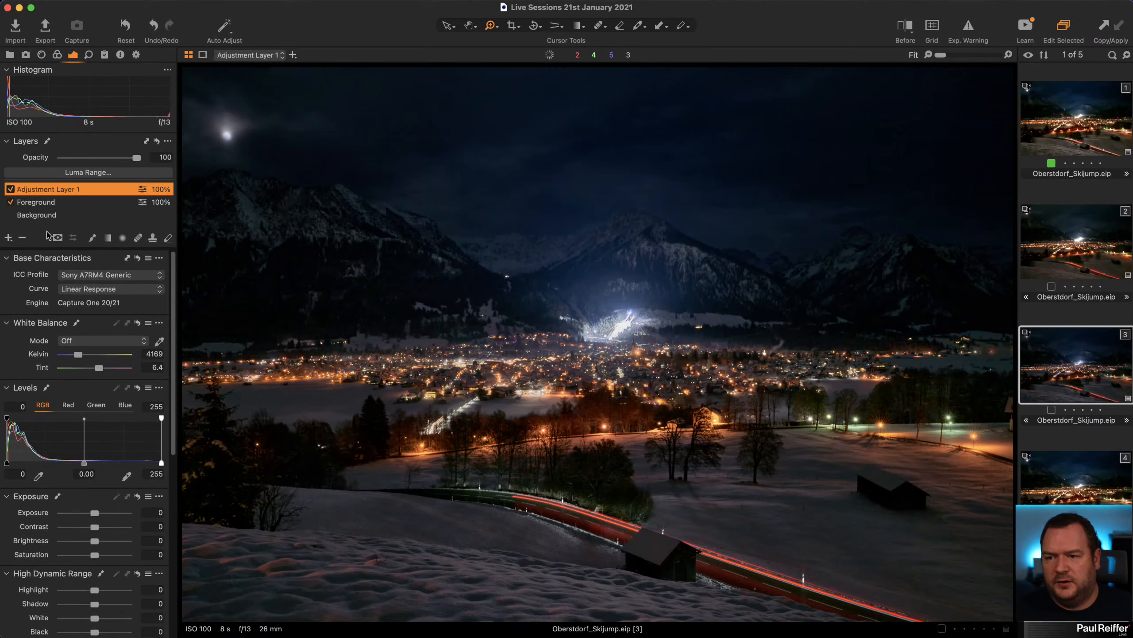
double_click(42, 188)
type("Mountan")
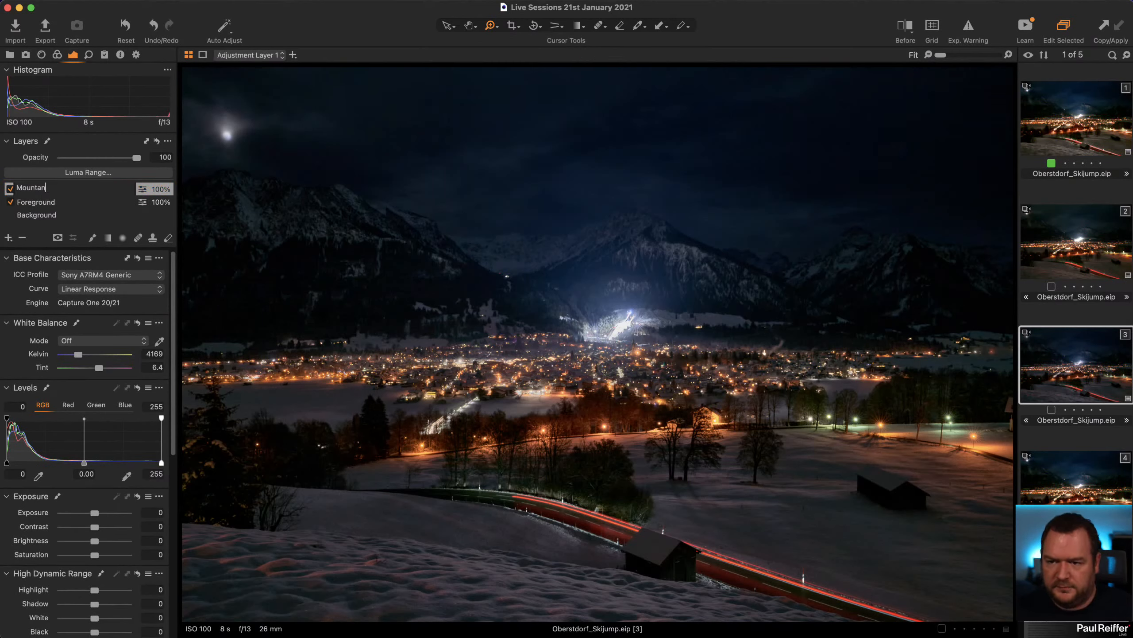
type("s")
key("Return")
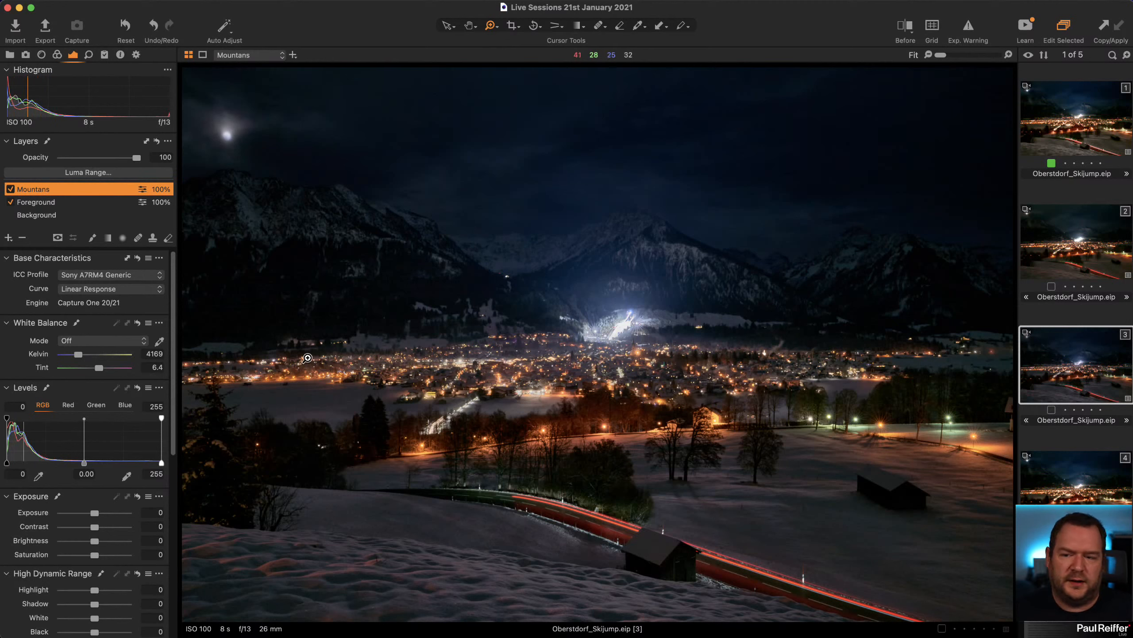
Step: Brush the Mountans layer's mask over the snowy mountains behind the town with an enlarged brush
left_click(92, 238)
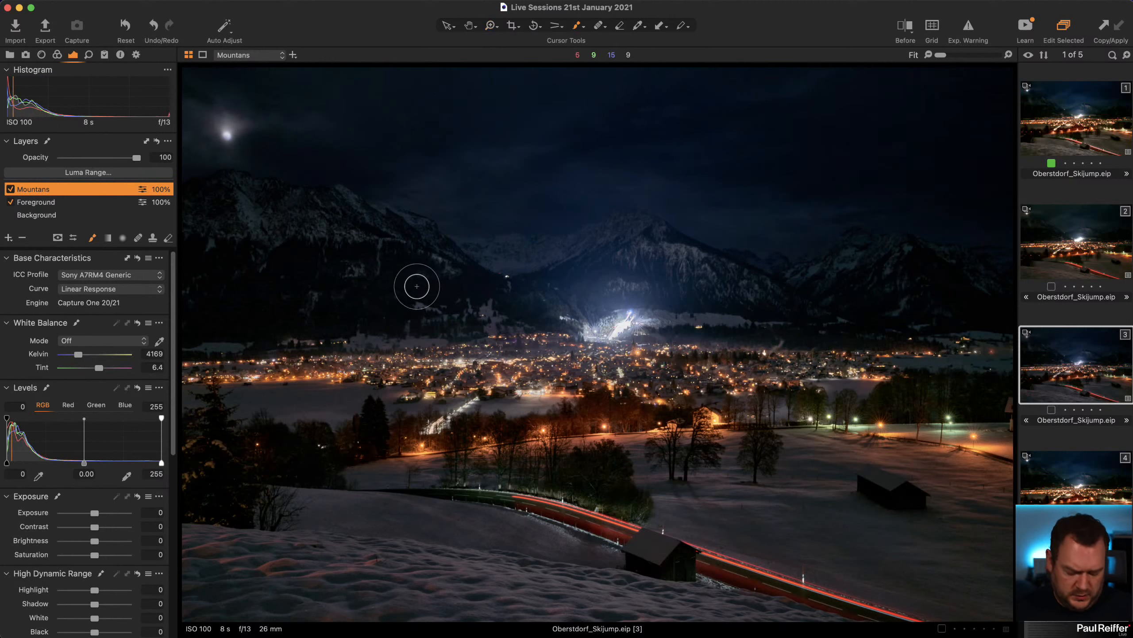
right_click(409, 285)
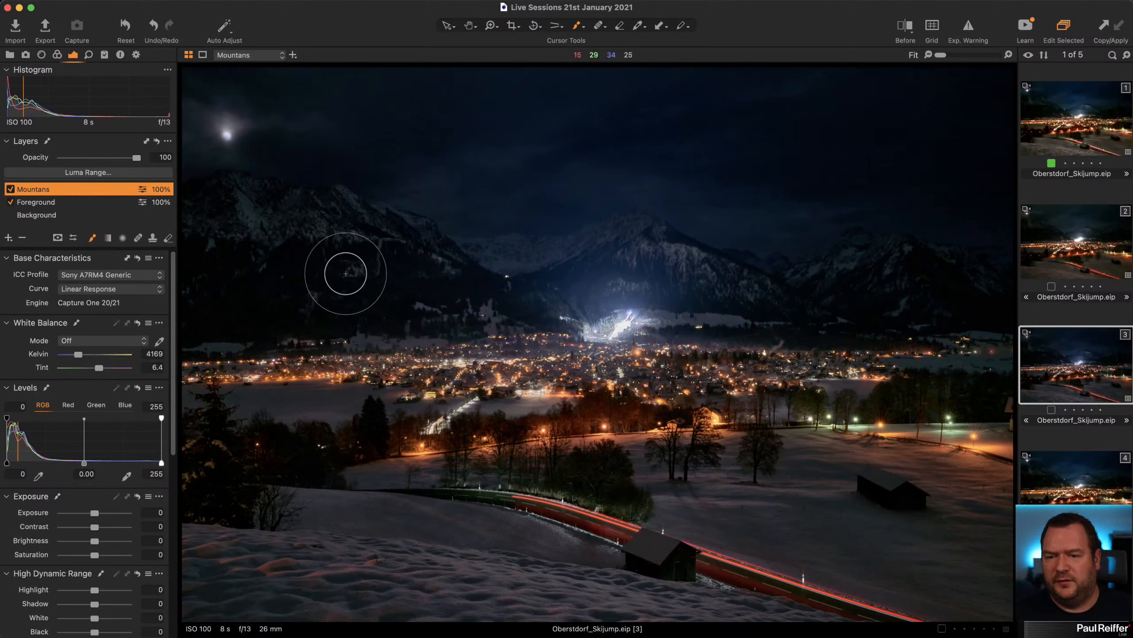
mouse_move(201, 235)
left_mouse_down()
mouse_move(230, 220)
mouse_move(350, 248)
mouse_move(366, 233)
mouse_move(347, 249)
mouse_move(378, 257)
mouse_move(135, 276)
mouse_move(311, 306)
mouse_move(394, 302)
mouse_move(553, 293)
mouse_move(443, 277)
mouse_move(592, 278)
mouse_move(644, 246)
mouse_move(697, 285)
mouse_move(644, 278)
mouse_move(552, 295)
mouse_move(791, 291)
mouse_move(657, 265)
mouse_move(805, 298)
mouse_move(863, 282)
mouse_move(859, 267)
mouse_move(853, 276)
mouse_move(879, 285)
mouse_move(1036, 293)
mouse_move(876, 290)
mouse_move(956, 303)
mouse_move(914, 311)
mouse_move(1002, 313)
mouse_move(558, 307)
left_mouse_up()
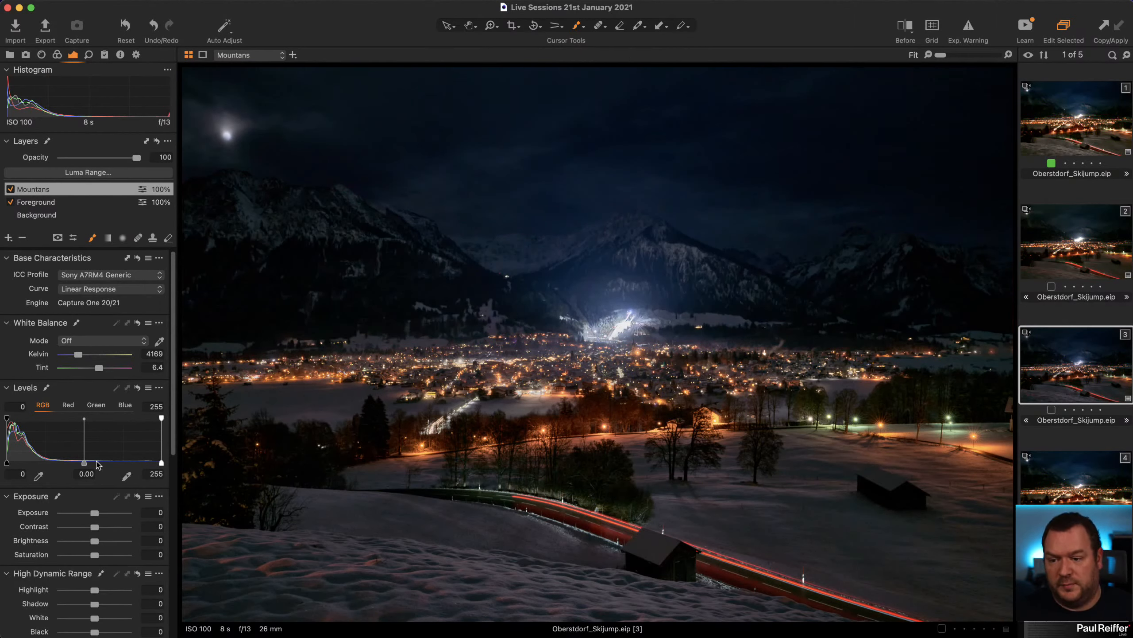
Step: Set the Mountans layer's Contrast to 6 and its Natural Clarity to 58
scroll(98, 464, "down", 5)
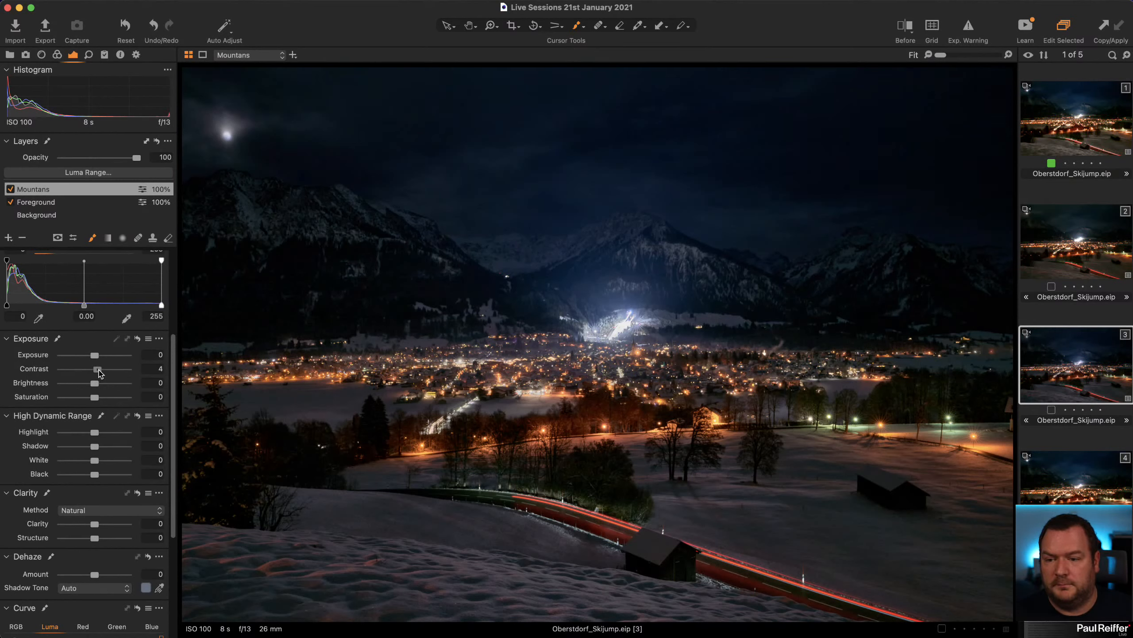
left_click_drag(101, 373, 101, 373)
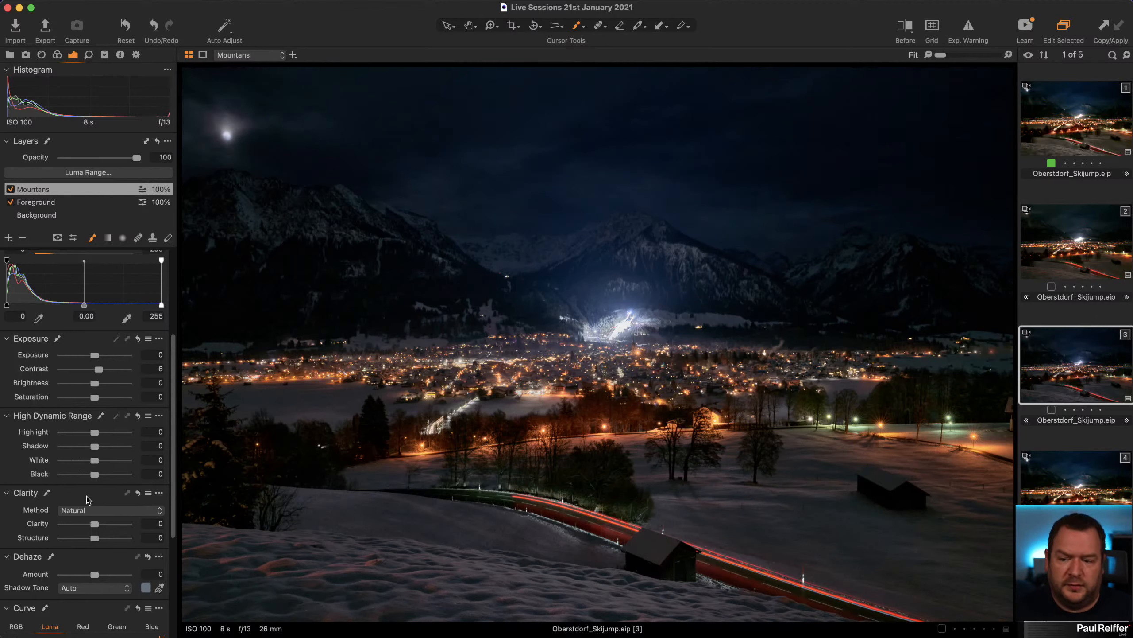
left_click_drag(96, 525, 114, 527)
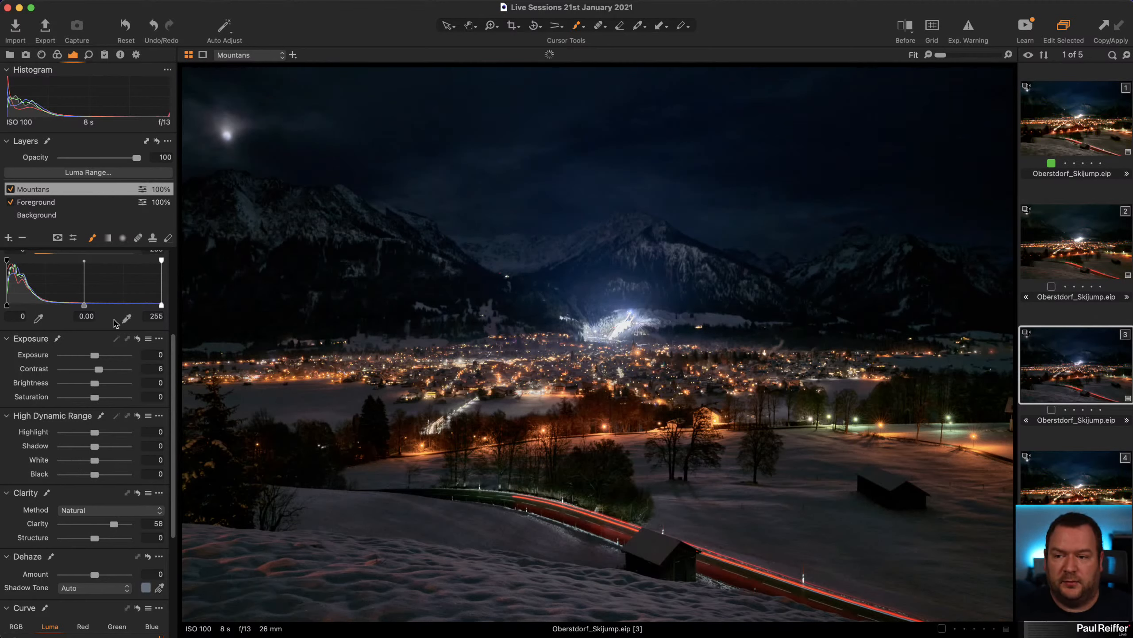
Step: Compare the mountains with the Mountans layer switched off and on
left_click(10, 189)
left_click(10, 189)
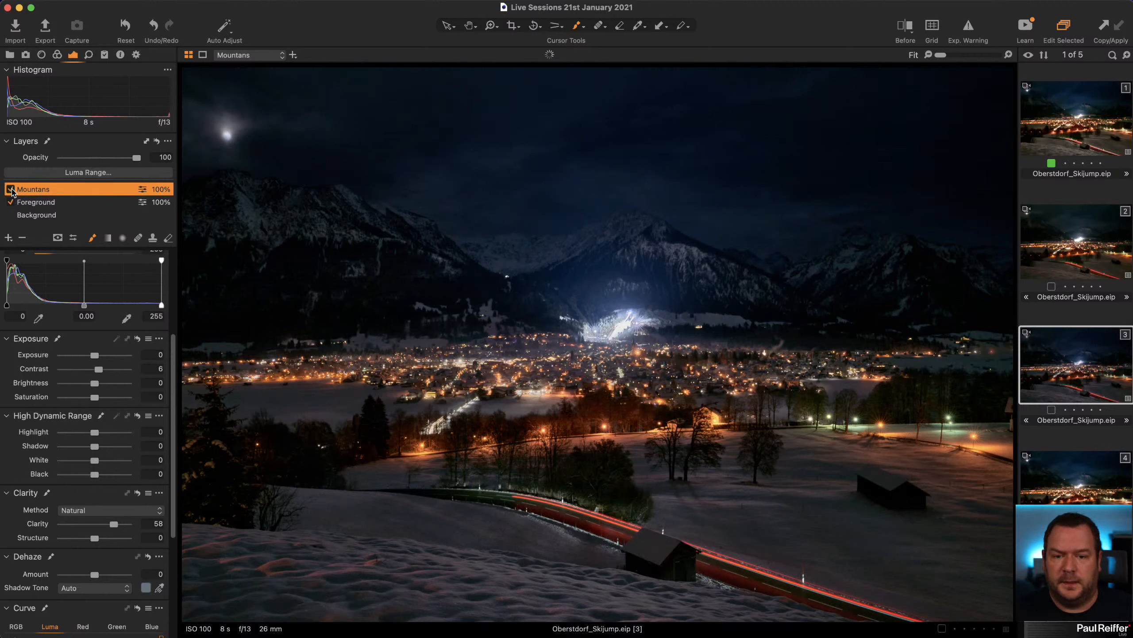
left_click(10, 190)
left_click(11, 190)
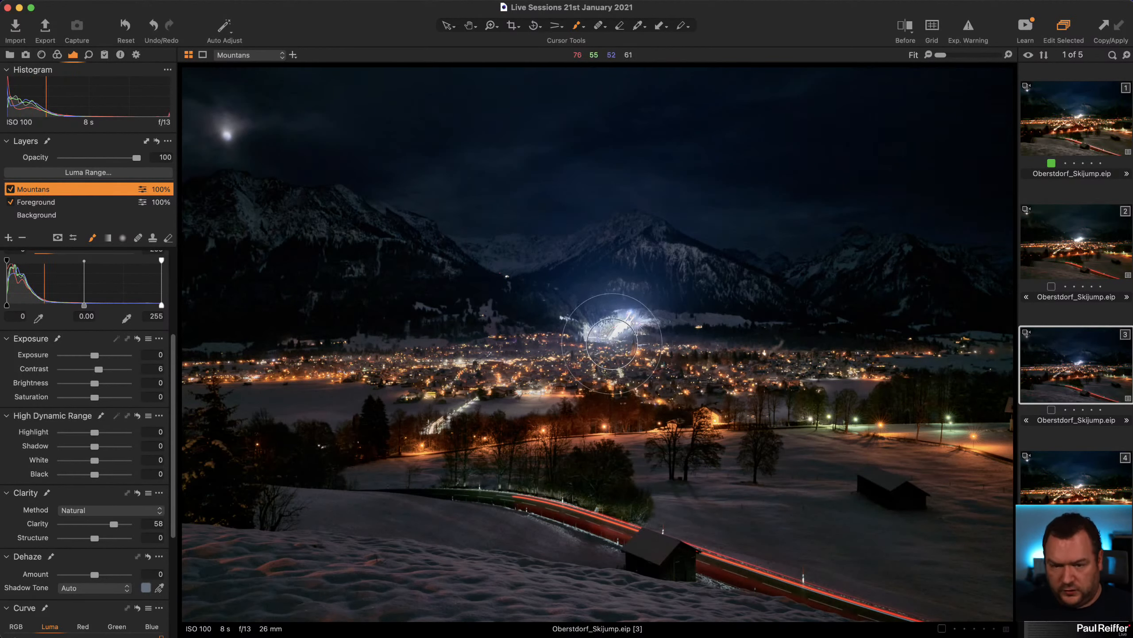
Step: Show variant 1 beside variant 3 and compare the sky and mountains up close and in full view
key("z")
left_click(658, 251)
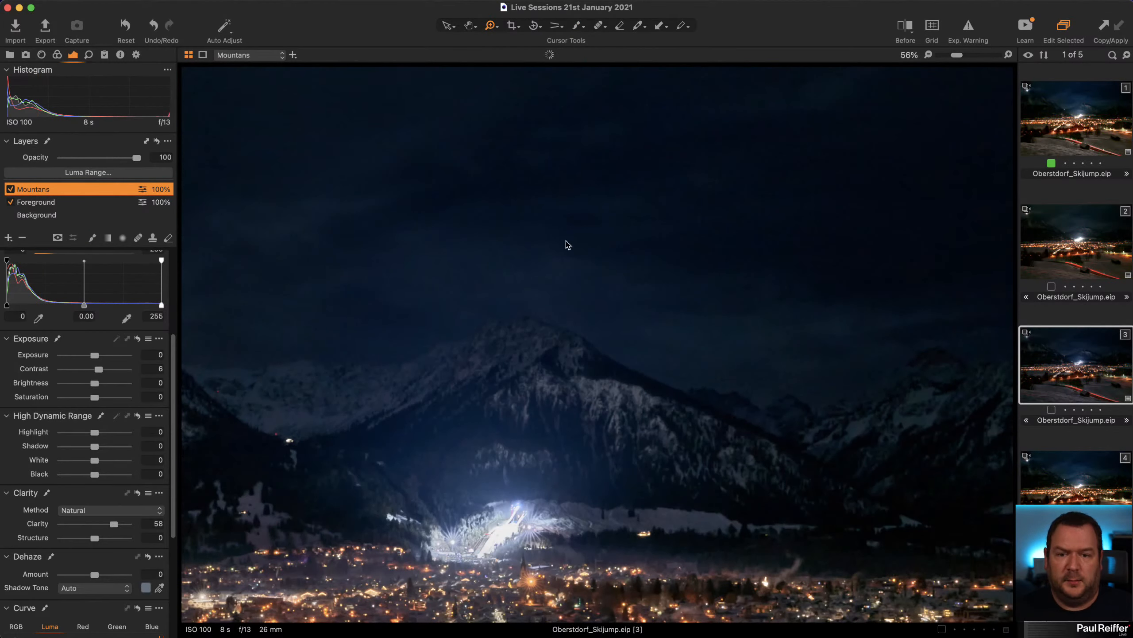
left_click(1063, 136, "super")
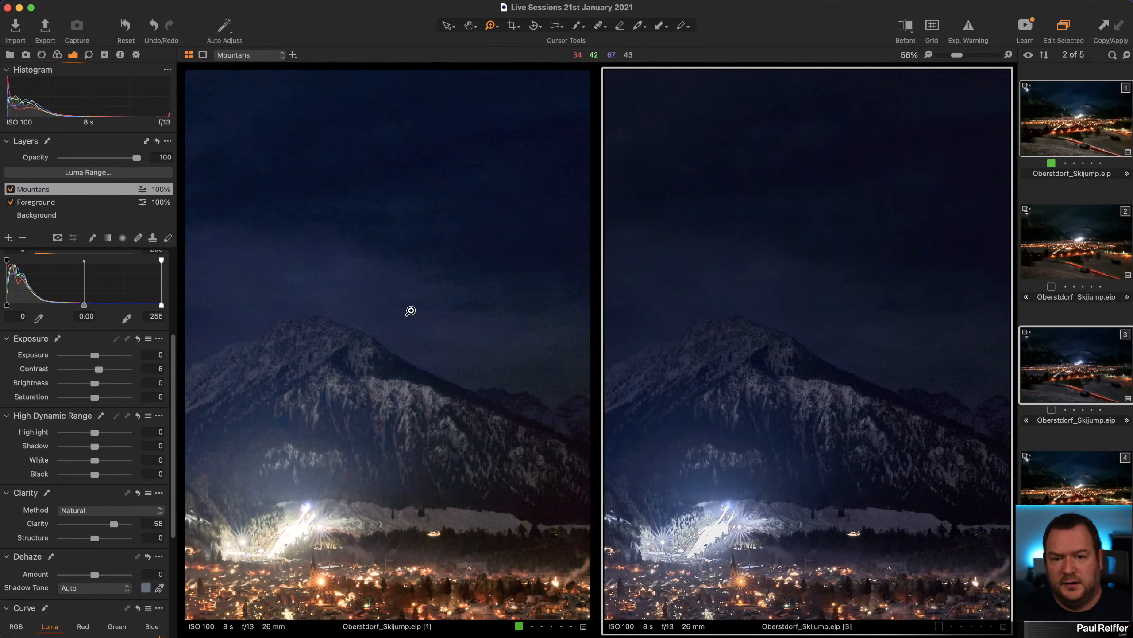
left_click(804, 321)
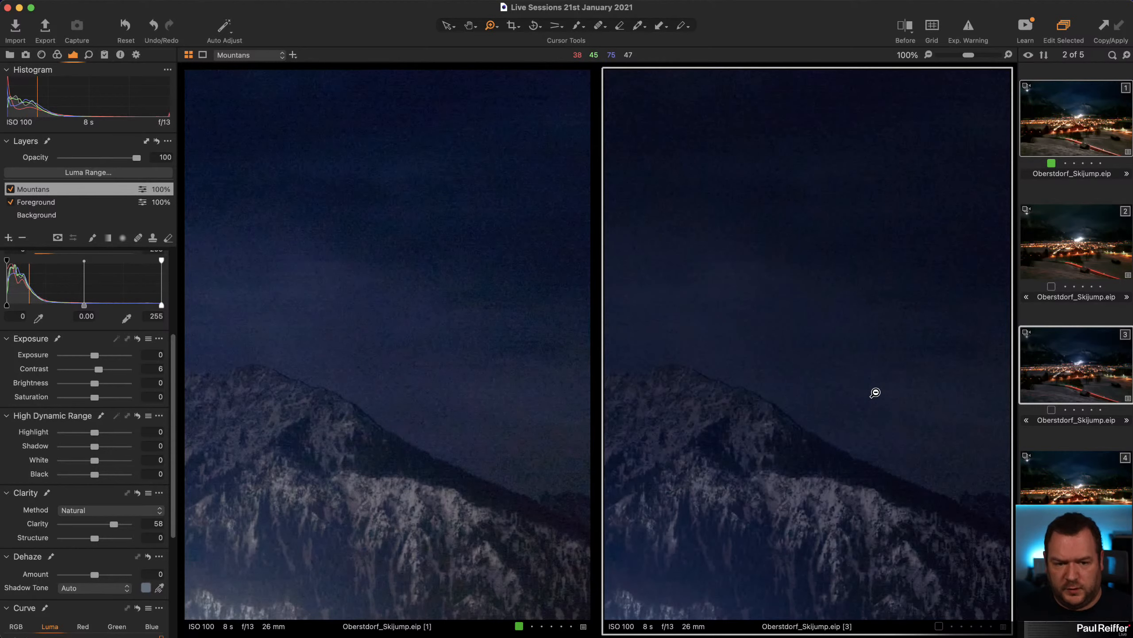
left_click(871, 392, "alt")
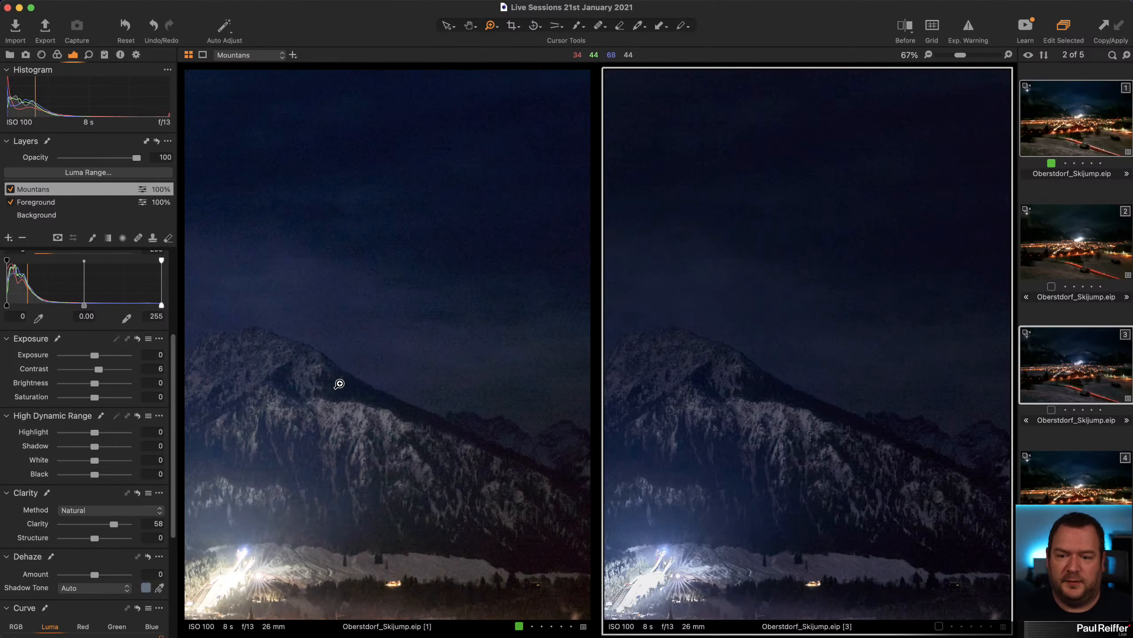
left_click(771, 367, "alt")
left_click(781, 315, "alt")
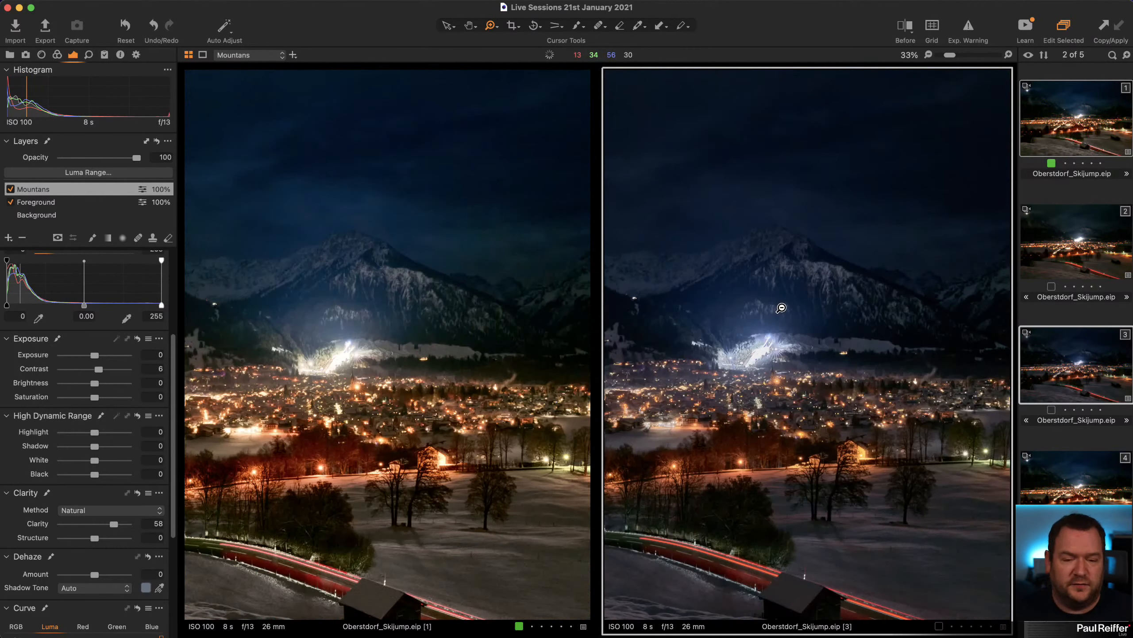
left_click(792, 369, "alt")
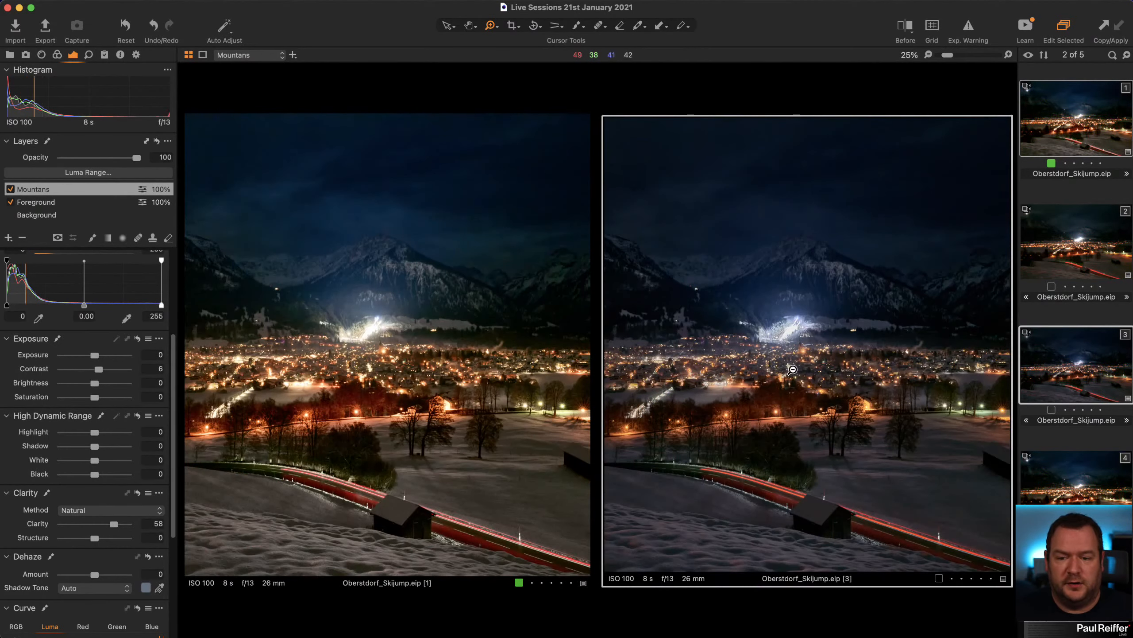
left_click(760, 353, "alt")
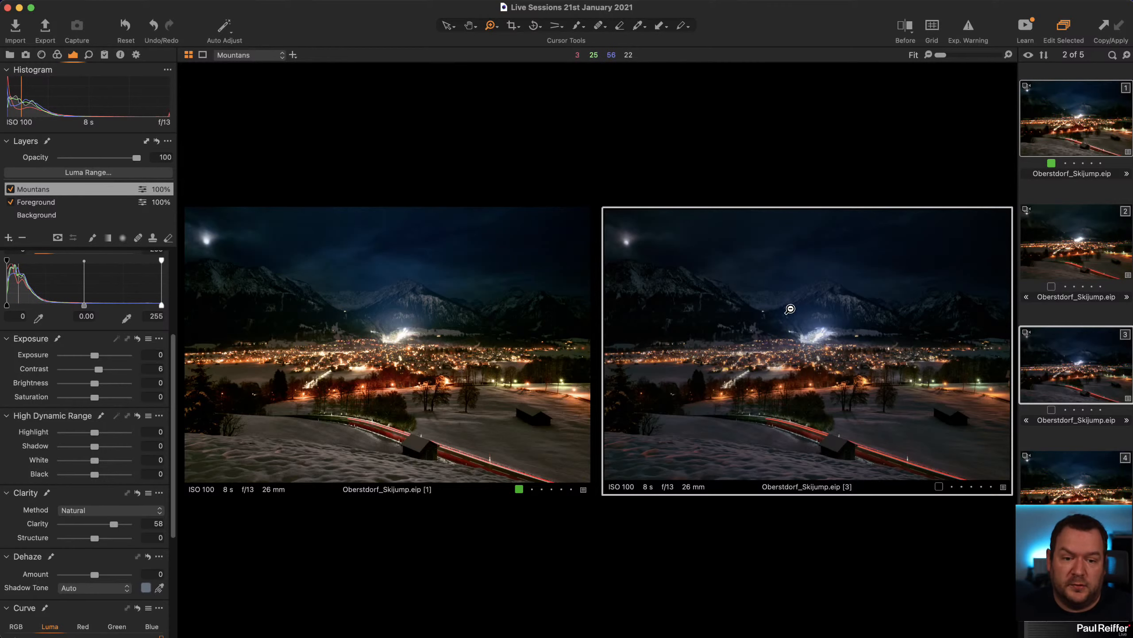
Step: Compare the ski jump and town lights of variants 1 and 3 at up to 200% magnification
left_click(851, 359)
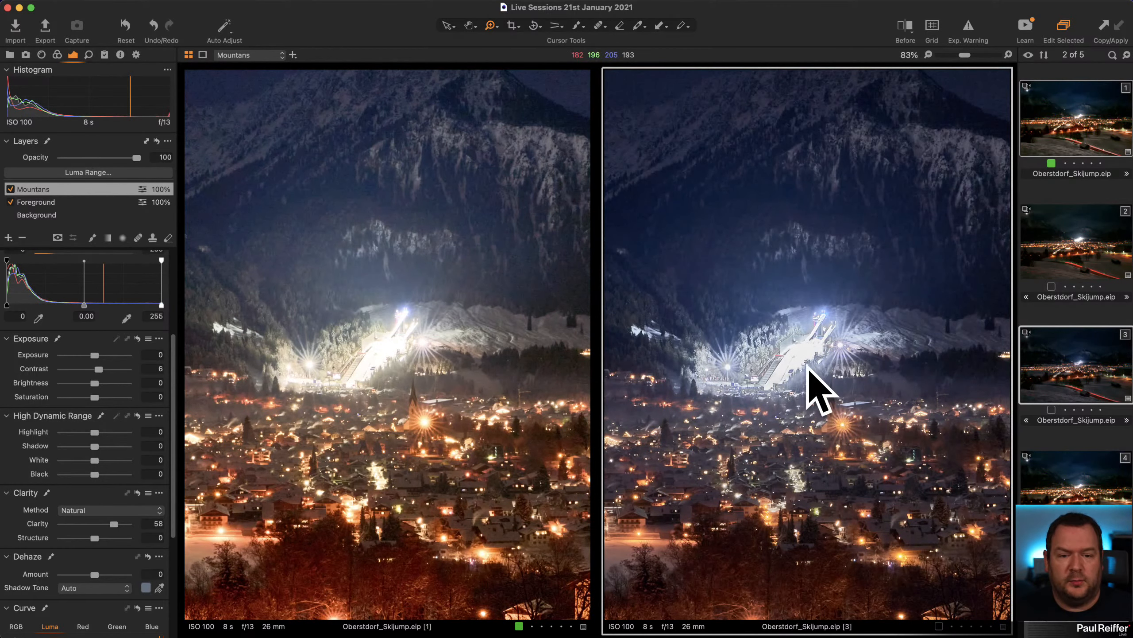
left_click(797, 358)
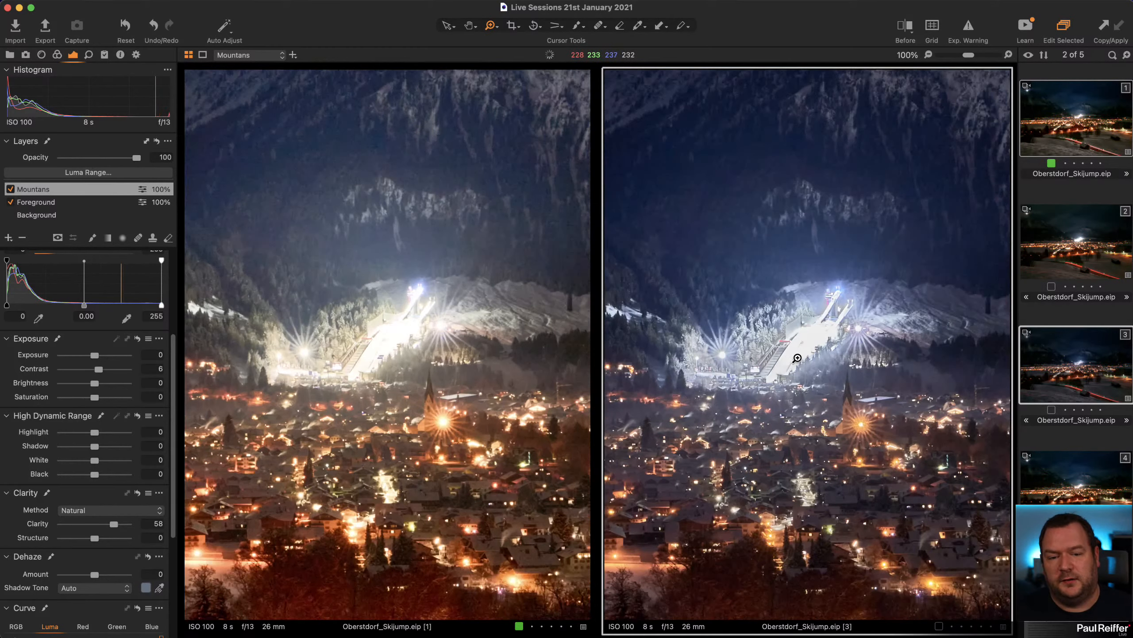
left_click(796, 355)
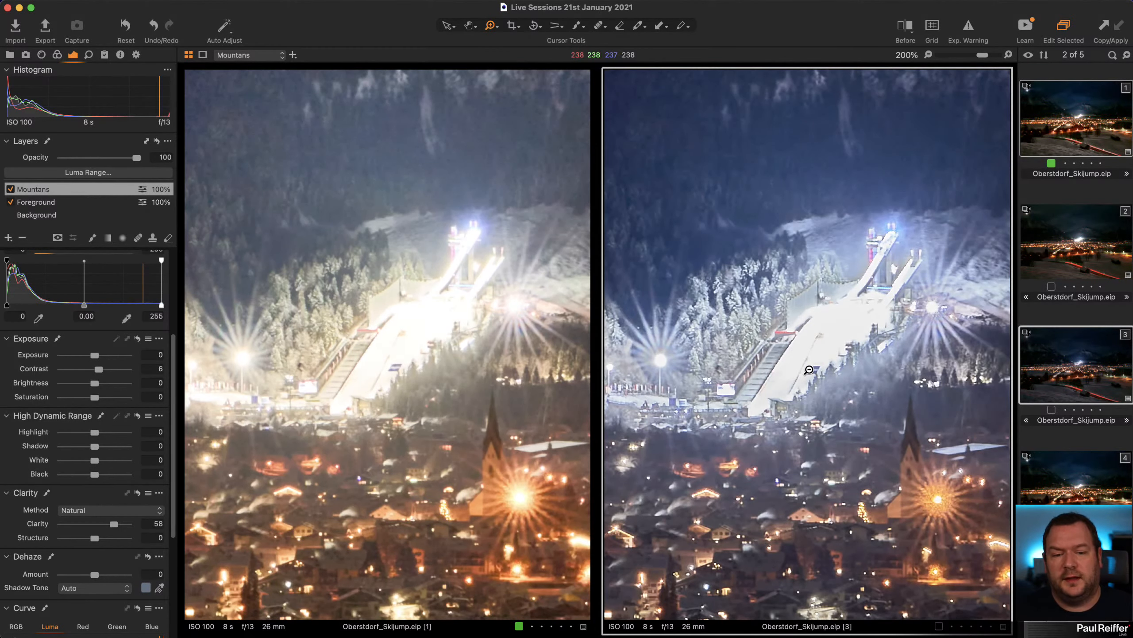
left_click(803, 322, "alt")
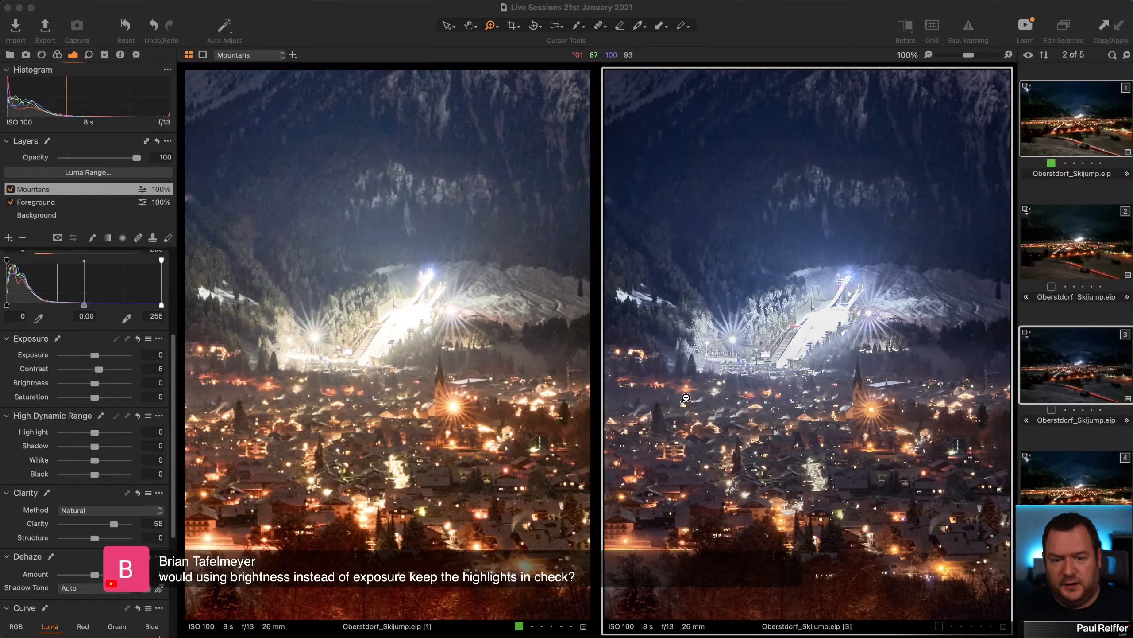
Step: Switch back to Capture One 21 and activate the Select cursor tool for the side-by-side variants
key("super+h")
key("super+Tab")
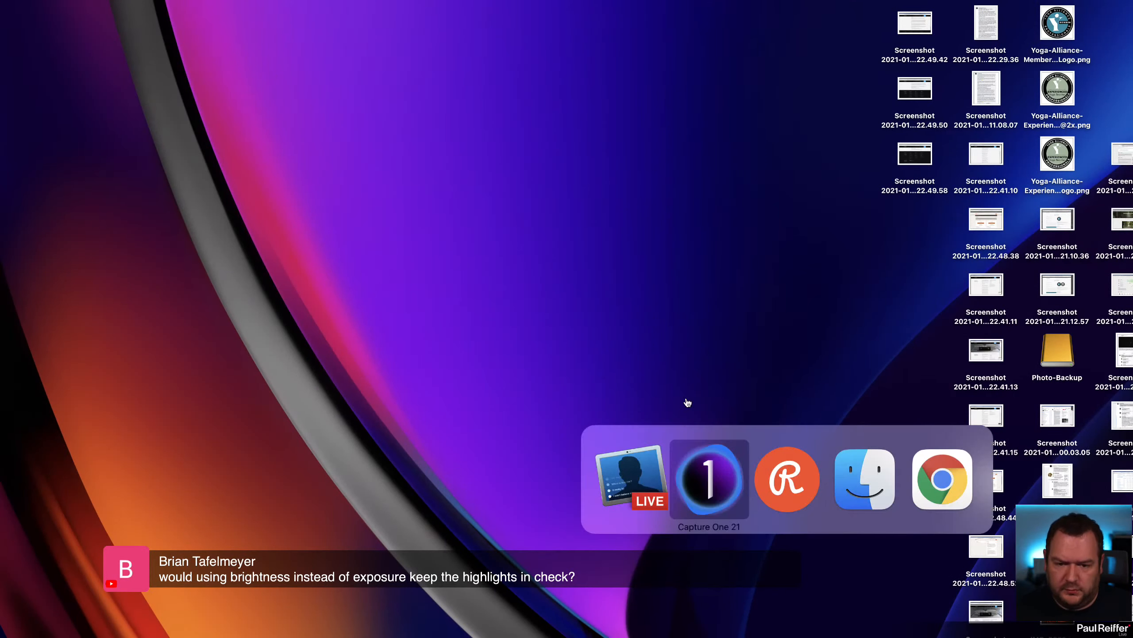
key("super+Tab")
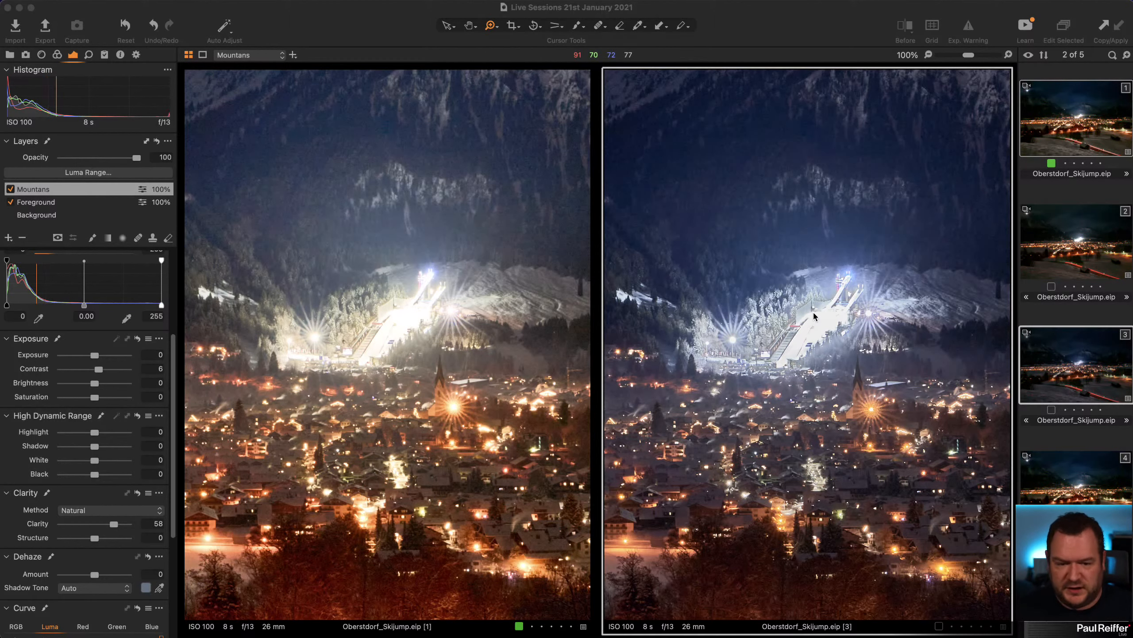
left_click(771, 35)
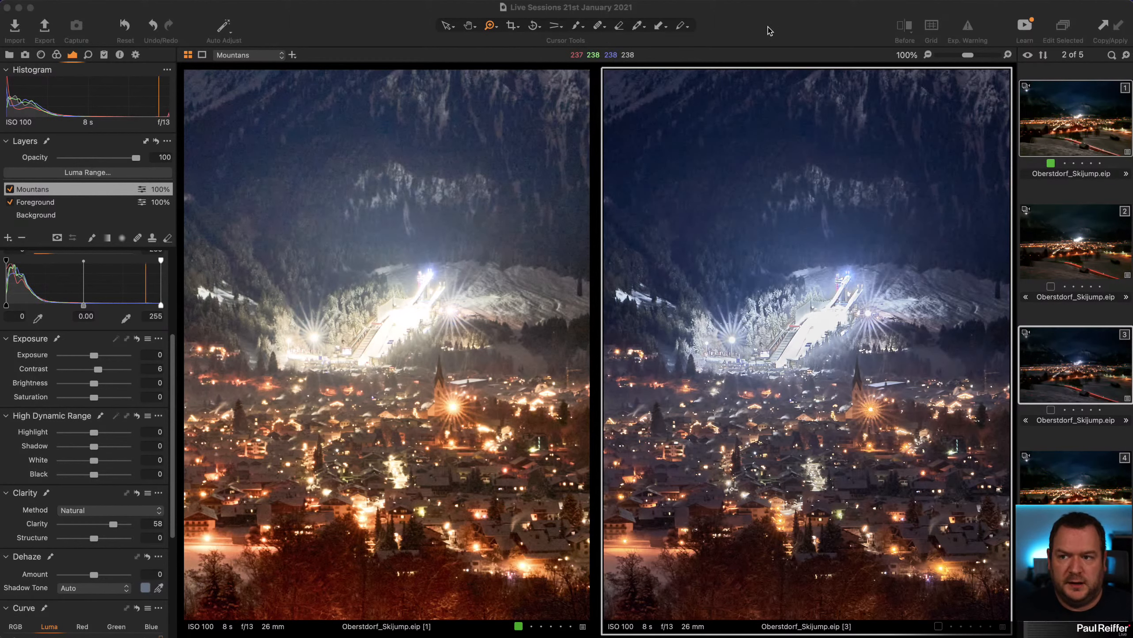
left_click(797, 282)
left_click(448, 25)
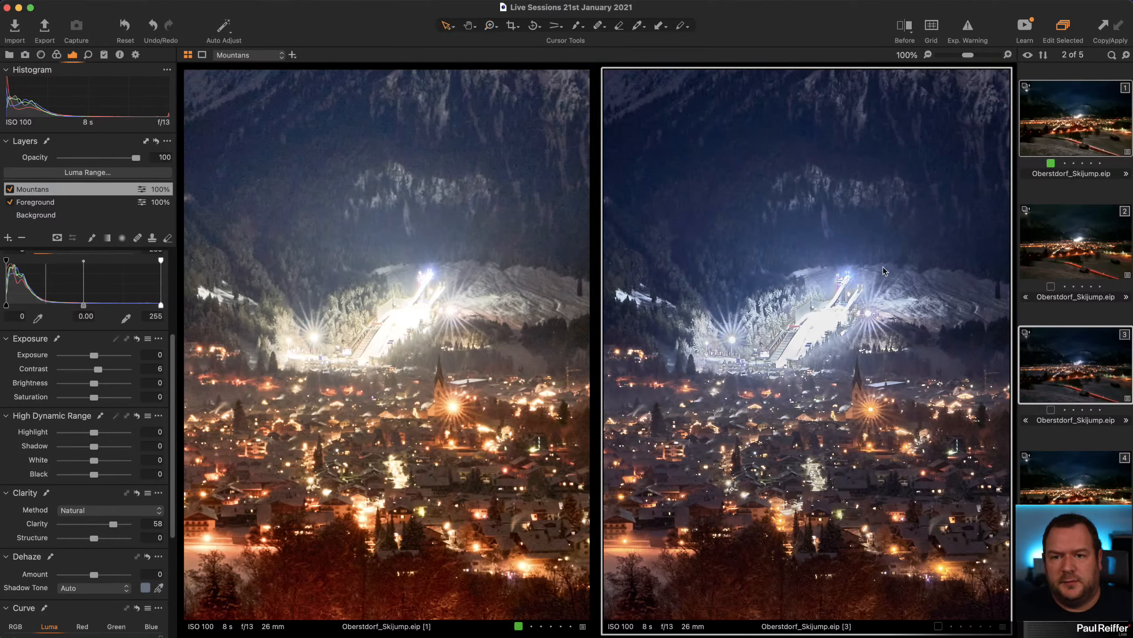
Step: Try a Brightness of 16 on the Mountains layer of the third ski jump variant, and reset it
left_click(799, 282)
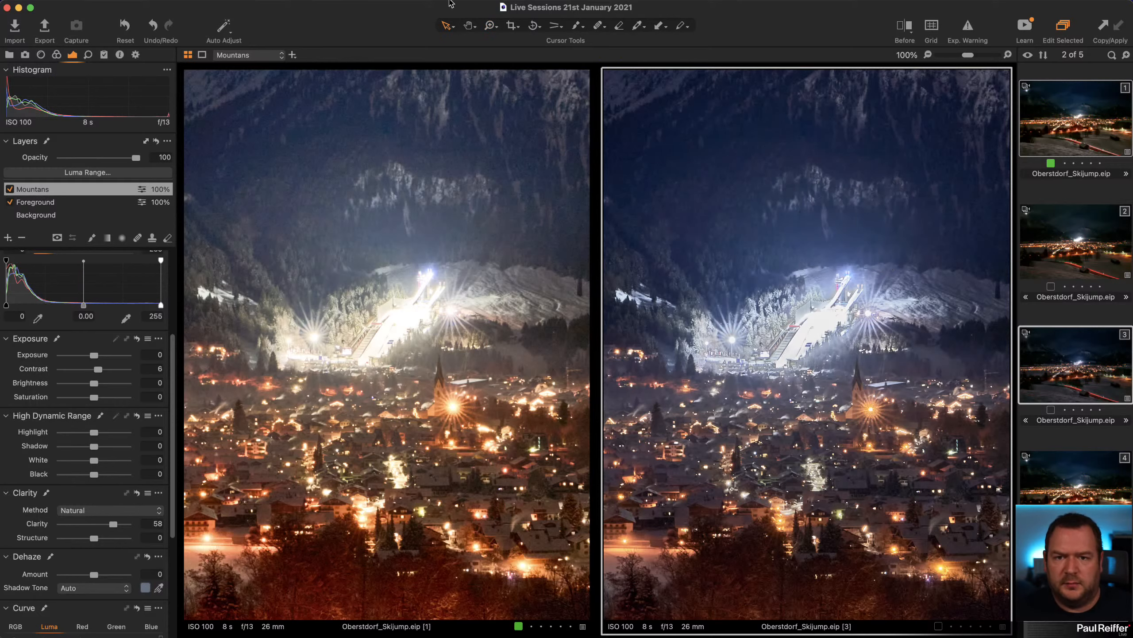
left_click(490, 25)
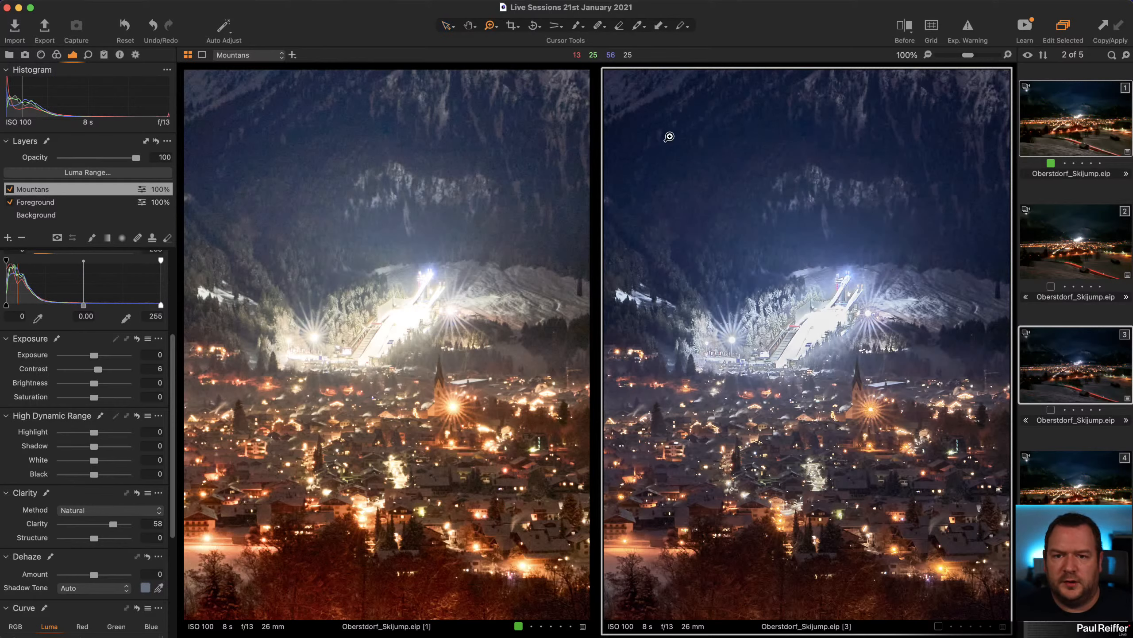
left_click(762, 224, "alt")
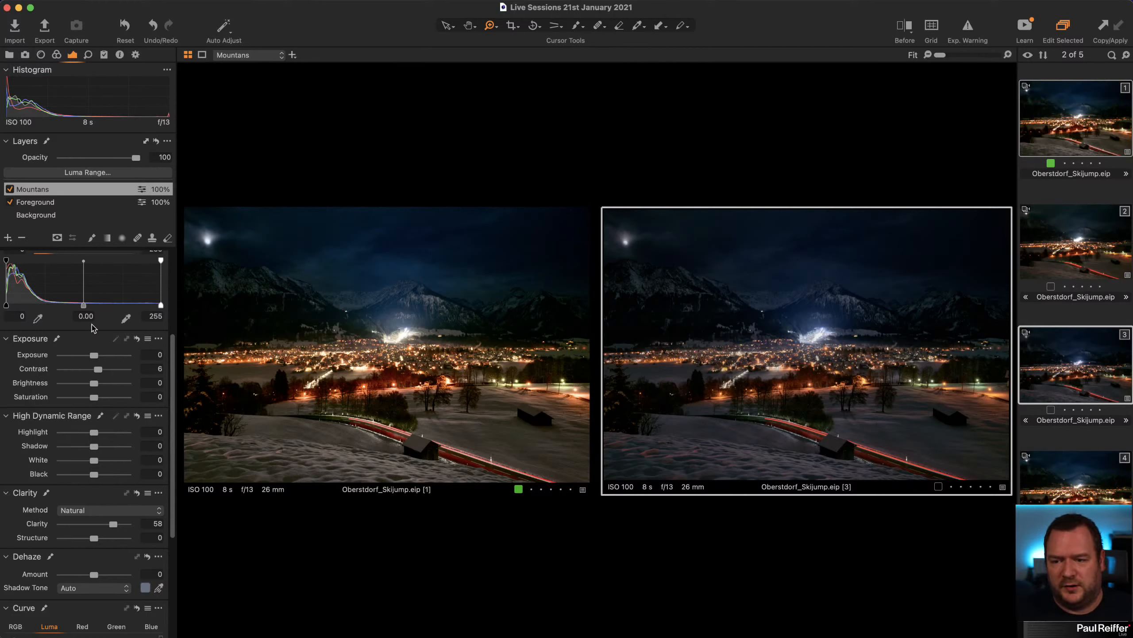
left_click_drag(93, 384, 104, 385)
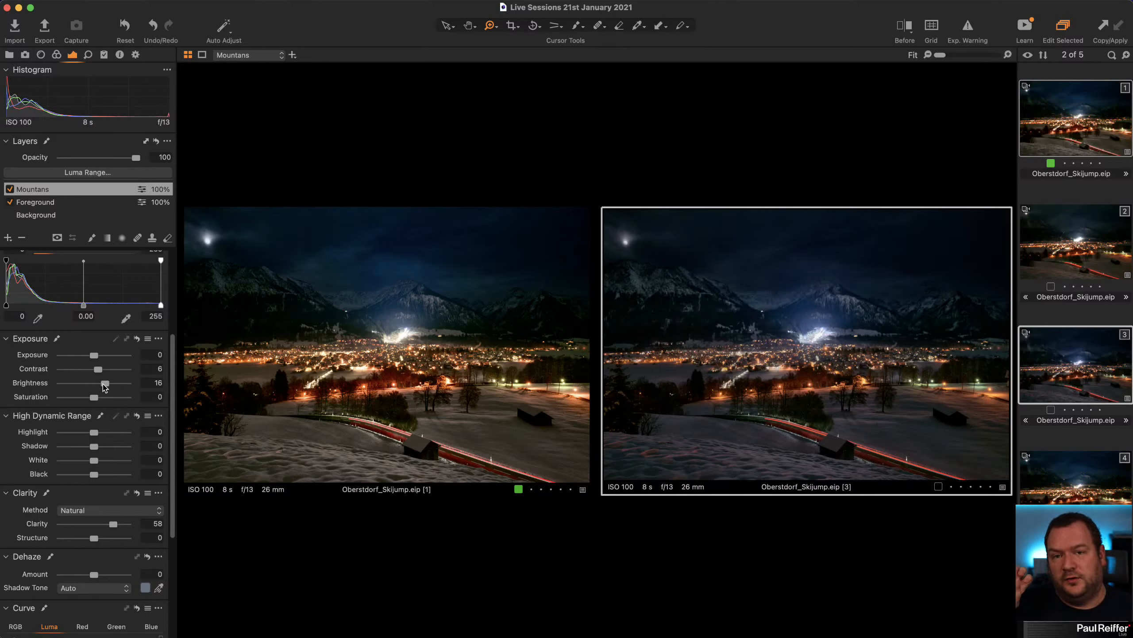
double_click(103, 384)
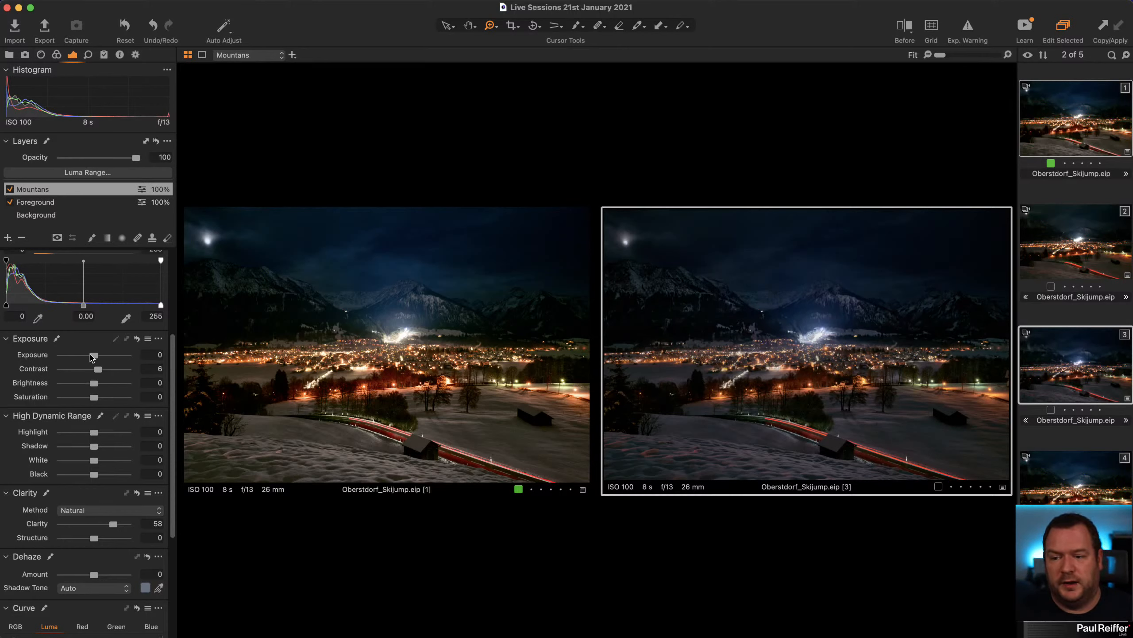
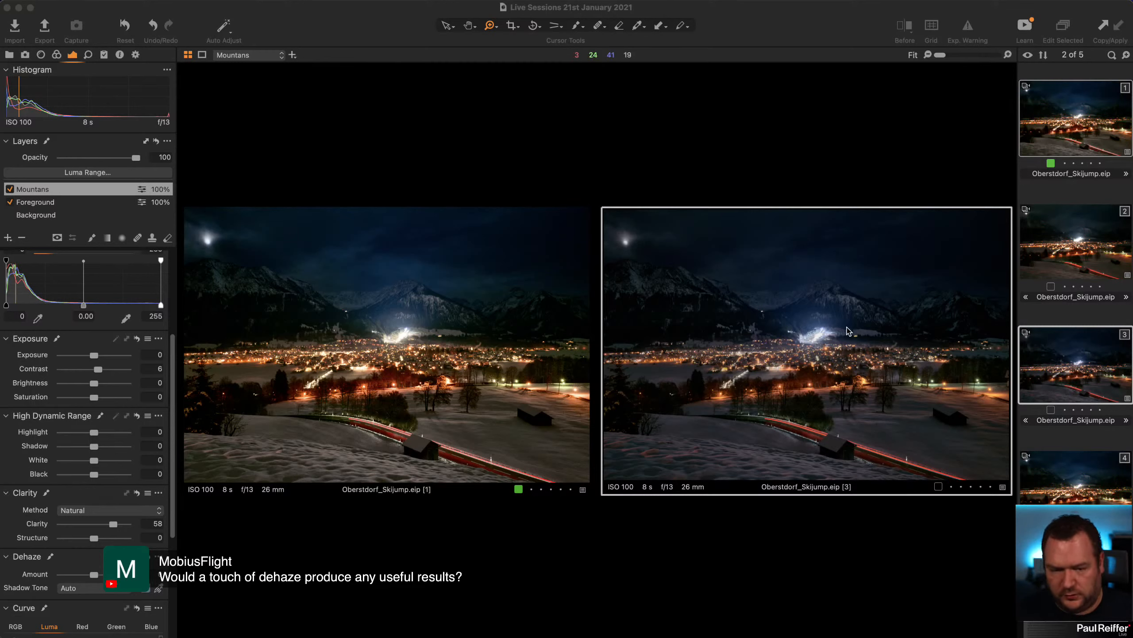
Step: Show only the third Oberstdorf_Skijump.eip variant and raise Dehaze slightly on its Mountains layer
left_click(745, 123)
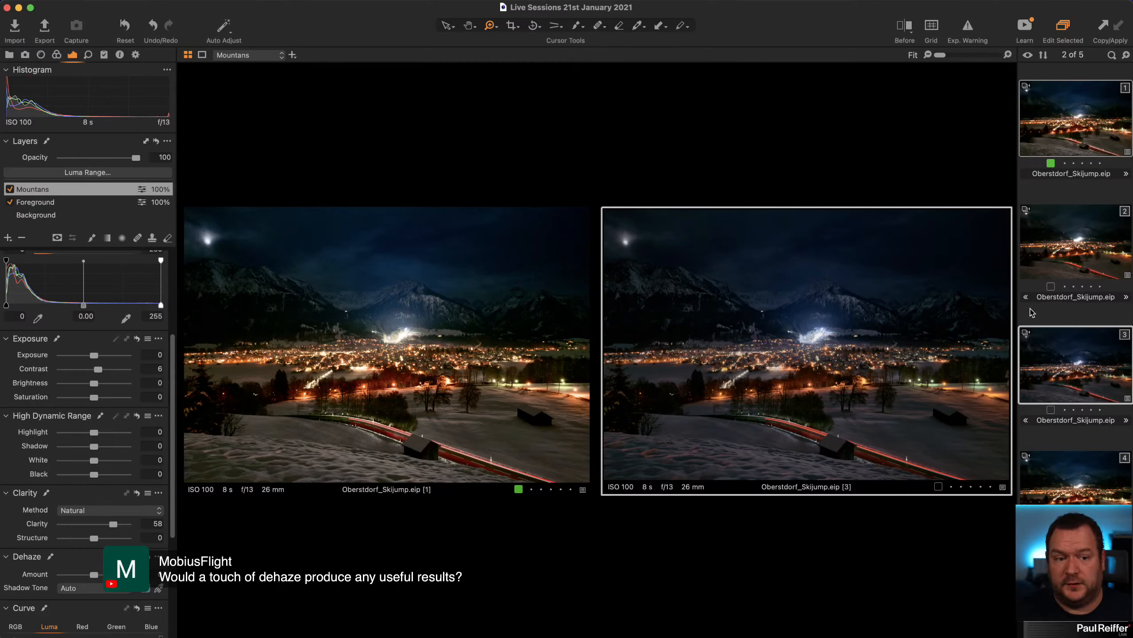
left_click(1041, 330)
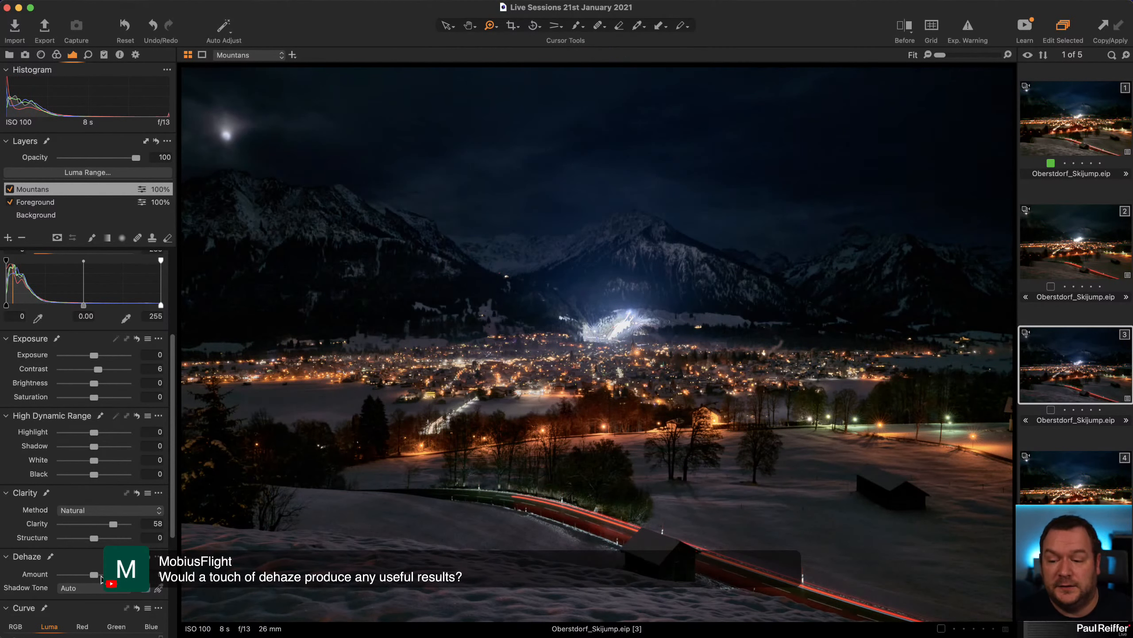
left_click_drag(112, 575, 99, 575)
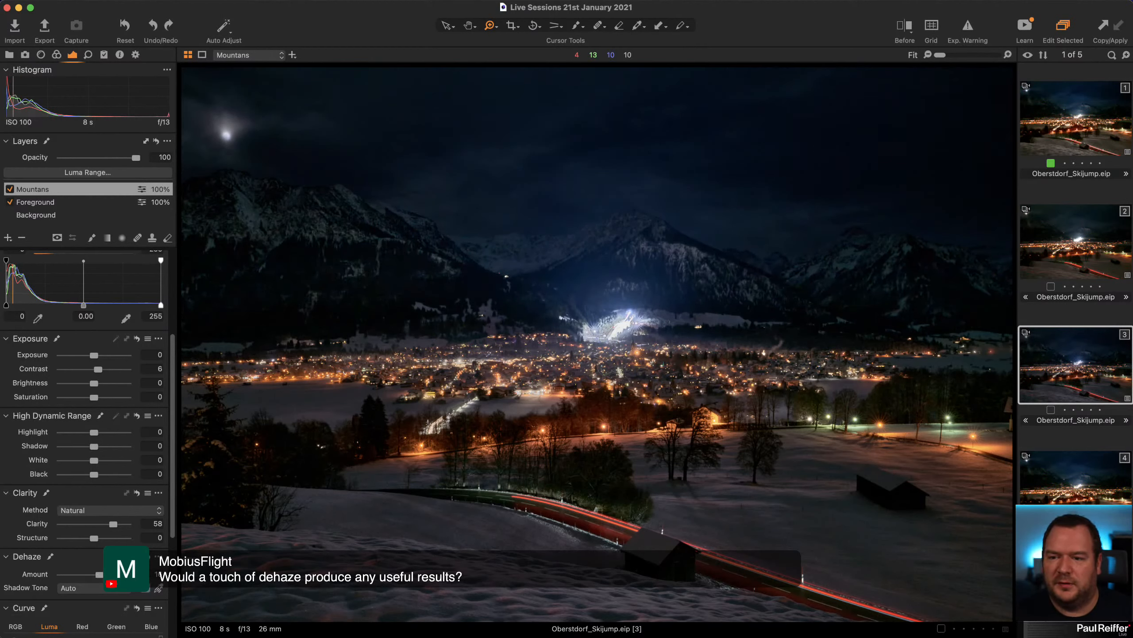
Step: Try a strong Dehaze amount on the Background layer and inspect the sky and central mountain up close
left_click(41, 216)
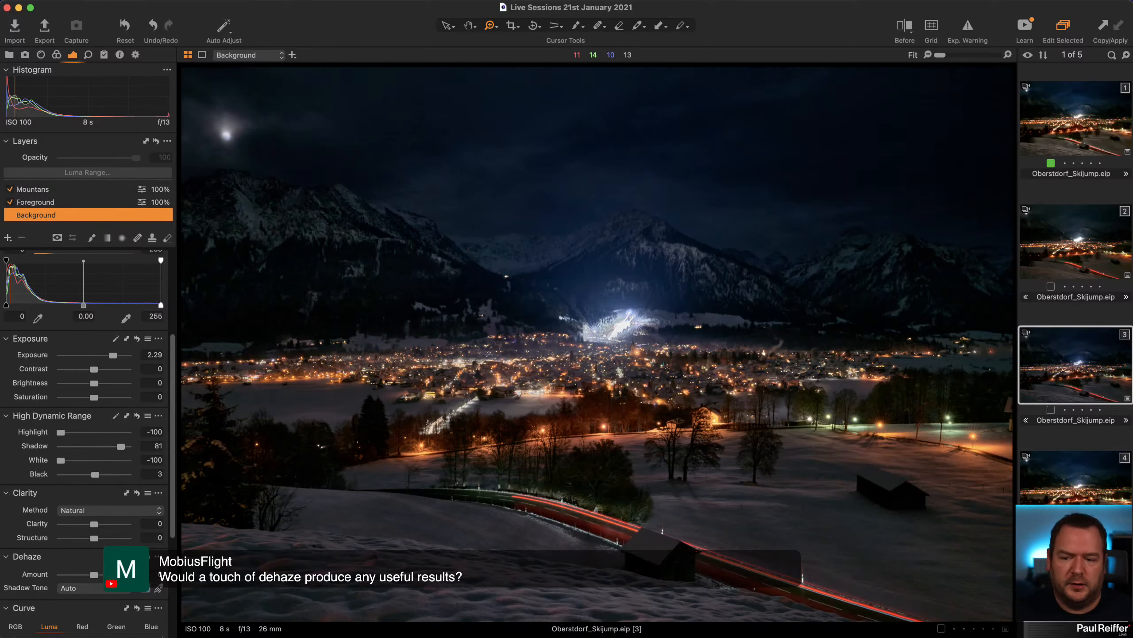
left_click_drag(94, 574, 117, 574)
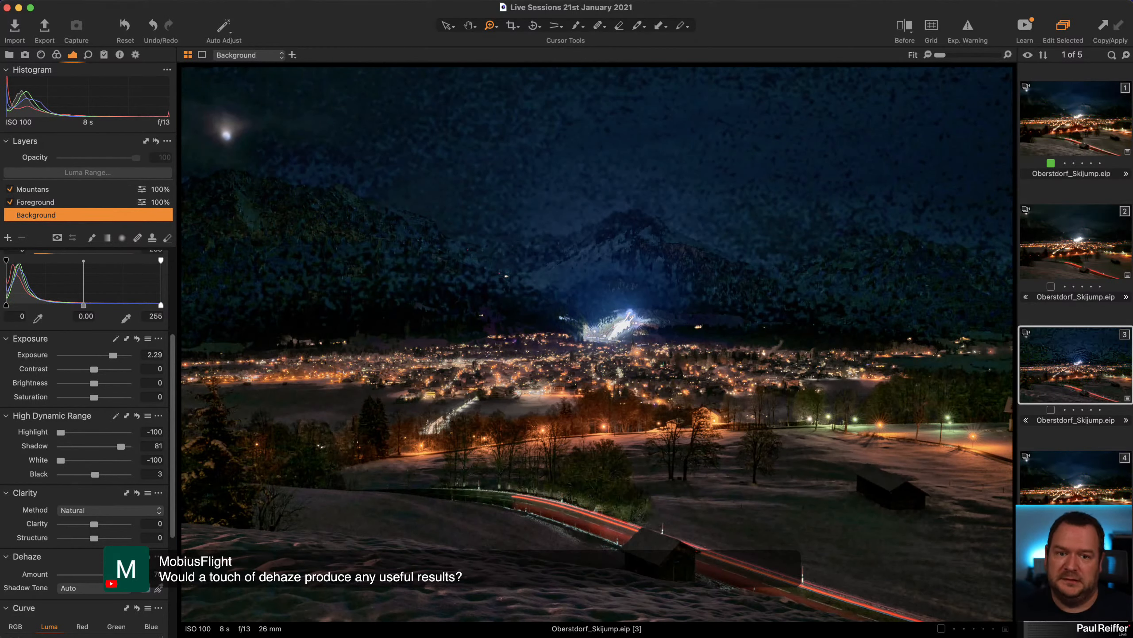
left_click(617, 268)
left_click(604, 268)
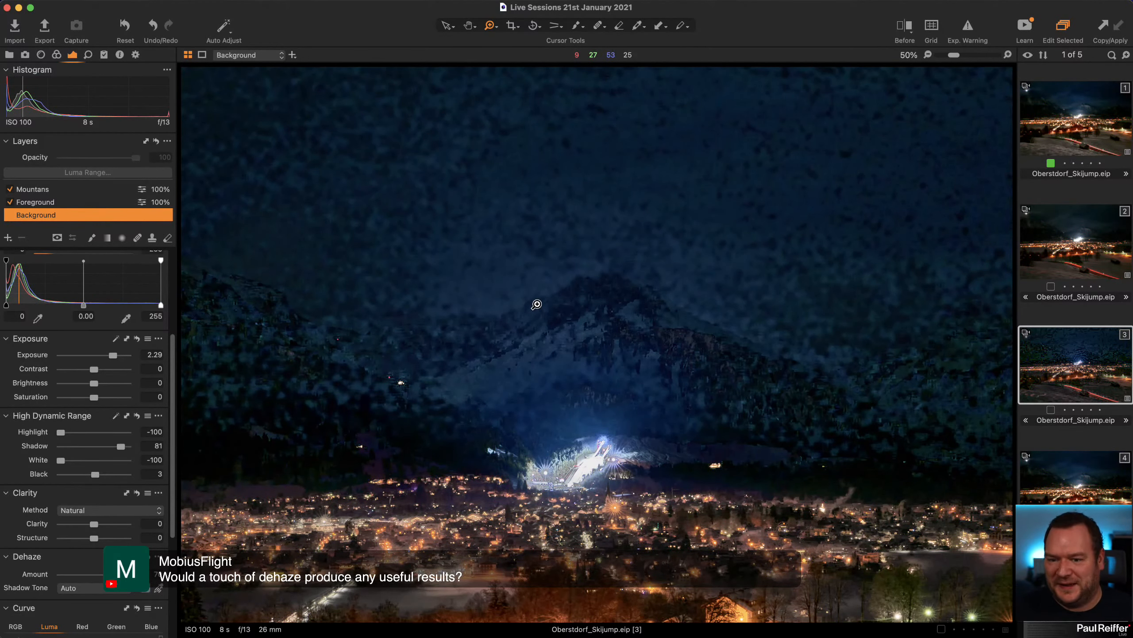
Step: Try sampling the Dehaze shadow tone from the central mountain, and reset the Background layer's Dehaze settings
left_click(159, 589)
left_click(569, 316)
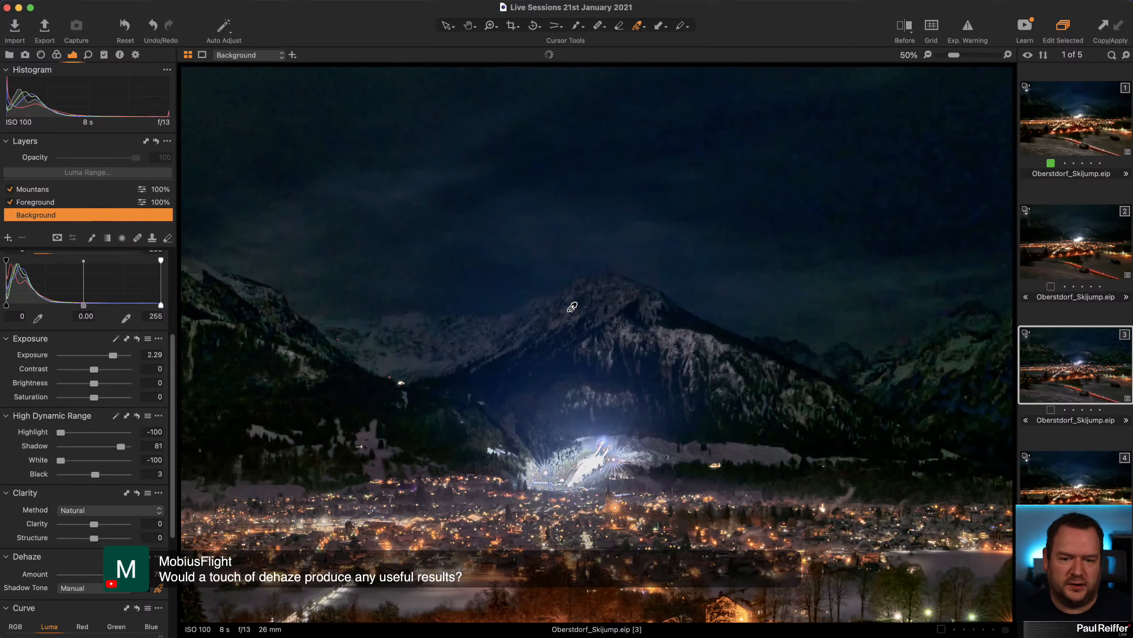
left_click(574, 316)
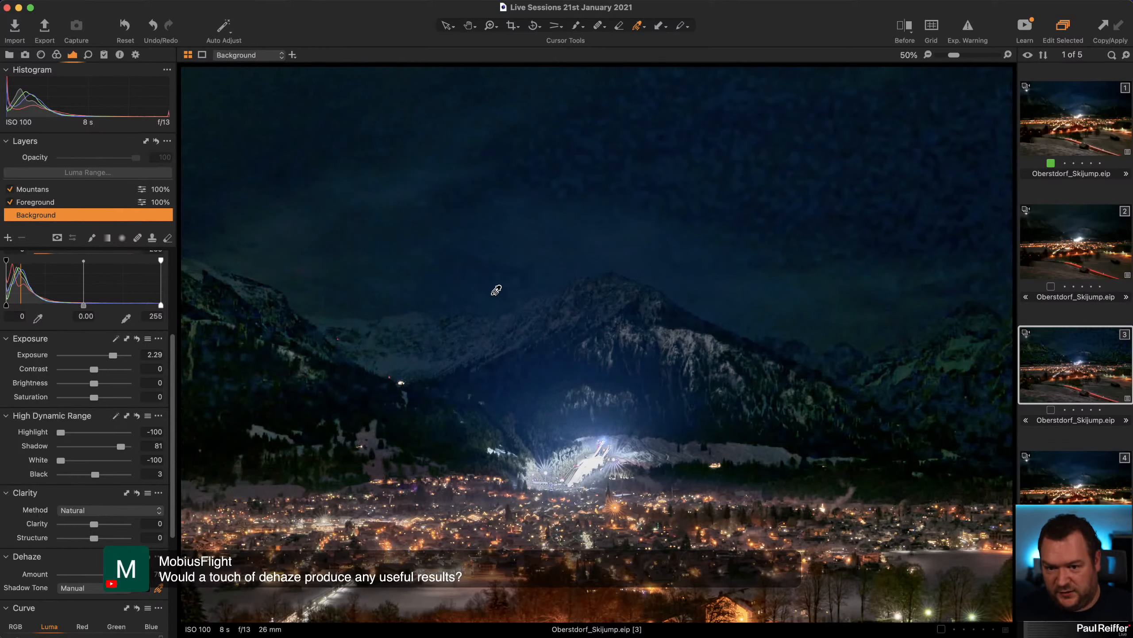
left_click(137, 556)
key("z")
left_click(604, 247, "alt")
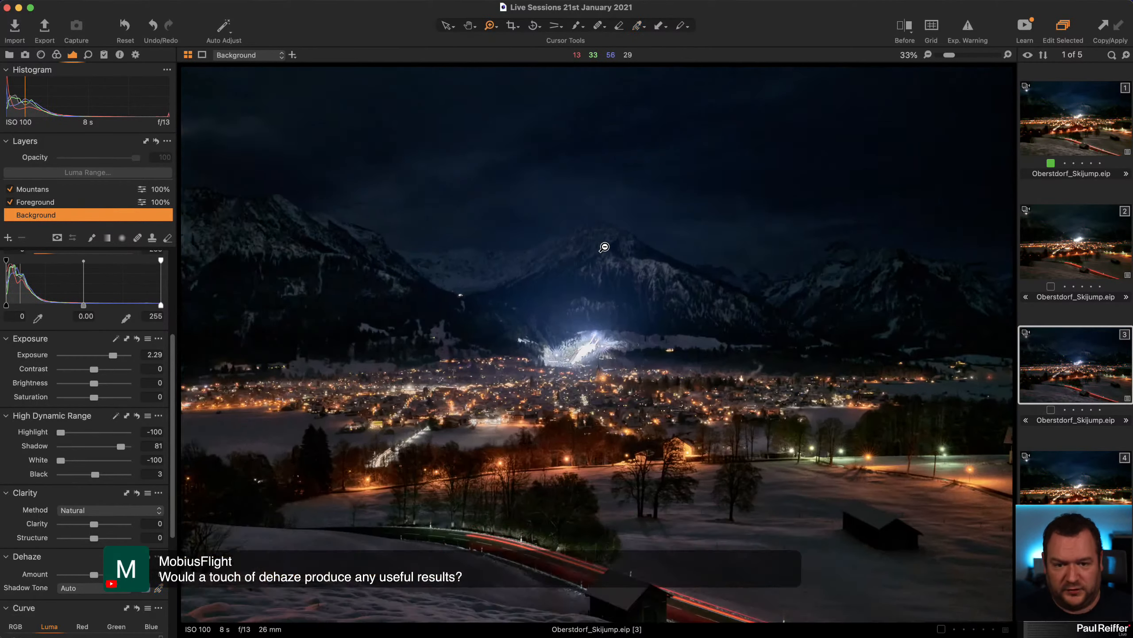
left_click(604, 247, "alt")
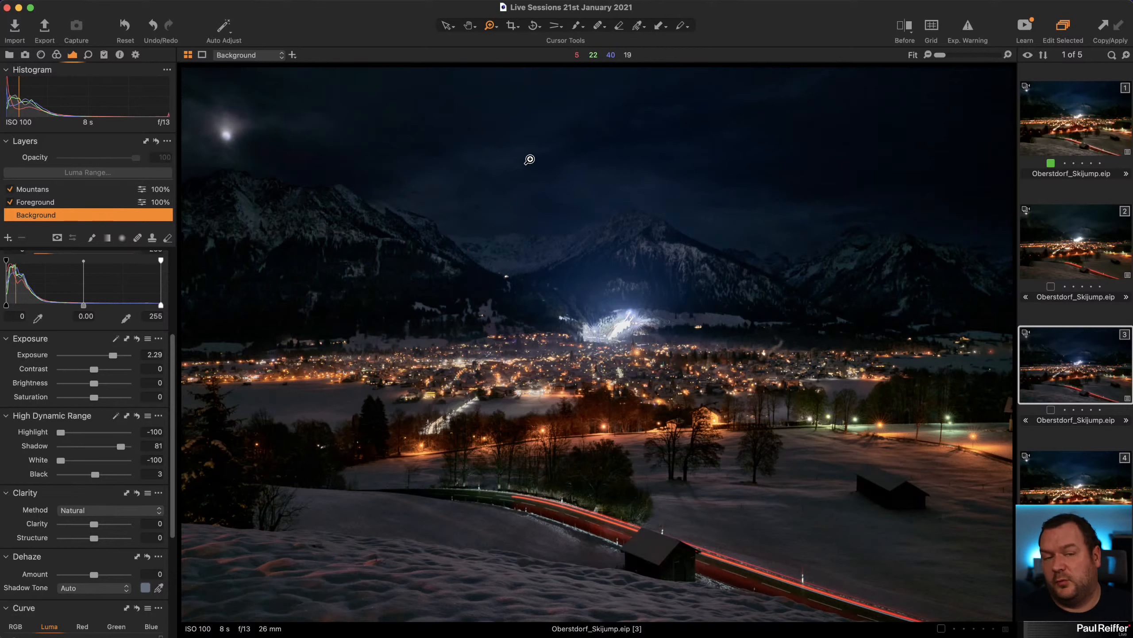
Step: Compare the third variant with the first one and with its unedited original using the before/after split across the full image
left_click(1061, 131)
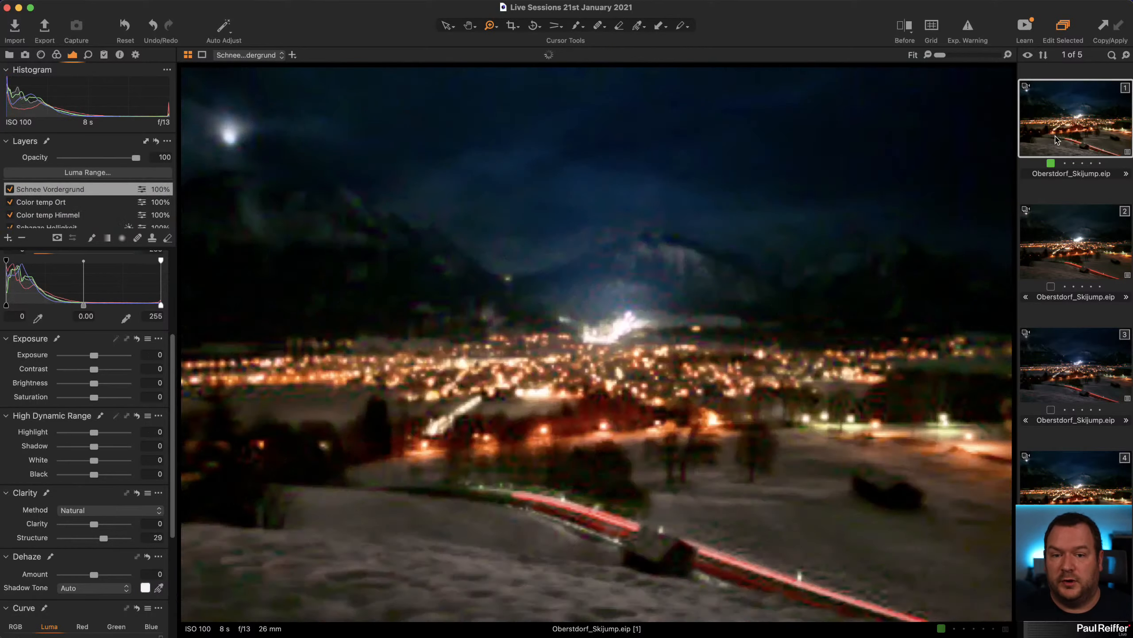
left_click(1068, 382)
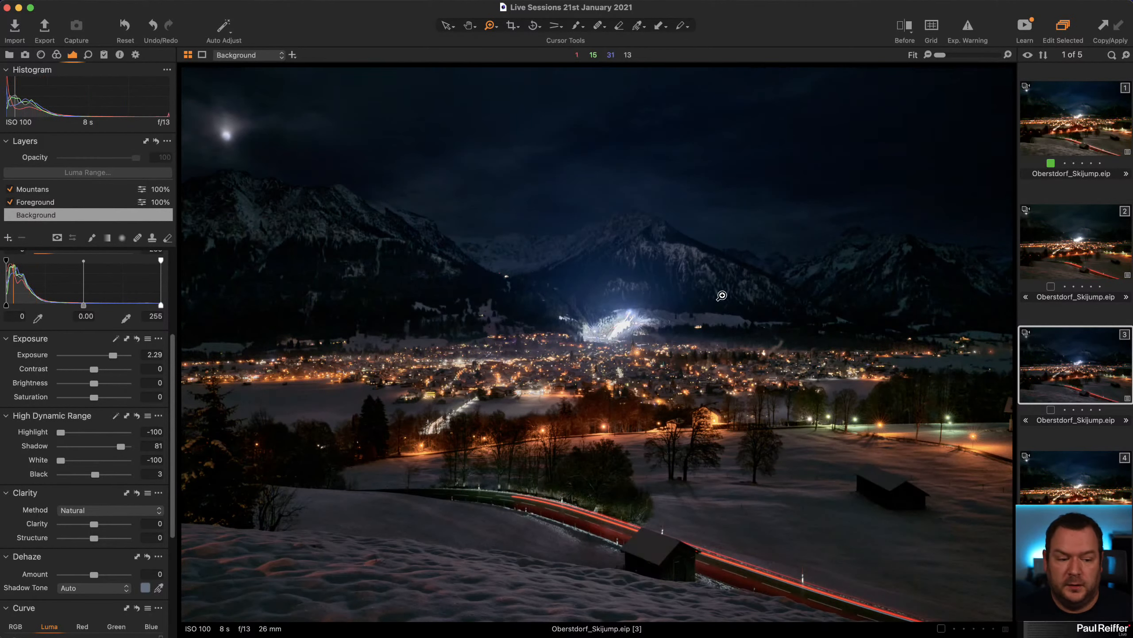
left_click(904, 27)
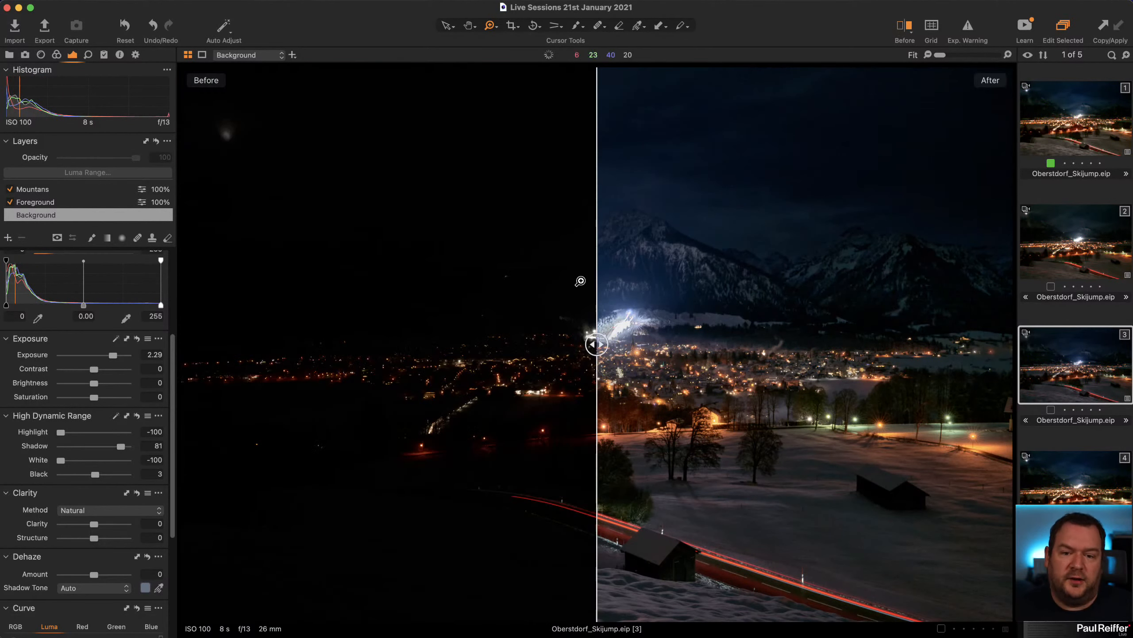
left_click_drag(589, 347, 183, 344)
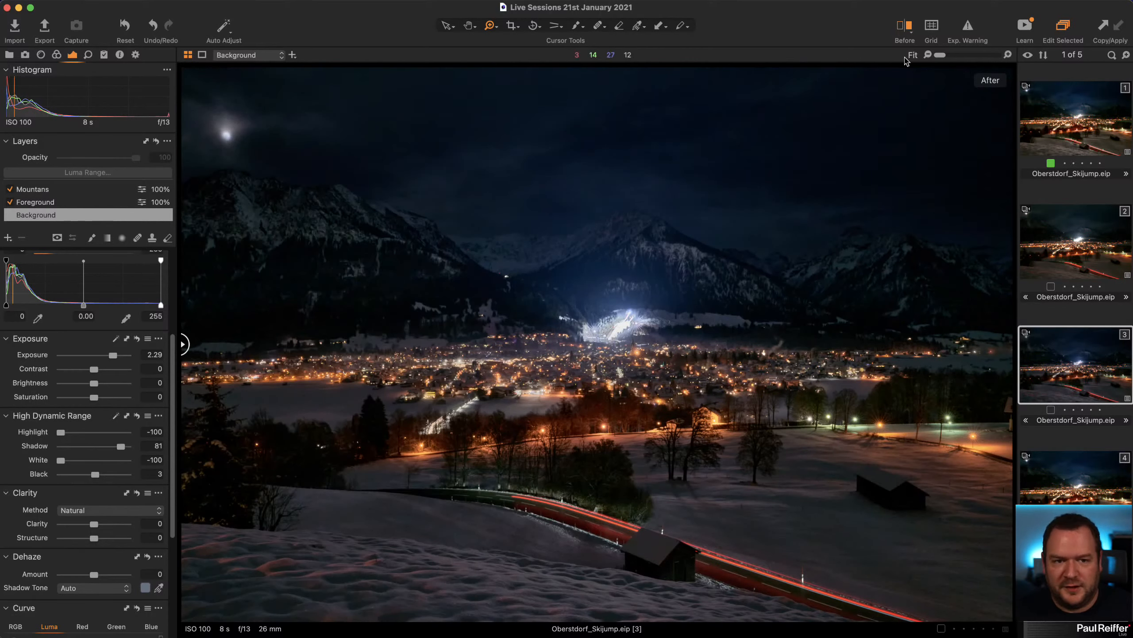
left_click(9, 54)
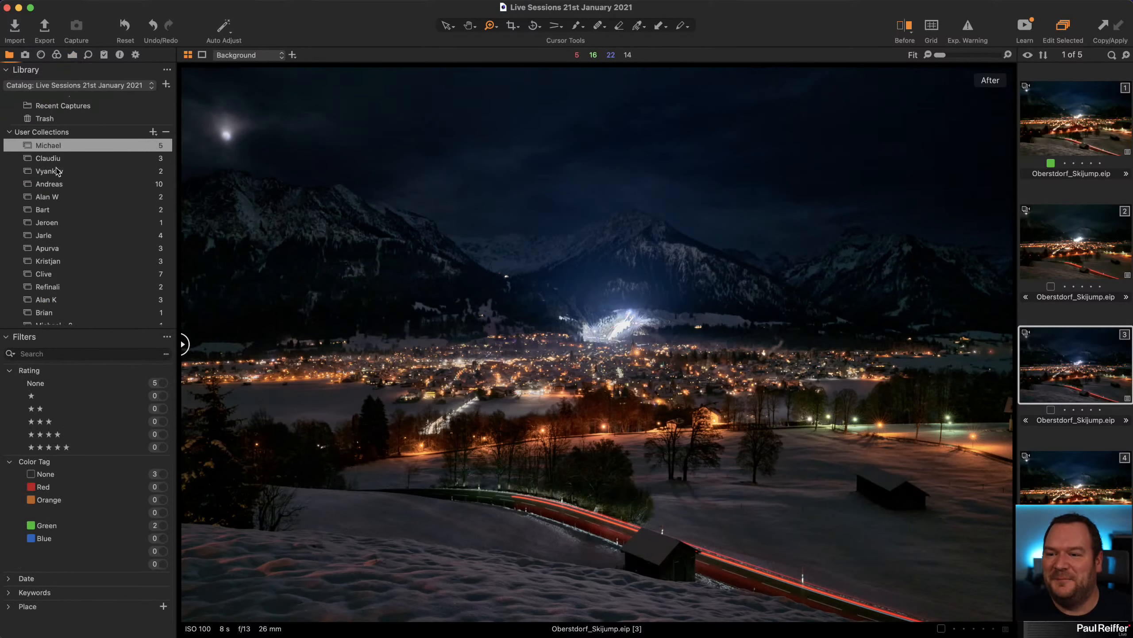
left_click(57, 159)
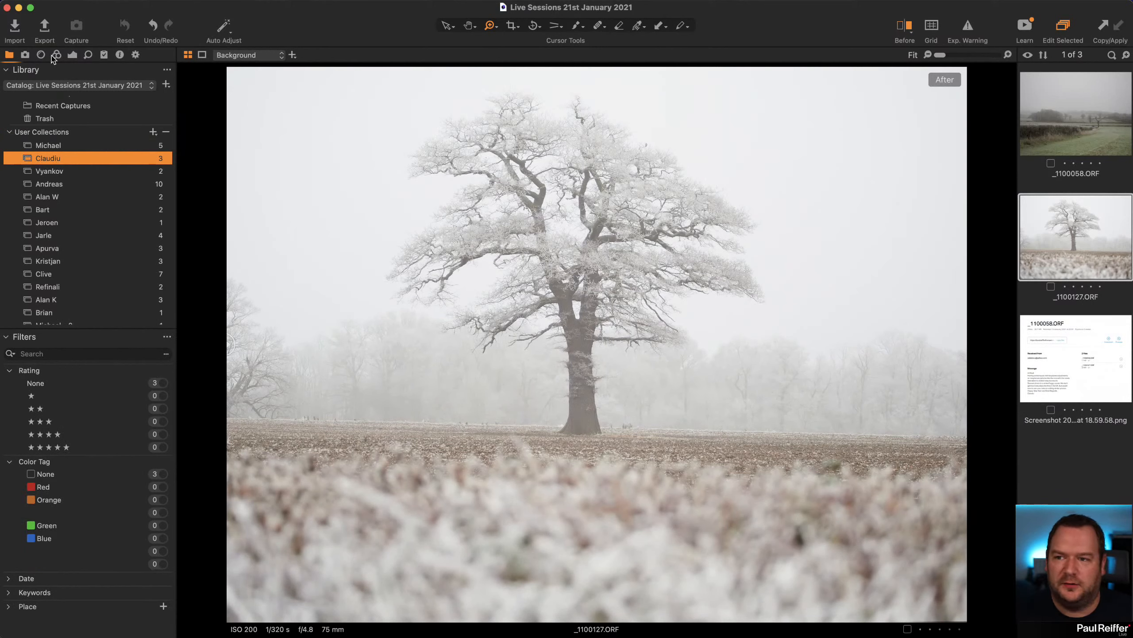
left_click(73, 55)
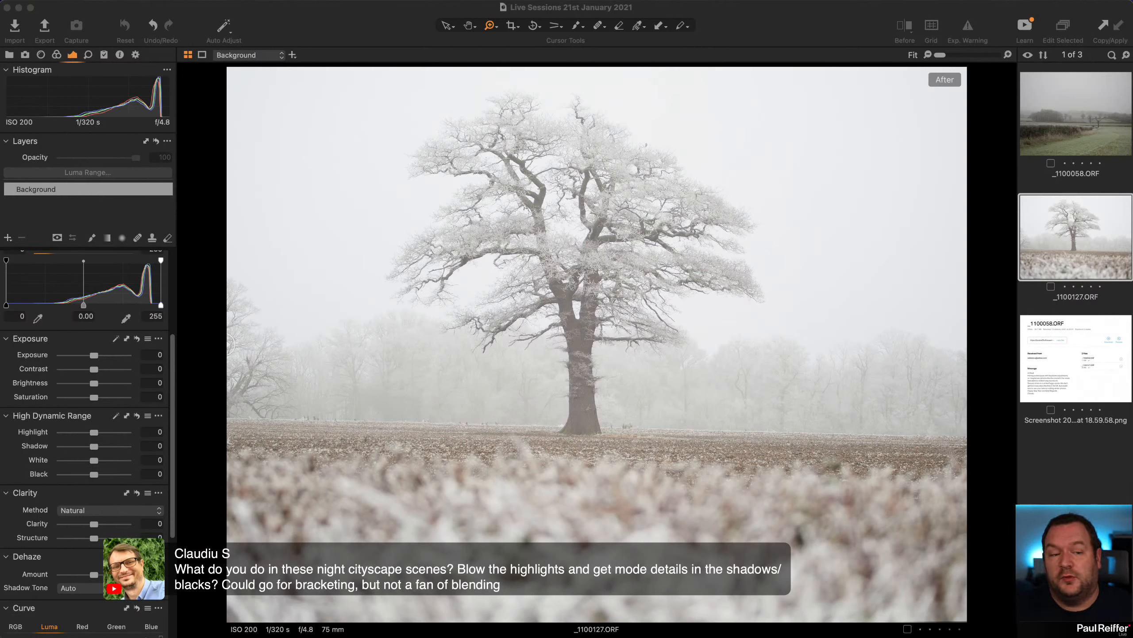
Step: Return to the first user collection and view the night photo's camera and exposure metadata
left_click(10, 55)
left_click(56, 146)
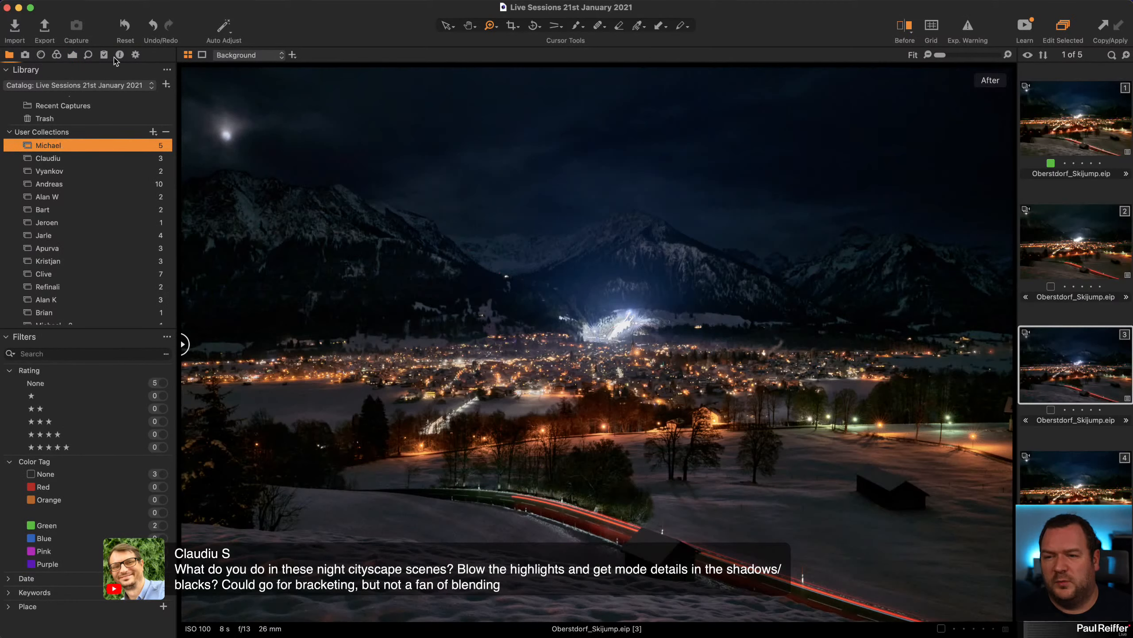
left_click(120, 54)
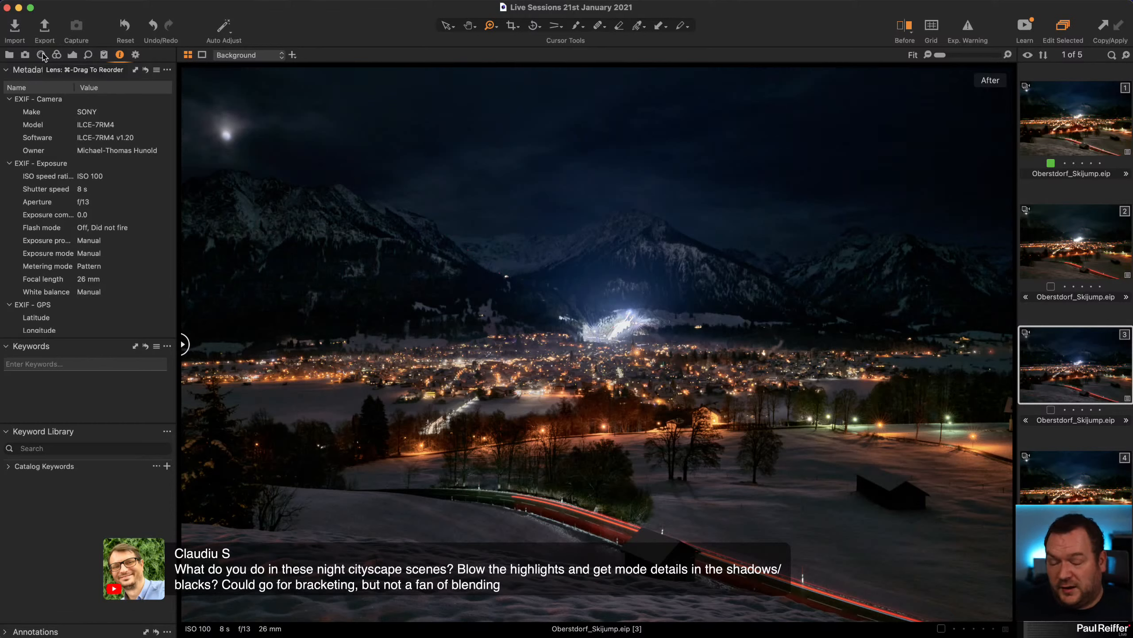
left_click(9, 55)
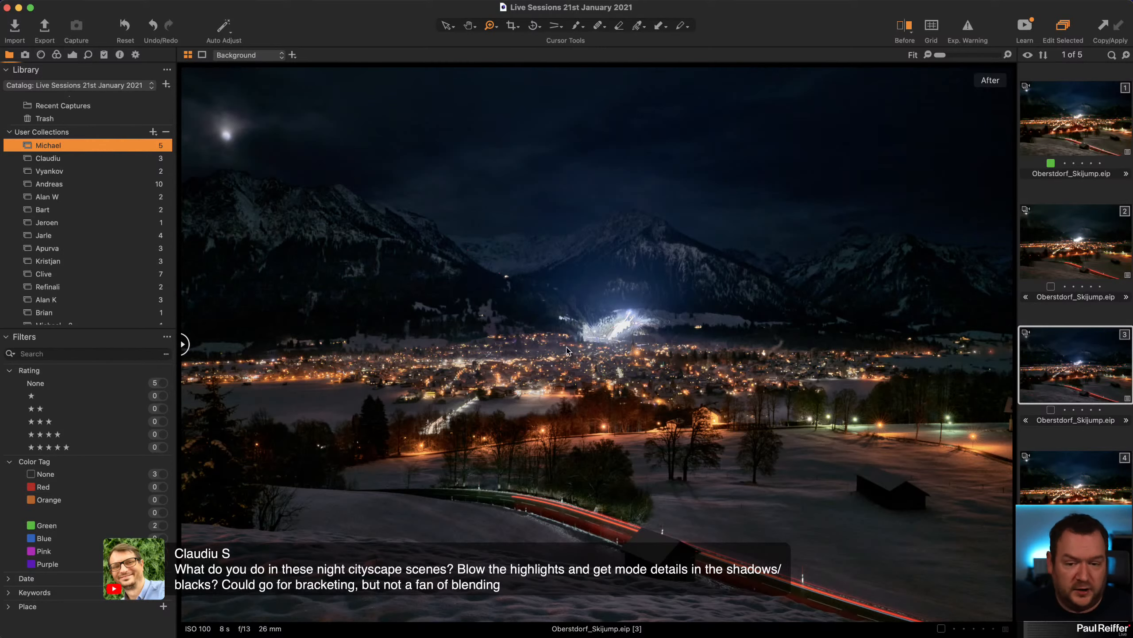
Step: Examine the highlights of the floodlit ski jump up close, and return to the full night image
left_click(596, 299)
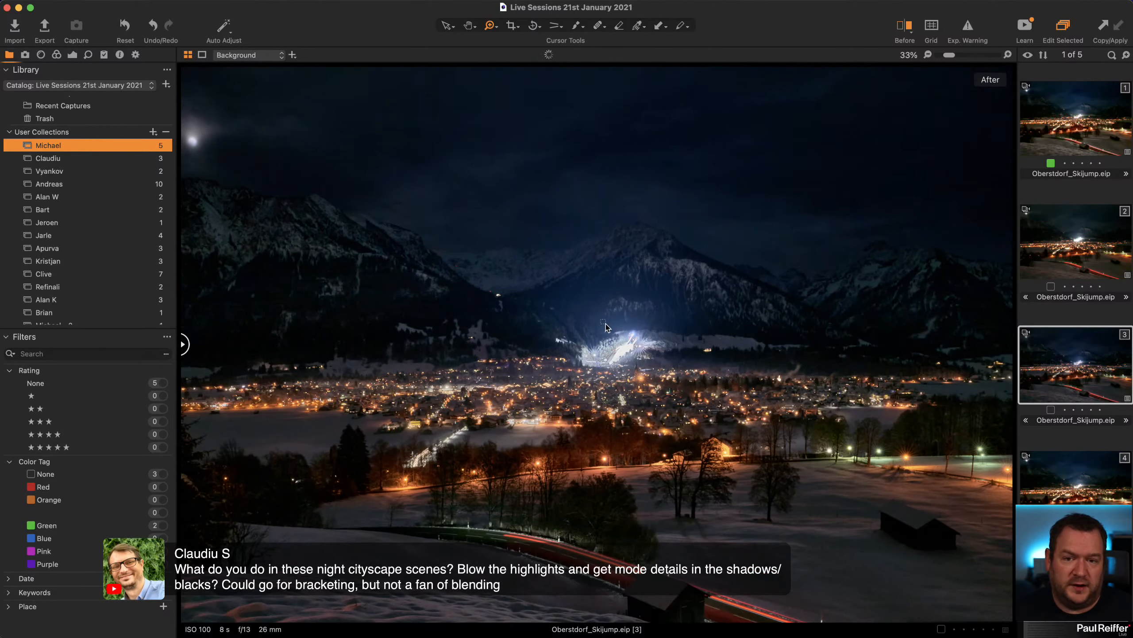
left_click_drag(606, 324, 679, 381)
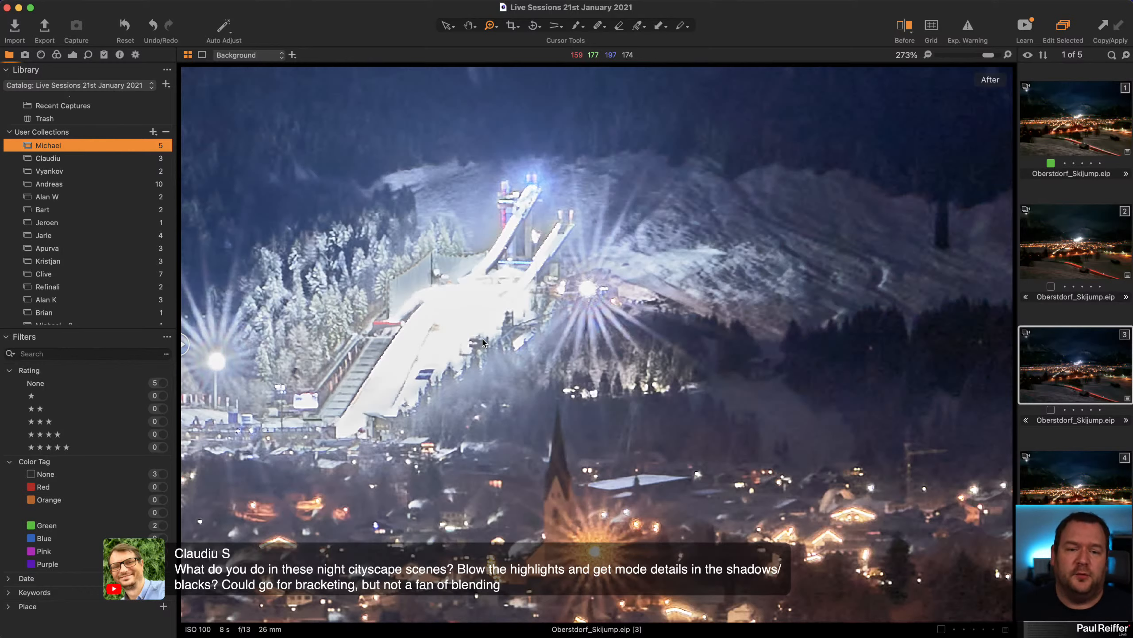
left_click(565, 350, "alt")
left_click(565, 350, "alt")
left_click(564, 350, "alt")
left_click(565, 349, "alt")
left_click(564, 350, "alt")
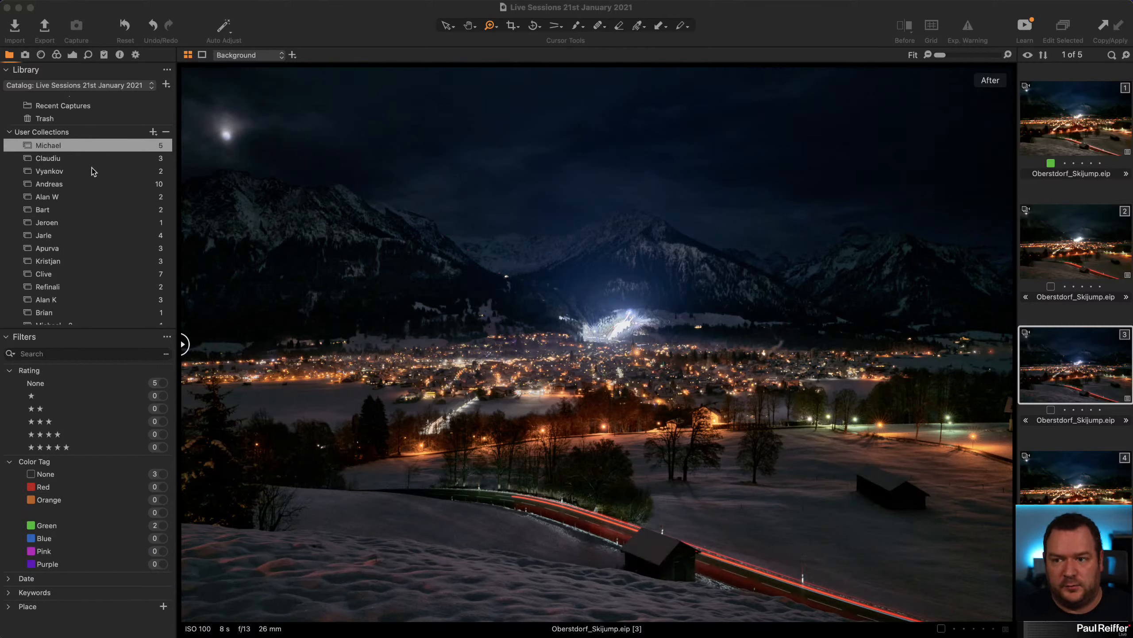
Step: Open the frosted tree photo _1100127.ORF from the second user collection and show its exposure adjustments
left_click(60, 162)
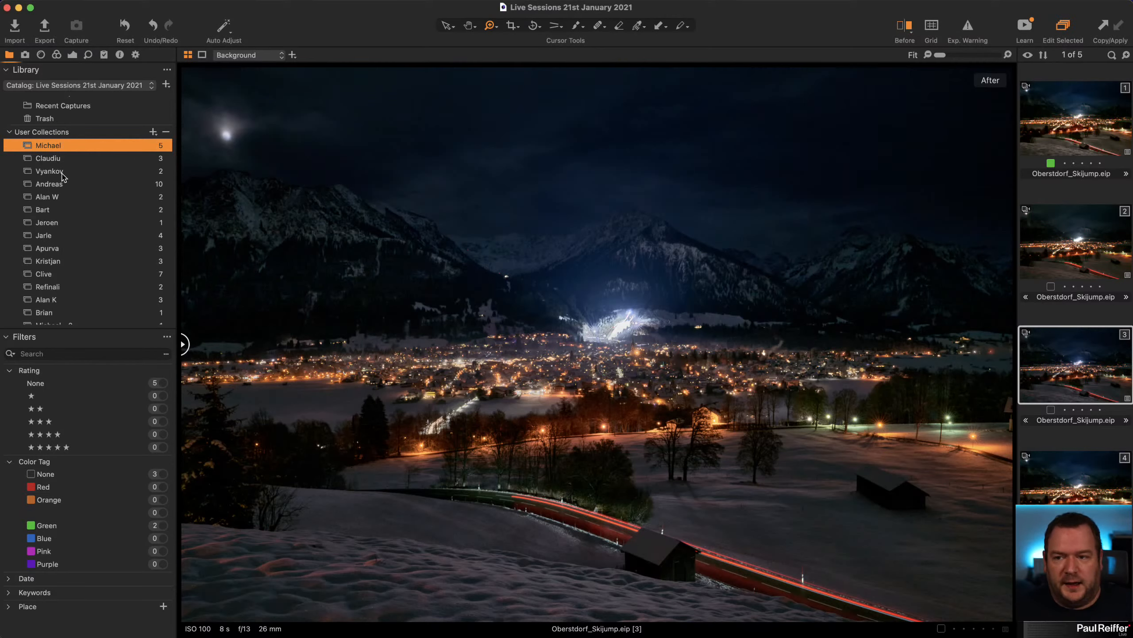
left_click(69, 160)
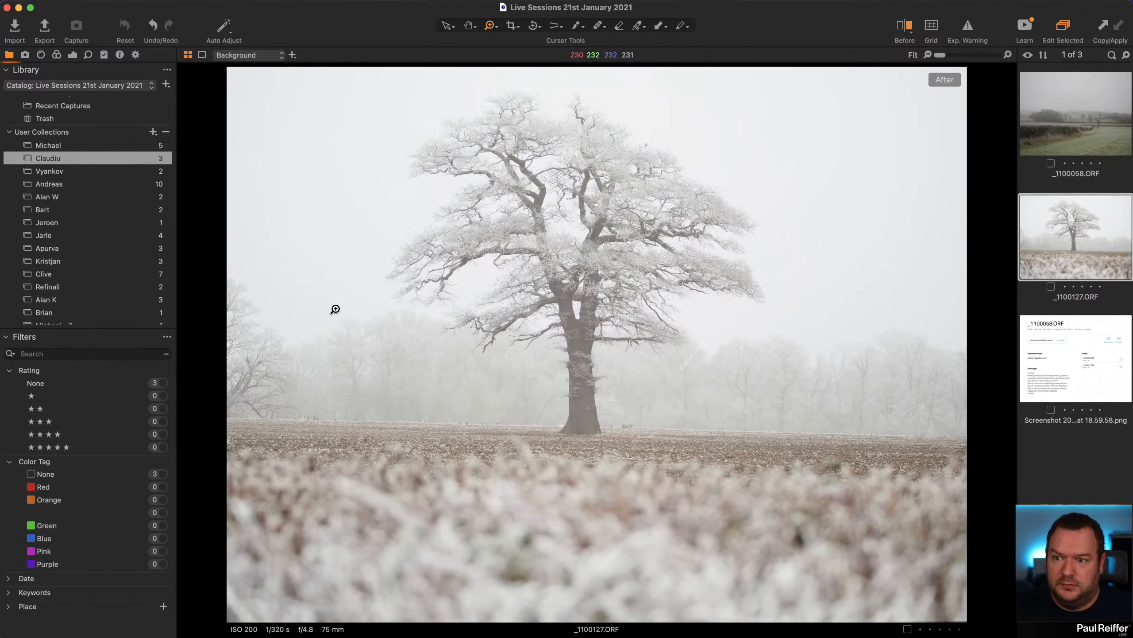
left_click(71, 54)
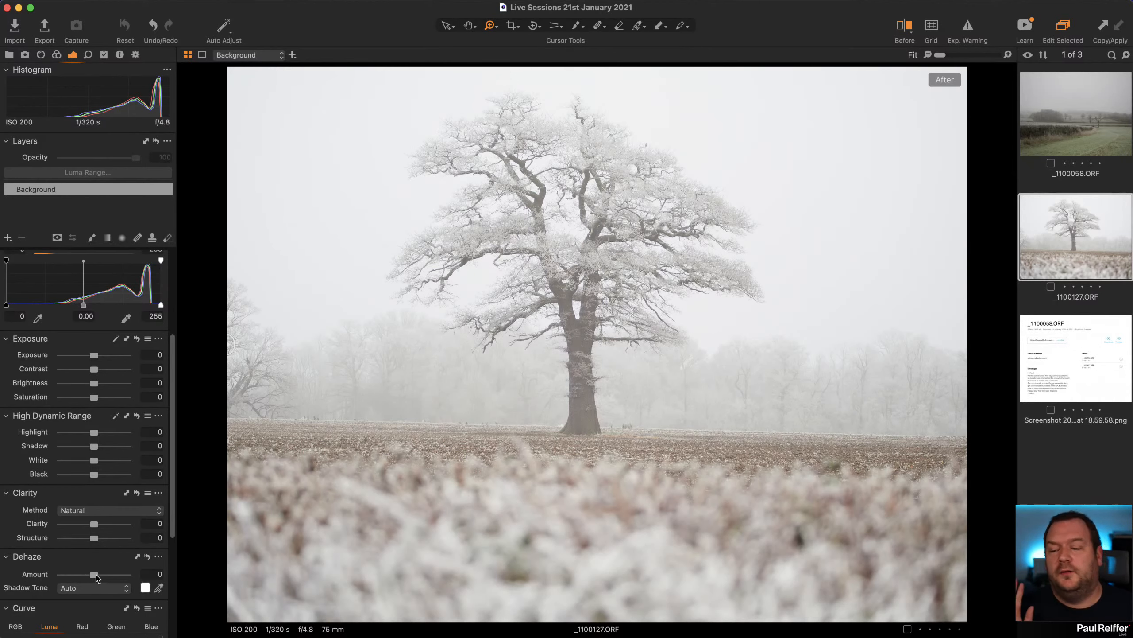
Step: Try a Dehaze amount of 81 and a negative amount on the frosted tree photo, resetting each
left_click_drag(93, 575, 122, 575)
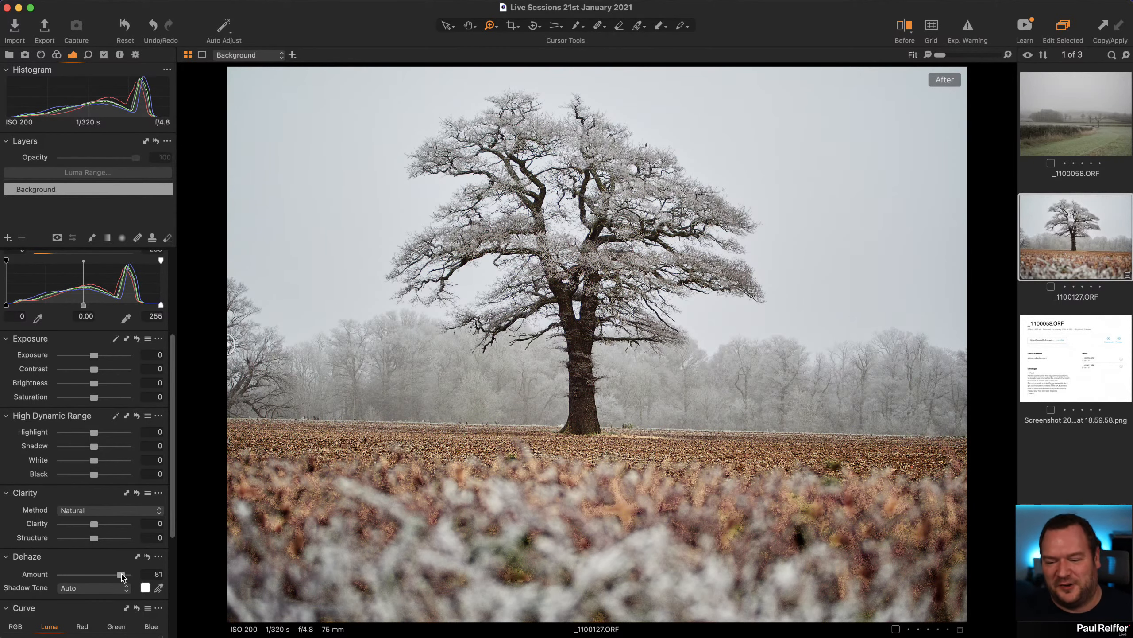
double_click(121, 574)
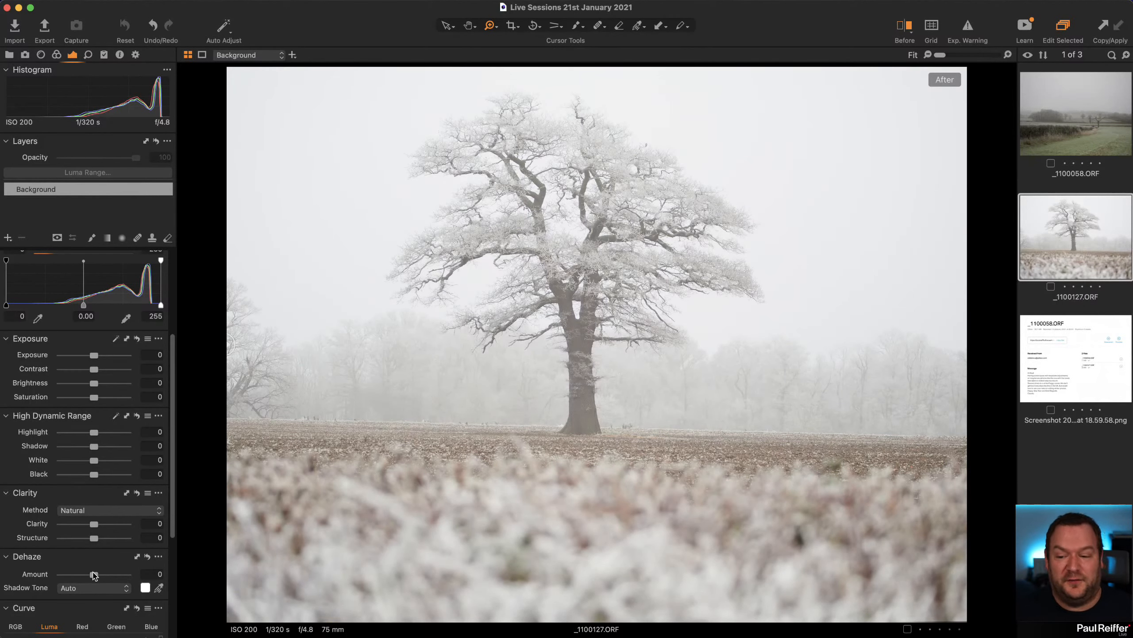
left_click_drag(93, 573, 69, 574)
double_click(68, 573)
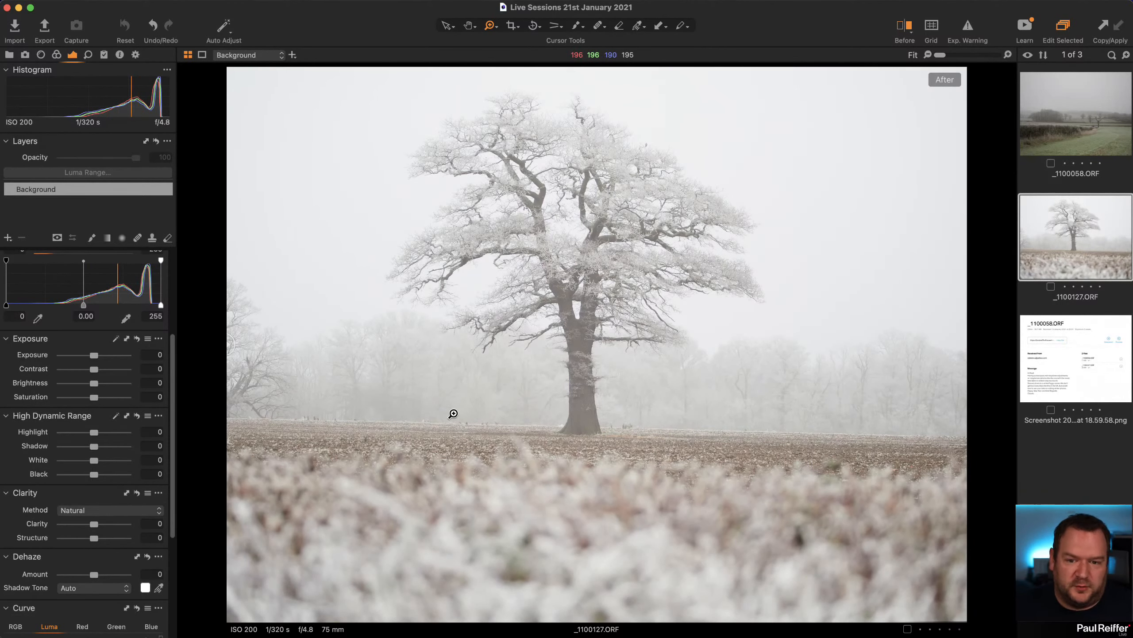
Step: Try a positive Dehaze amount on the frosted tree photo and reset it to zero
scroll(125, 491, "down", 2)
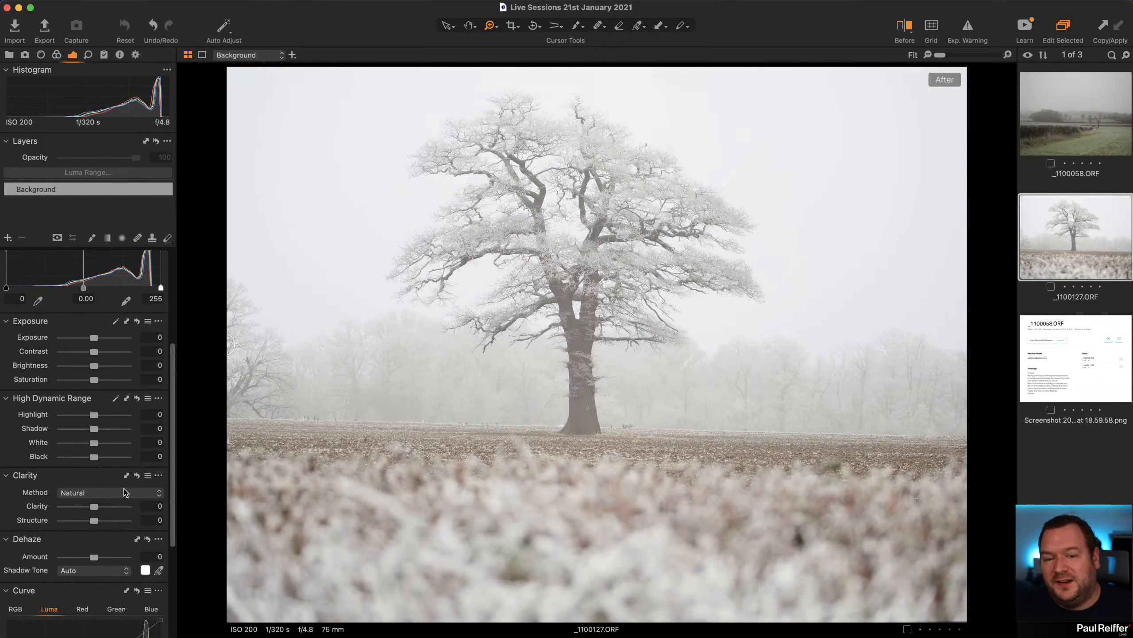
scroll(124, 488, "down", 5)
left_click_drag(94, 505, 110, 506)
double_click(111, 506)
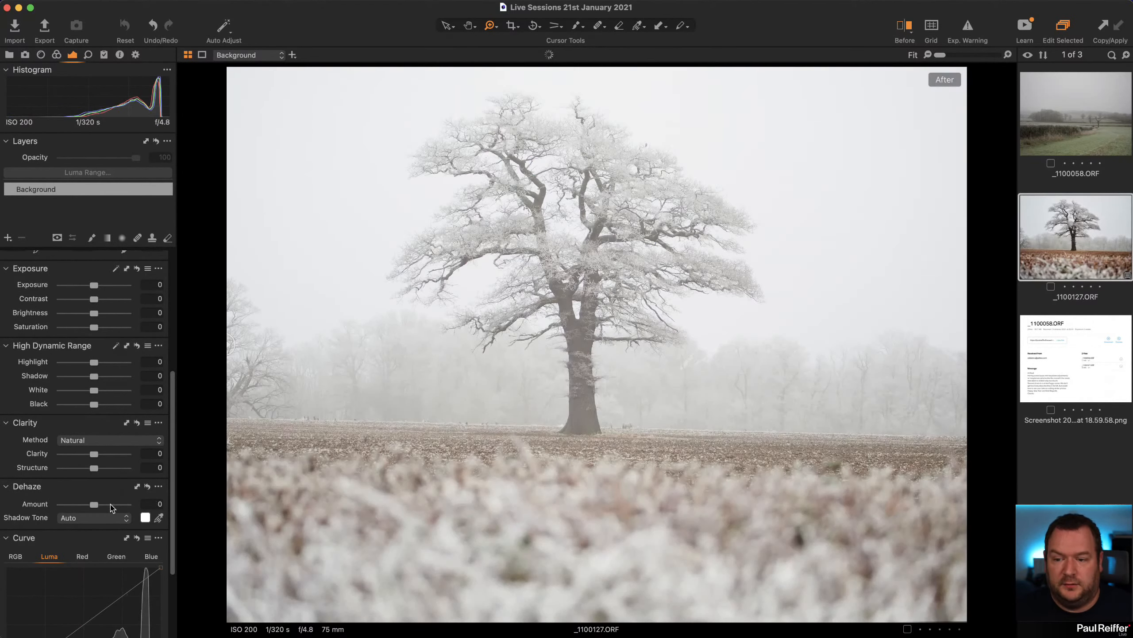
Step: Set the RGB Levels input to 7 for shadows and 246 for highlights, and compare the photo with and without the Levels change
scroll(120, 491, "down", 6)
scroll(128, 482, "up", 15)
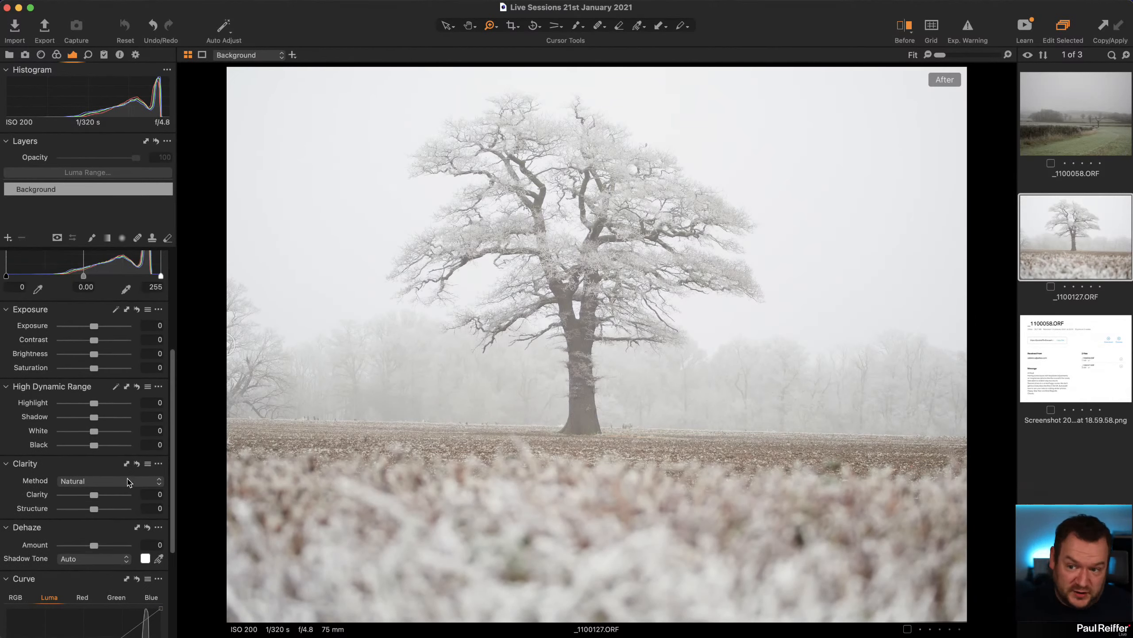
left_click_drag(160, 350, 156, 350)
left_click_drag(8, 353, 12, 355)
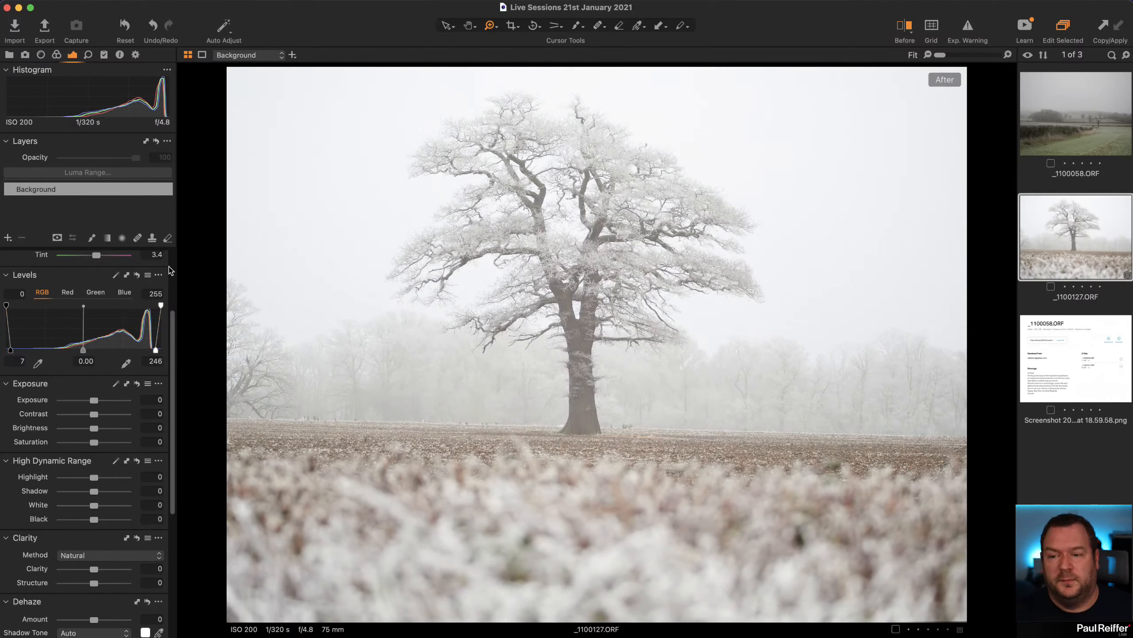
left_click(137, 275, "alt")
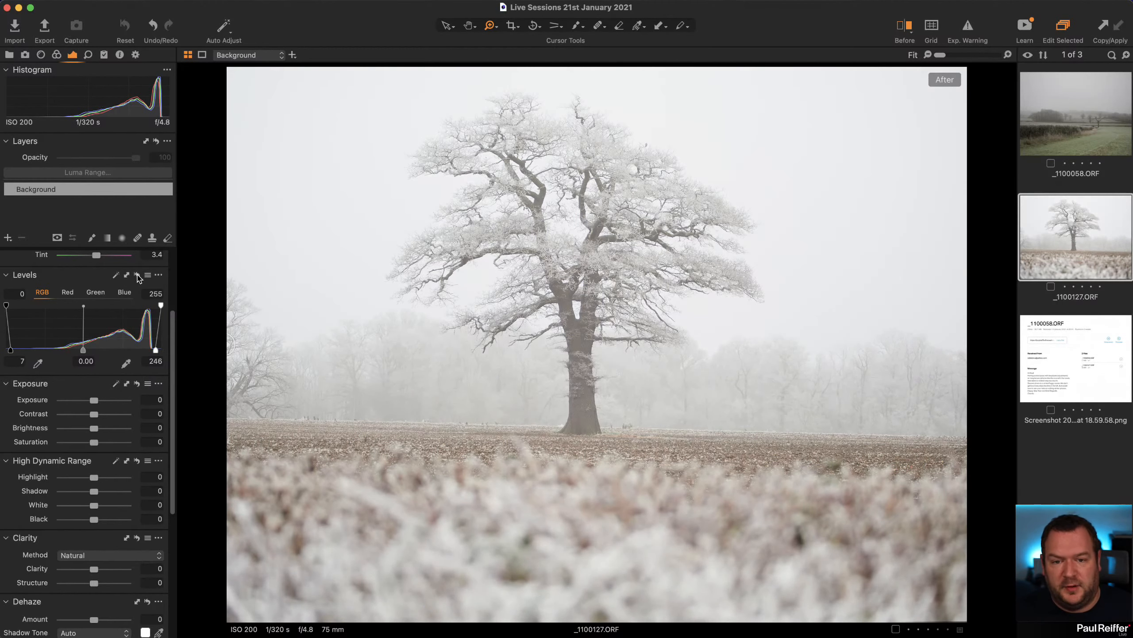
left_click(137, 275, "alt")
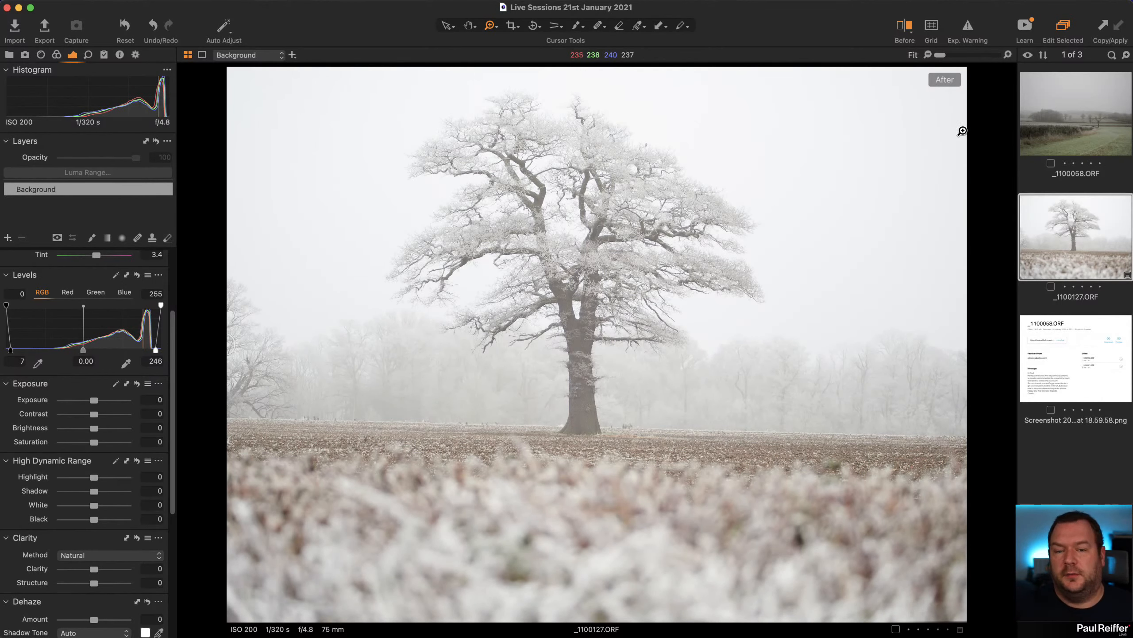
Step: Display the tree photo with a proof margin against a white viewer background
left_click(202, 55)
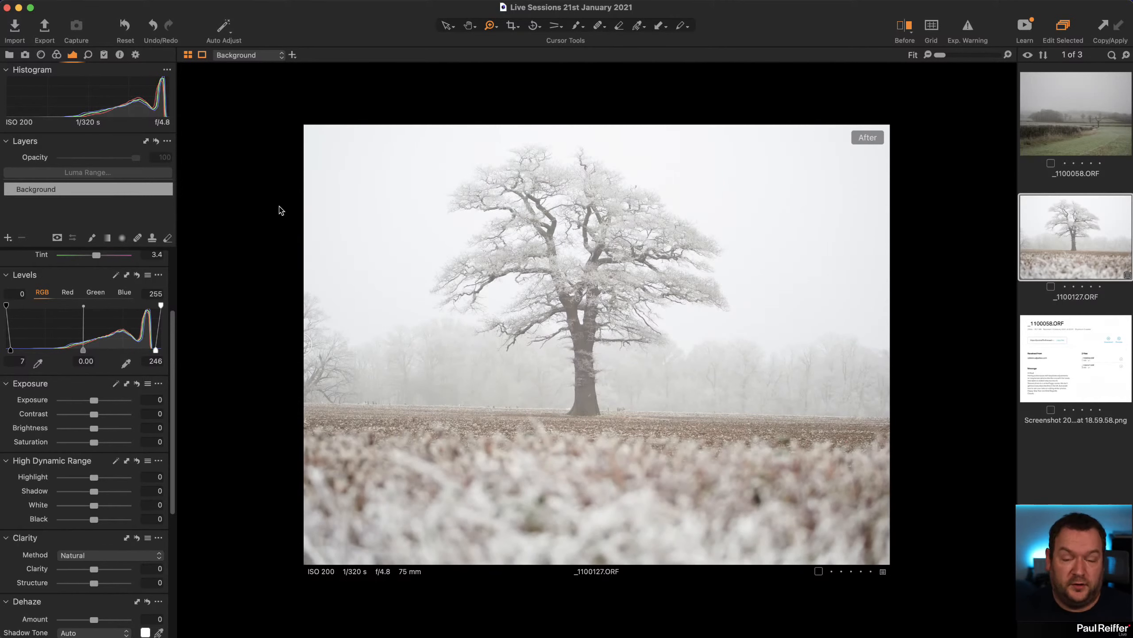
right_click(249, 167)
left_click(284, 237)
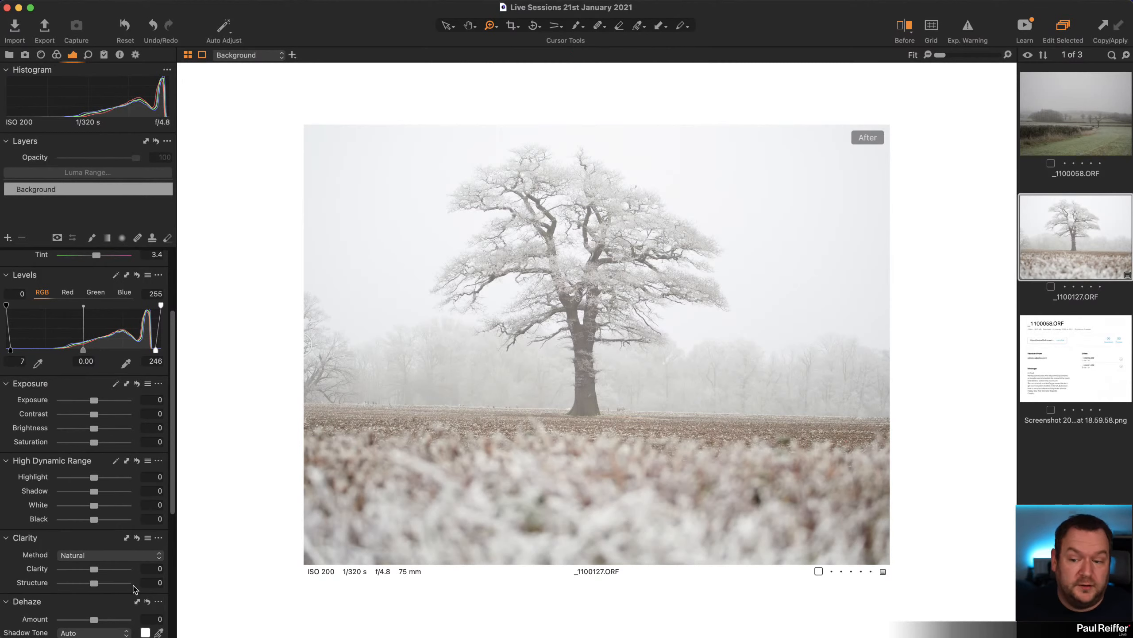
Step: Set the Levels highlight input to 241, using the exposure warning to check the sky around the tree for clipping
scroll(134, 589, "down", 3)
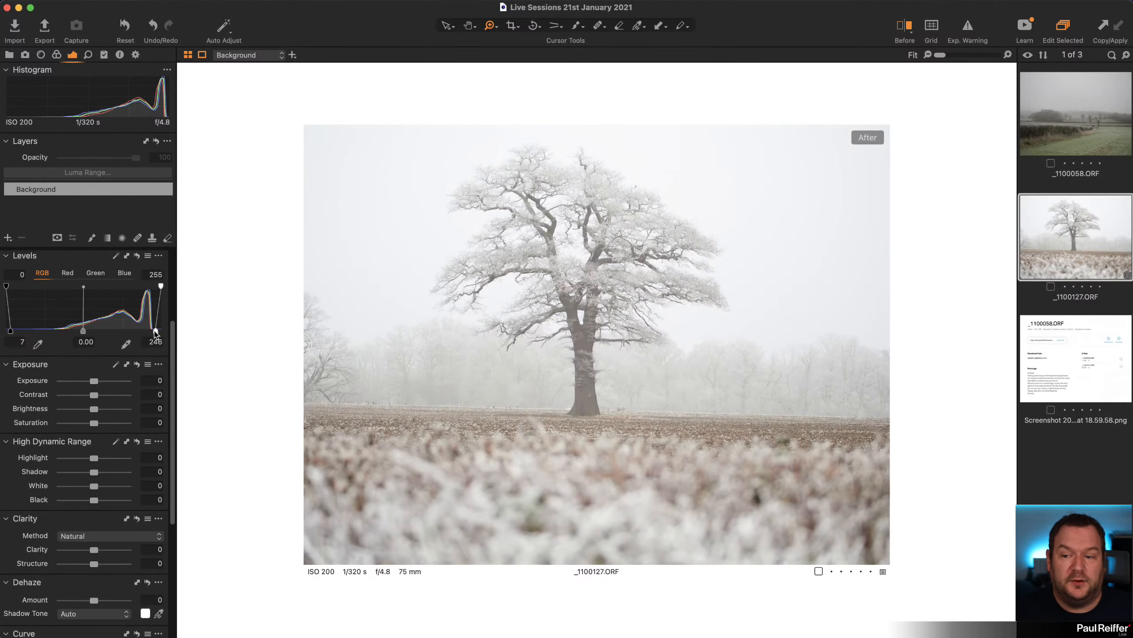
left_click_drag(155, 332, 150, 335)
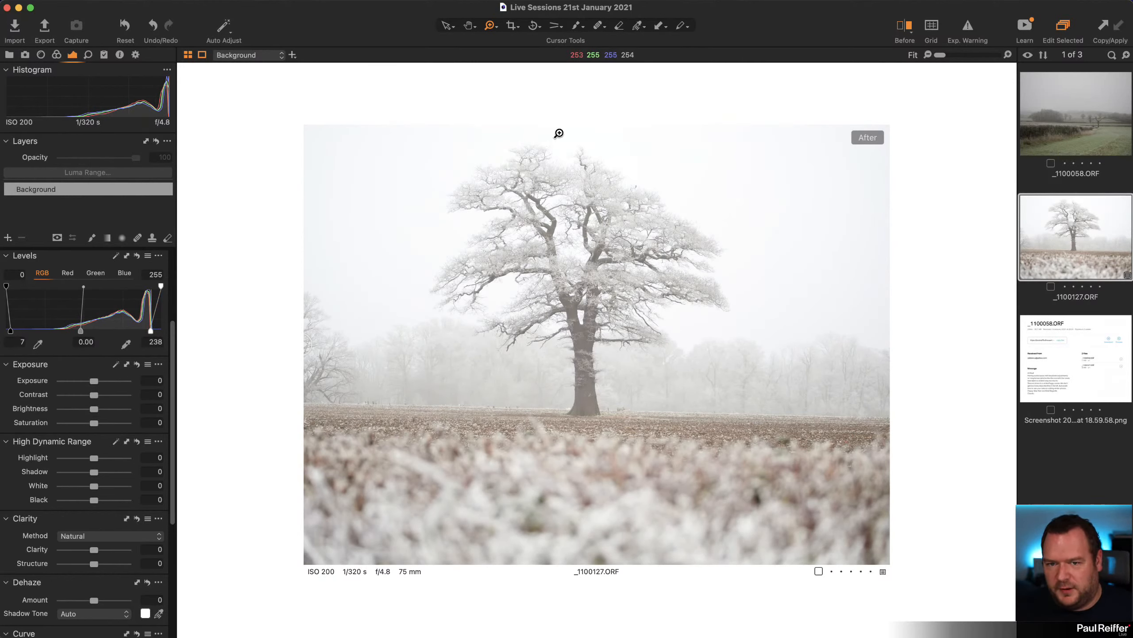
left_click(968, 27)
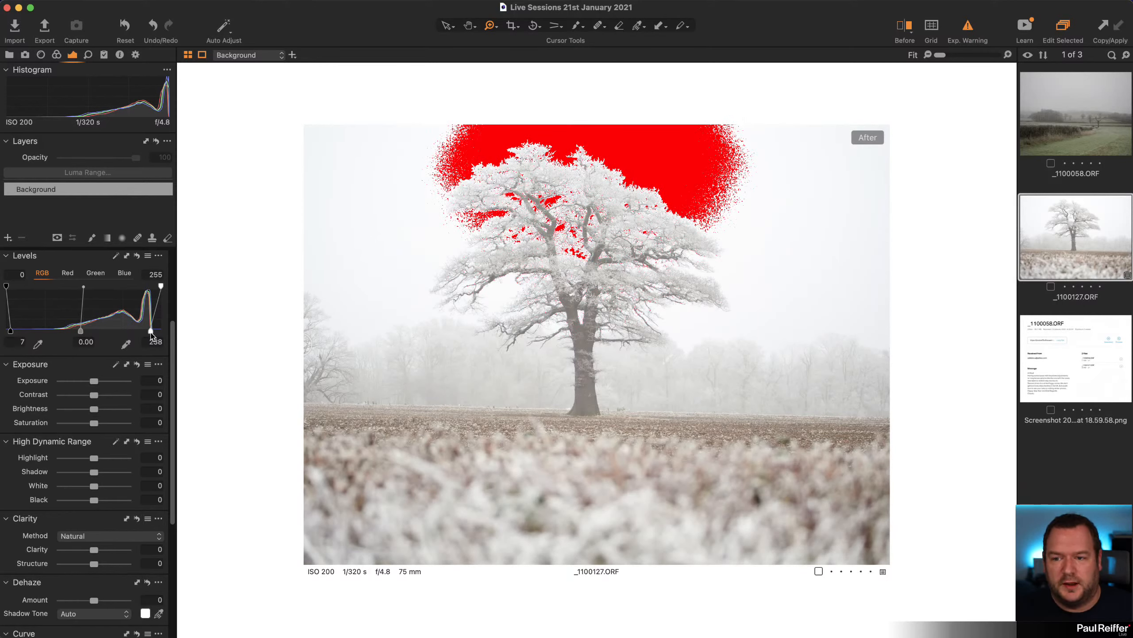
left_click_drag(151, 334, 153, 330)
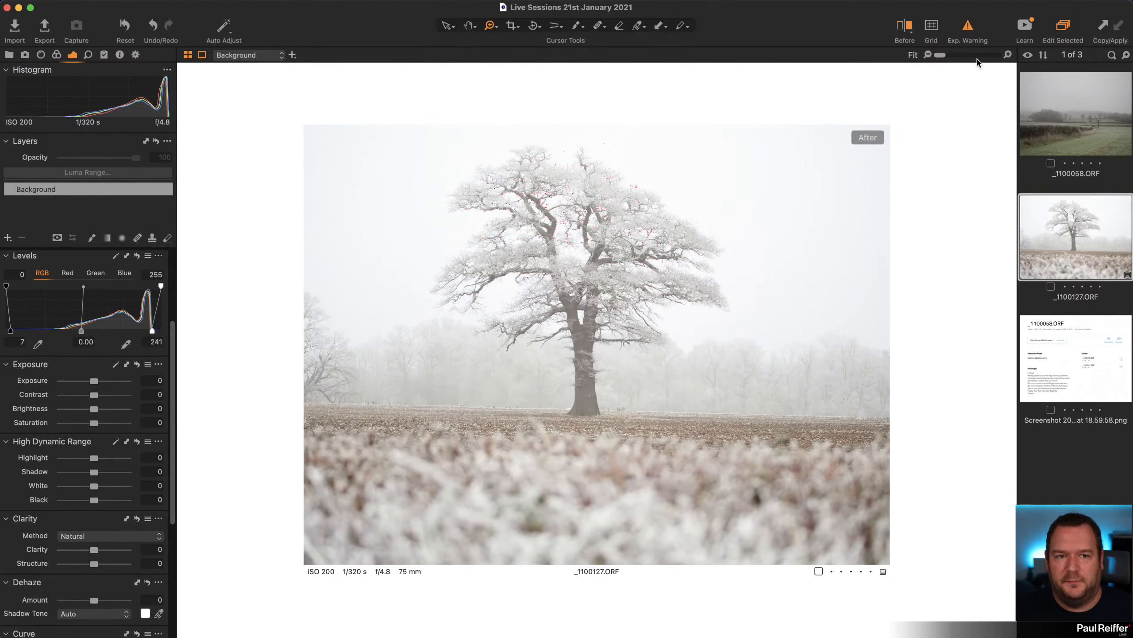
left_click(969, 34)
Step: Remove the proof margin and return the viewer background to black
left_click(202, 56)
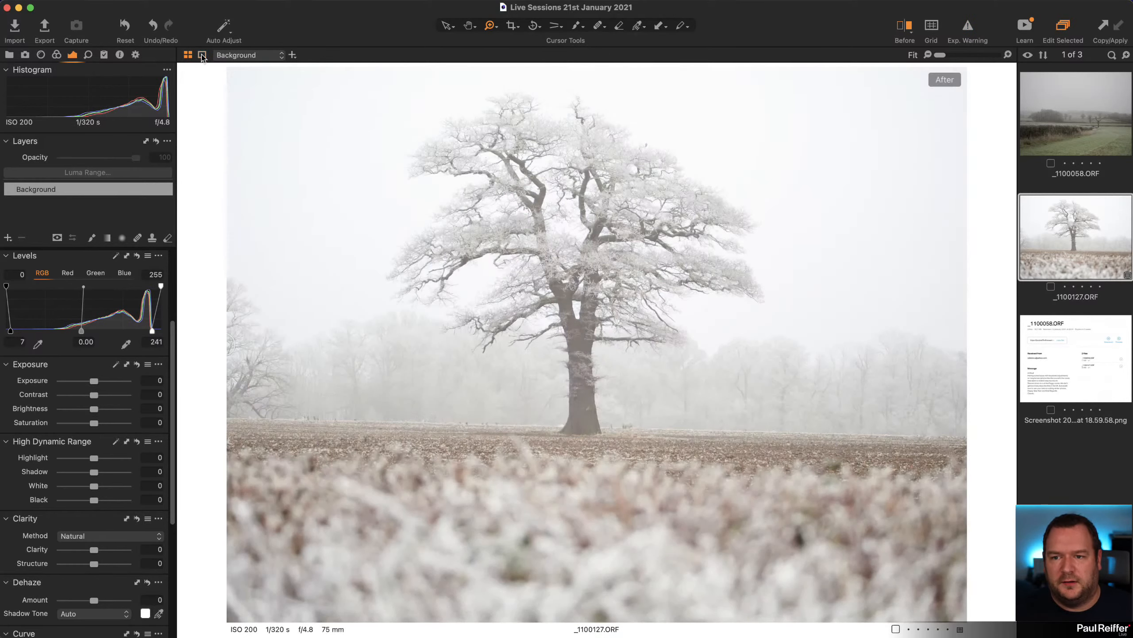
right_click(213, 143)
left_click(235, 148)
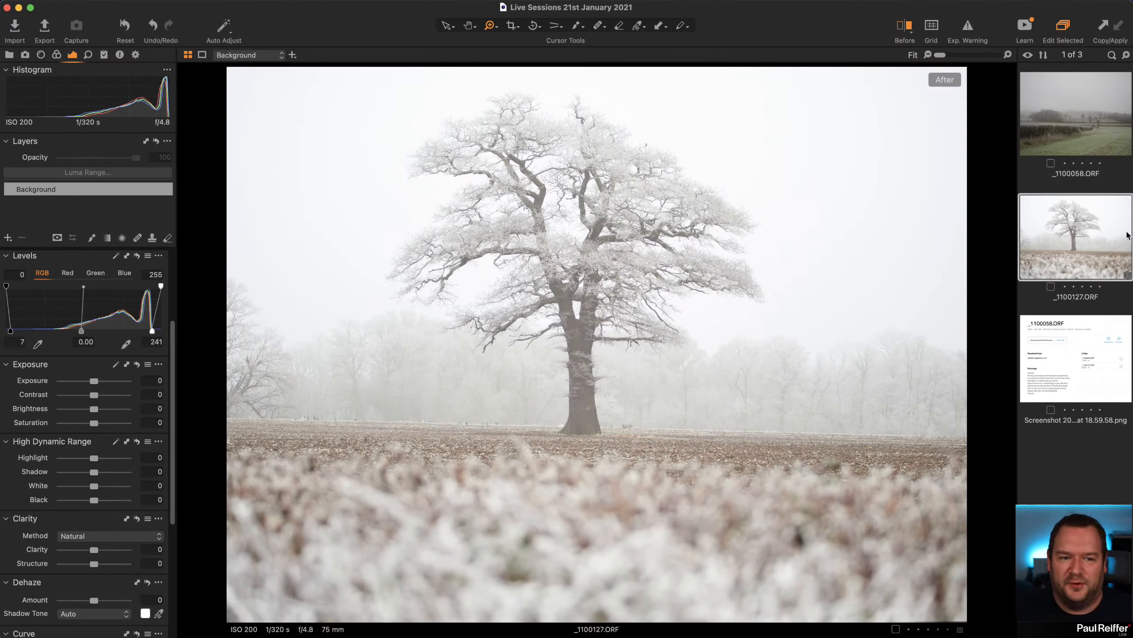
Step: Clone the edited variant of the frosted tree photo _1100127.ORF
right_click(1092, 219)
left_click(1118, 269)
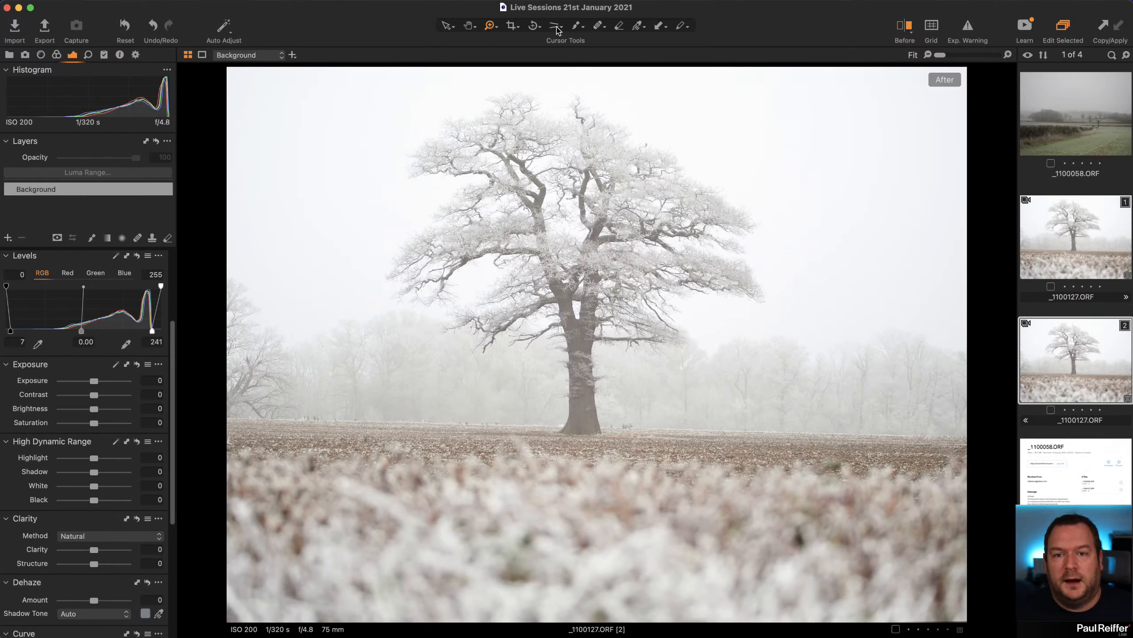
Step: Try to straighten the cloned variant by drawing a line along the field's horizon, and undo the rotation
left_click(537, 28)
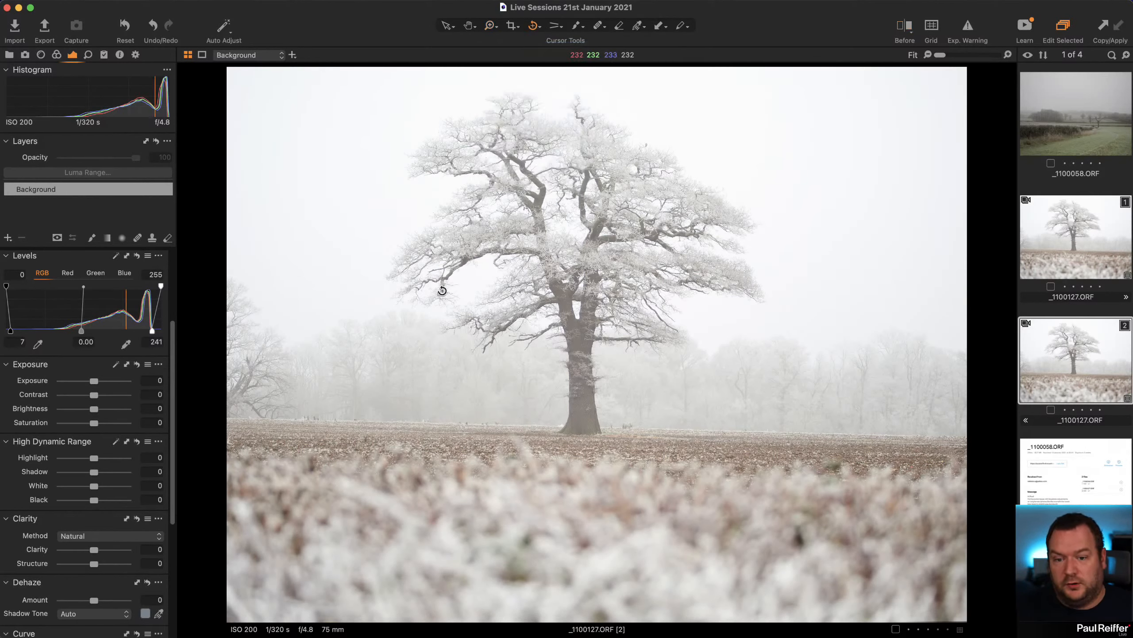
left_click_drag(285, 417, 946, 434)
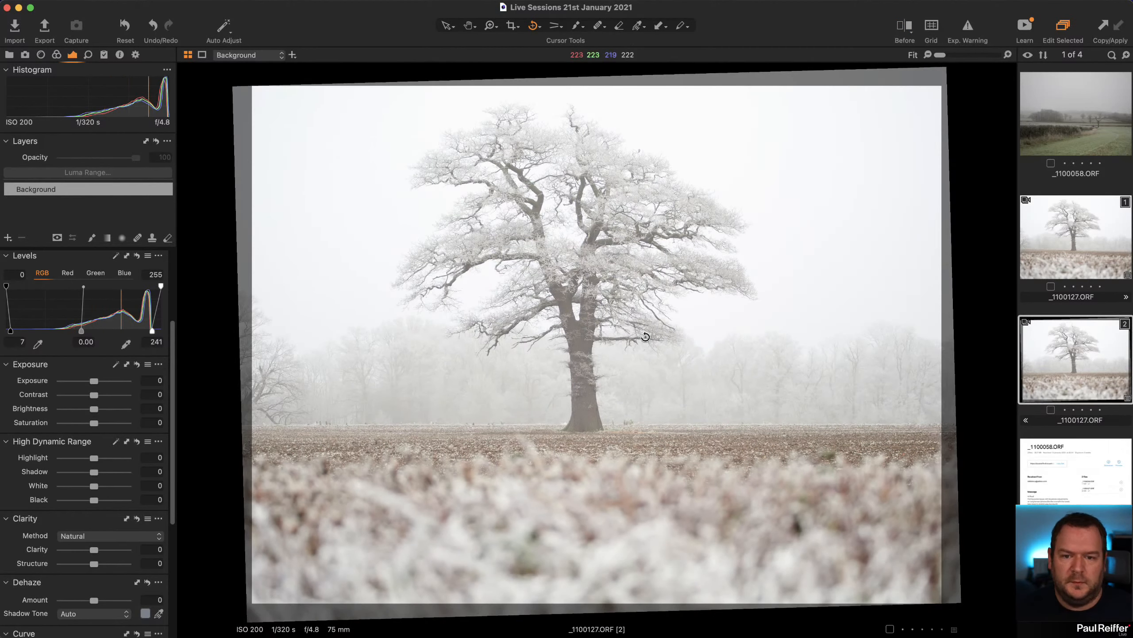
left_click(448, 27)
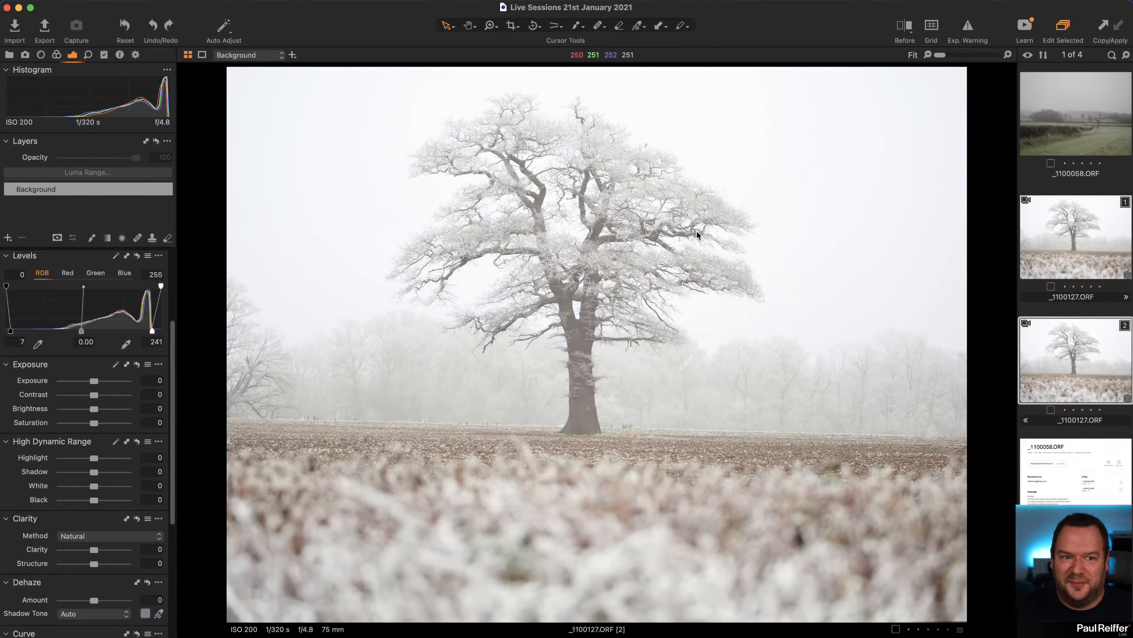
Step: Apply a horizontal Keystone correction to the cloned variant, raising the lower guide's left end slightly to level the slanting horizon
left_click(555, 27)
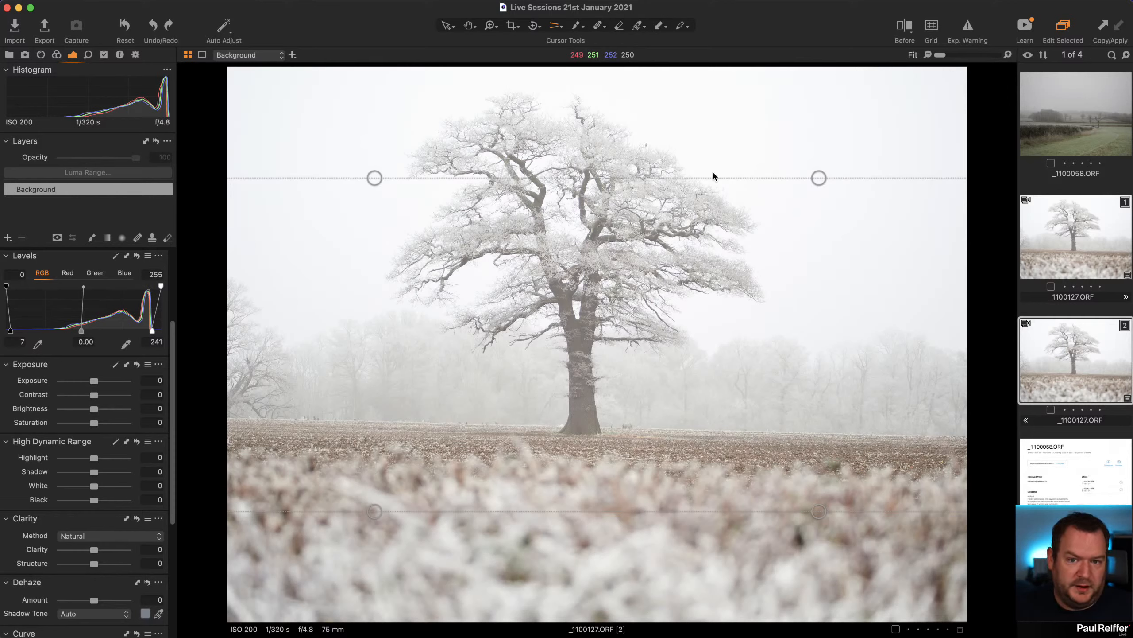
left_click(374, 512)
left_click_drag(374, 512, 374, 498)
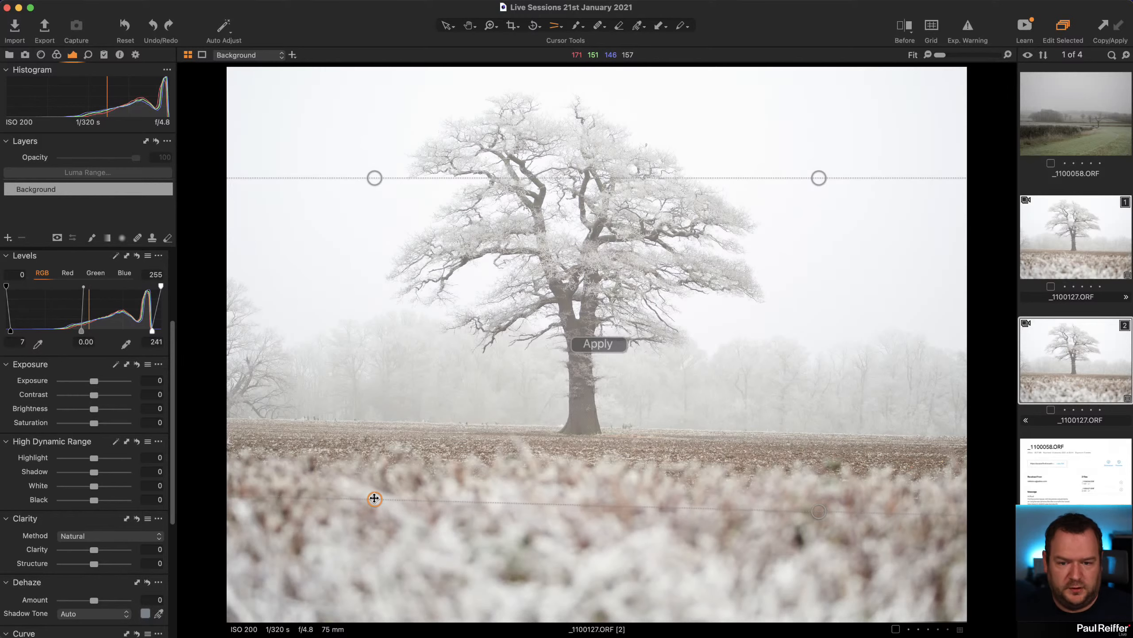
left_click(598, 344)
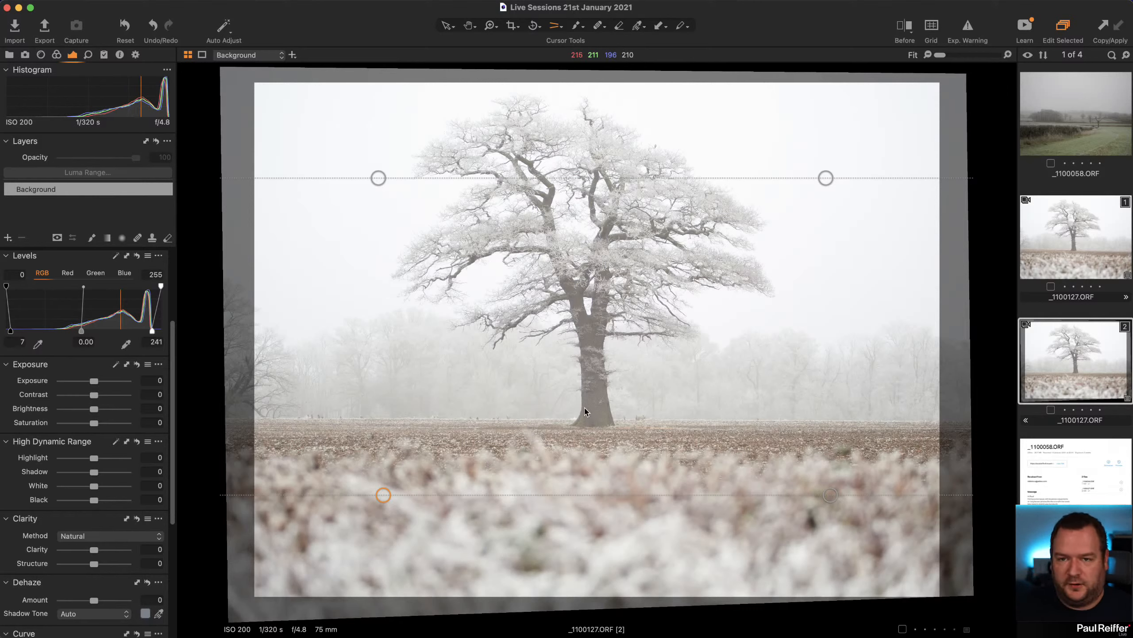
left_click(447, 26)
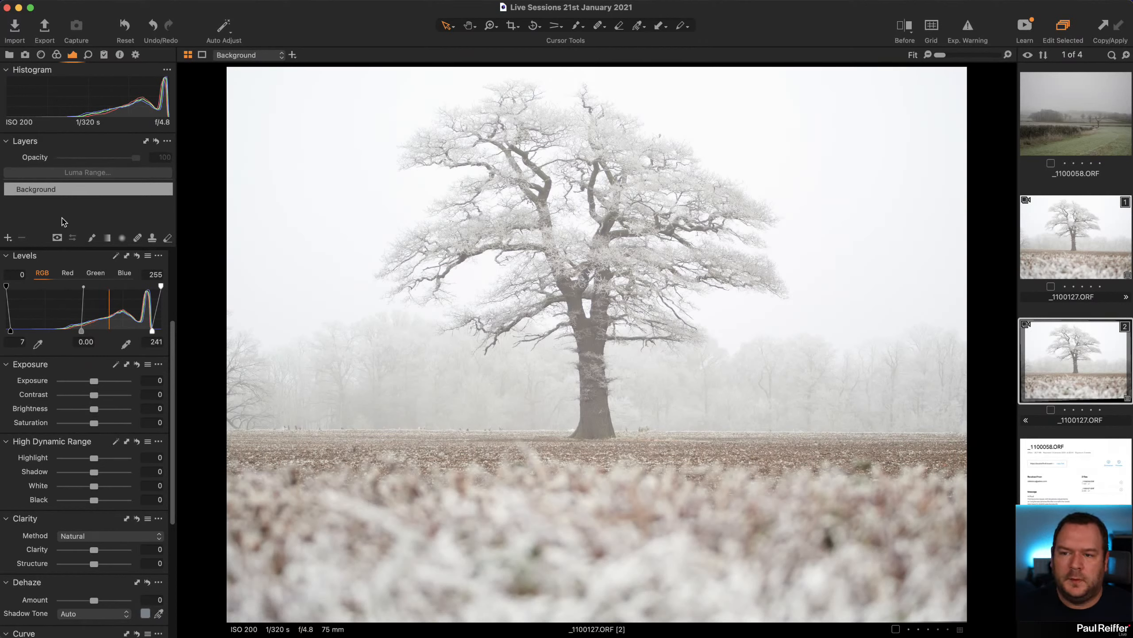
Step: Create a linear gradient mask on a new adjustment layer covering the frosted foreground, fading out around the base of the tree
scroll(102, 441, "up", 5)
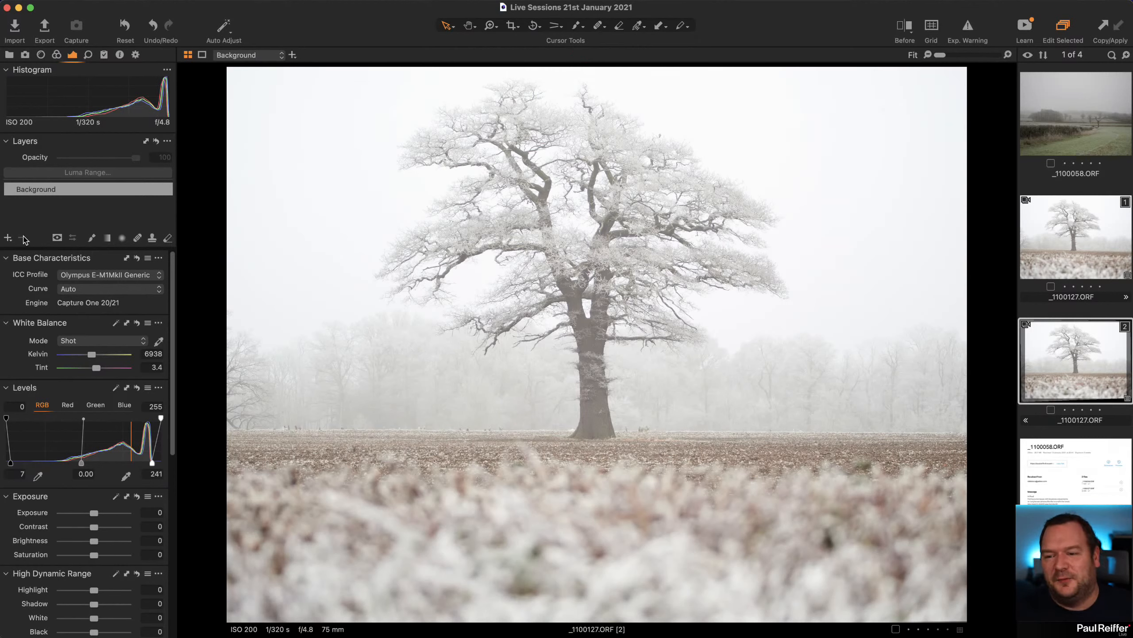
left_click(107, 238)
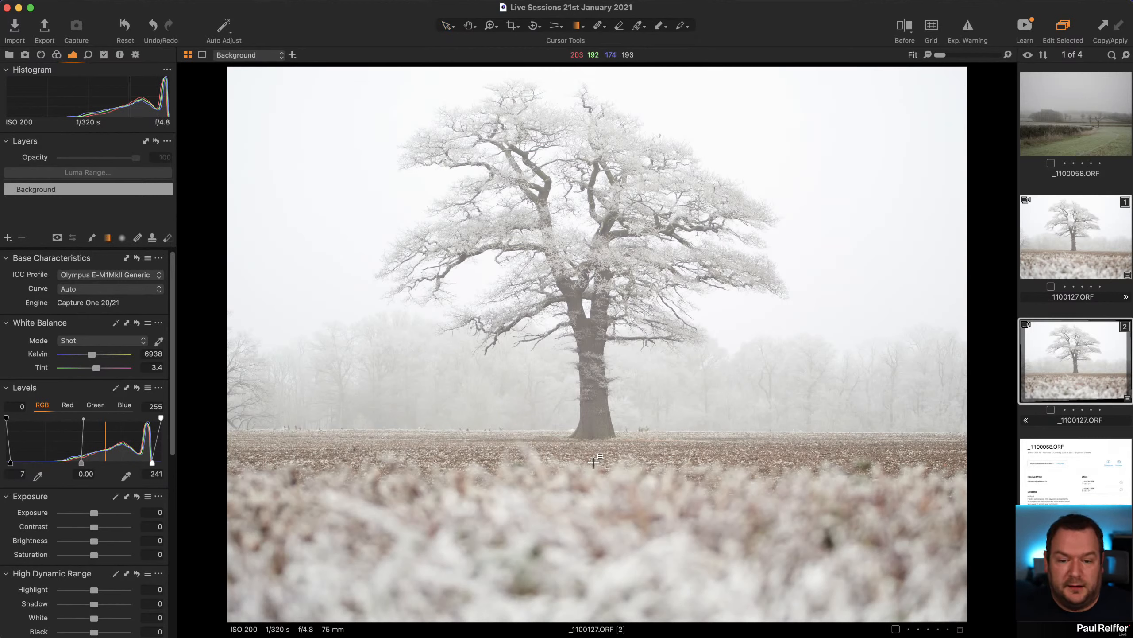
left_click_drag(593, 475, 593, 422)
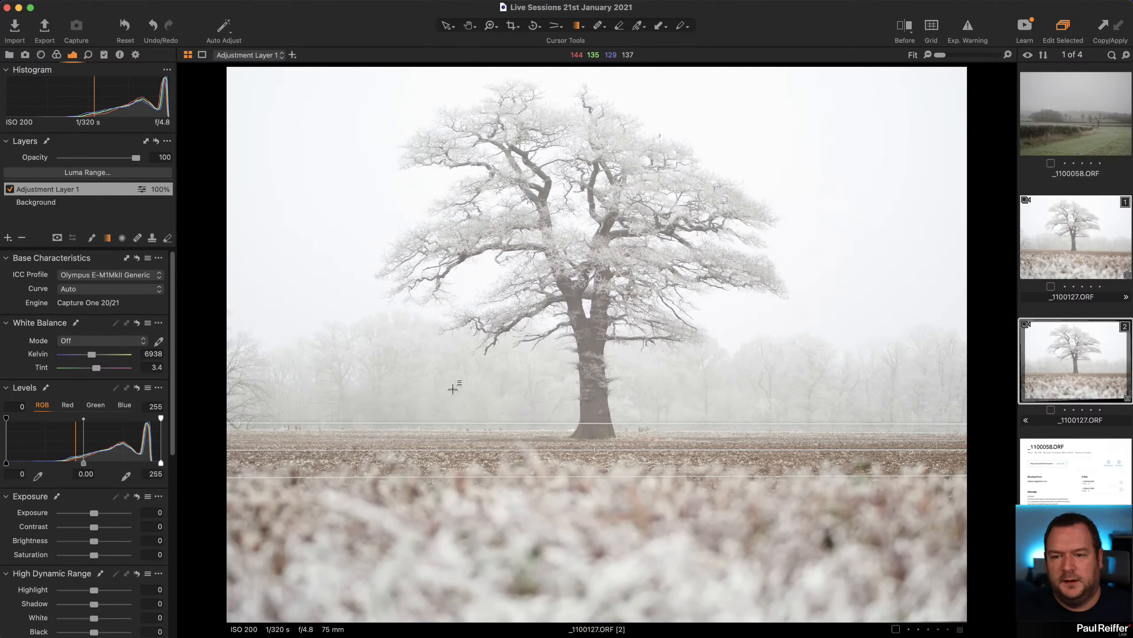
Step: Set the foreground layer's Dehaze amount to -49 and sample its shadow tone from the pale sky beside the tree
scroll(66, 512, "down", 10)
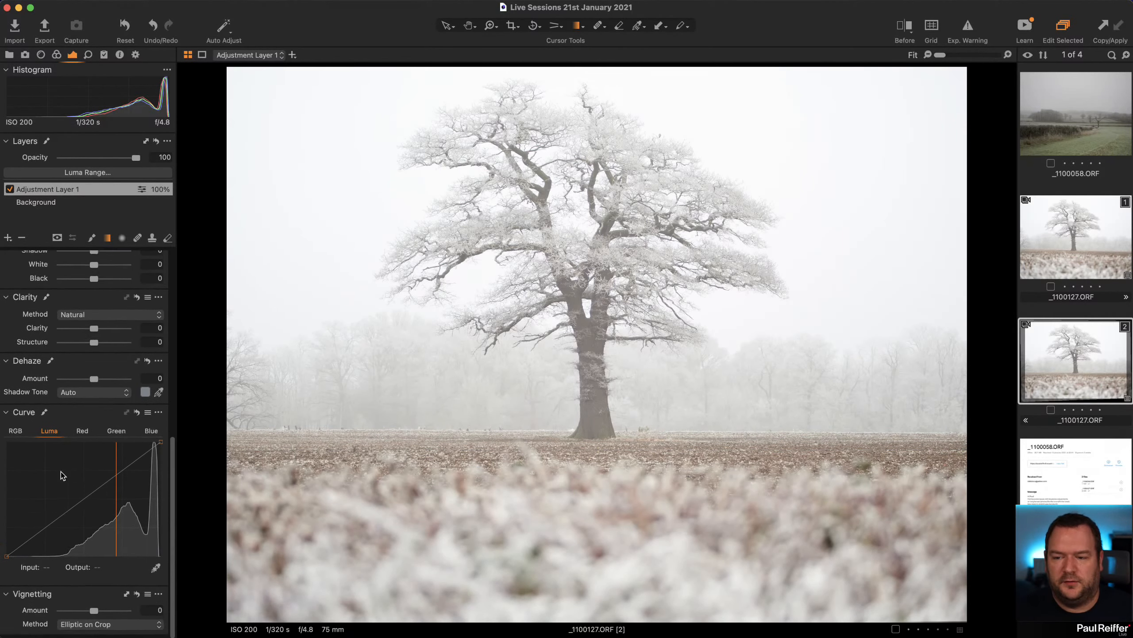
left_click_drag(95, 383, 78, 384)
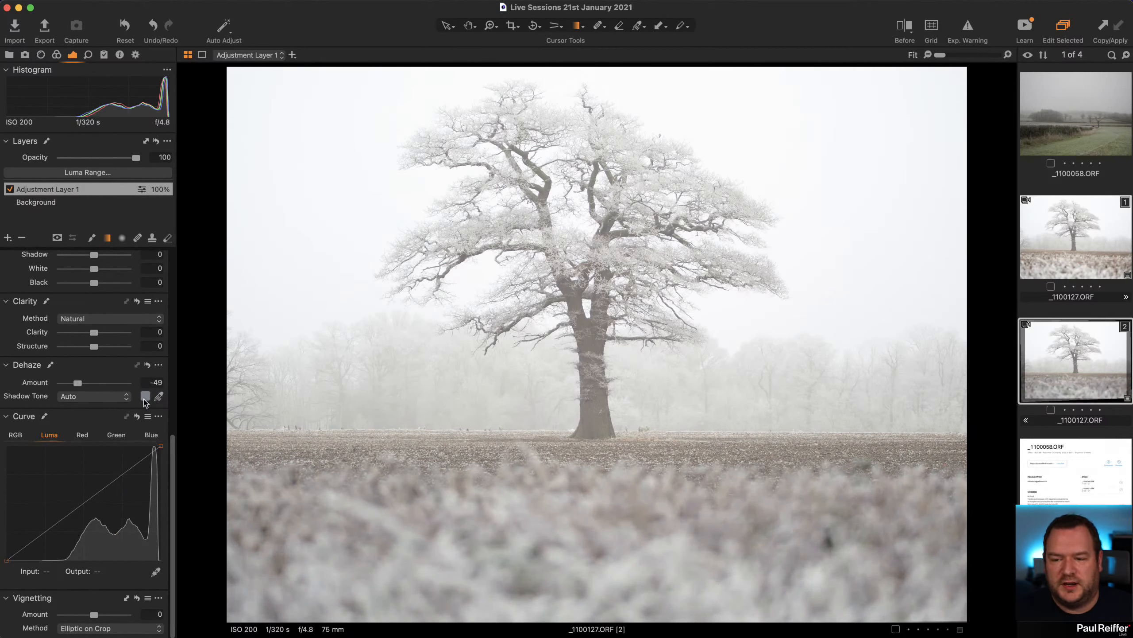
left_click(159, 396)
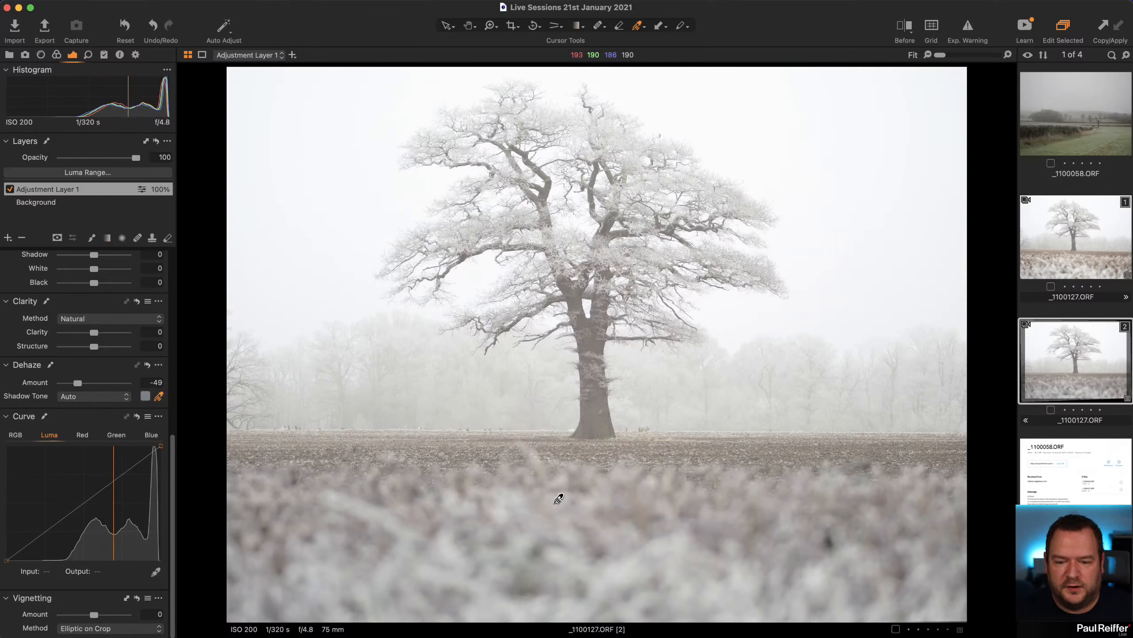
left_click(812, 289)
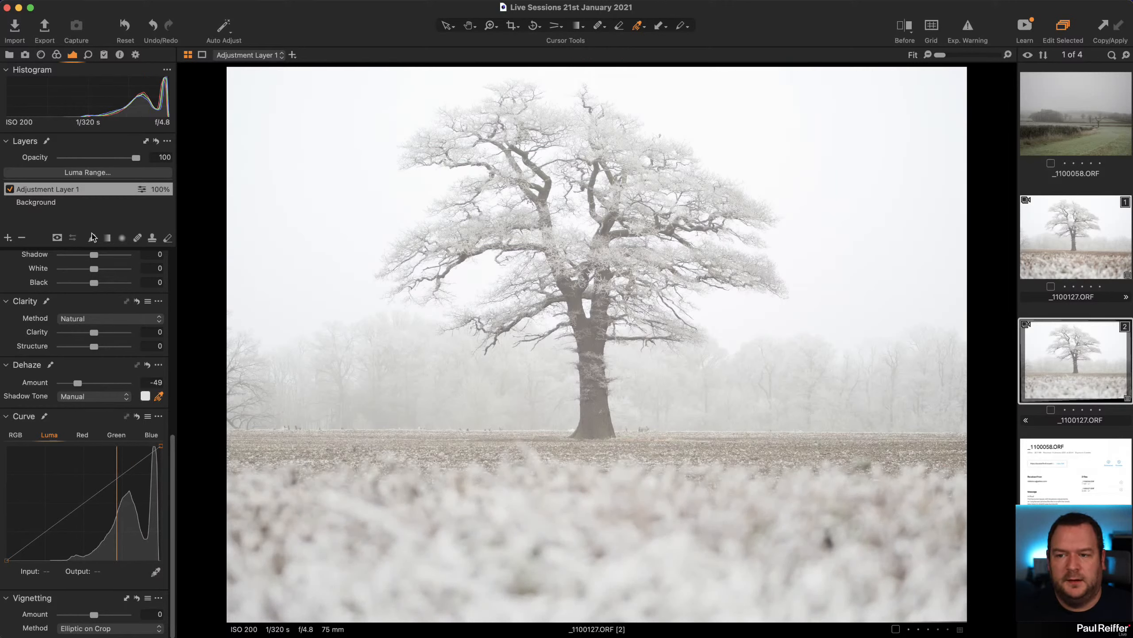
Step: Compare the photo with the foreground adjustment layer off and on, and set the layer's opacity to 47
left_click(10, 189)
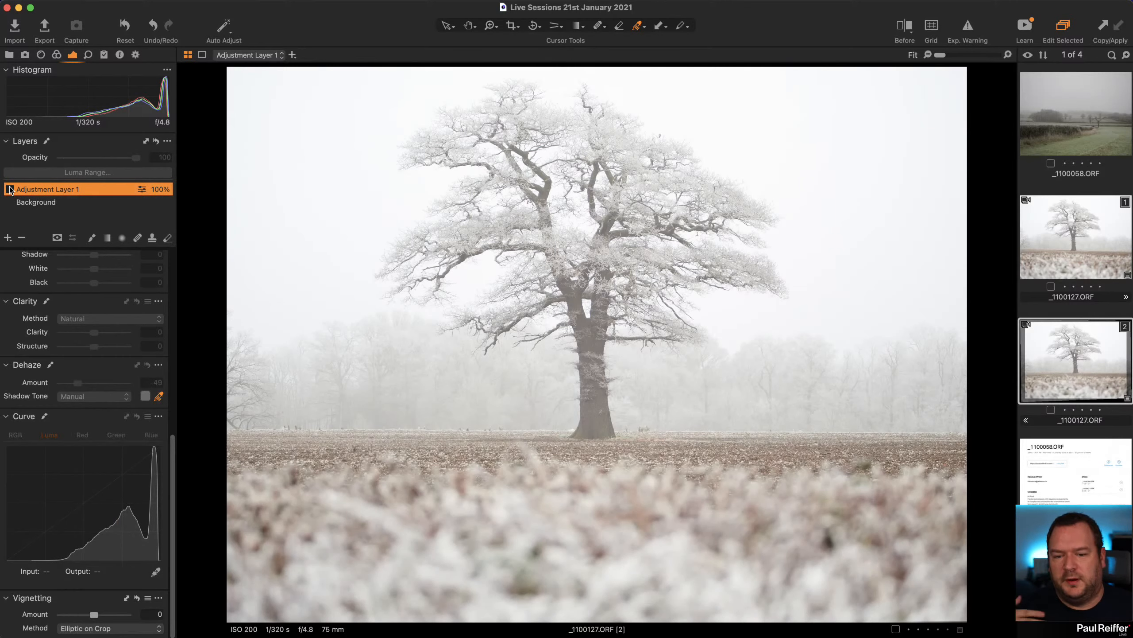
left_click(10, 189)
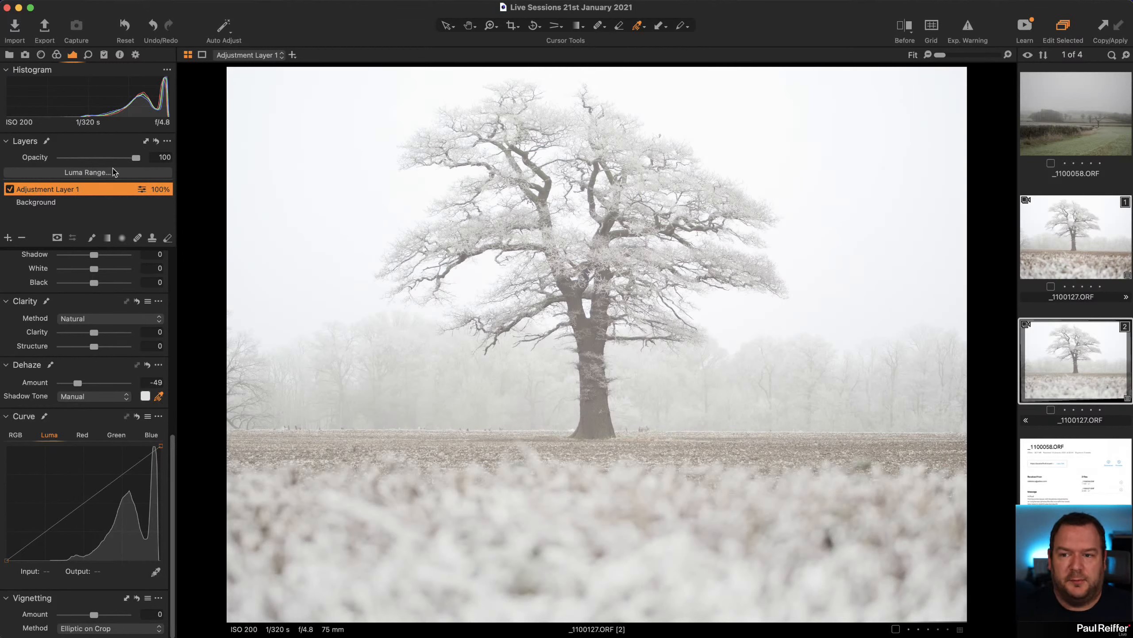
left_click_drag(136, 162, 97, 166)
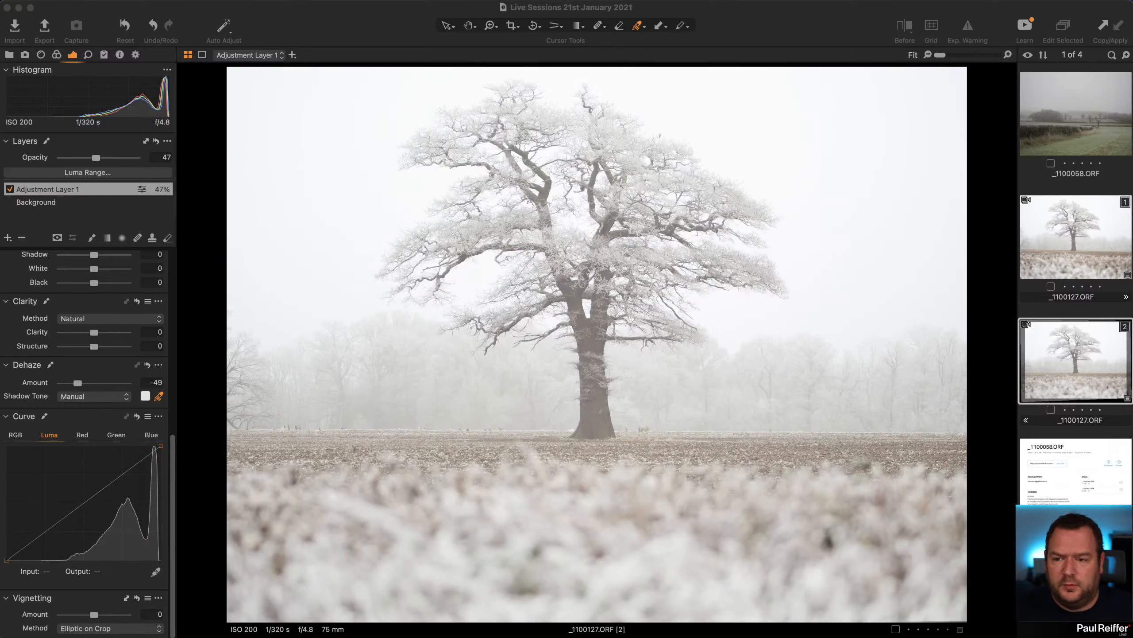
Step: Convert the cloned tree variant to black and white
left_click(57, 55)
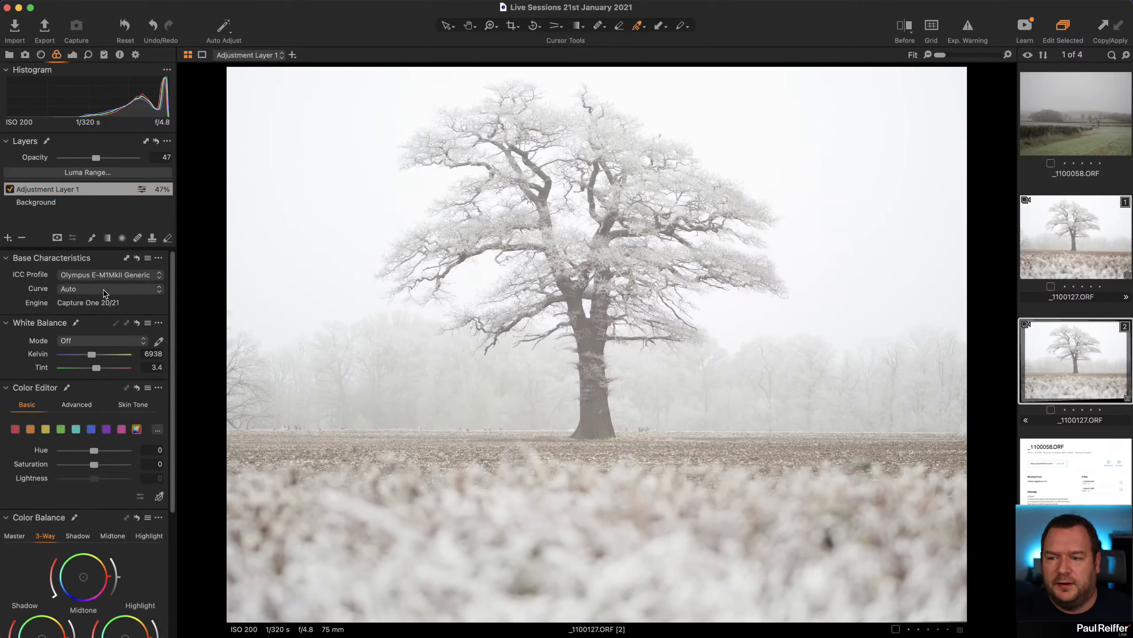
scroll(93, 475, "down", 8)
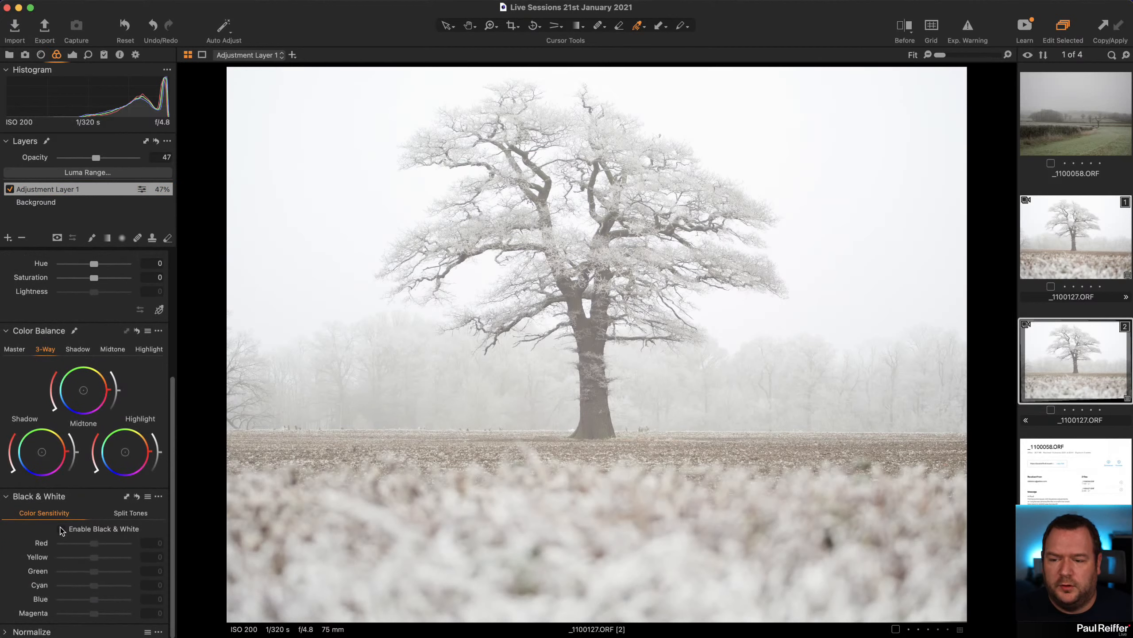
left_click(62, 529)
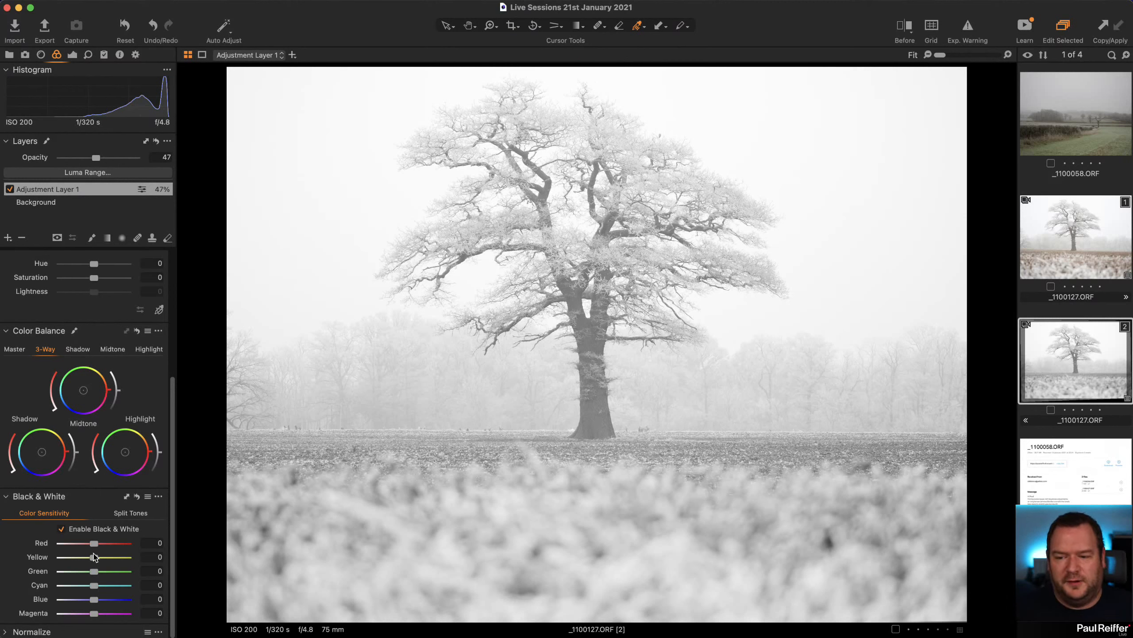
Step: Try black-and-white sensitivities of -59 for Red and -93 for Yellow, reset both, and turn off the black-and-white conversion
left_click_drag(95, 558, 74, 544)
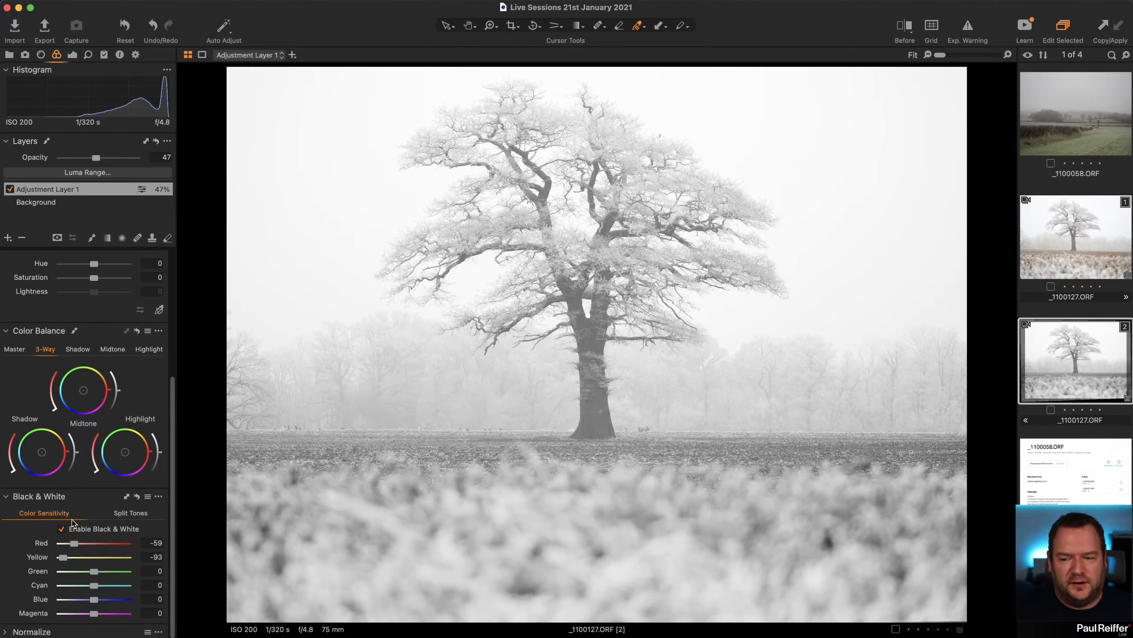
scroll(75, 550, "up", 1)
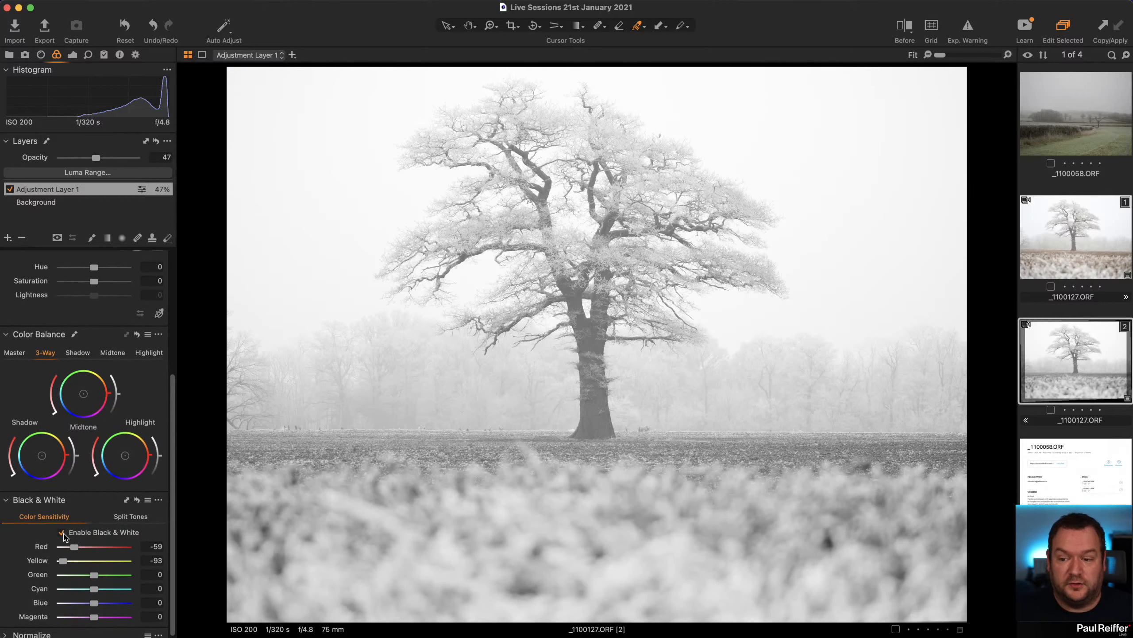
double_click(74, 547)
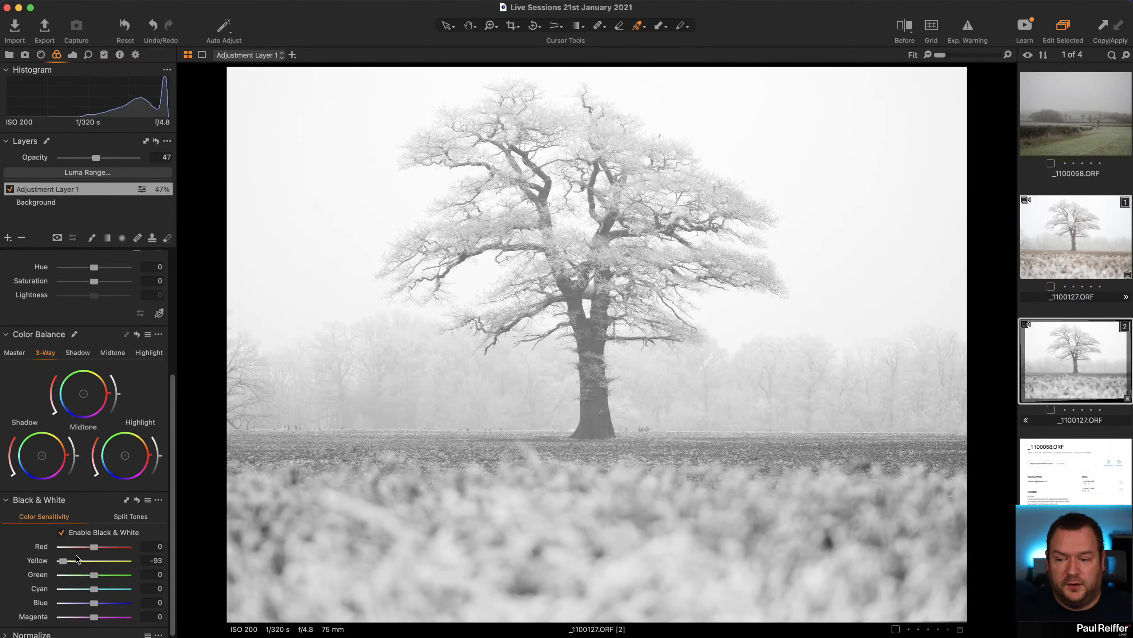
double_click(63, 561)
left_click(62, 533)
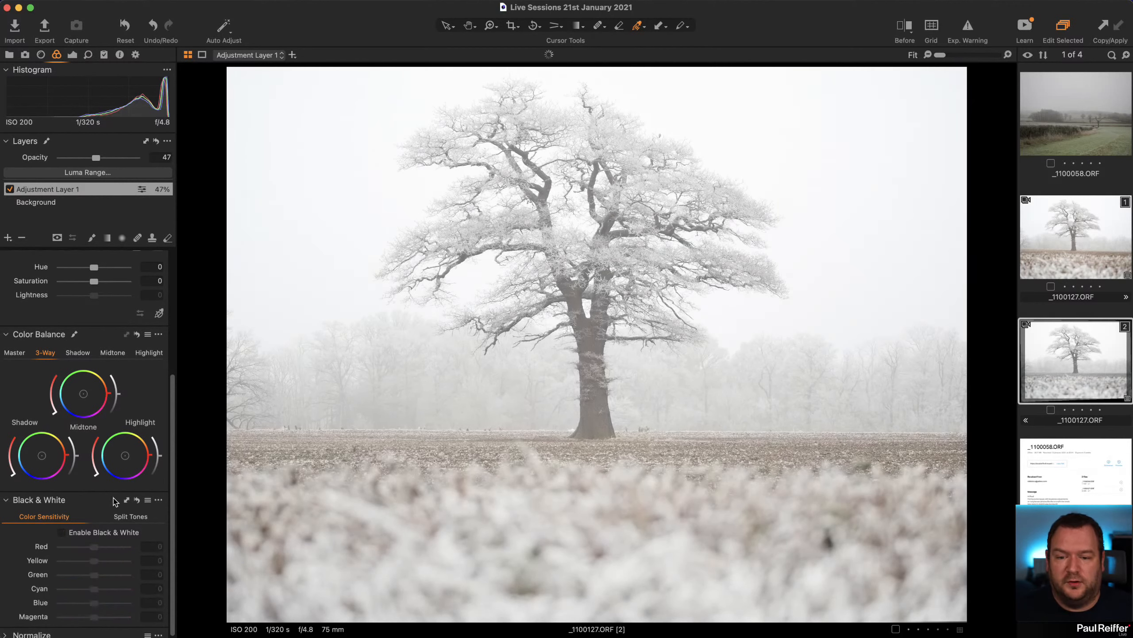
Step: Browse the user styles and expand the B&W group within the BEYOND B&W collection
left_click(104, 57)
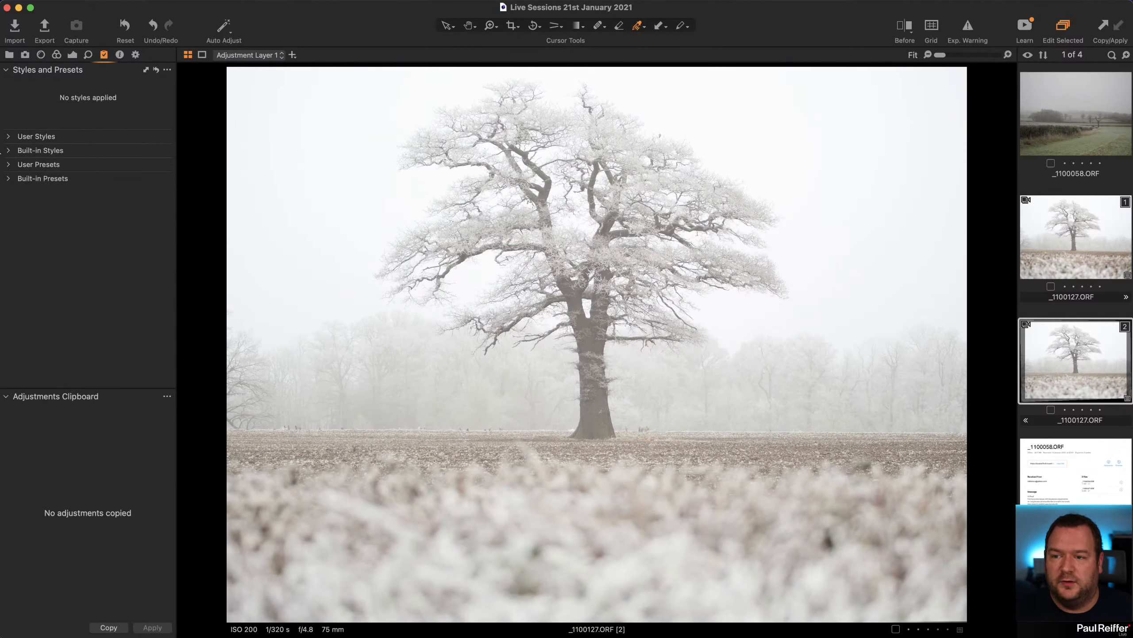
left_click(12, 138)
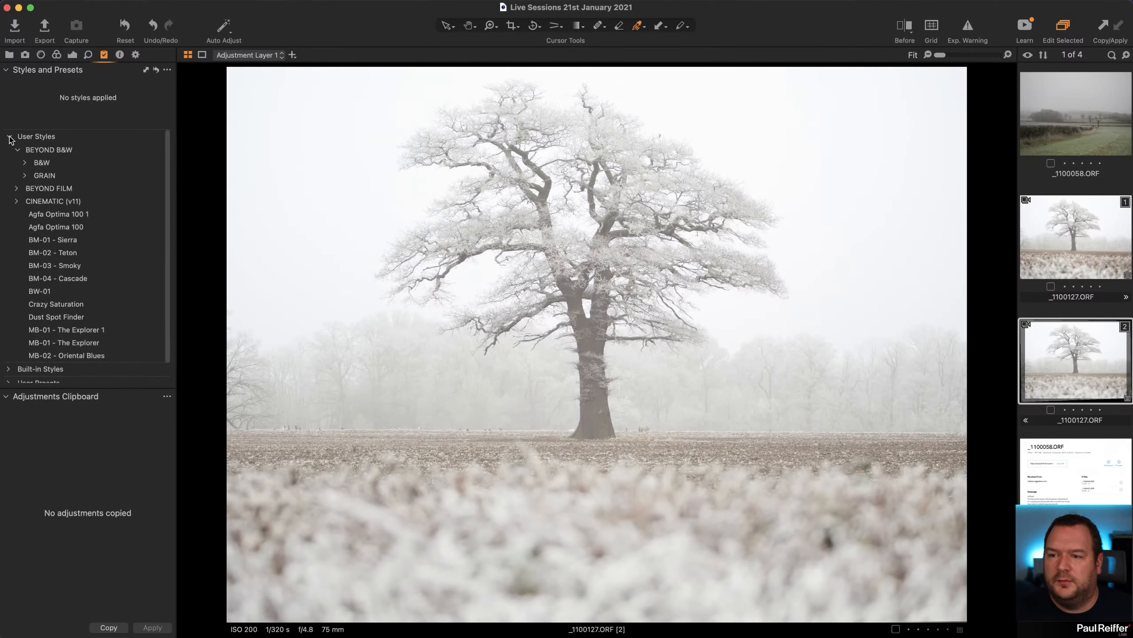
left_click(10, 138)
left_click(10, 137)
left_click(25, 162)
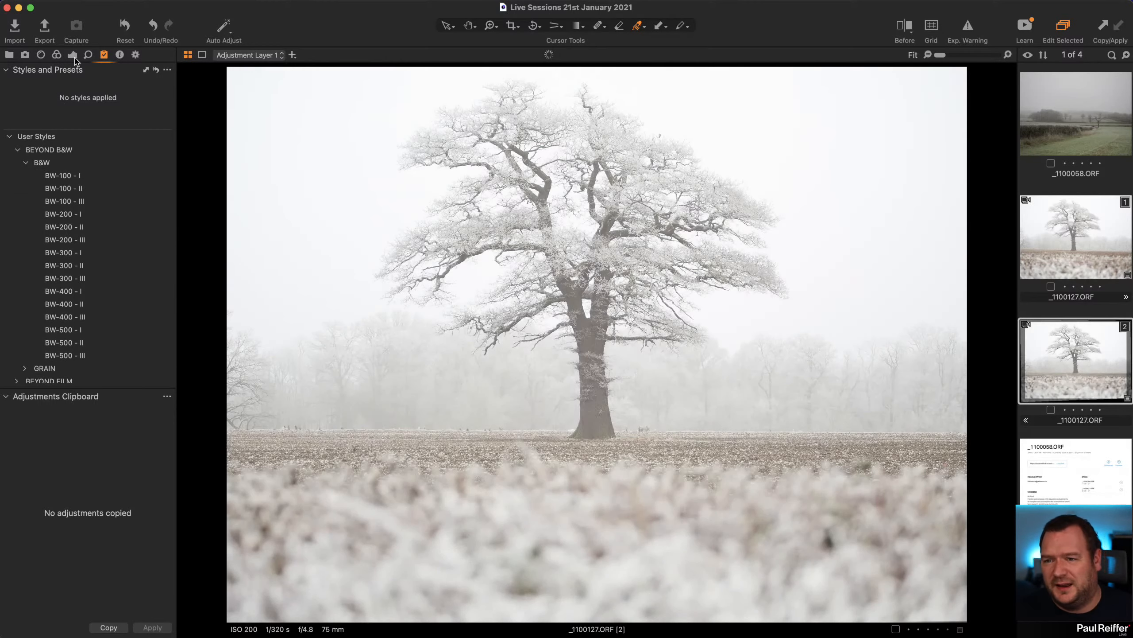
Step: Enable black and white on the tree variant again and try a Contrast of 22 on the foreground layer
left_click(56, 54)
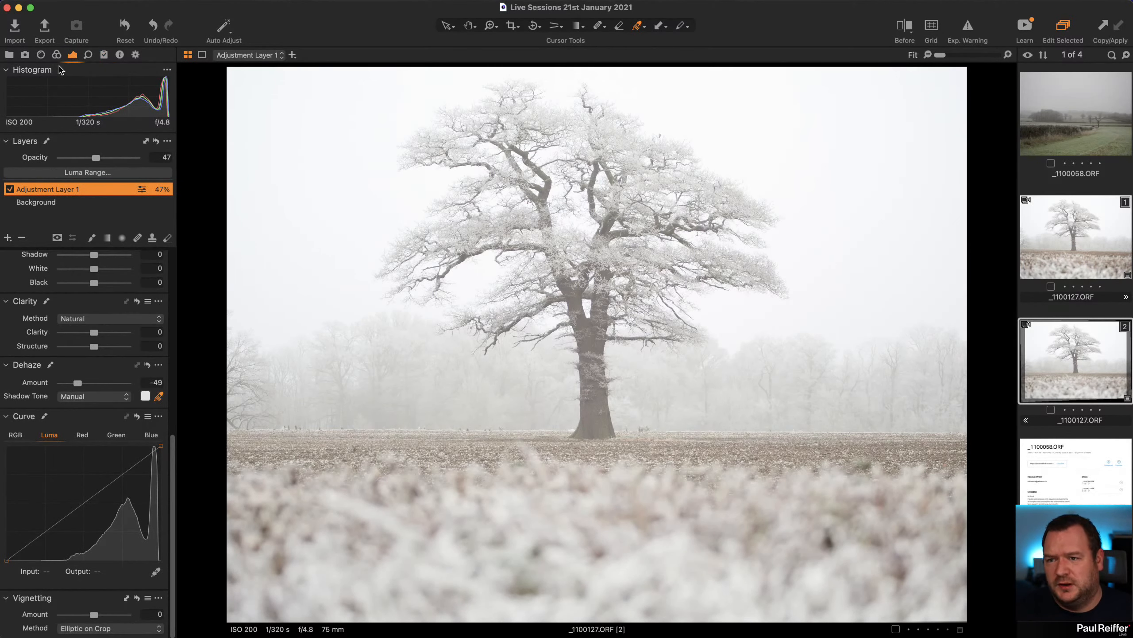
left_click(75, 534)
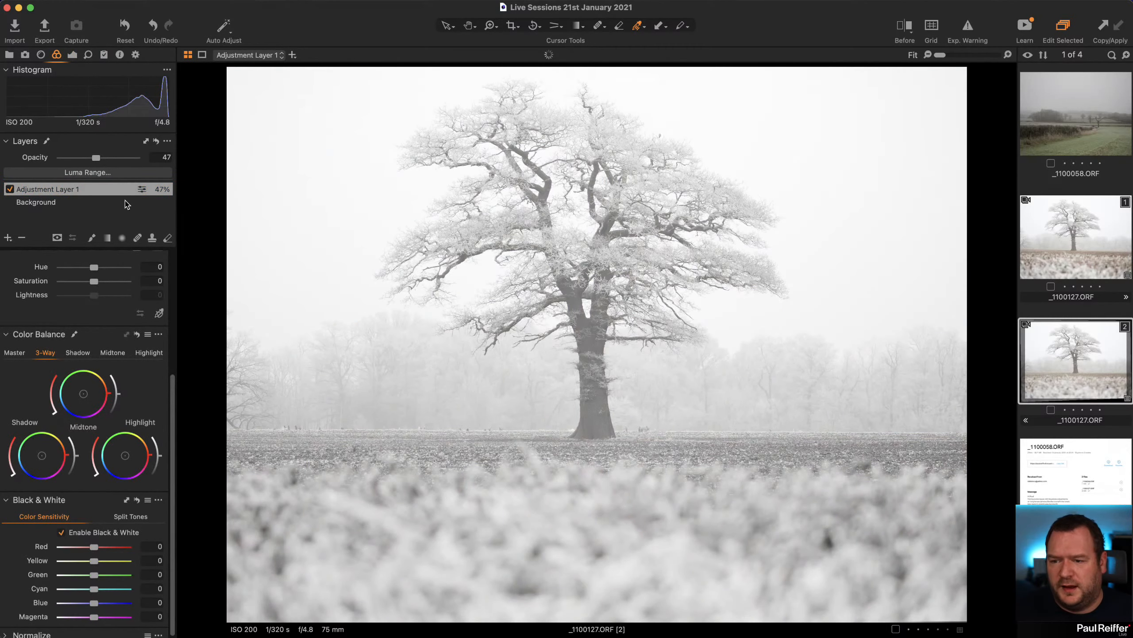
scroll(96, 446, "up", 10)
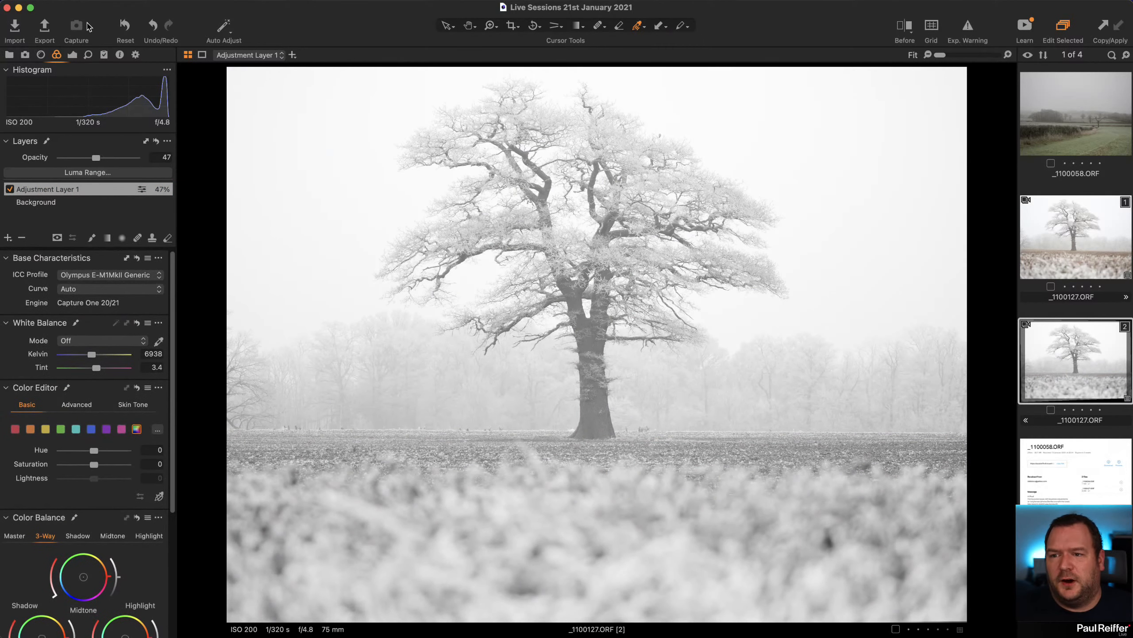
left_click(71, 56)
scroll(95, 464, "up", 5)
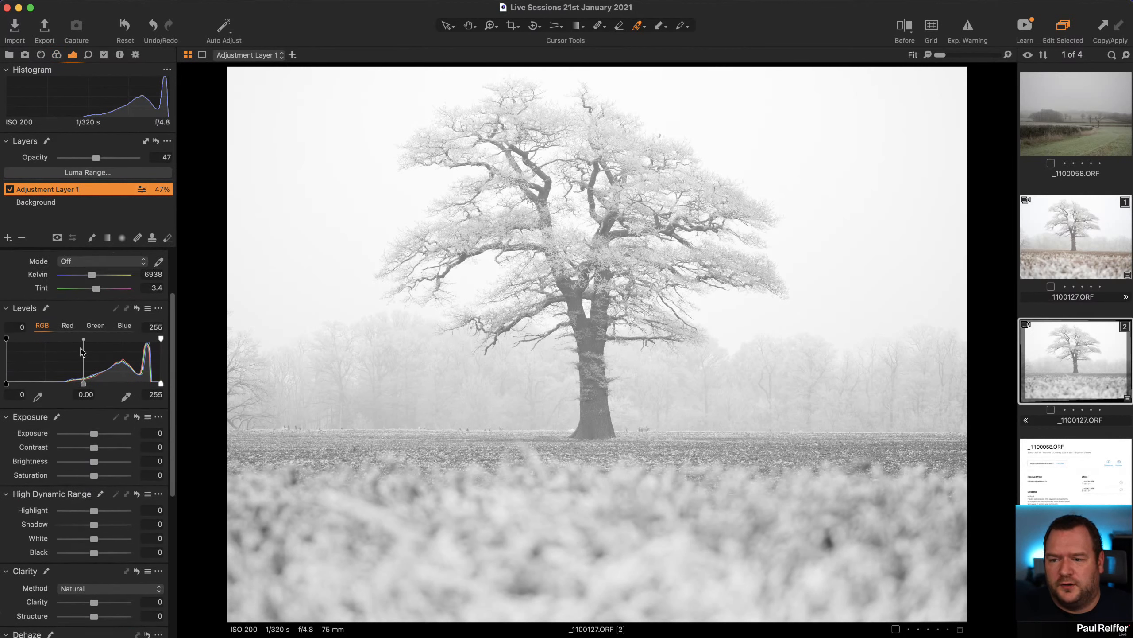
left_click_drag(95, 473, 110, 476)
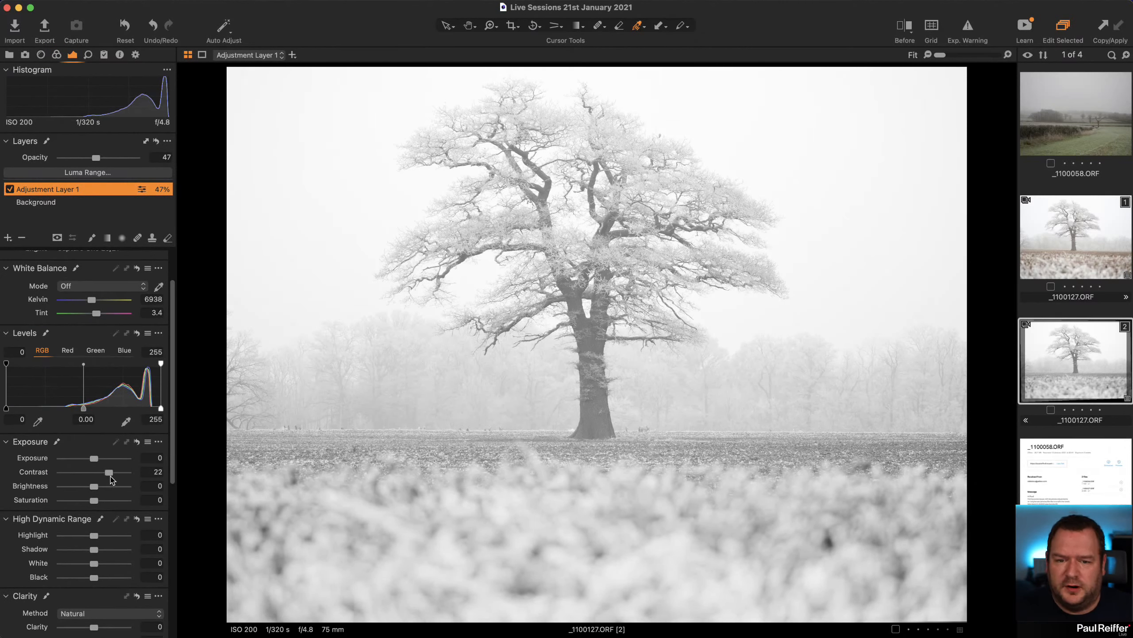
key("super+z")
Step: Try a lower contrast on the Background layer, and undo back to the colour version of the tree
left_click(48, 202)
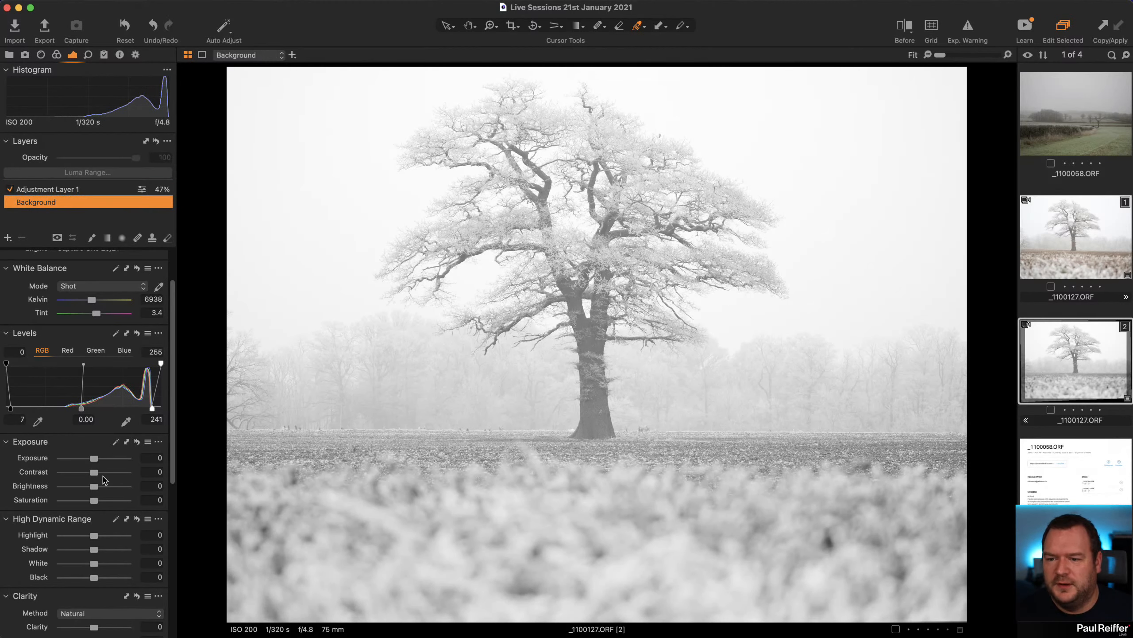
left_click_drag(95, 476, 79, 473)
key("super+z")
key("super+z")
key("super+z")
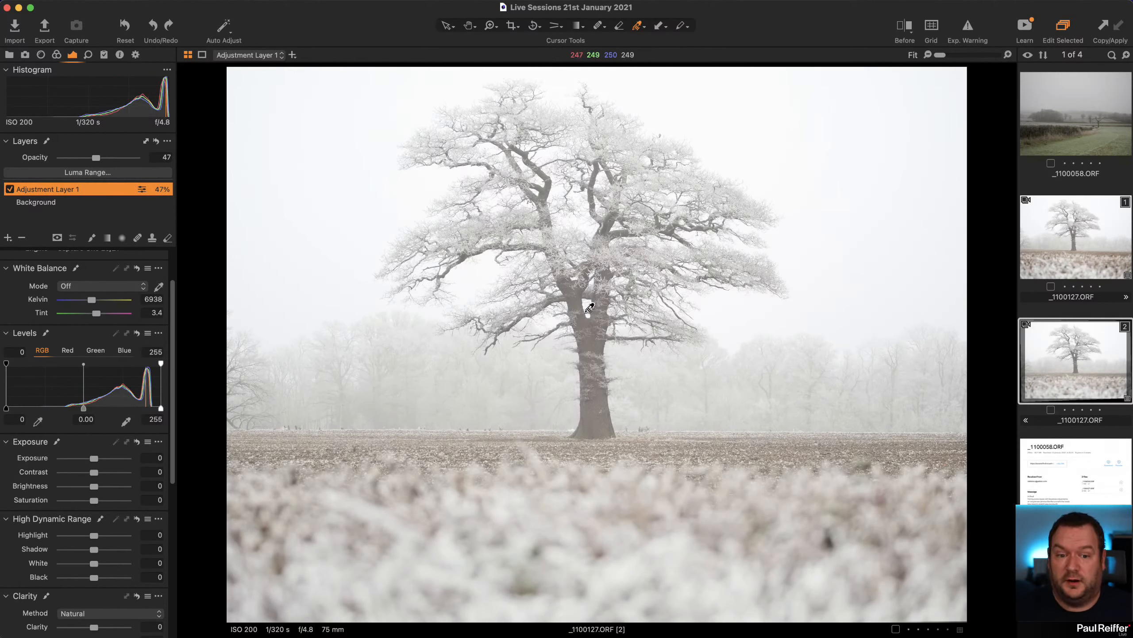
Step: Try a white balance of Kelvin 6116 and Tint -2.6 on the foreground layer and reset it
left_click(94, 300)
left_click_drag(92, 297, 92, 315)
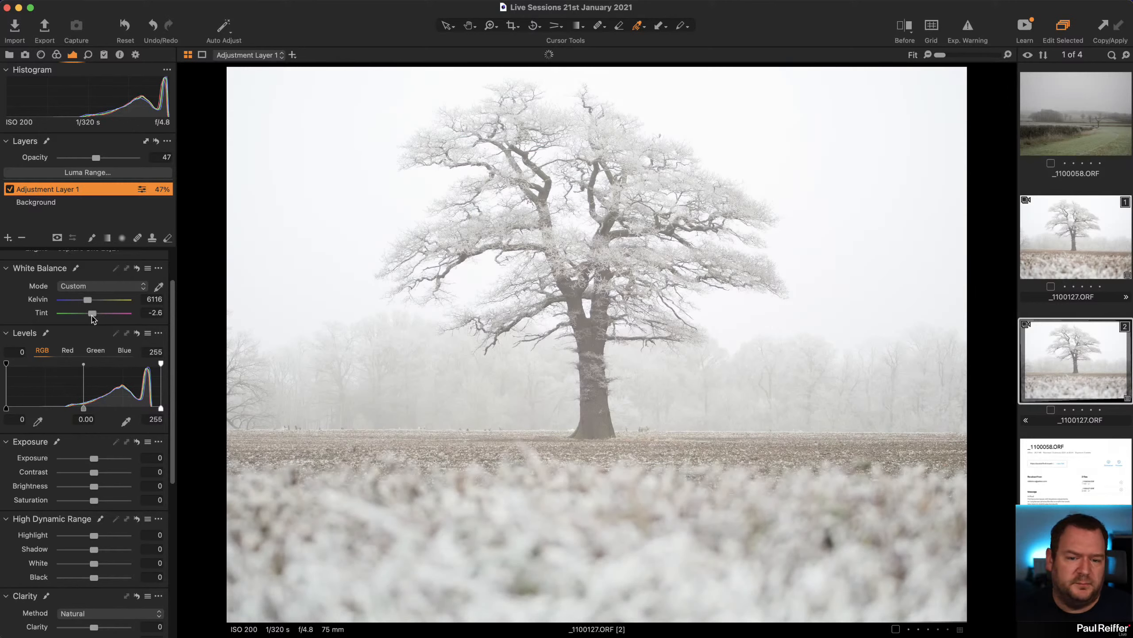
left_click(136, 268)
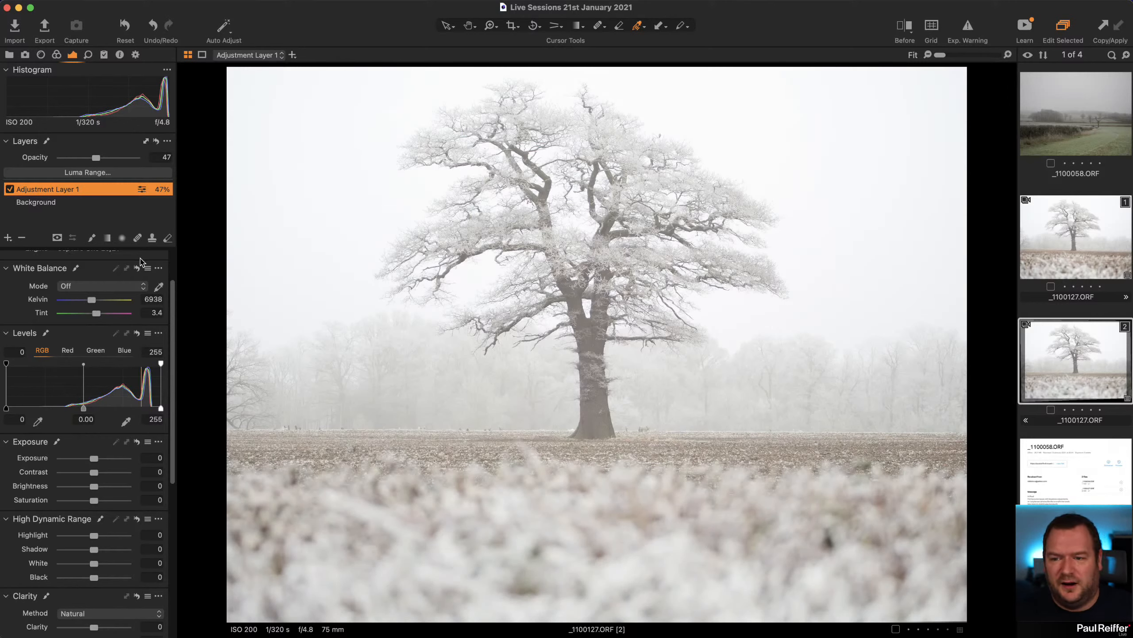
Step: On the Background layer, try Kelvin 5779 with Tint 0.6, reset the white balance, and set Kelvin to 6594
left_click(71, 202)
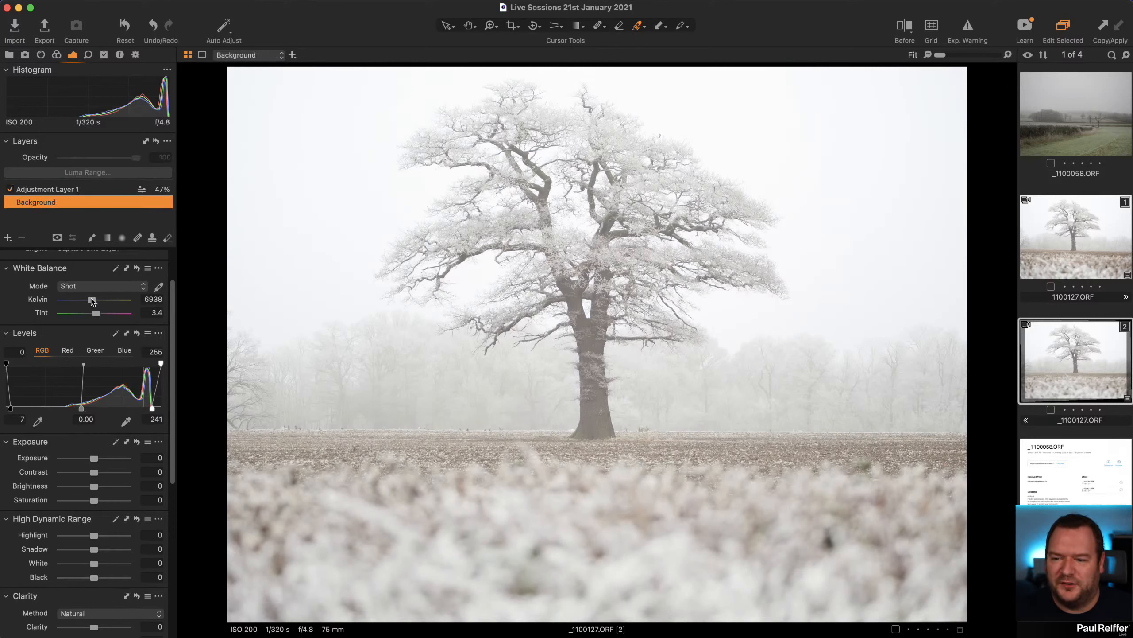
left_click_drag(91, 300, 93, 313)
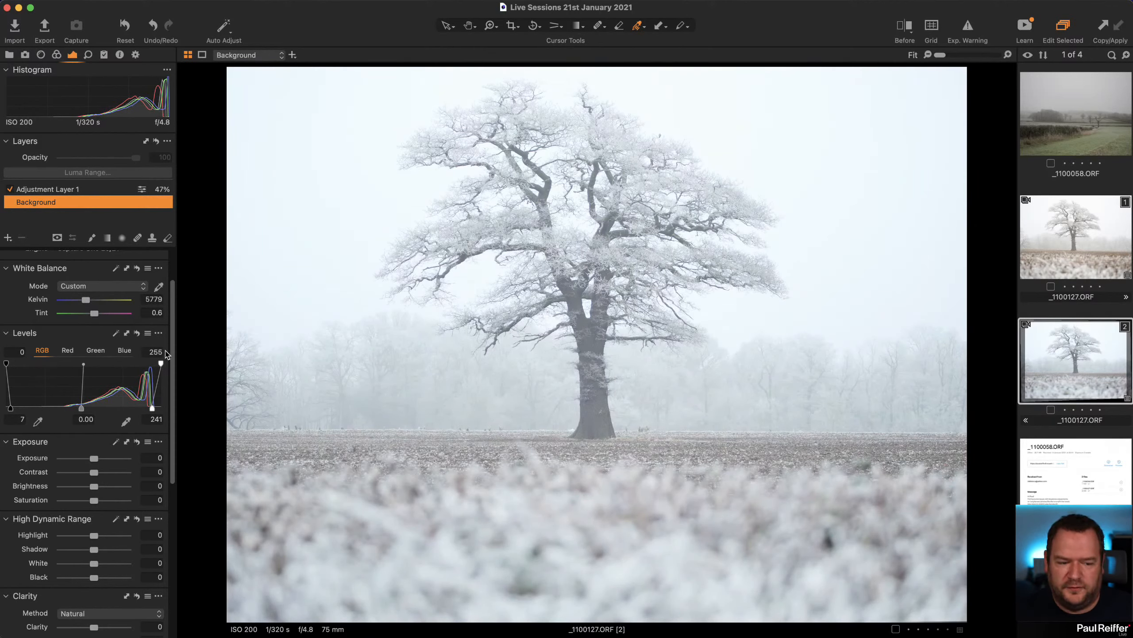
left_click(137, 268)
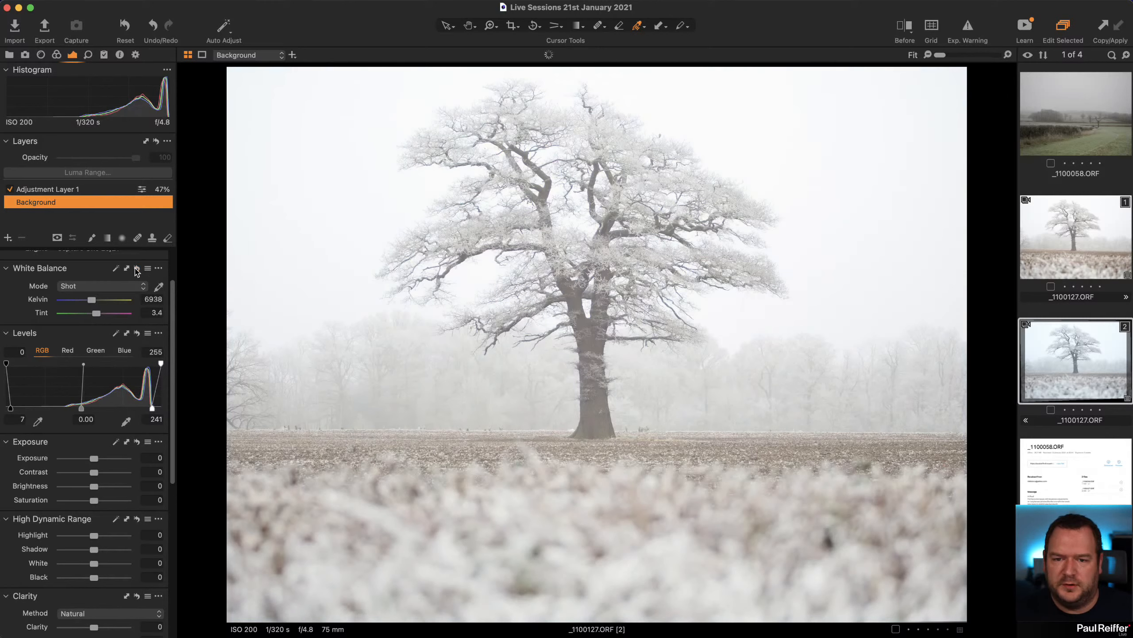
left_click_drag(90, 302, 89, 304)
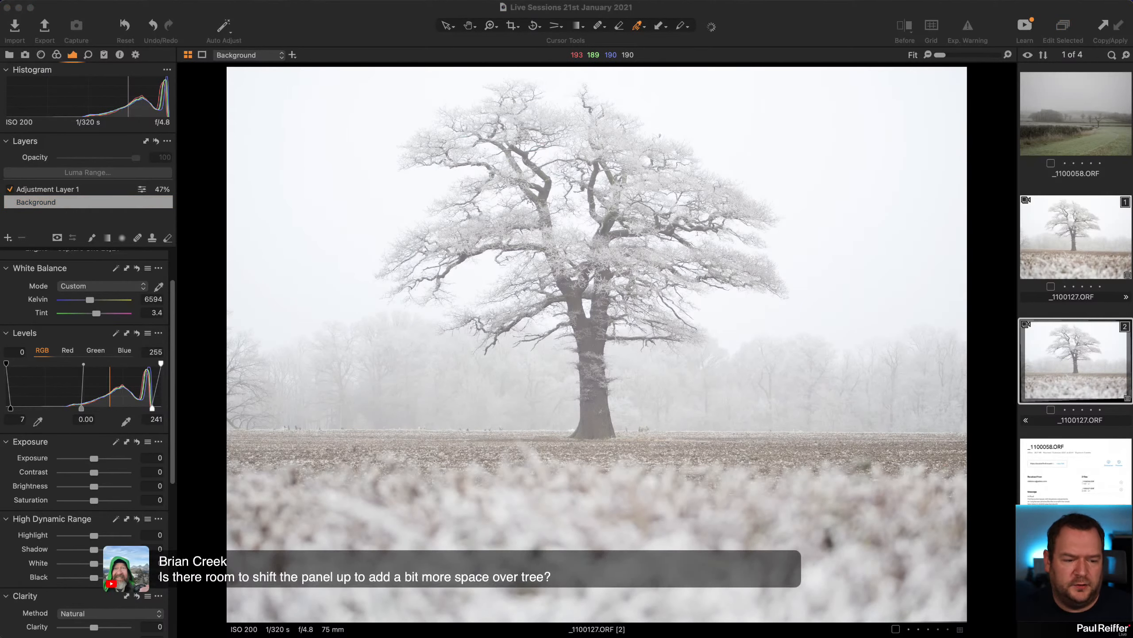
Step: Shift the crop upwards to leave more sky above the tree
left_click(513, 27)
left_click_drag(688, 266, 685, 245)
left_click(447, 25)
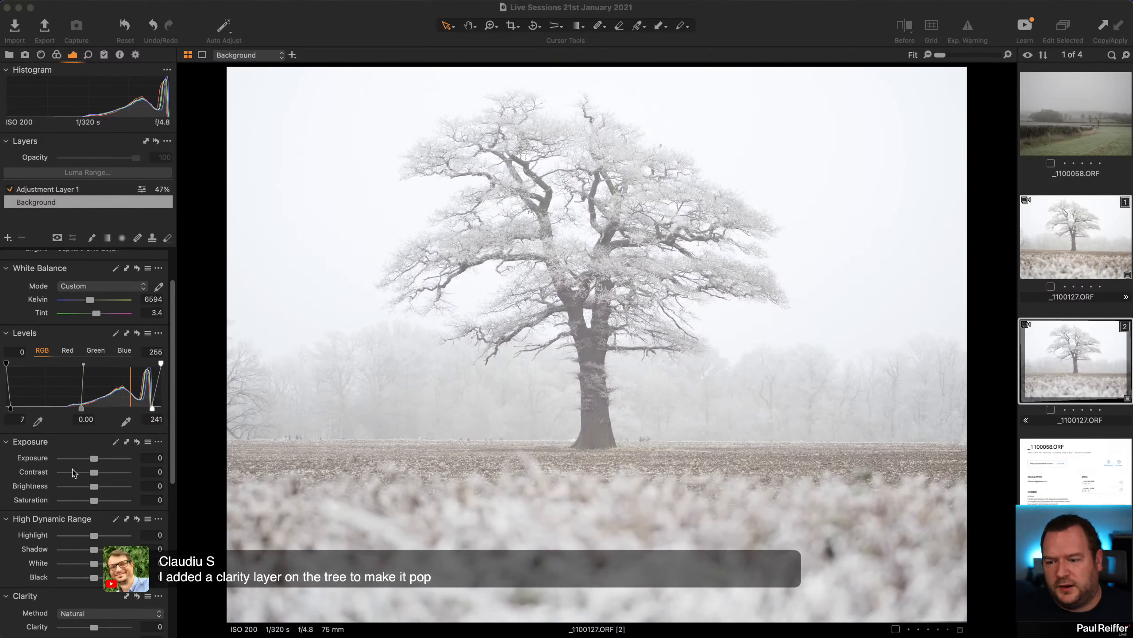
Step: Add a filled adjustment layer, compare its Clarity of 67 off and on, and reduce the Clarity to 19
left_click(7, 237)
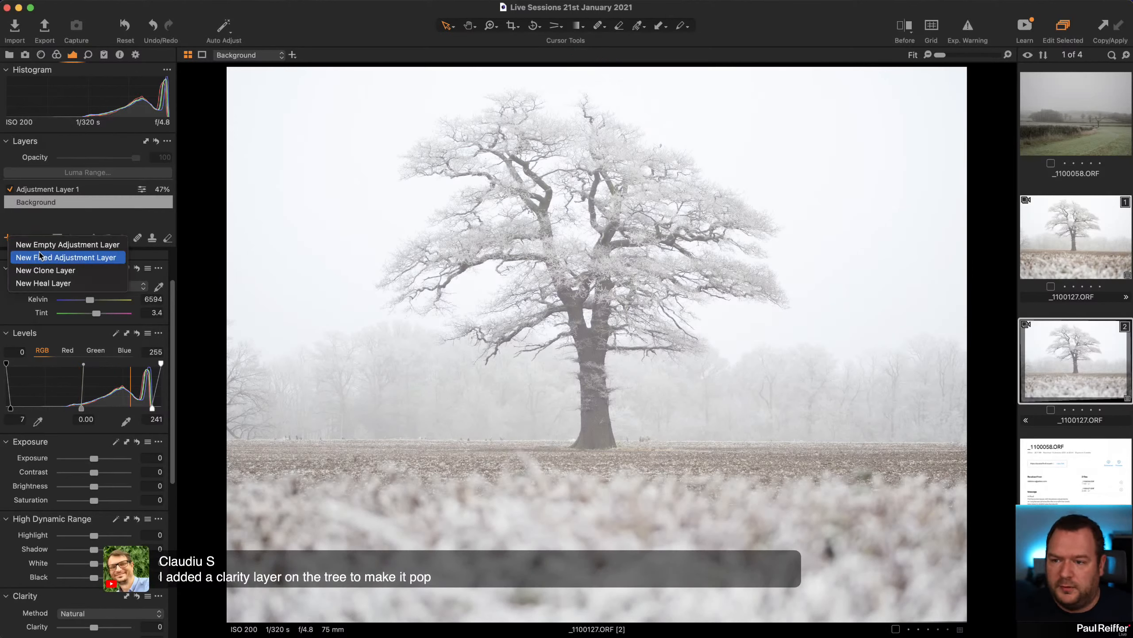
left_click(62, 257)
scroll(103, 480, "down", 5)
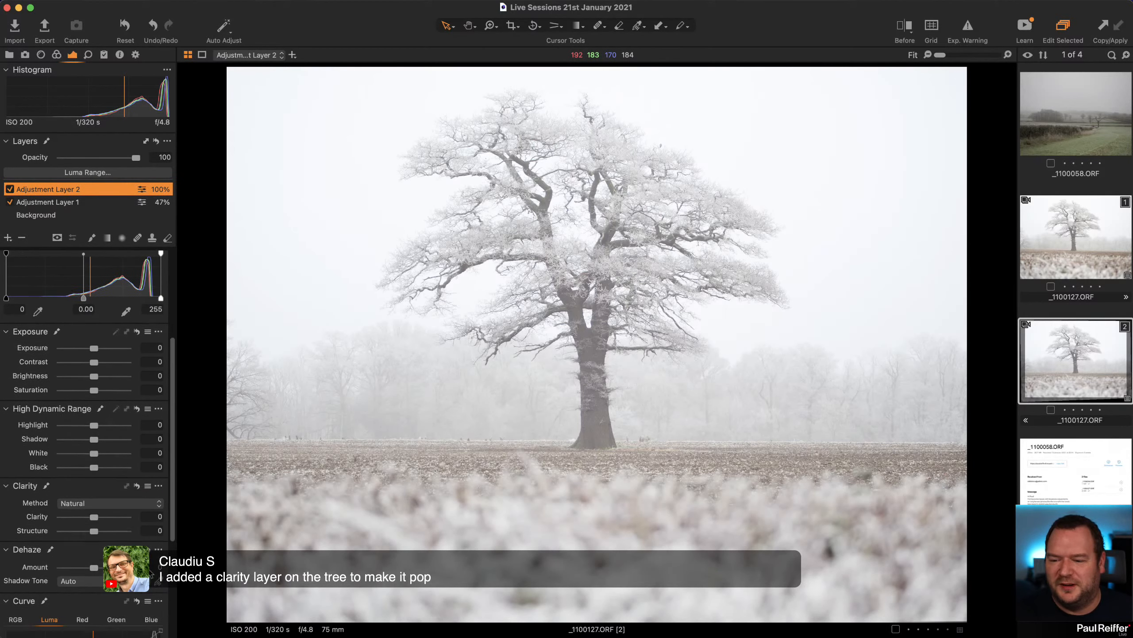
left_click(116, 501)
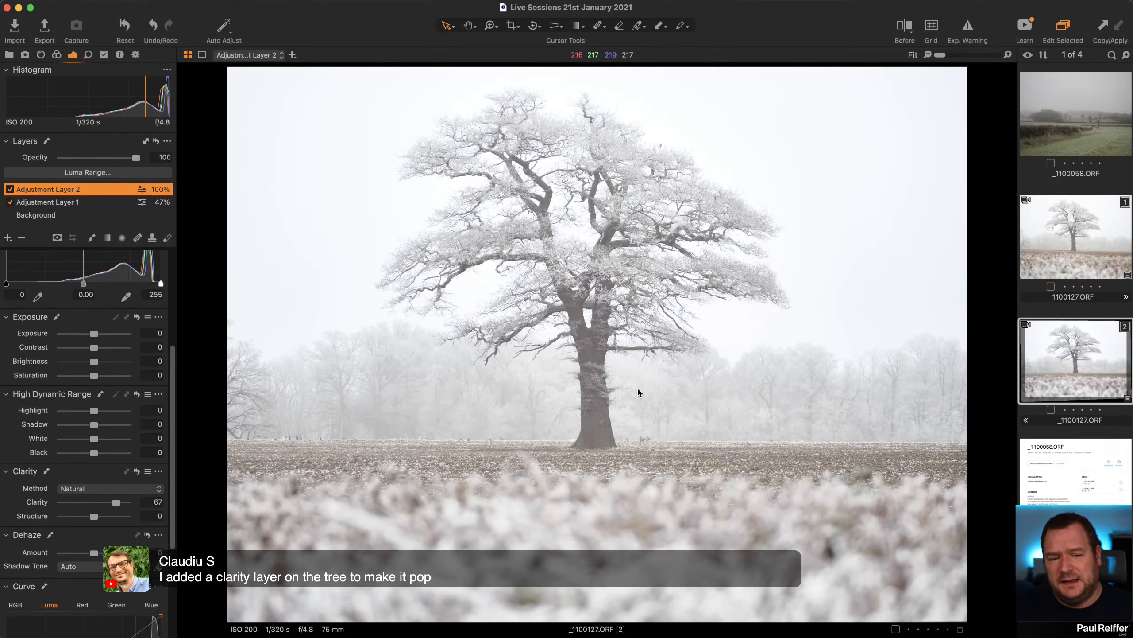
left_click(10, 190)
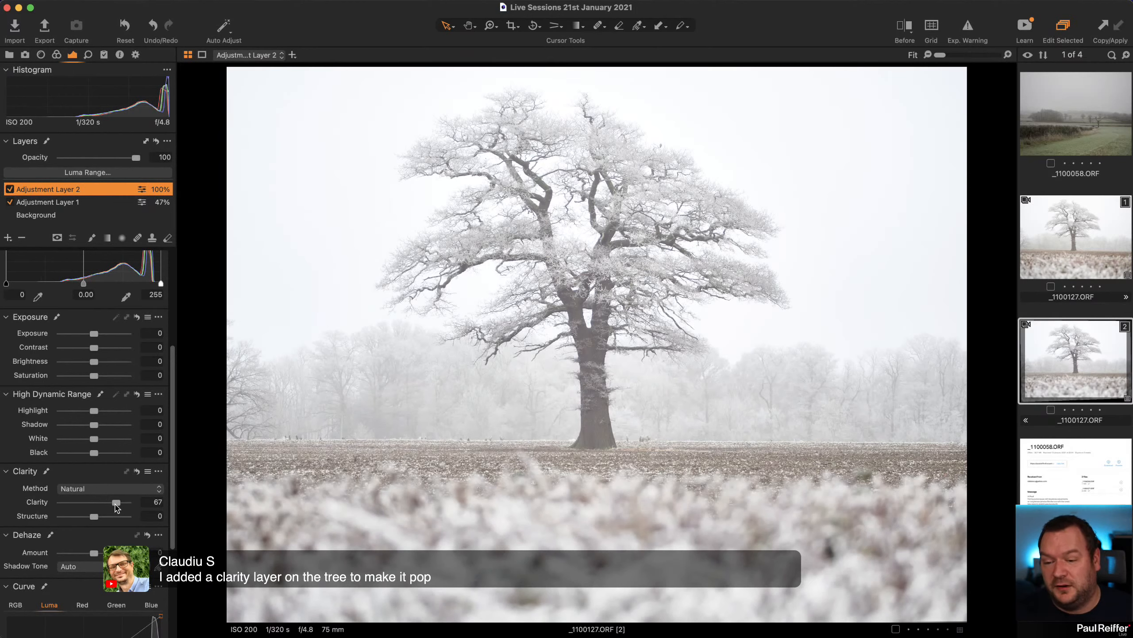
left_click_drag(116, 502, 101, 505)
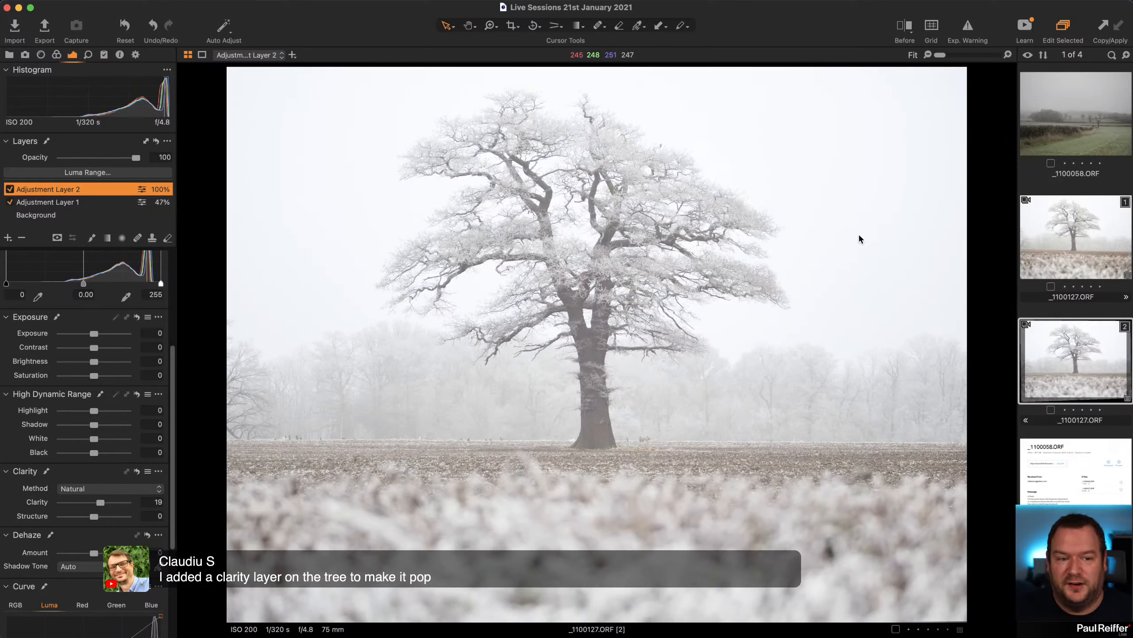
Step: Compare the unedited and edited tree photo in a split before/after view, moving the divider across the tree
left_click(905, 26)
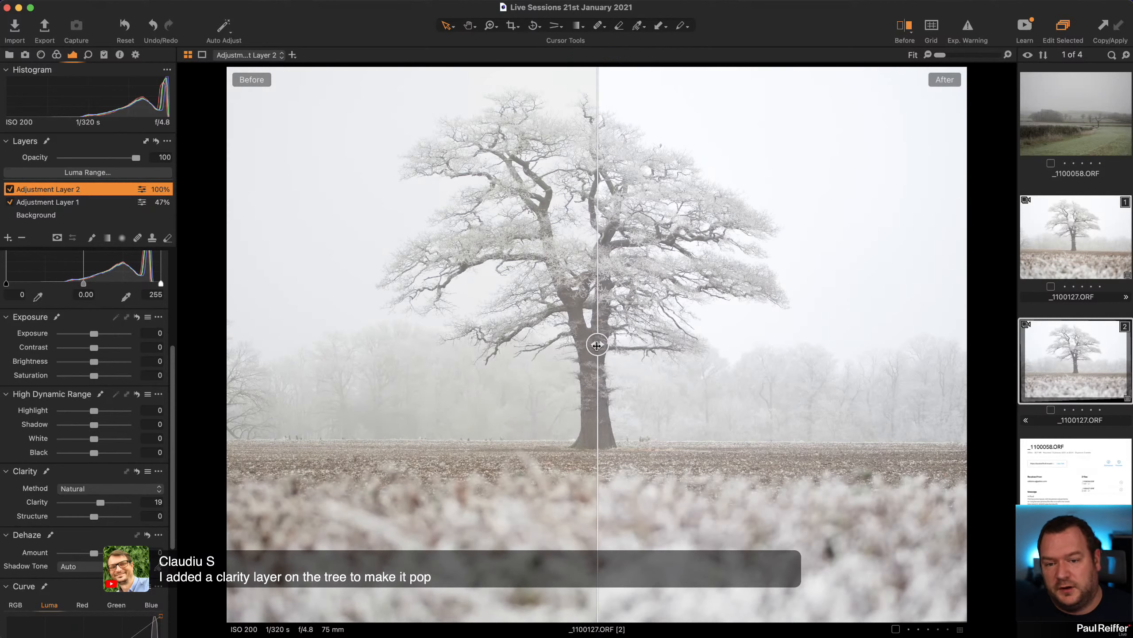
left_click_drag(607, 360, 553, 420)
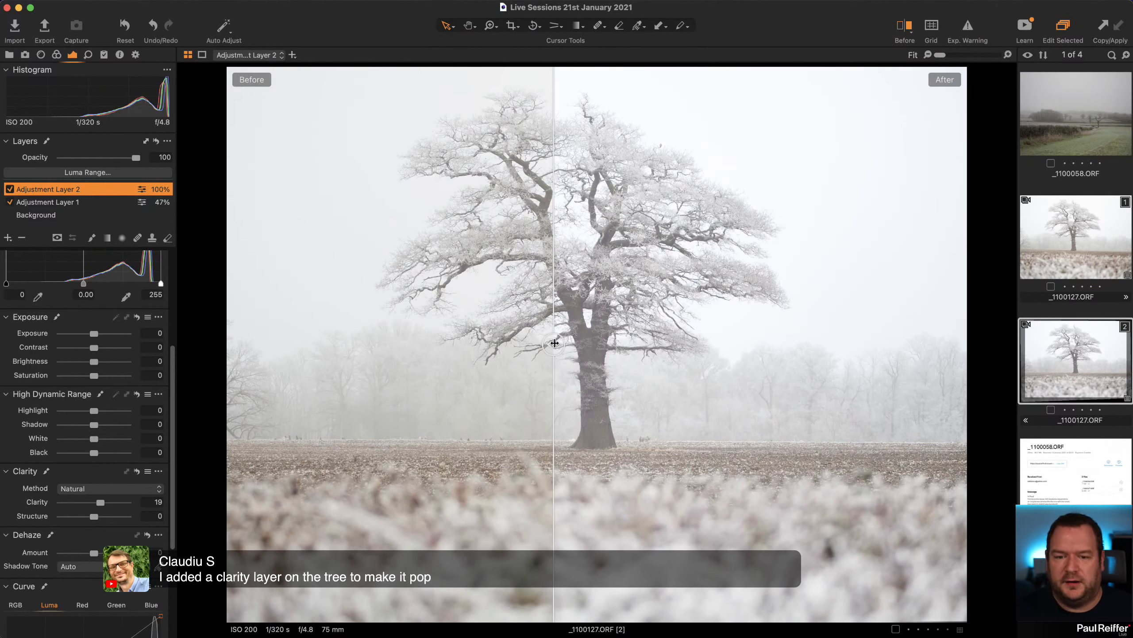
left_click_drag(554, 344, 453, 402)
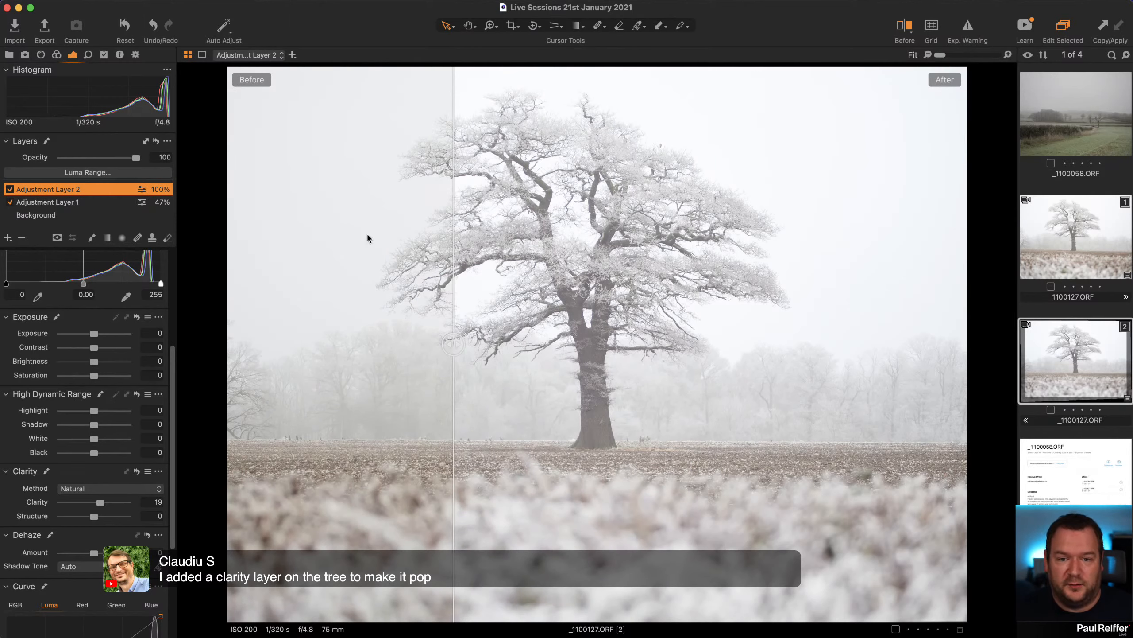
left_click(899, 28)
Step: Compare both variants of _1100127.ORF side by side, and return to viewing only the second variant
left_click(1056, 235, "super")
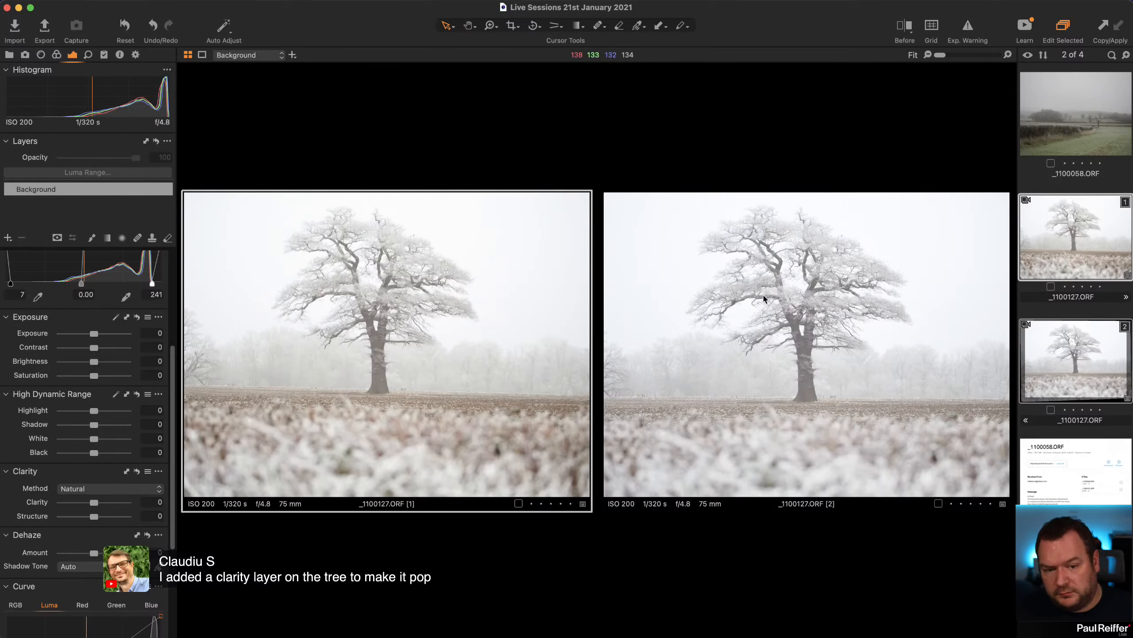
left_click(1051, 361)
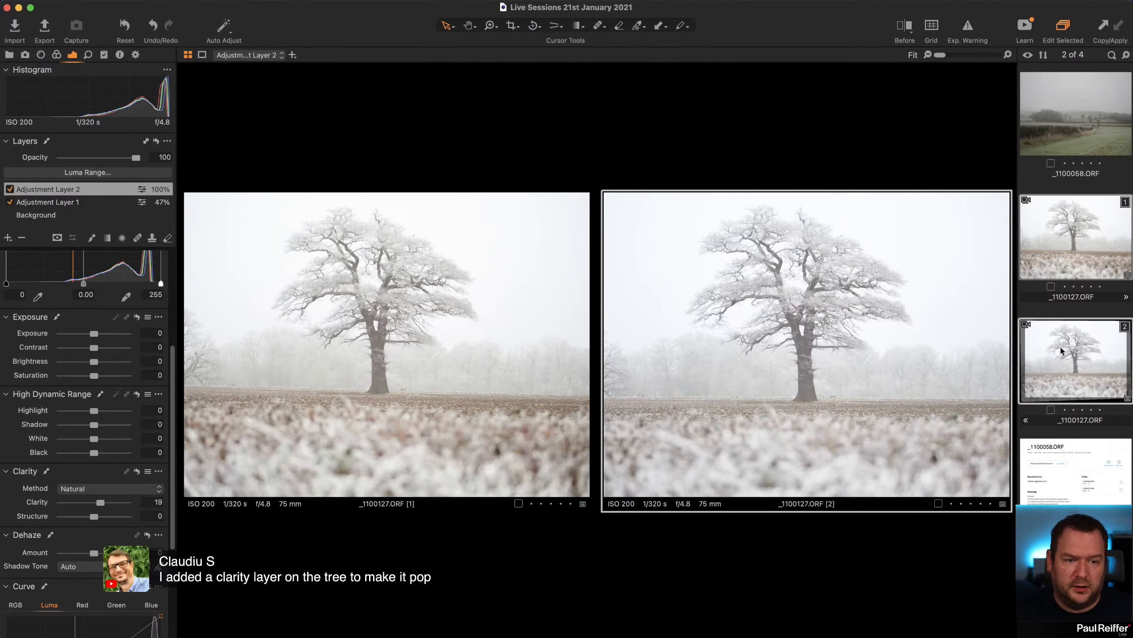
left_click(1071, 129)
left_click(1086, 382)
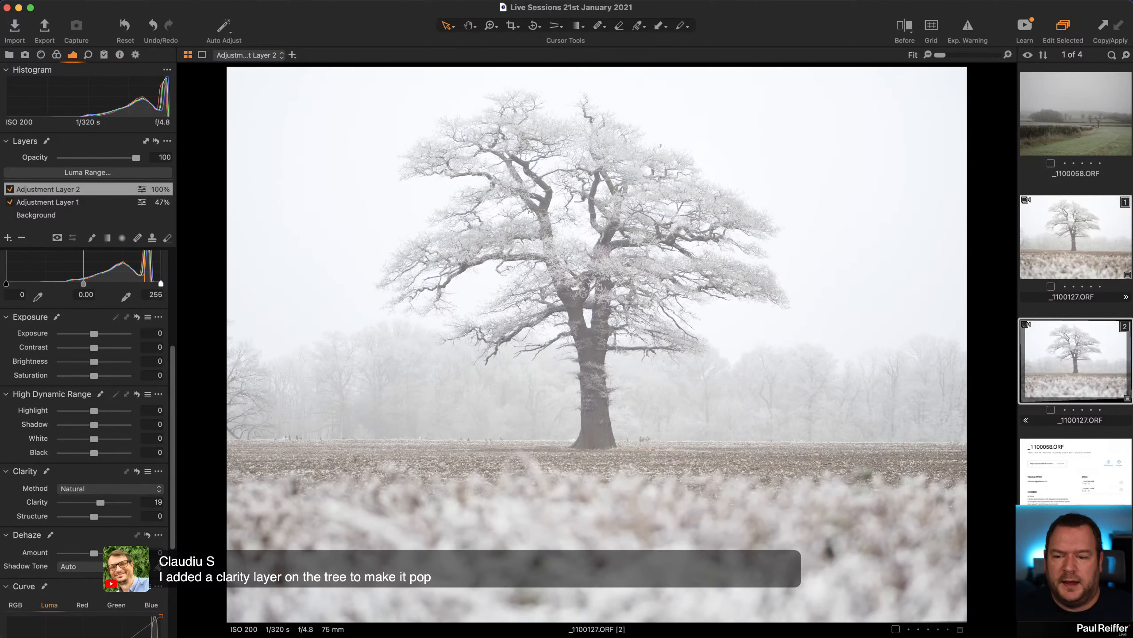
Step: Open the next submitted collection with the foggy crow photo DSCF6210.RAF and show its exposure adjustments
left_click(8, 55)
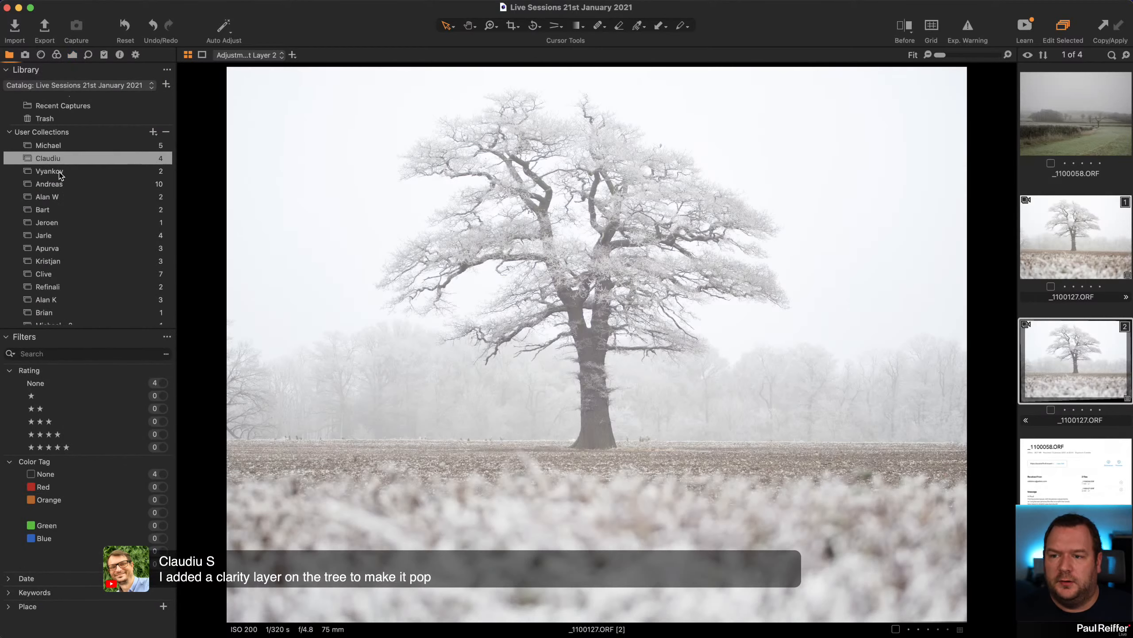
left_click(49, 171)
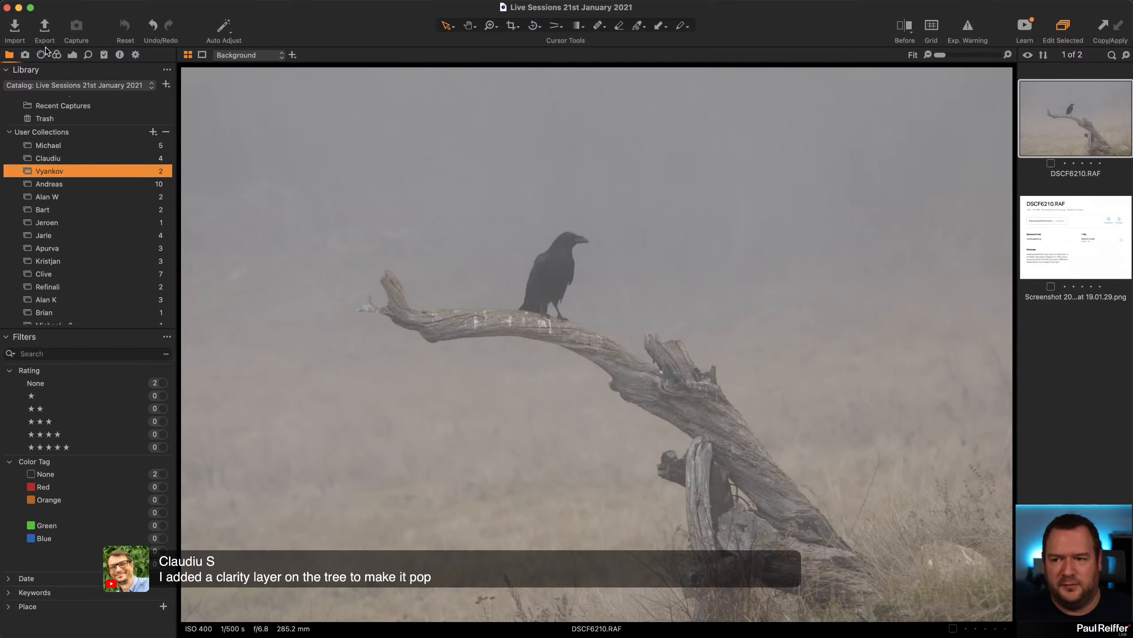
left_click(73, 55)
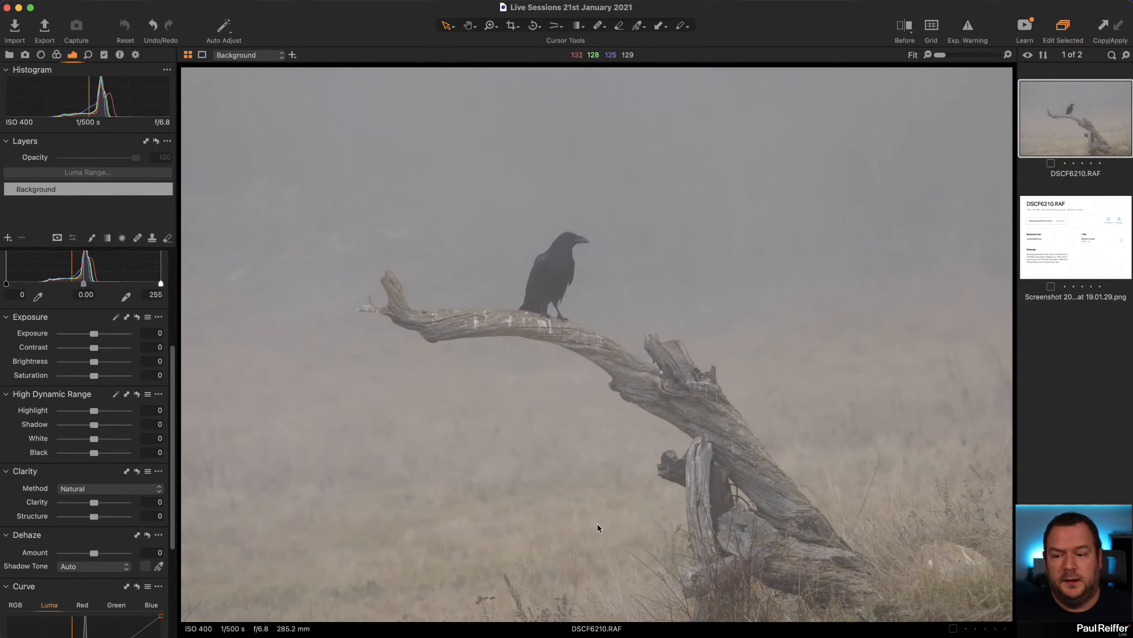
Step: Try Dehaze amounts of 100 and 90 on the foggy crow photo, inspect the crow up close, and return the amount to 0
left_click_drag(94, 553, 127, 554)
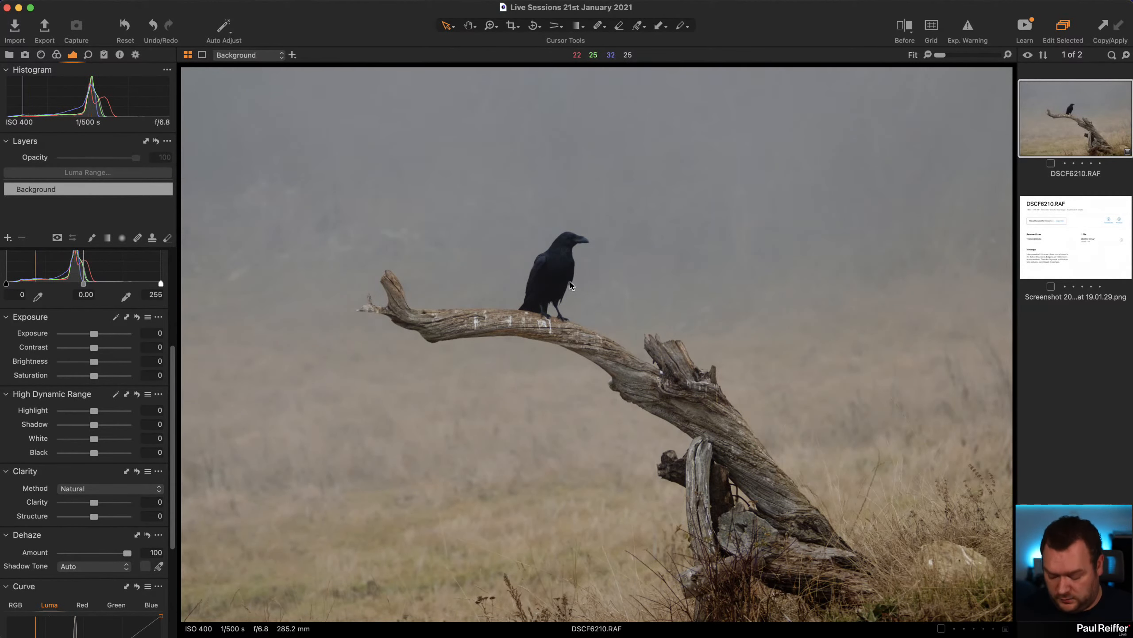
key("z")
left_click(469, 218)
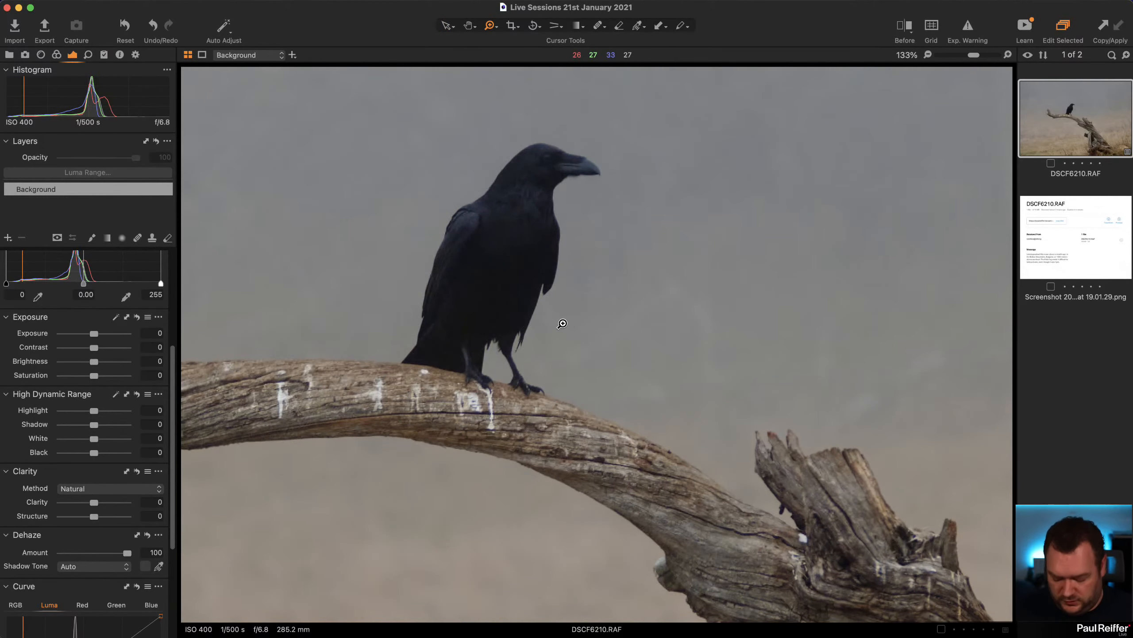
scroll(561, 324, "down", 5)
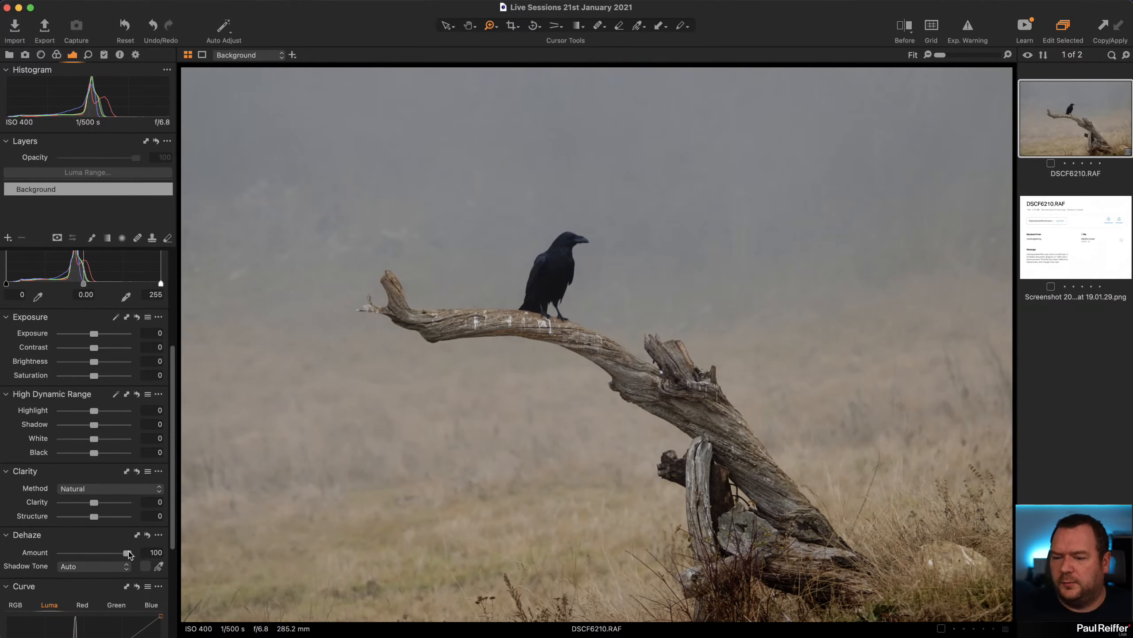
left_click_drag(128, 558, 95, 558)
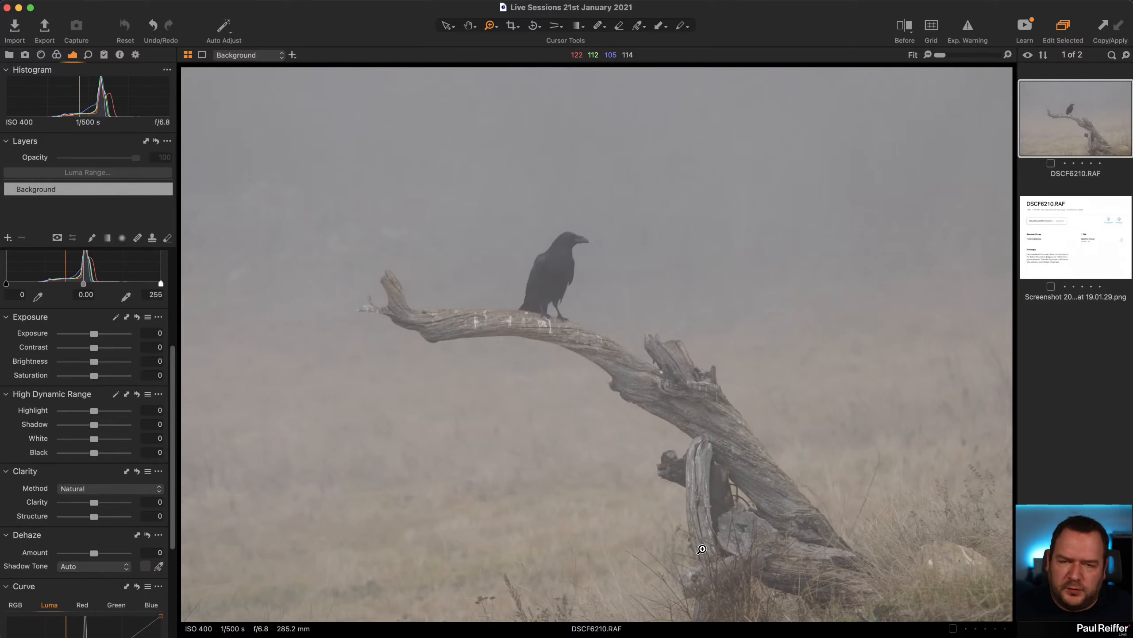
left_click(123, 554)
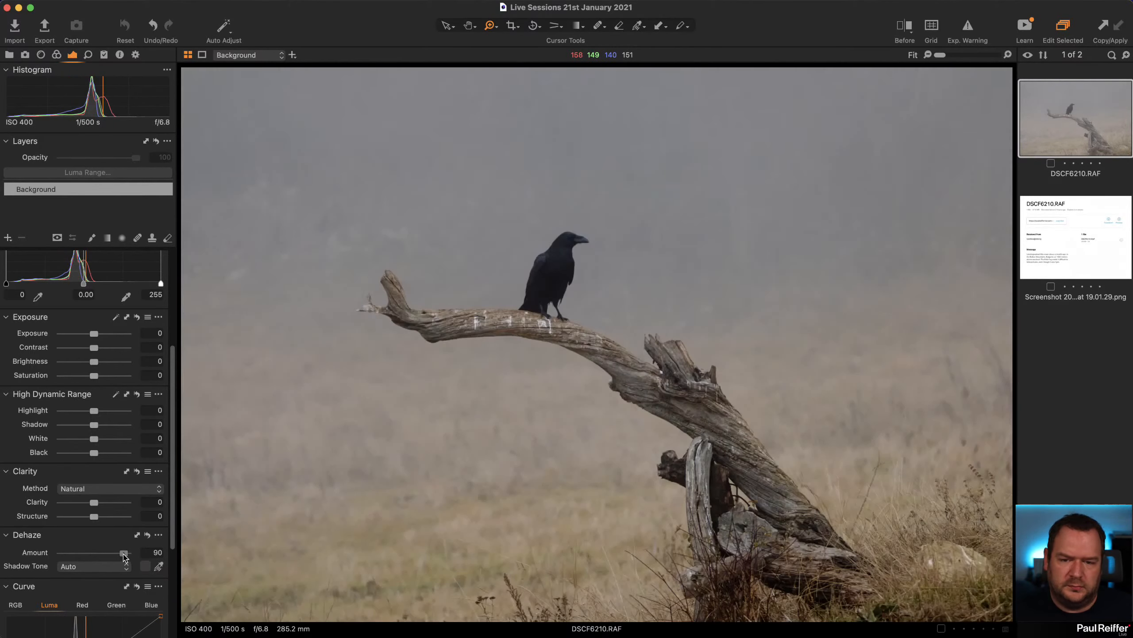
left_click_drag(124, 554, 94, 554)
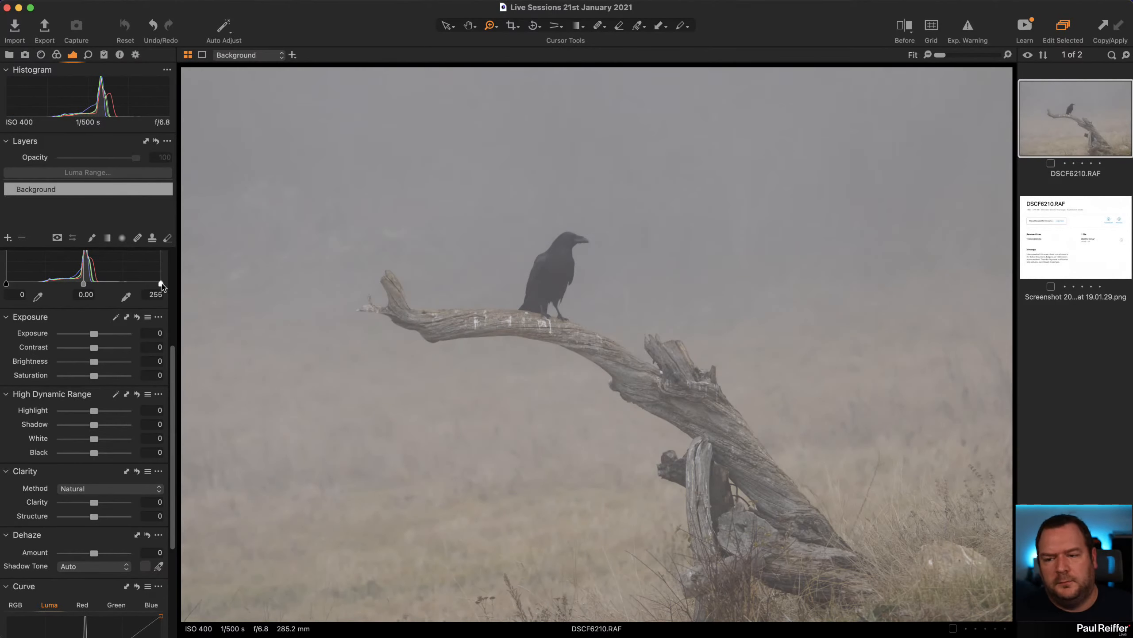
Step: Tighten the crow photo's RGB Levels, with the black point at 52 and the white point at 191
left_click_drag(161, 284, 130, 284)
left_click_drag(5, 284, 37, 284)
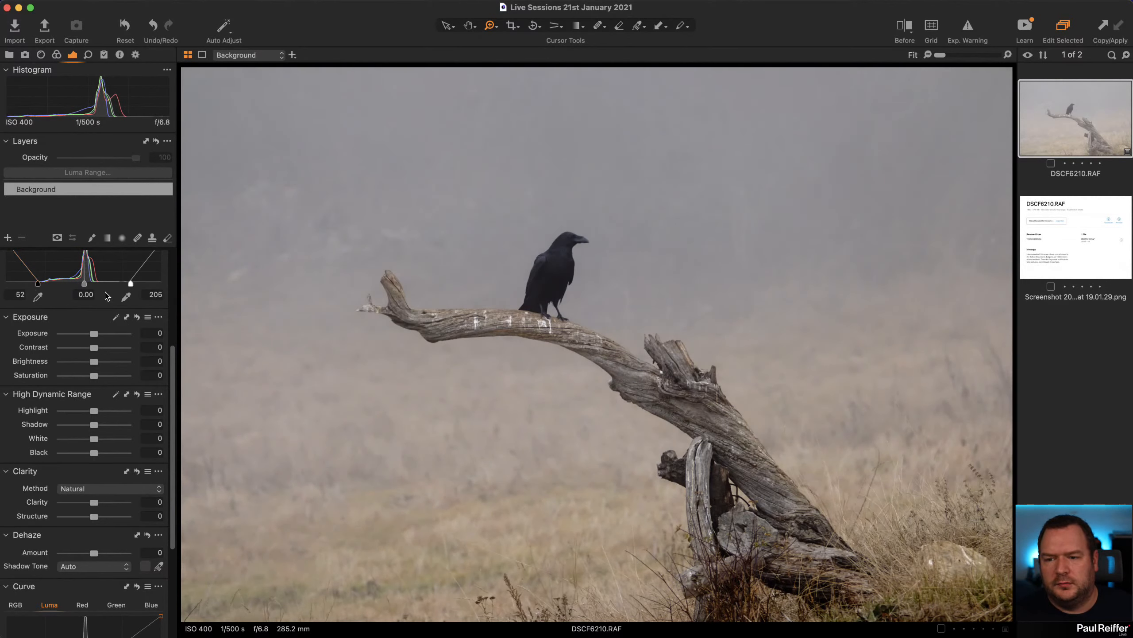
left_click_drag(130, 284, 122, 284)
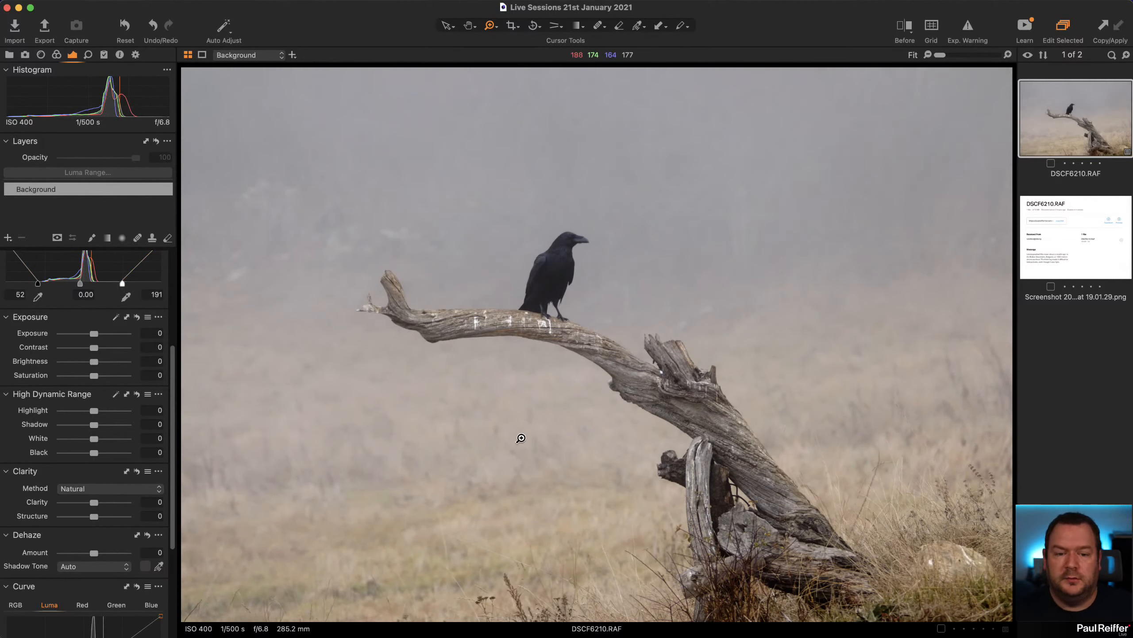
Step: Clone the variant of DSCF6210.RAF, reset the clone's Levels, and set its Dehaze amount to 60
right_click(1055, 111)
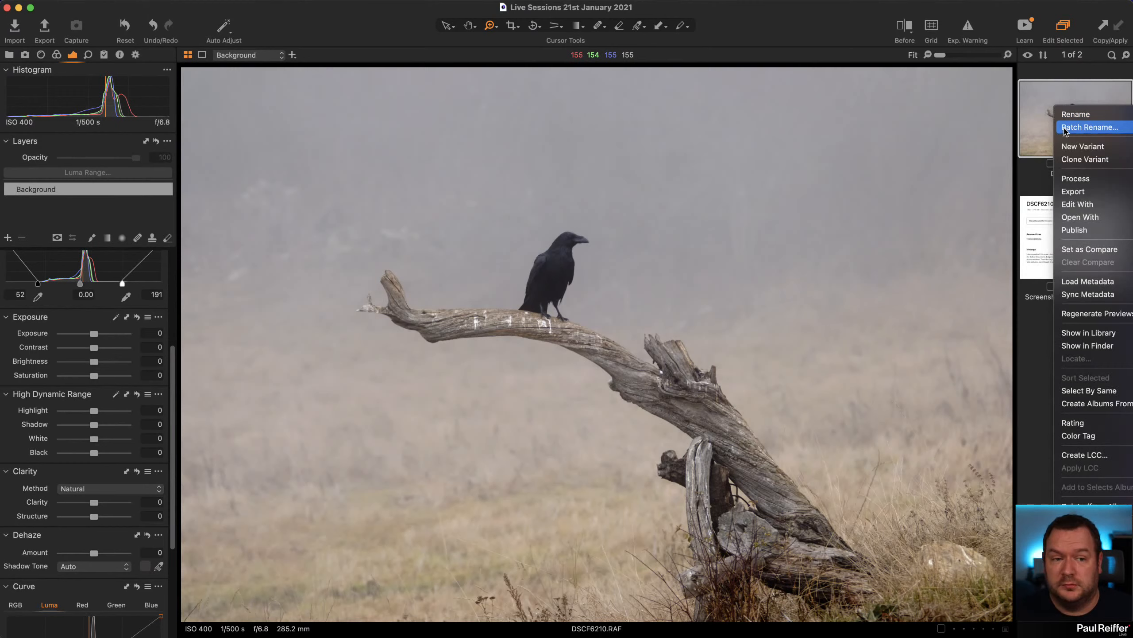
left_click(1080, 161)
scroll(139, 282, "up", 3)
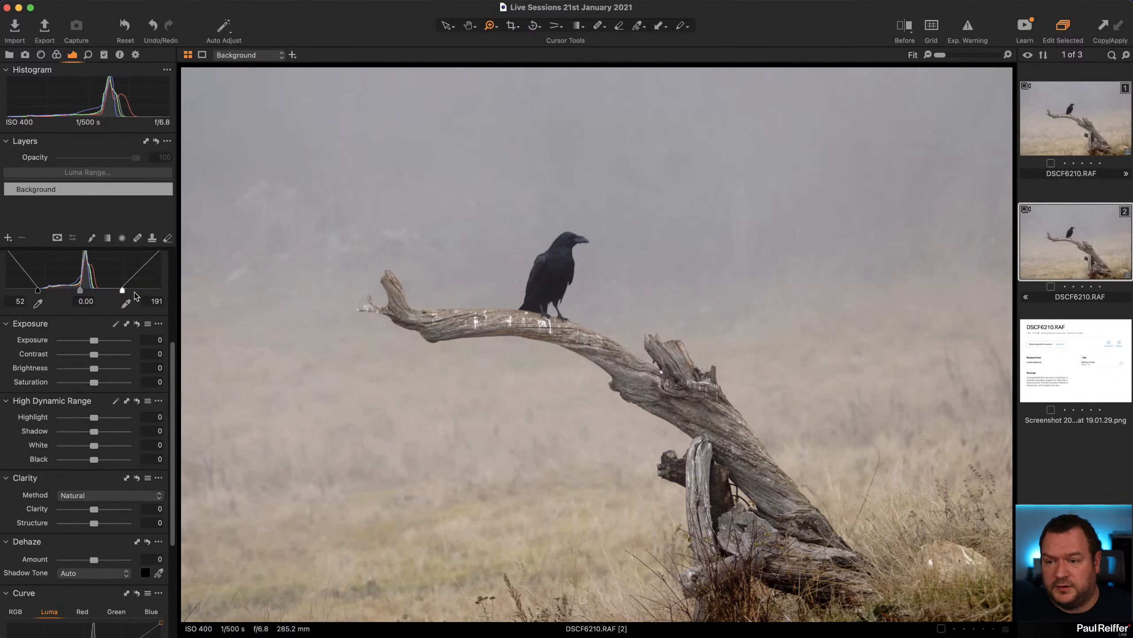
left_click(136, 260)
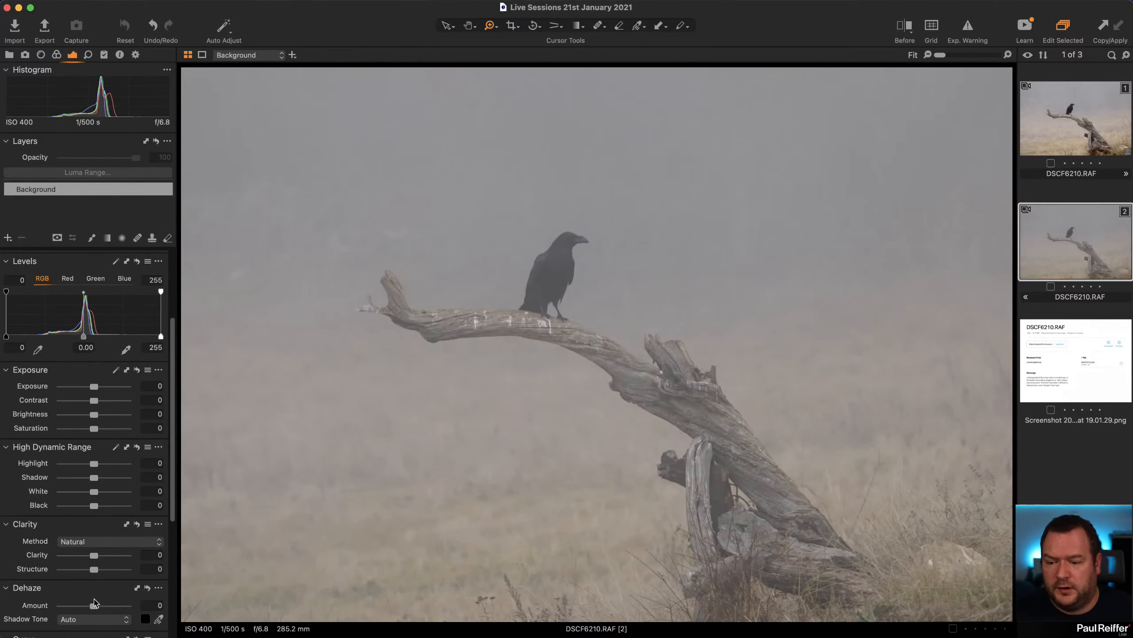
left_click_drag(97, 609, 116, 611)
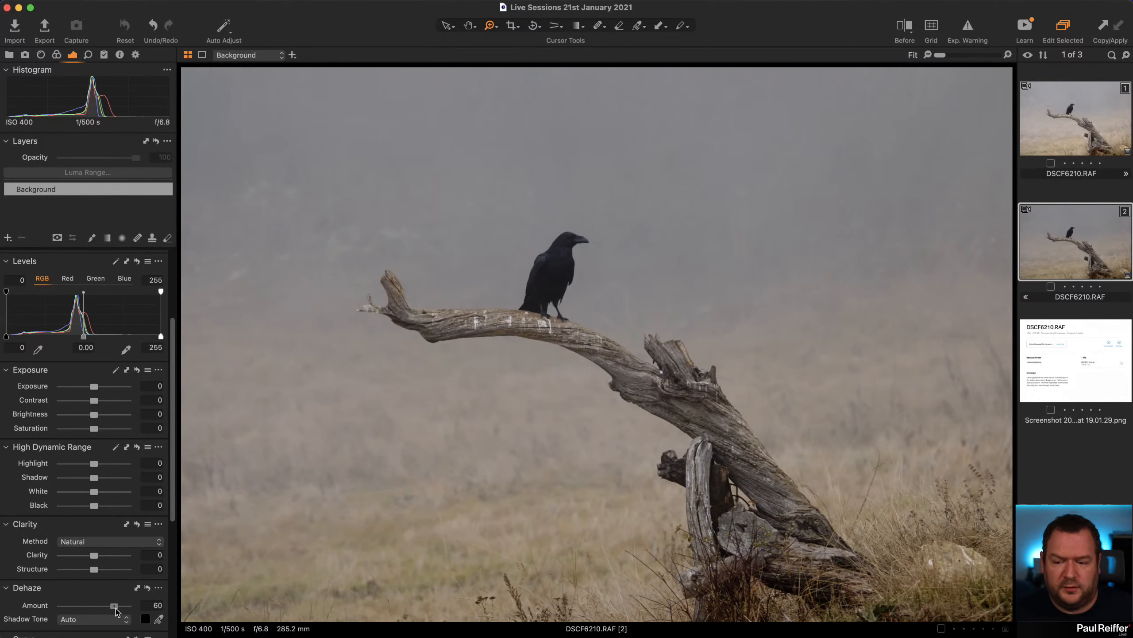
Step: Show both crow variants side by side and shape the first one's Luma curve, raising shadows to input 59, output 64, and lowering midtones
left_click(1099, 128)
left_click(1098, 248, "super")
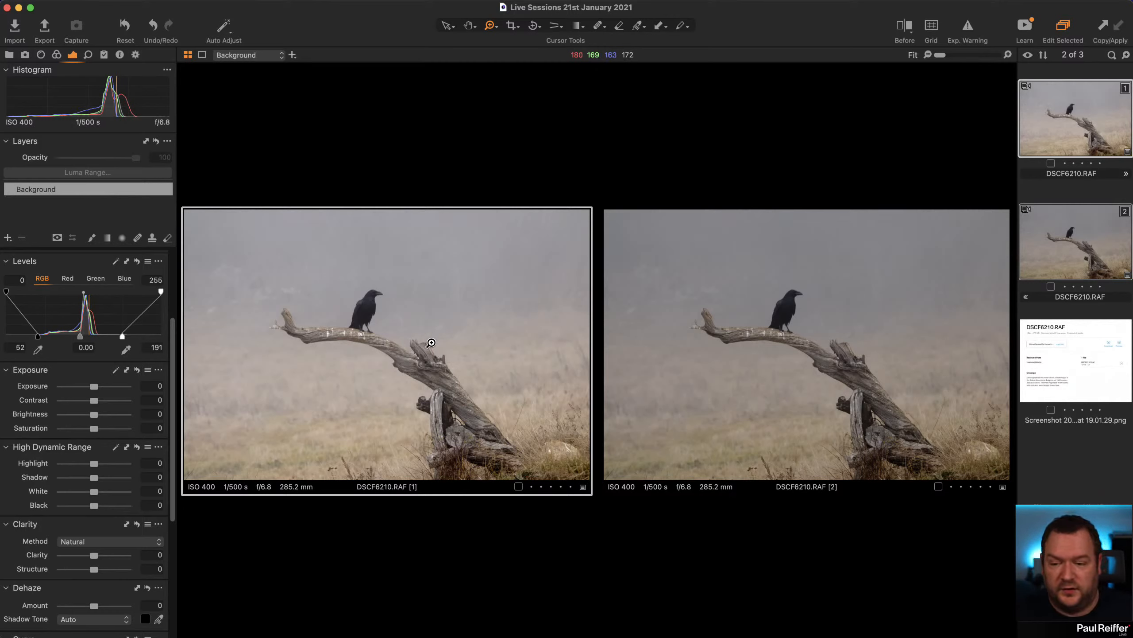
scroll(134, 482, "down", 6)
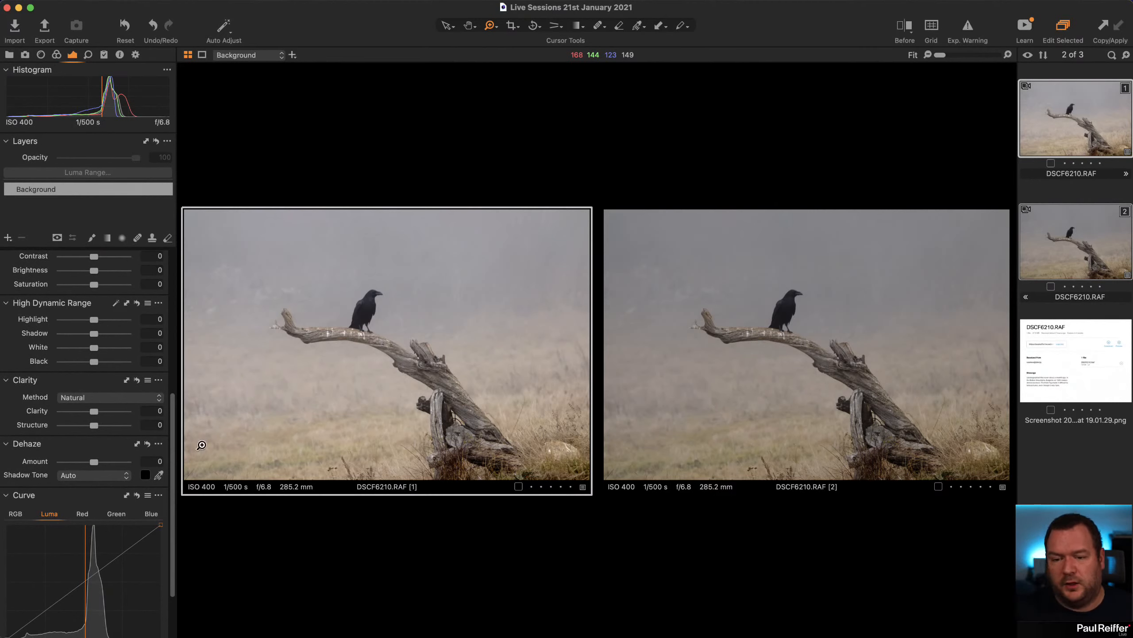
scroll(104, 594, "down", 2)
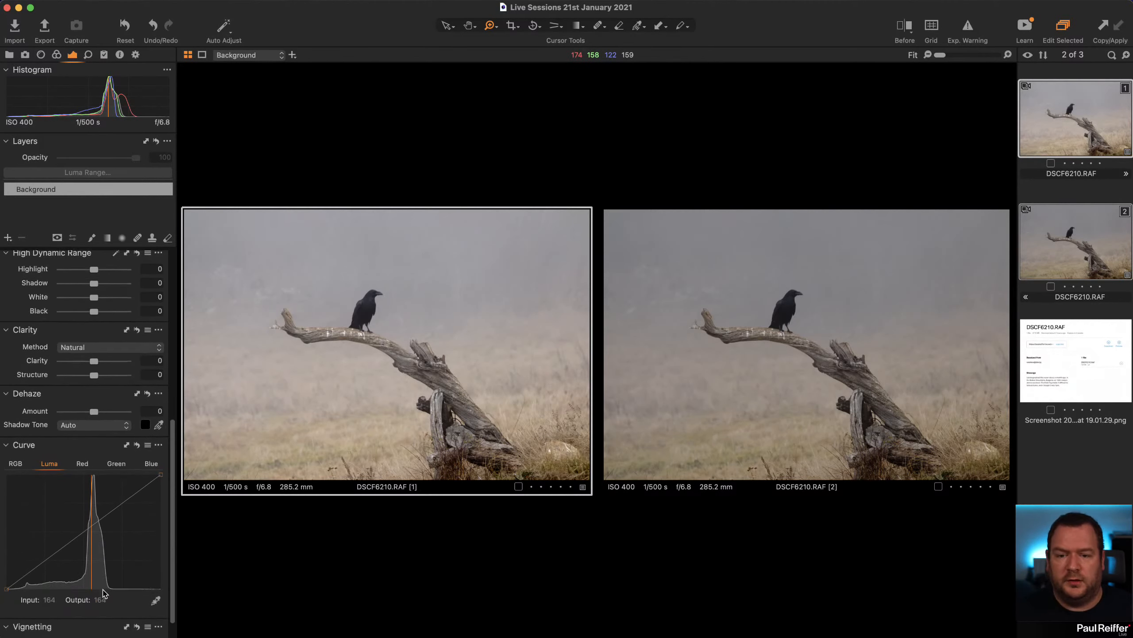
scroll(103, 593, "down", 1)
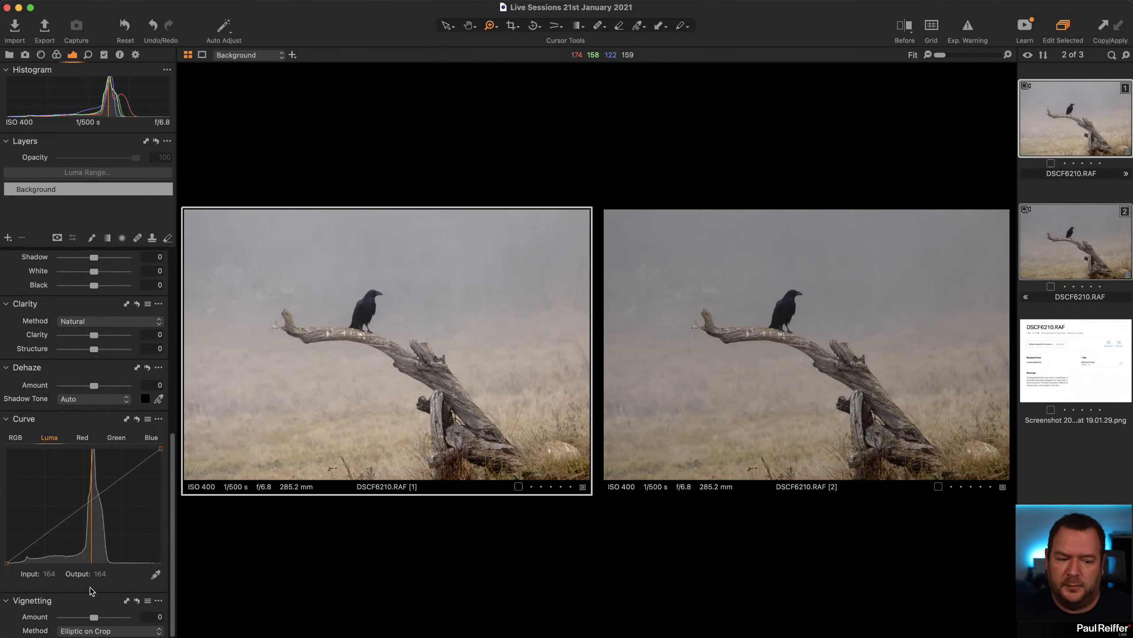
left_click(90, 507)
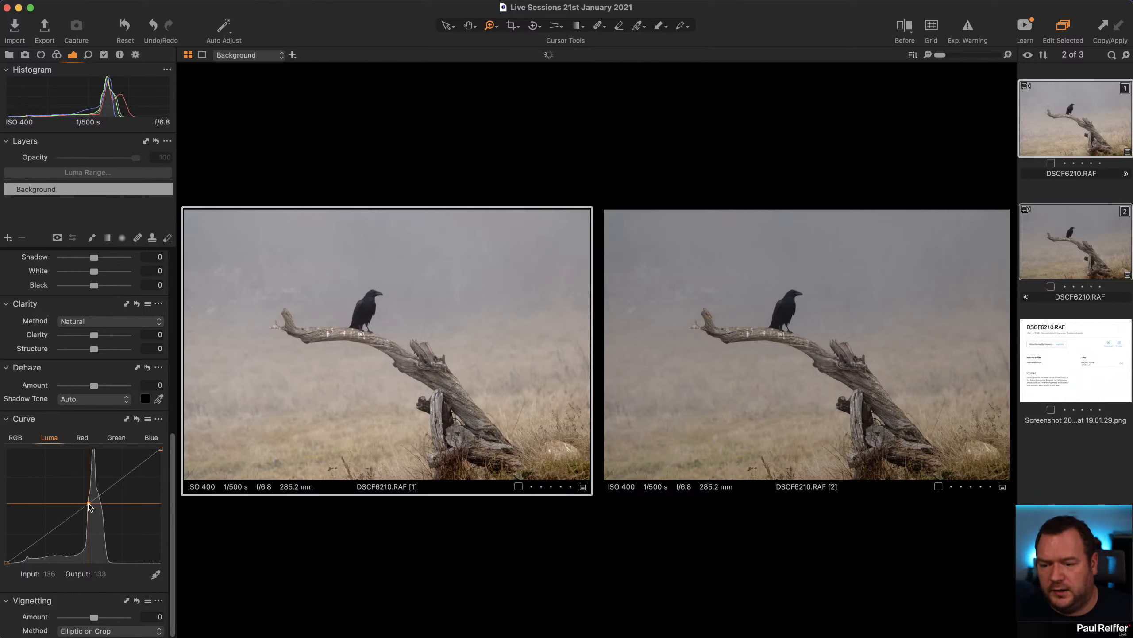
left_click(47, 534)
left_click(123, 476)
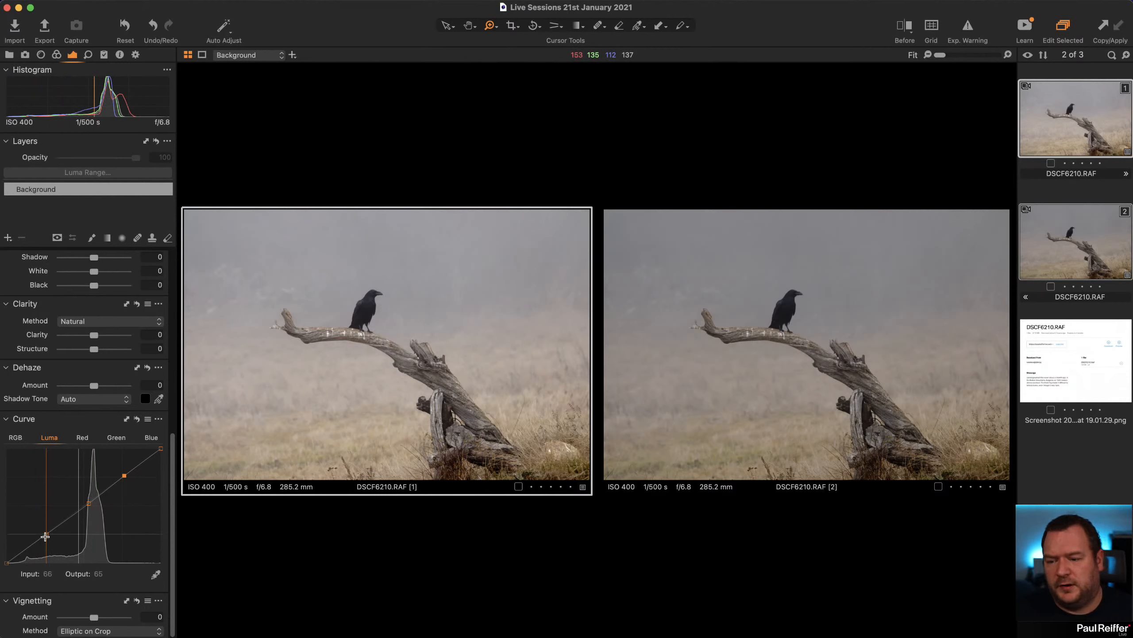
left_click_drag(46, 534, 41, 533)
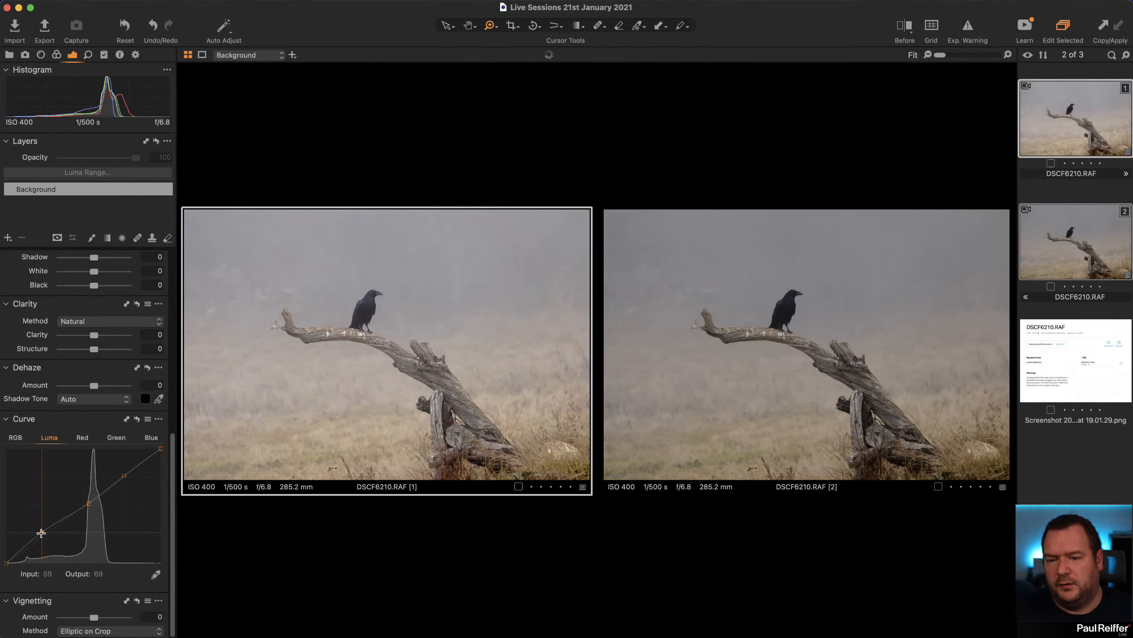
left_click_drag(87, 502, 90, 509)
left_click_drag(38, 534, 39, 537)
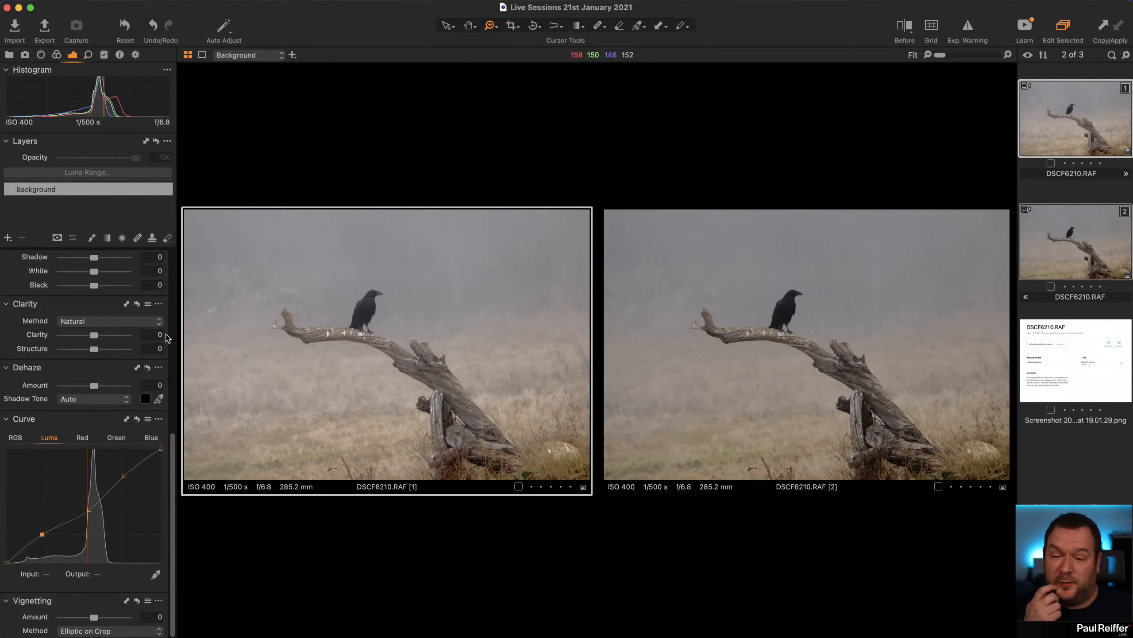
Step: Add a new adjustment layer to the first variant and name it Raven
left_click(8, 237)
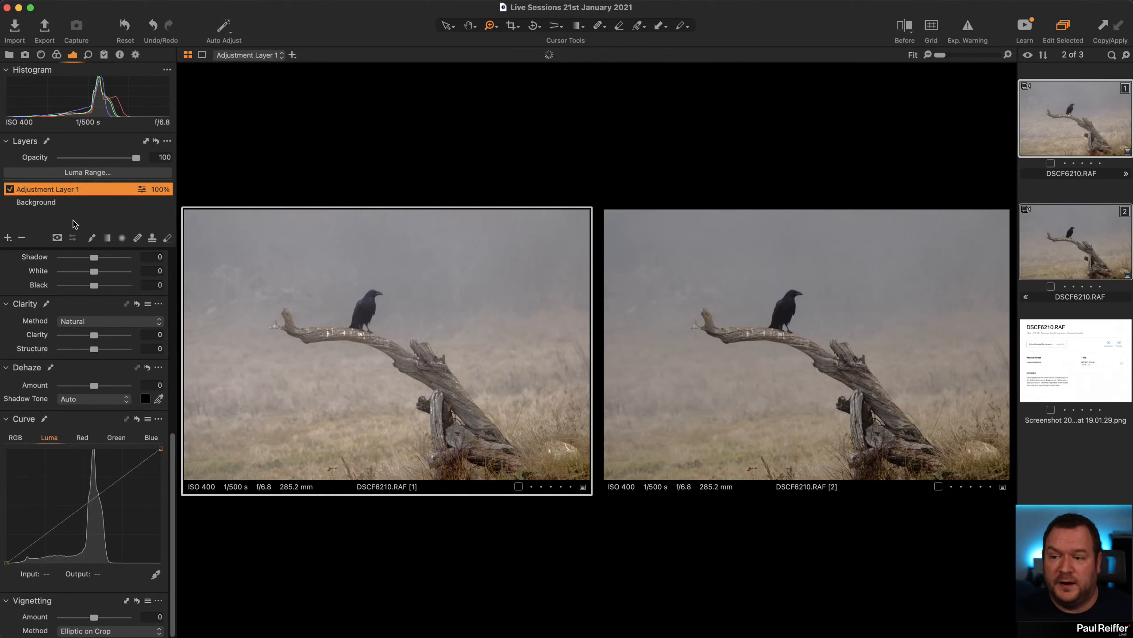
double_click(73, 189)
type("Raven")
key("Return")
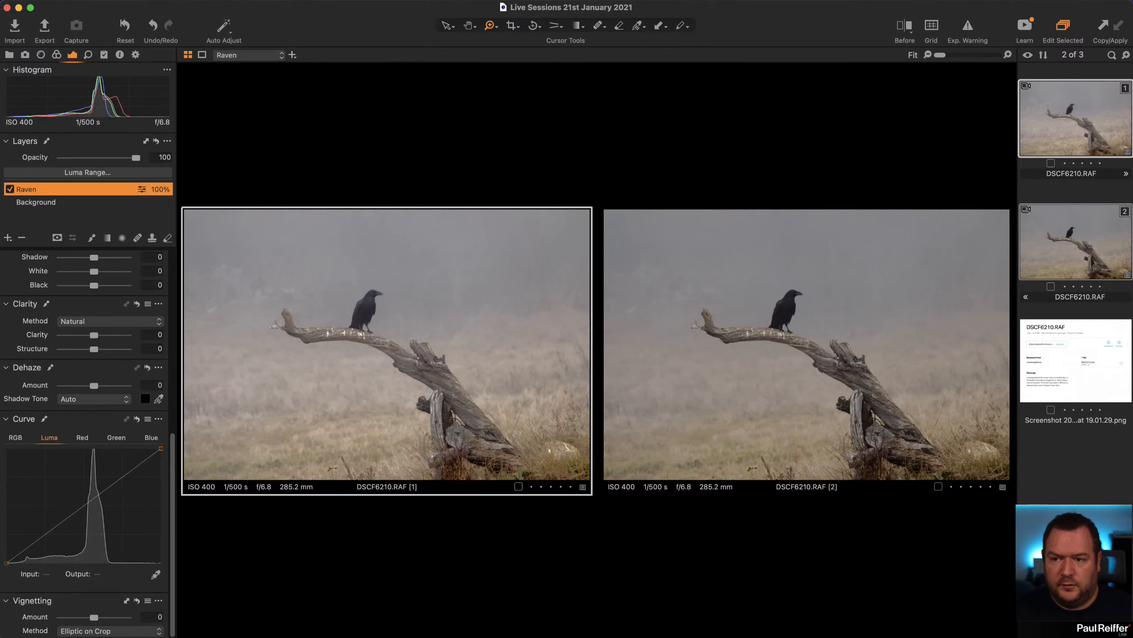
Step: Viewing only the first variant, brush a Raven layer mask over the crow and upper branch, and set its Clarity to 31
left_click(1103, 464)
left_click(1086, 128)
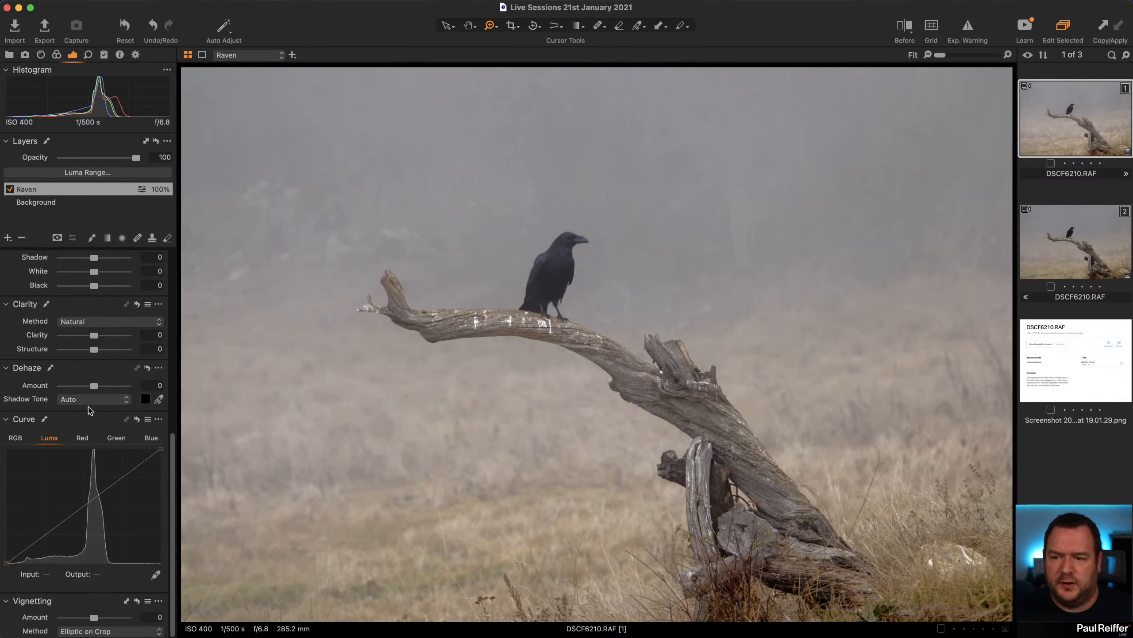
scroll(88, 407, "up", 3)
key("b")
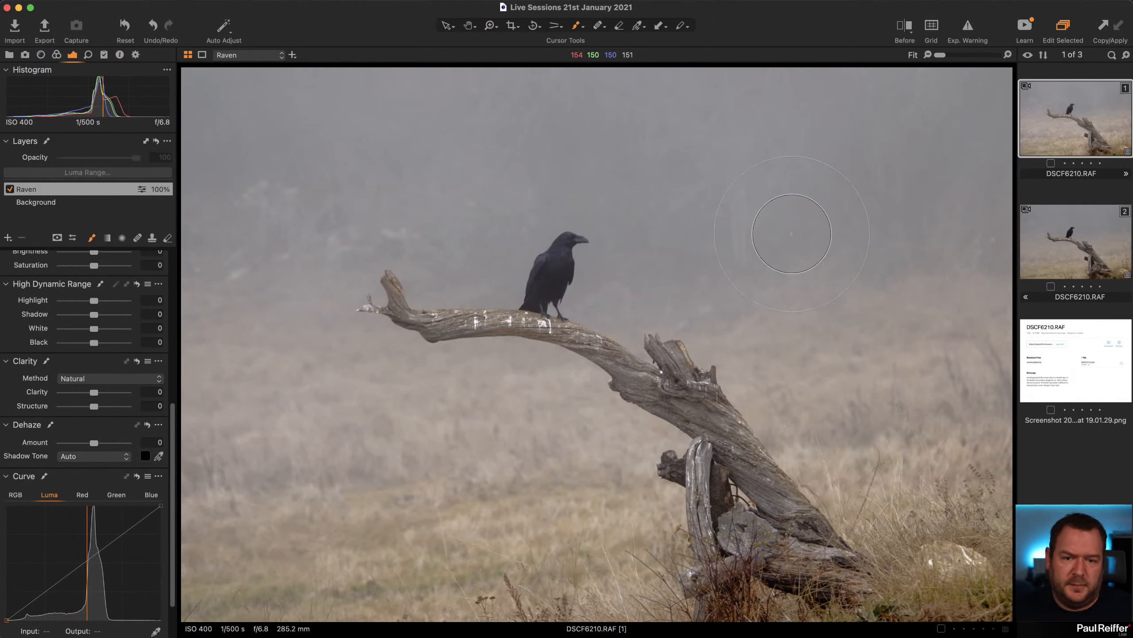
key("m")
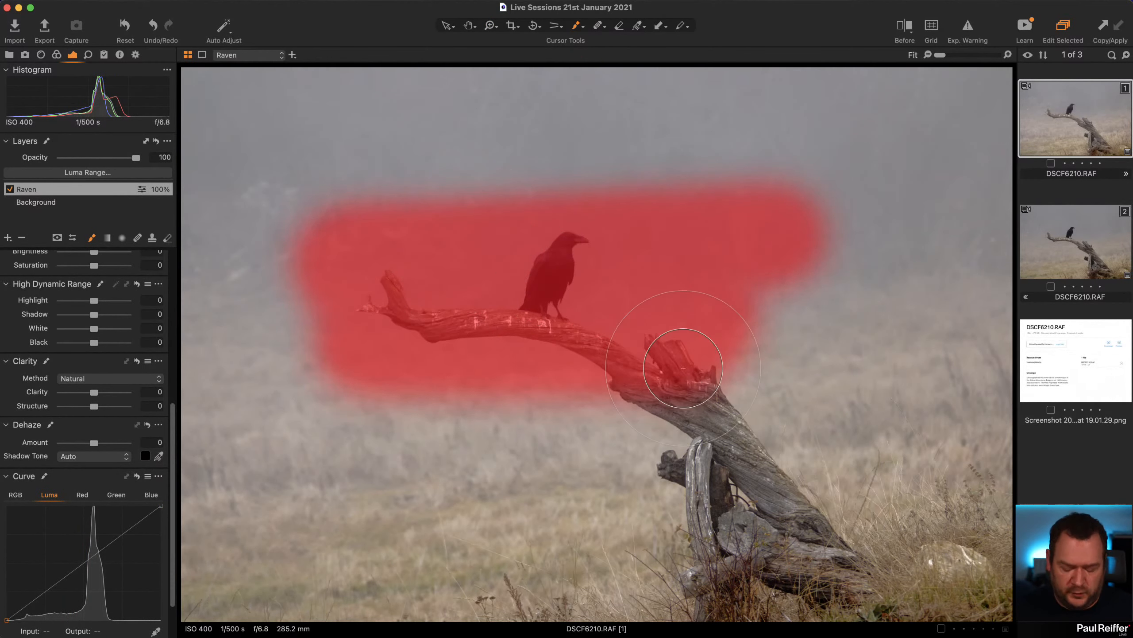
key("m")
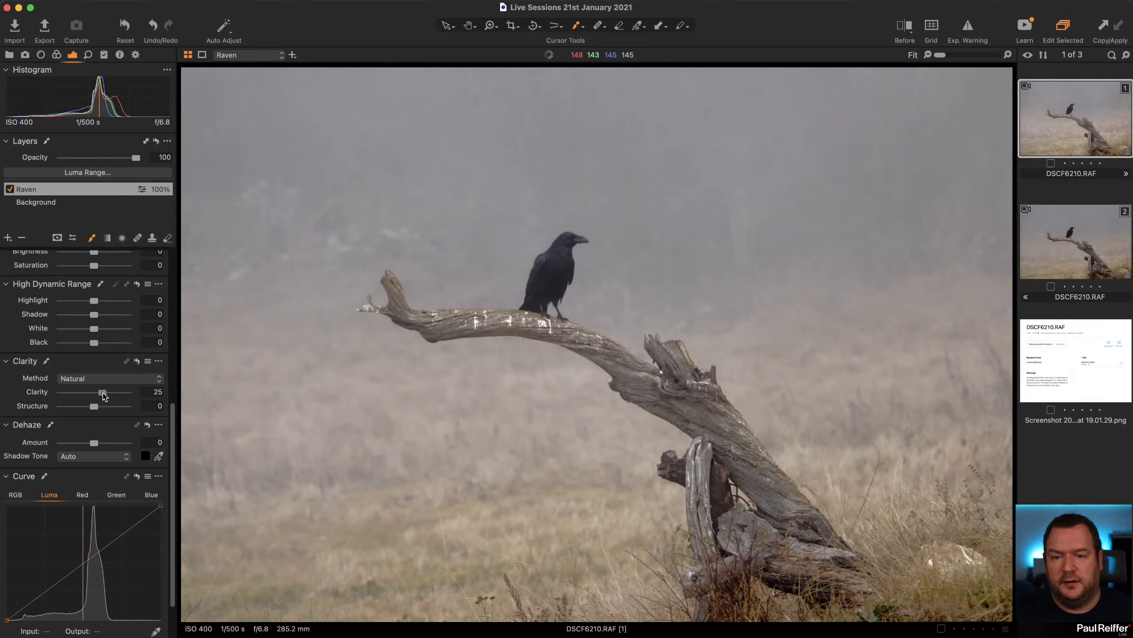
left_click_drag(104, 395, 106, 396)
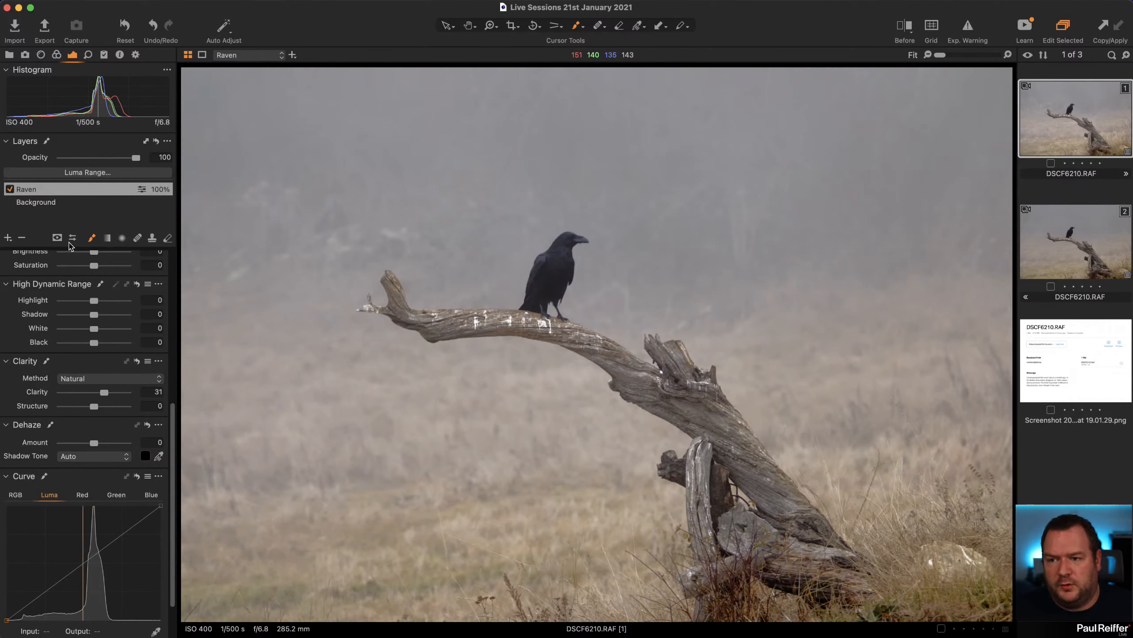
Step: Examine the first crow variant's Background curve and Levels, and compare the full image with the dehazed second variant, alternating between them
left_click(49, 203)
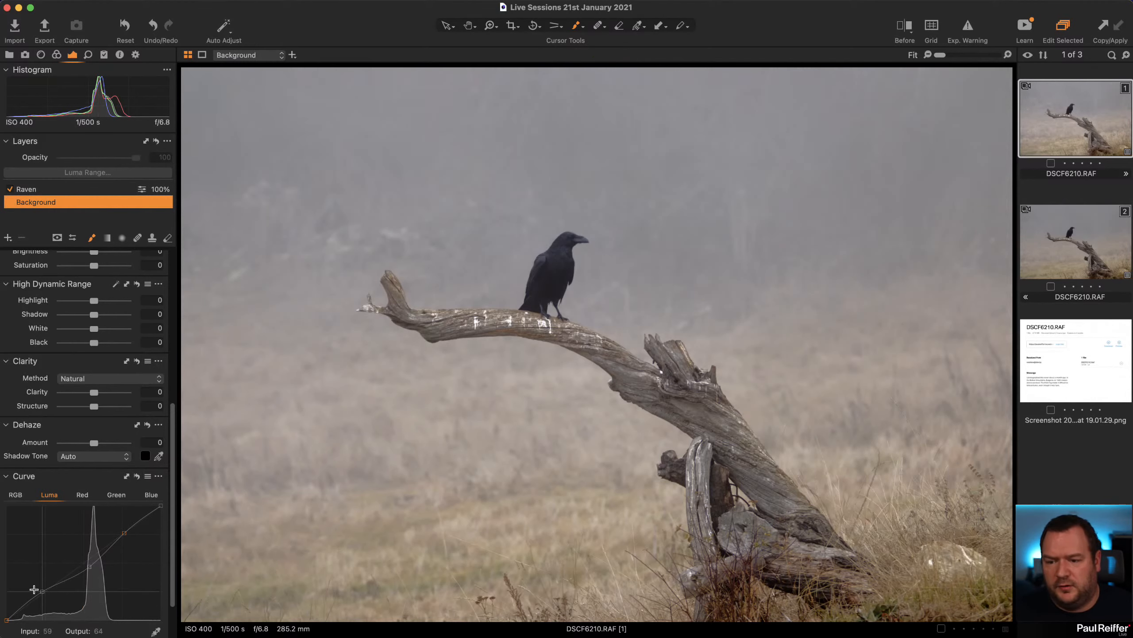
scroll(85, 564, "up", 6)
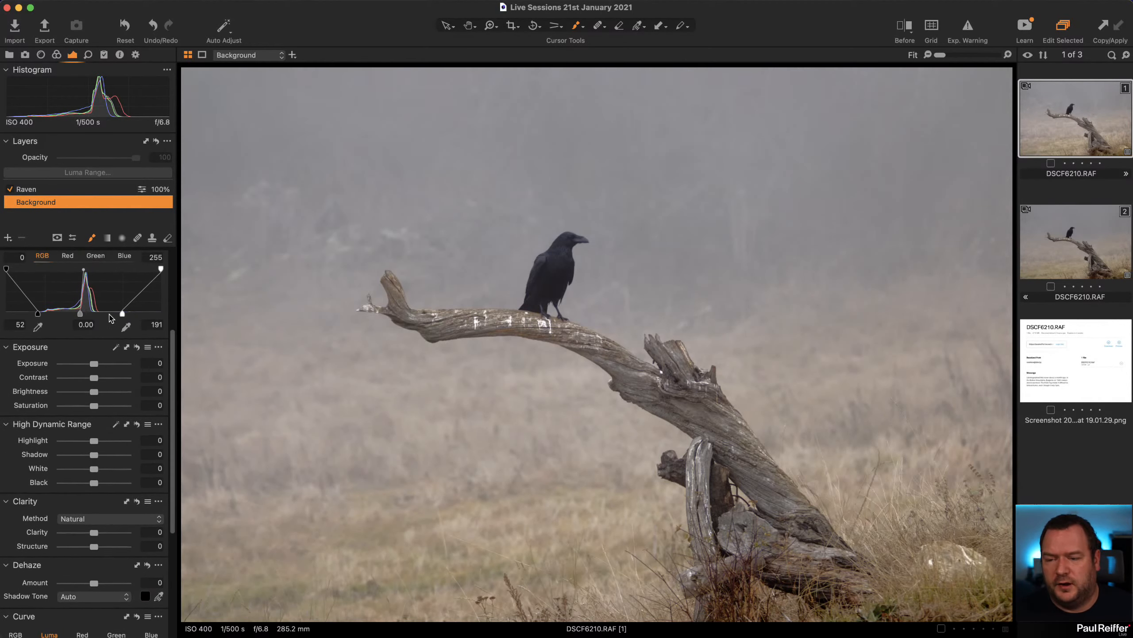
left_click(1092, 243)
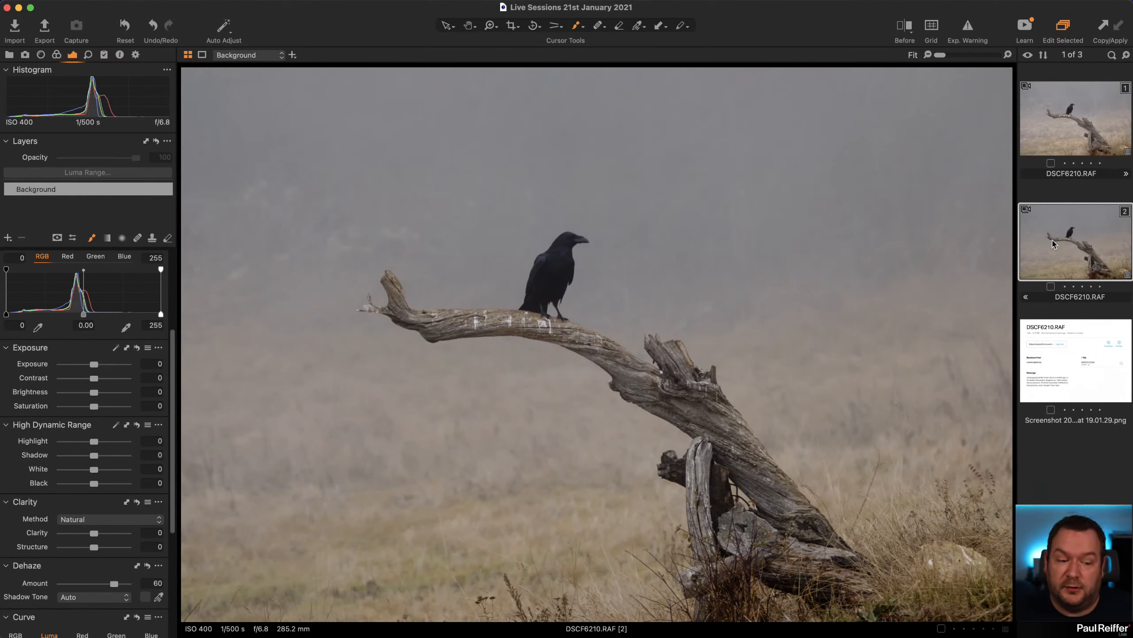
left_click(1066, 123)
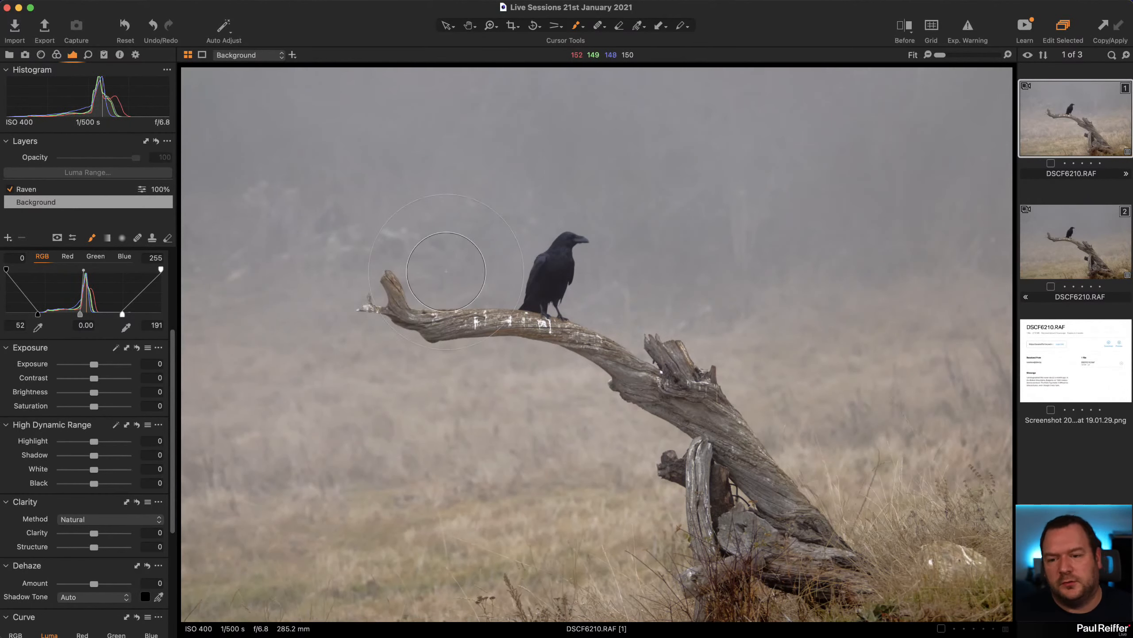
left_click(1065, 226)
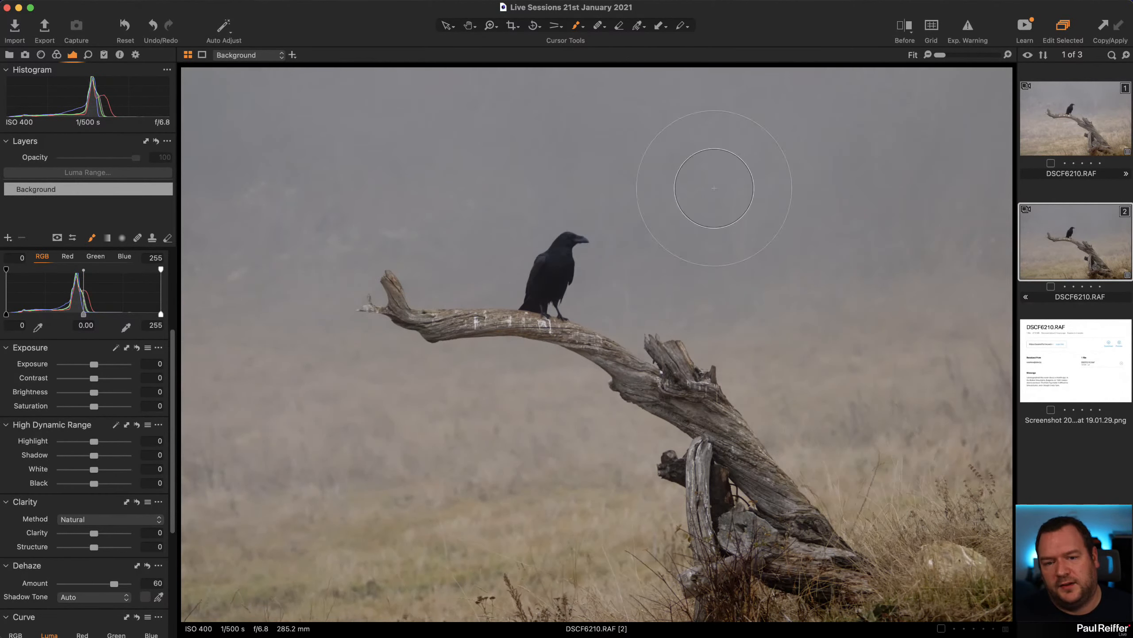
left_click(1068, 137)
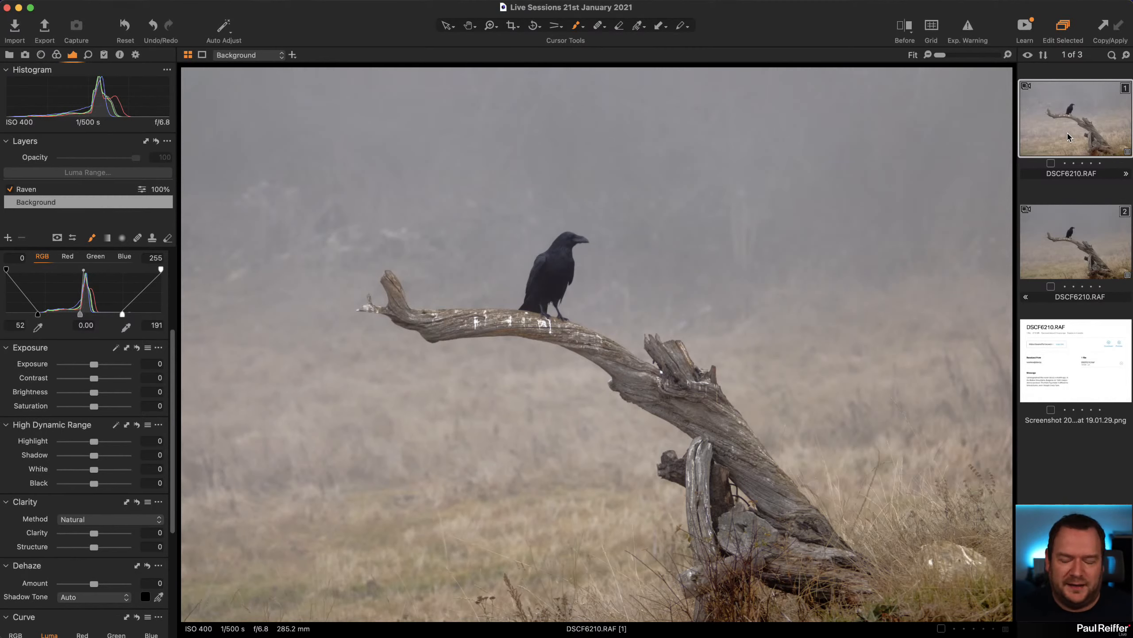
left_click(1071, 260)
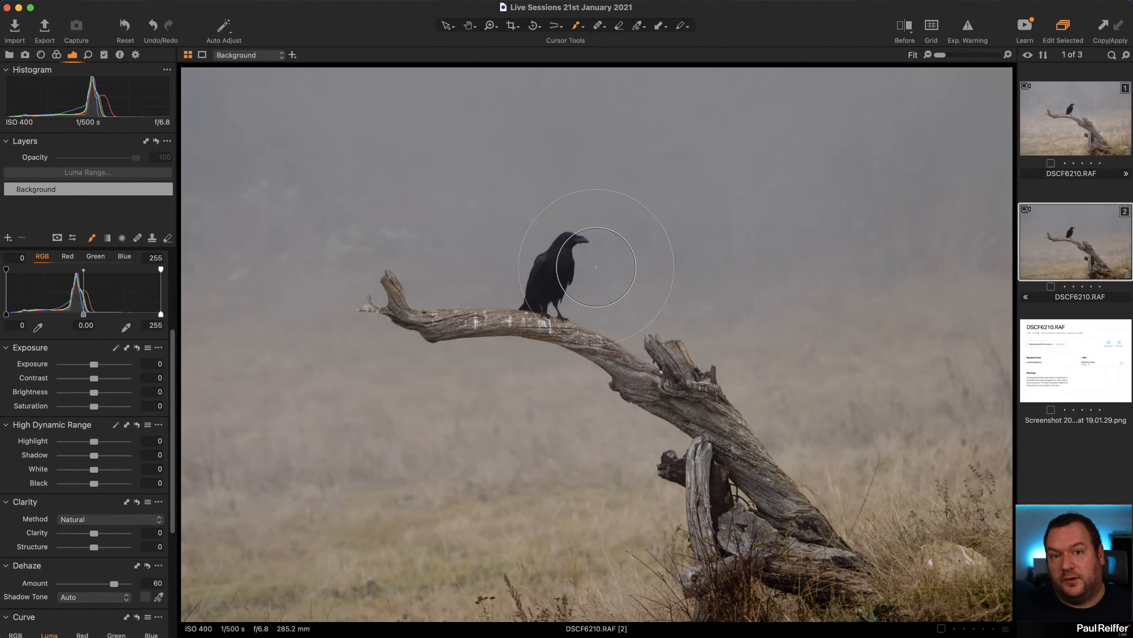
left_click(1044, 141)
Step: Show both crow variants side by side and compare the crow and branch at 50% magnification
key("z")
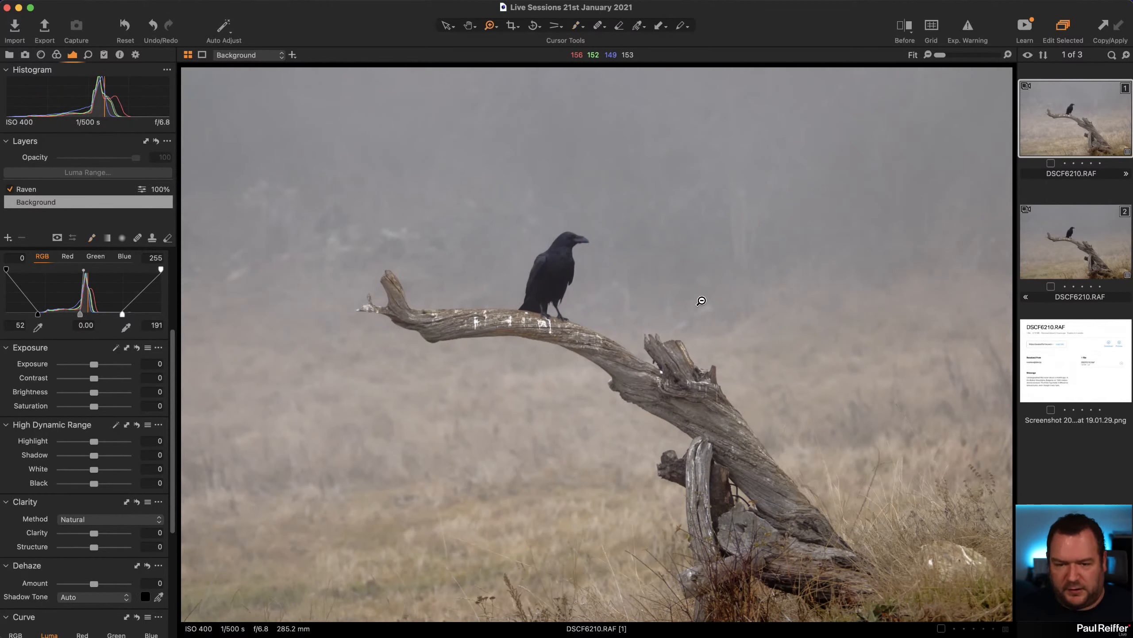
left_click(1061, 255, "super")
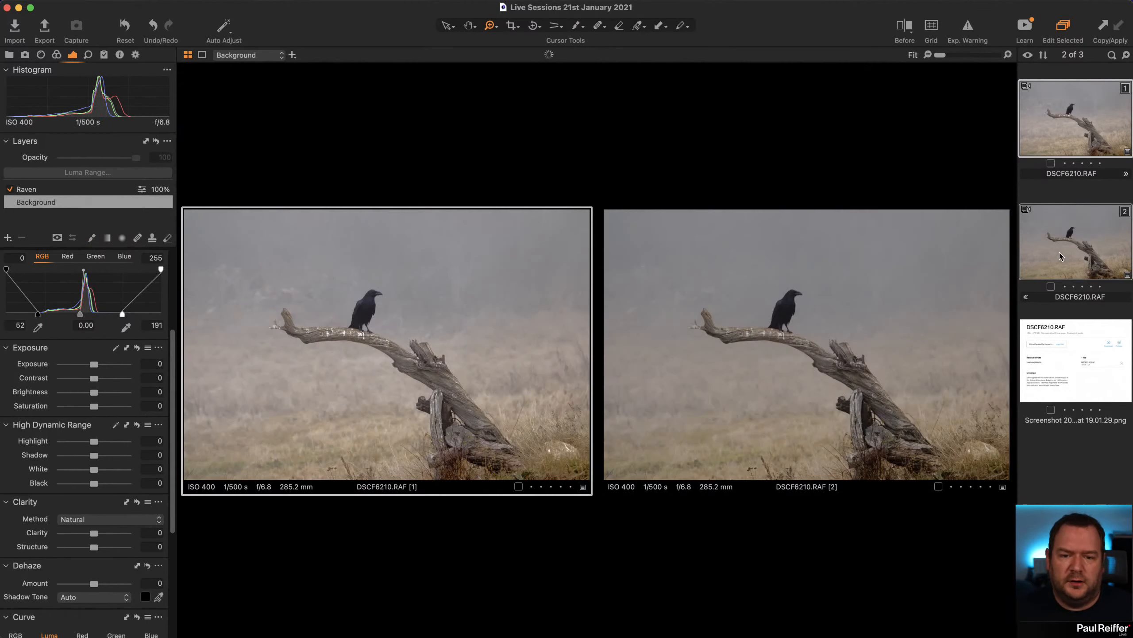
left_click(784, 316)
left_click(789, 323)
left_click(833, 324)
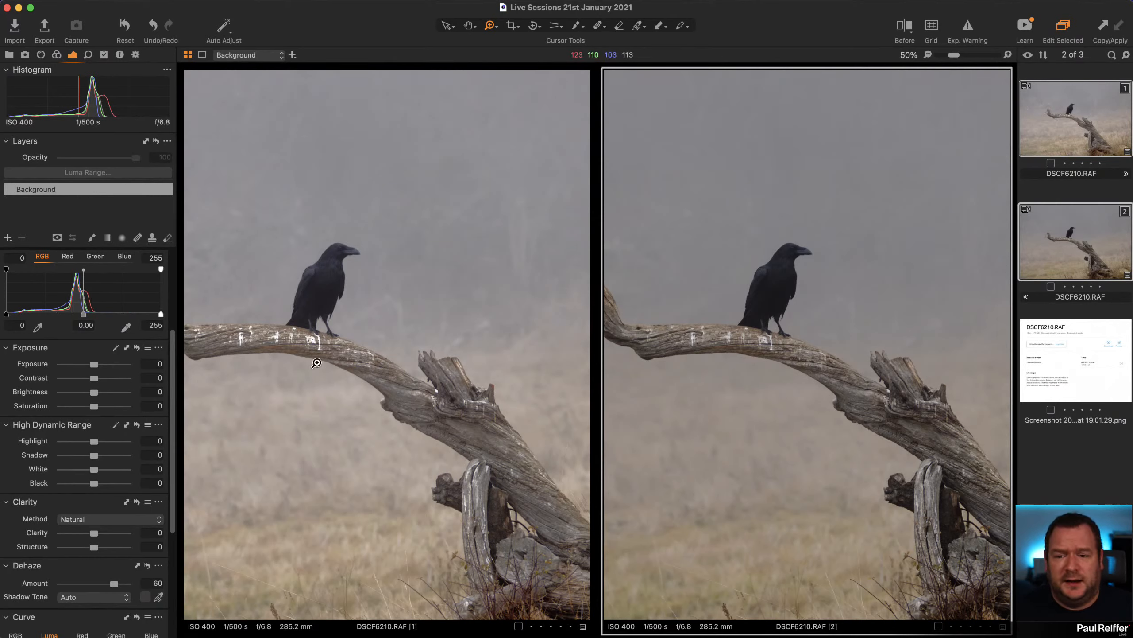
Step: Add a new adjustment layer to the first crow variant and name it Raven2
left_click(1048, 133)
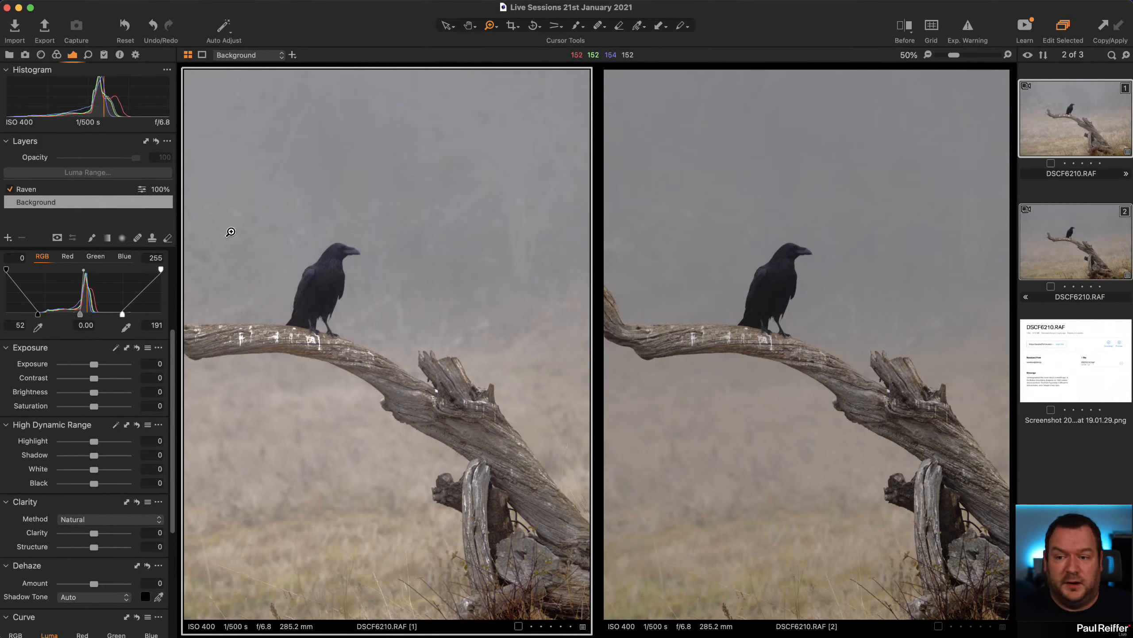
left_click(8, 238)
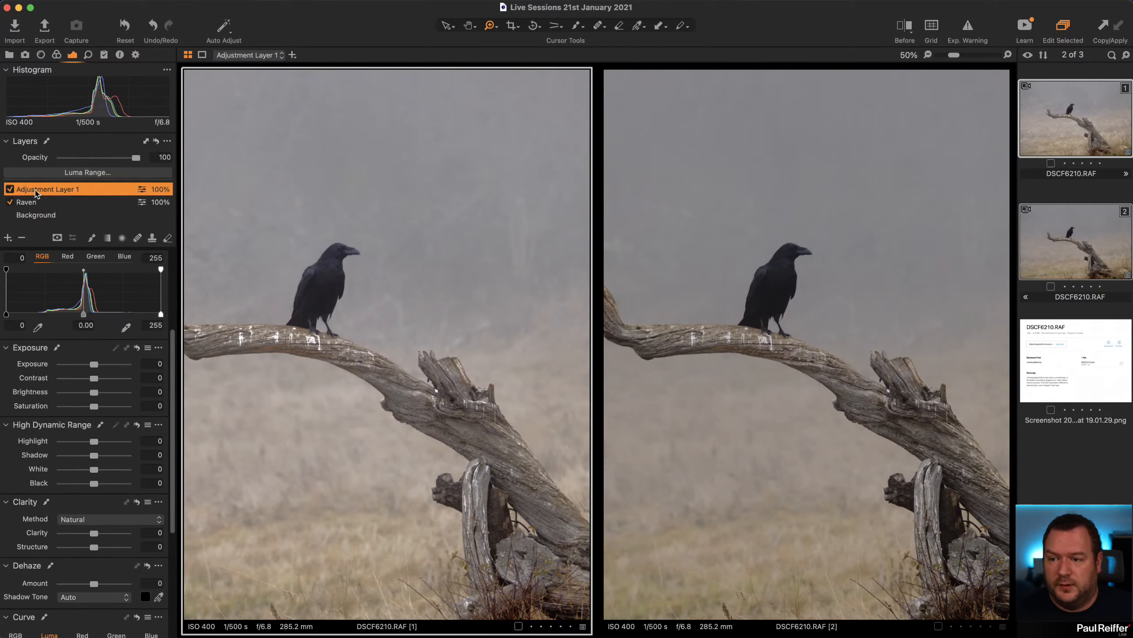
type("Rave")
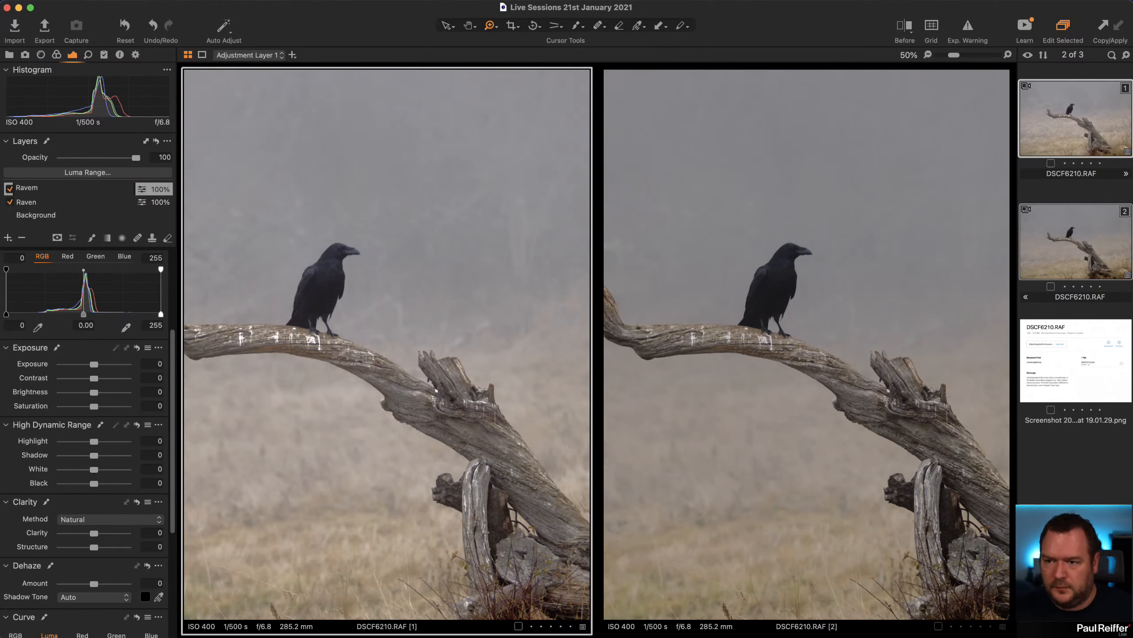
type("n2")
key("Return")
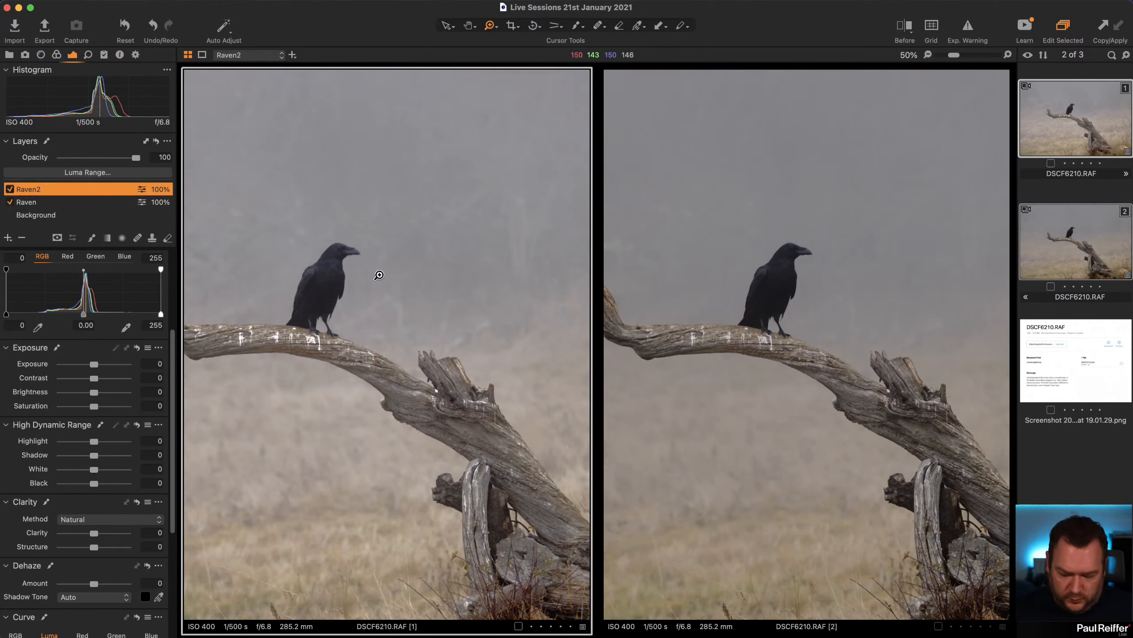
Step: Brush a Raven2 layer mask over the crow and the branch directly under it, using a smaller brush
key("b")
key("bracketleft")
key("bracketleft")
key("bracketleft")
key("bracketleft")
key("bracketleft")
key("bracketleft")
key("bracketleft")
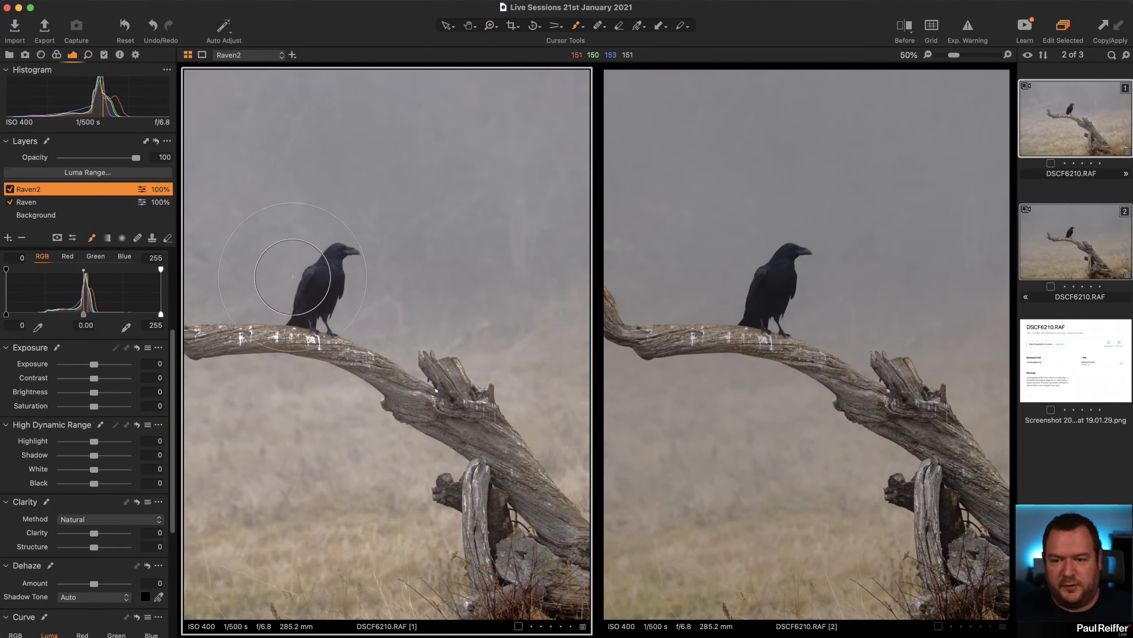
mouse_move(309, 276)
left_mouse_down()
mouse_move(332, 246)
mouse_move(360, 253)
mouse_move(288, 338)
mouse_move(333, 299)
mouse_move(311, 313)
left_mouse_up()
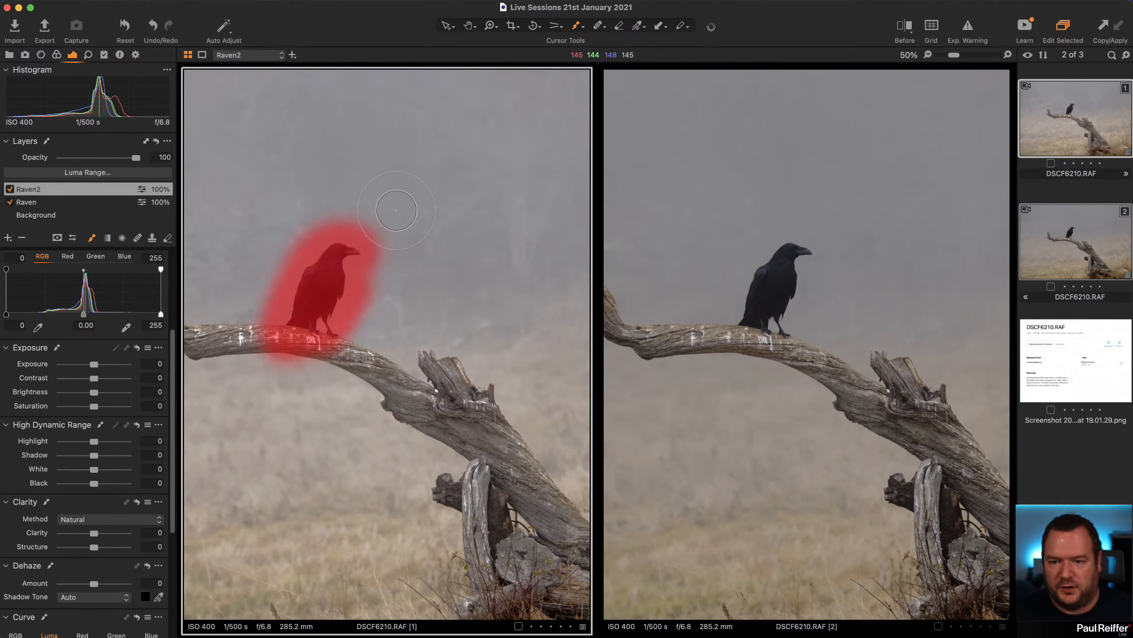
Step: Restrict the Raven2 mask by Luma Range to 0–81, with falloff 0–122 and radius 0.4, checking it with the mask displayed
left_click(103, 173)
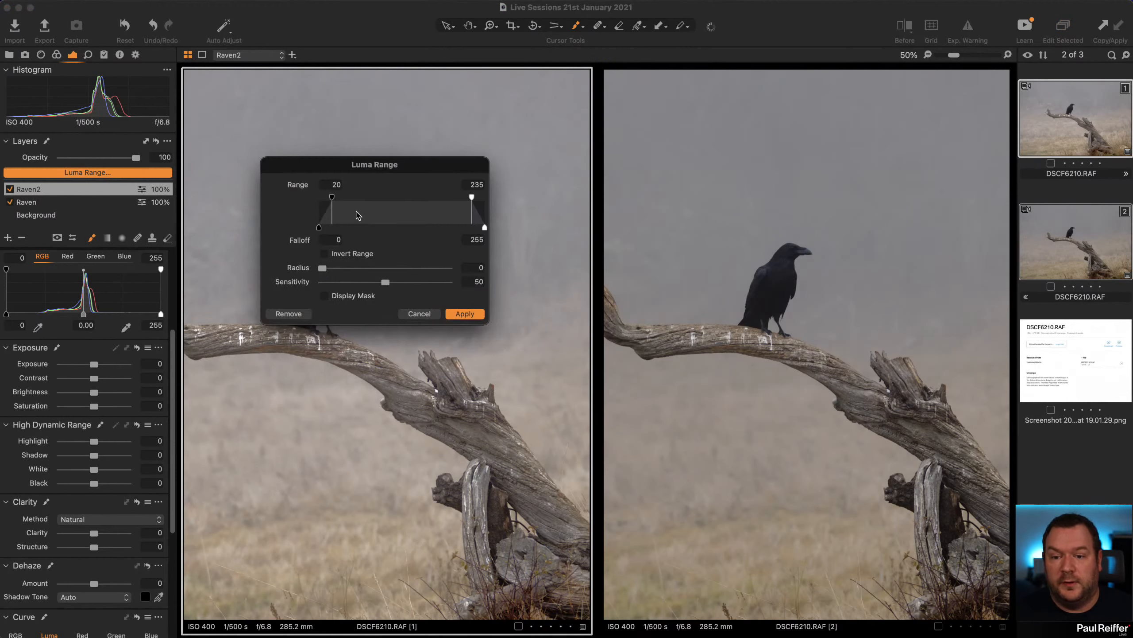
left_click_drag(370, 164, 432, 80)
left_click(386, 212)
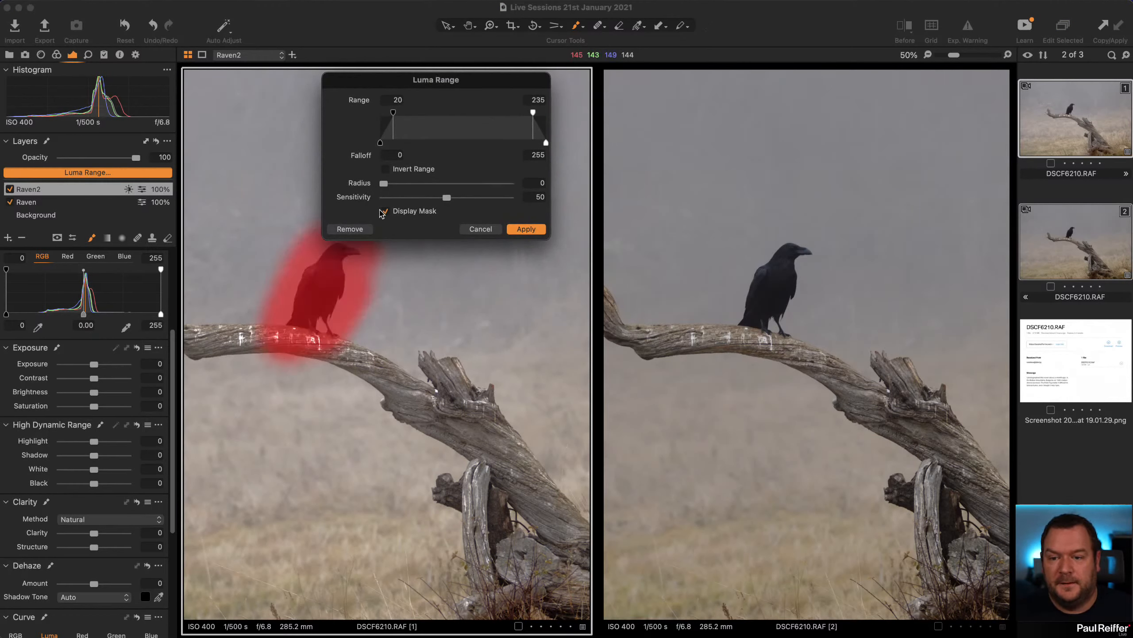
left_click_drag(394, 113, 381, 112)
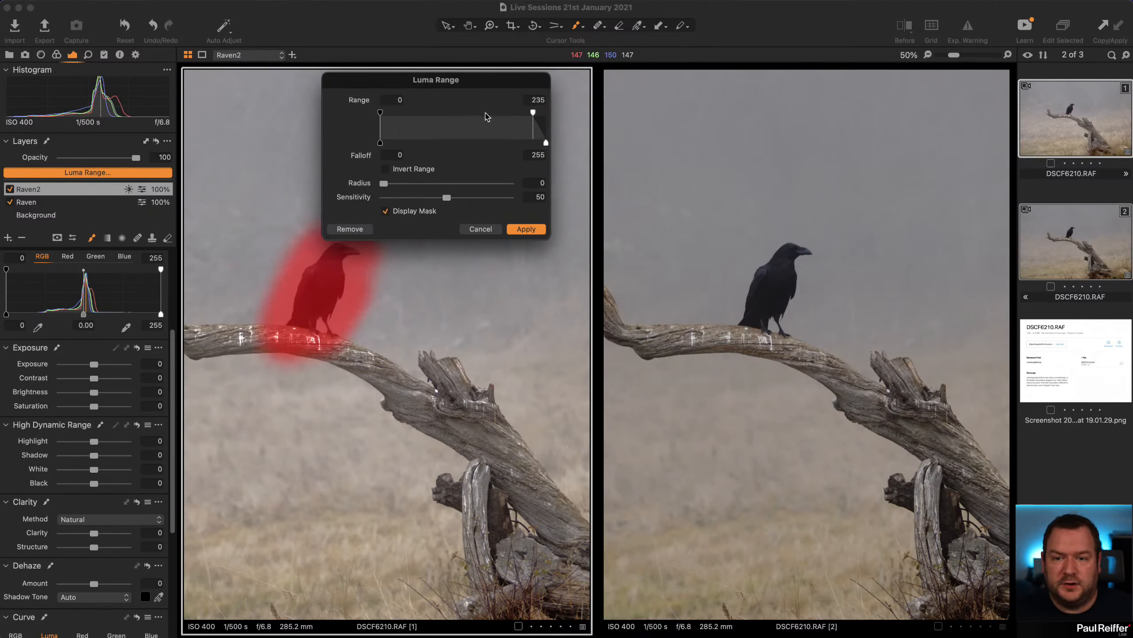
left_click_drag(534, 114, 433, 129)
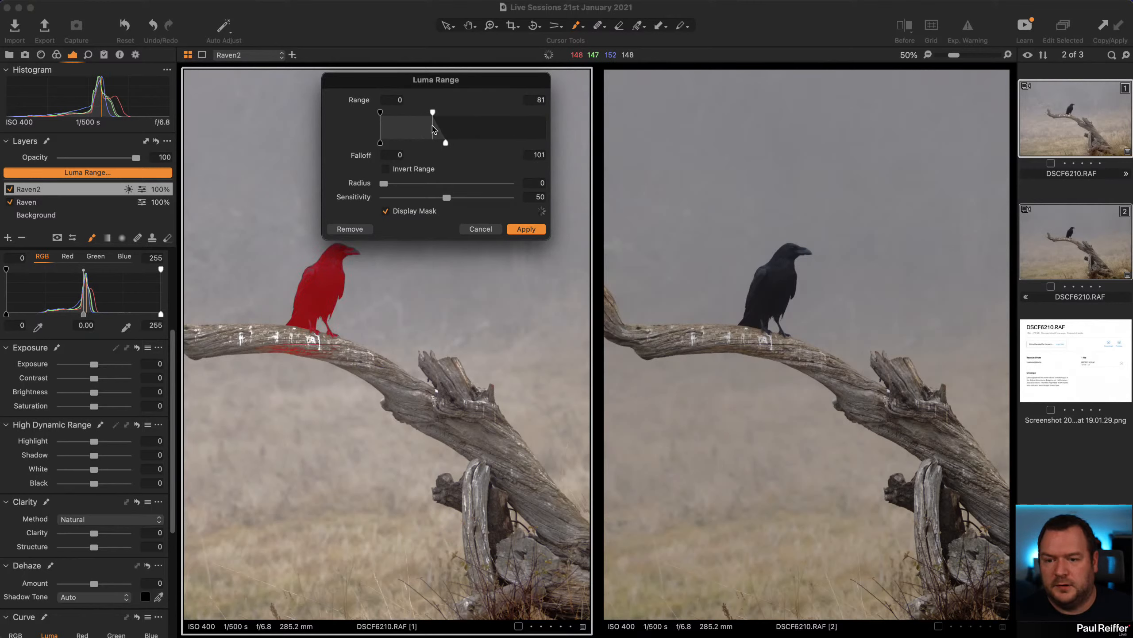
left_click_drag(384, 183, 391, 183)
left_click_drag(446, 144, 459, 144)
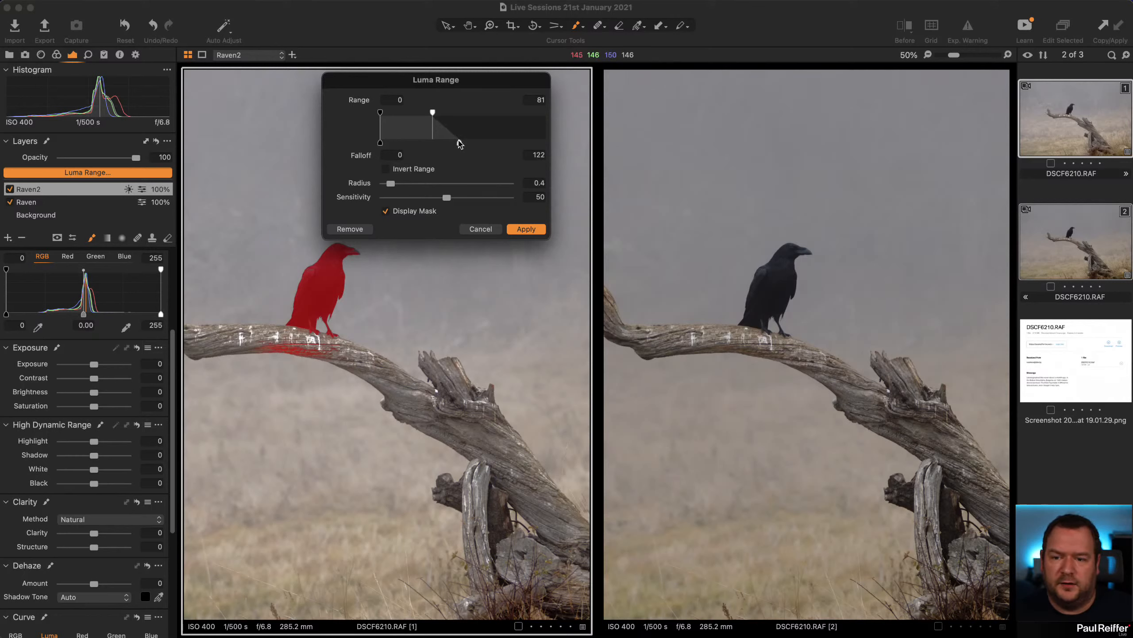
left_click(527, 229)
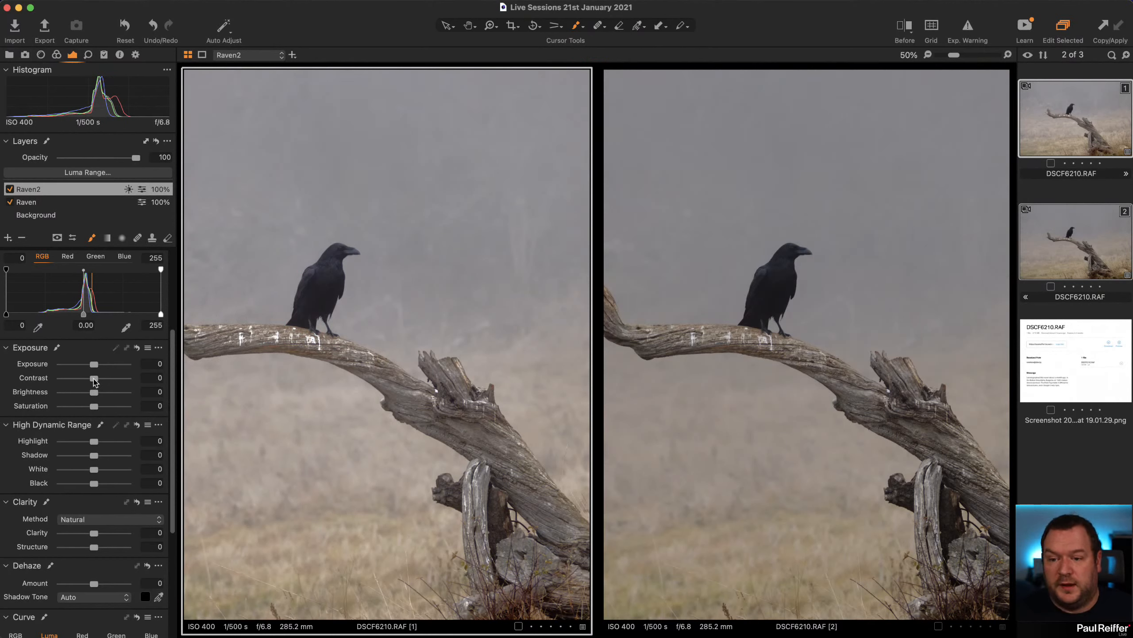
Step: Adjust the Raven2 layer with Contrast 16, Clarity 16 and a white balance of 4988 Kelvin
left_click_drag(94, 378, 105, 378)
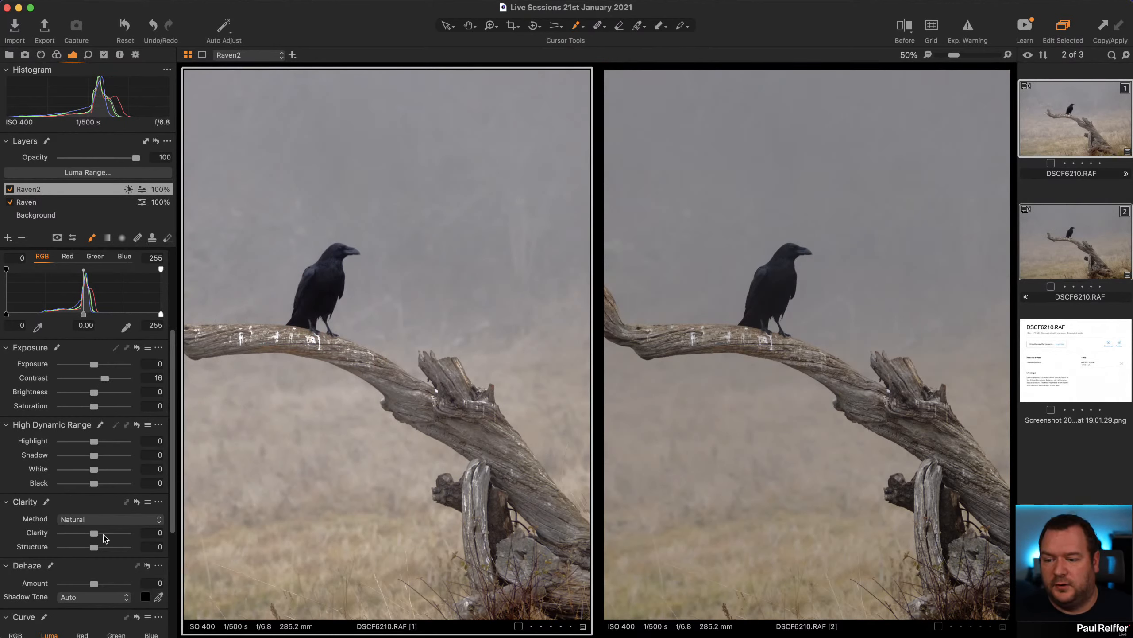
left_click_drag(94, 533, 100, 534)
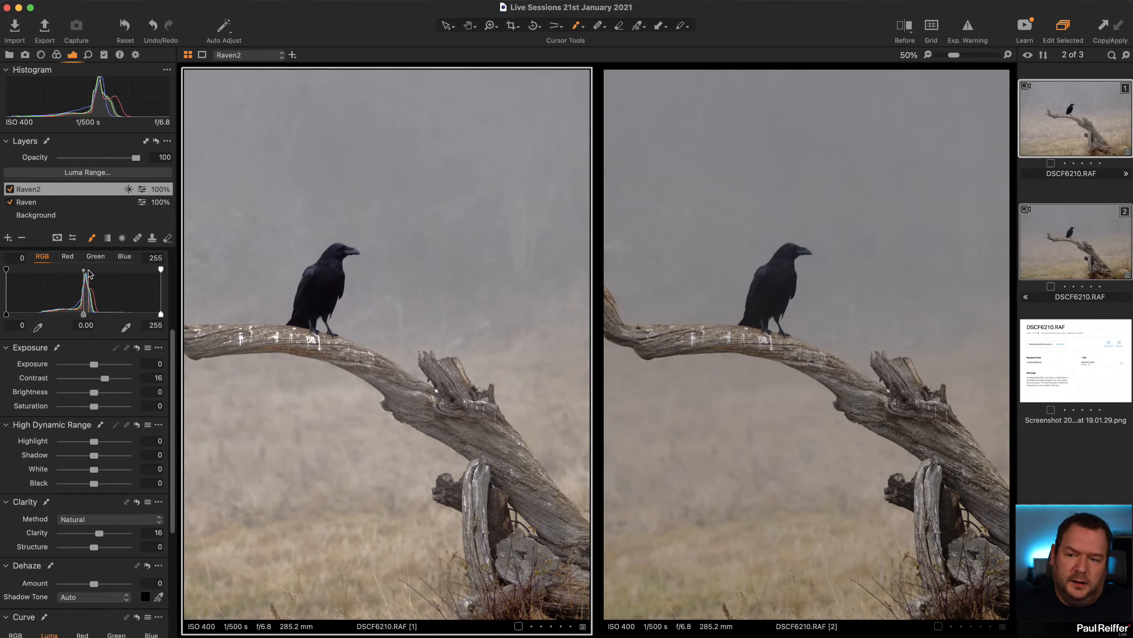
scroll(107, 288, "up", 5)
mouse_move(83, 355)
left_mouse_down()
mouse_move(97, 369)
mouse_move(82, 355)
left_mouse_up()
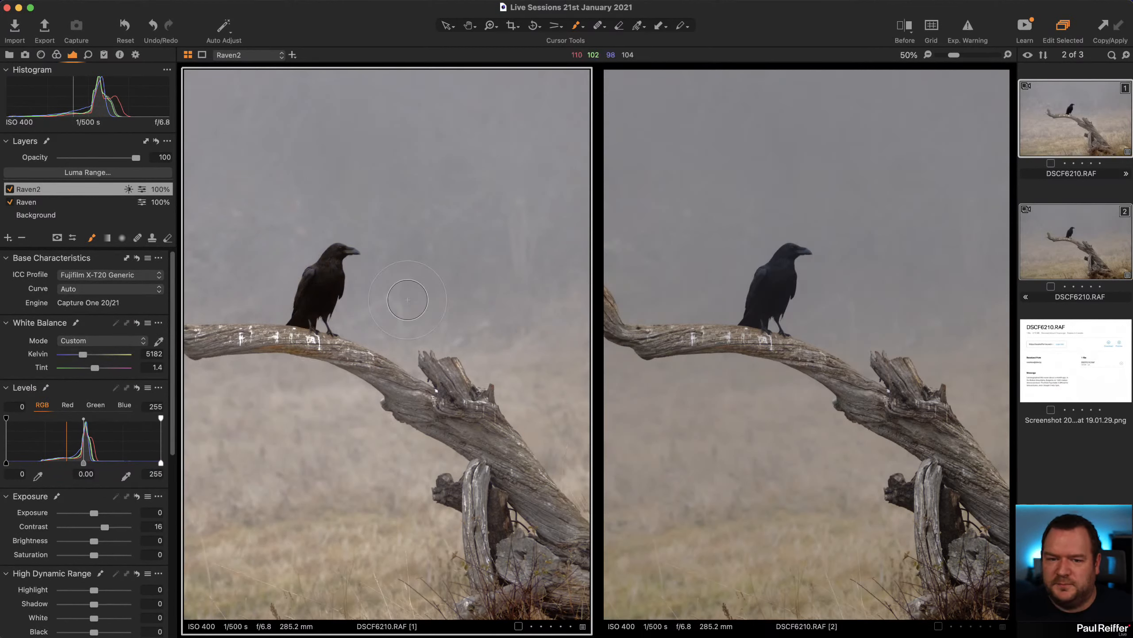
key("z")
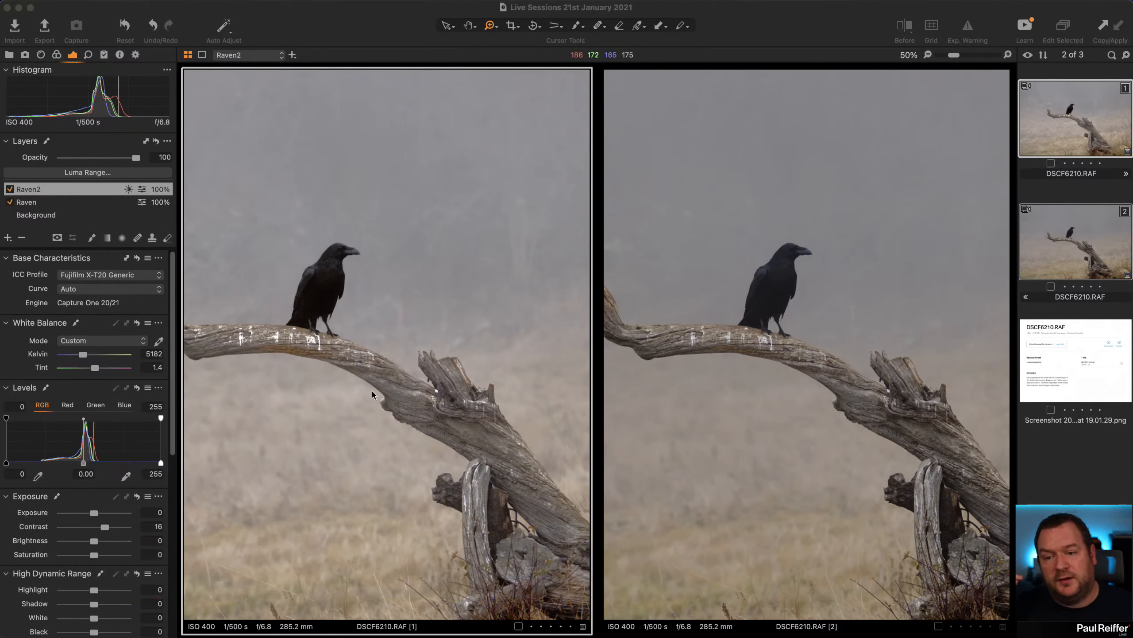
left_click_drag(82, 355, 81, 356)
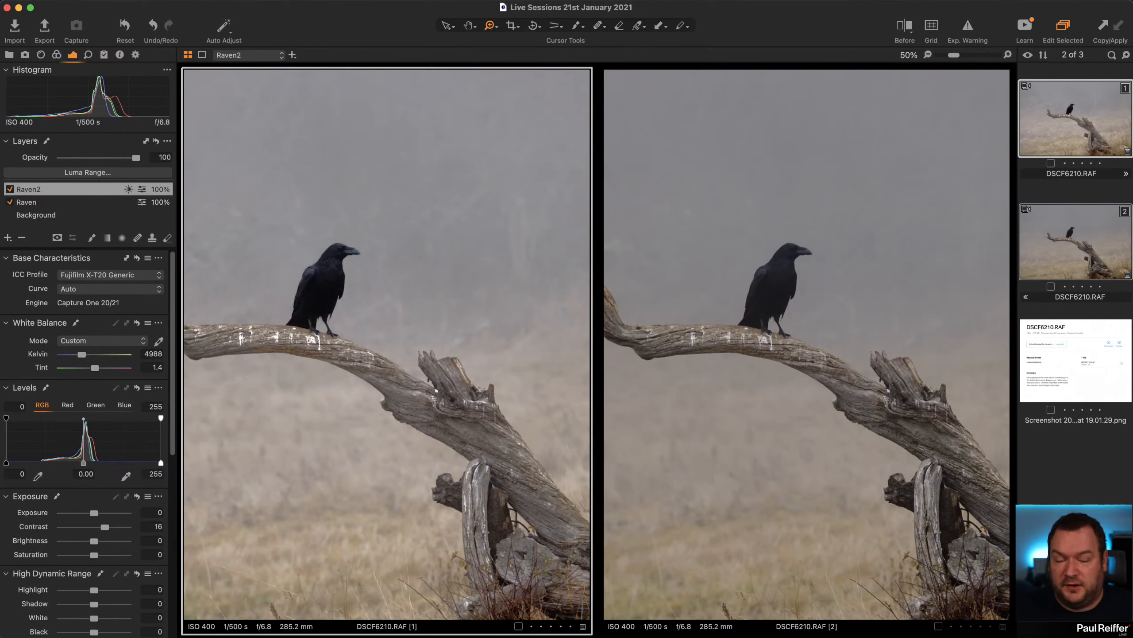
Step: Compare the two whole crow variants side by side at fit size, ending with only the first variant in view
left_click(419, 364, "alt")
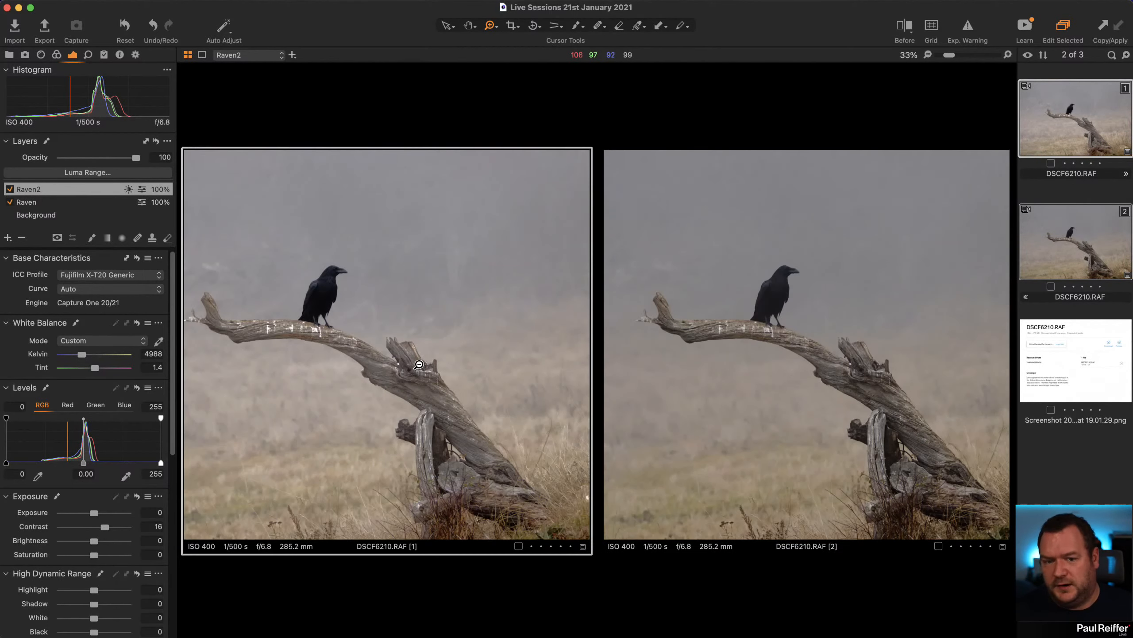
left_click(418, 364, "alt")
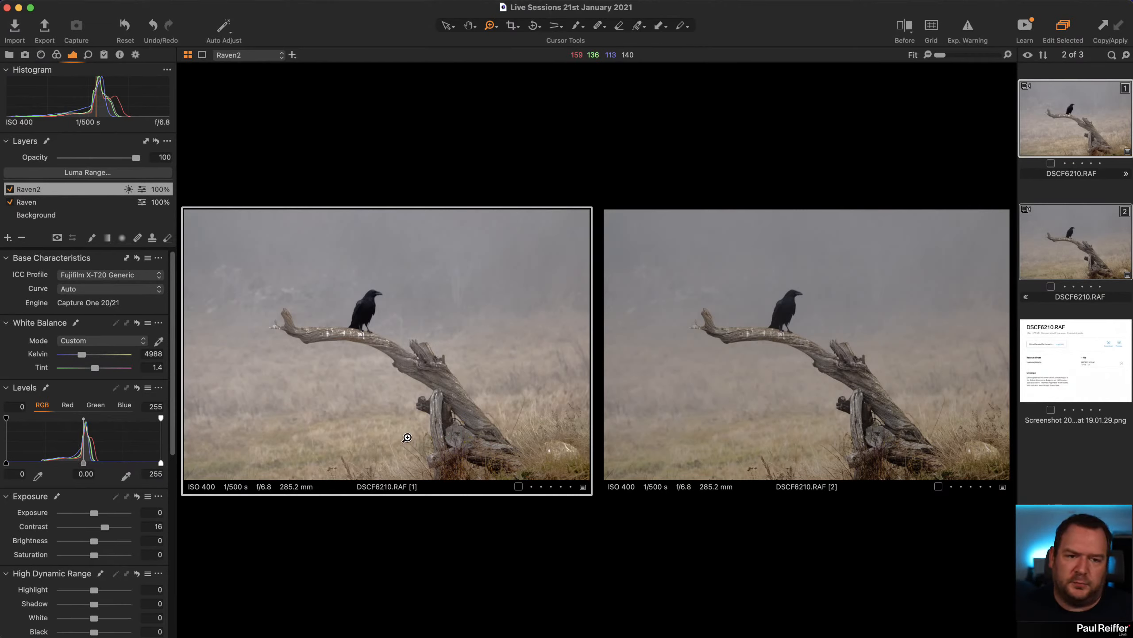
left_click(1065, 132)
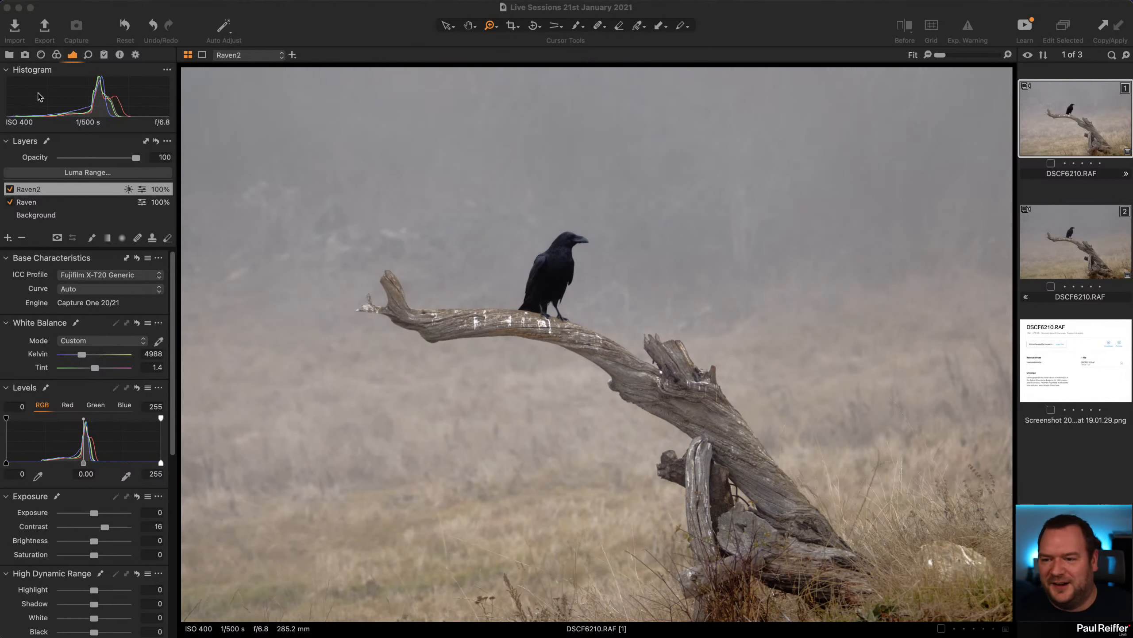
Step: Open the user collection with the night-time opera house variants and show the exposure and layer tools for the unedited variant
left_click(11, 56)
left_click(68, 185)
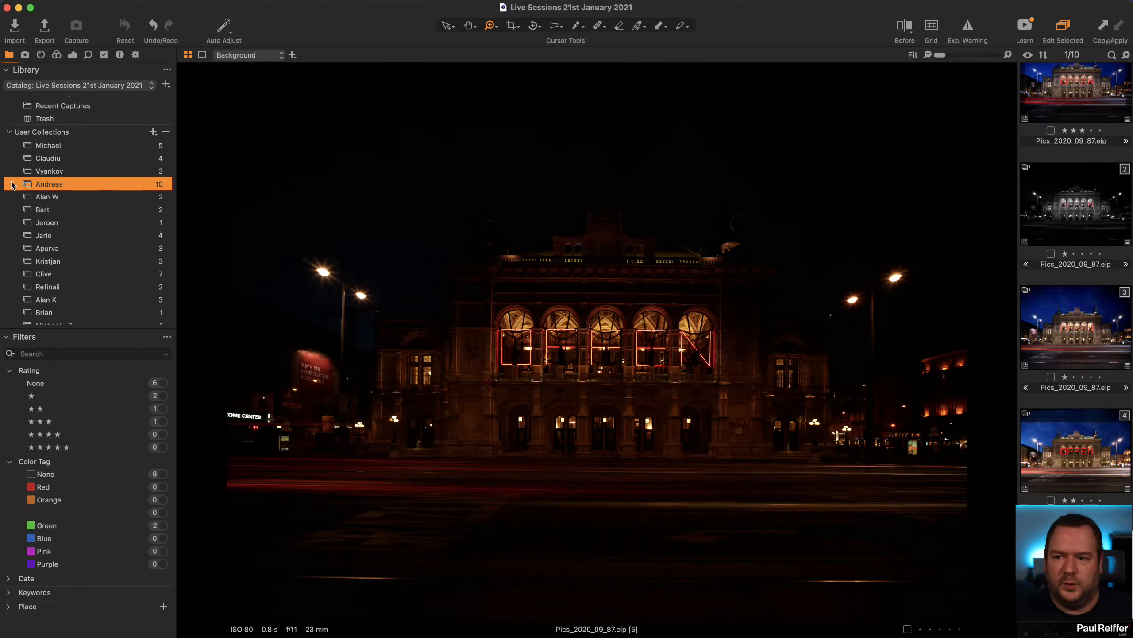
left_click(60, 199)
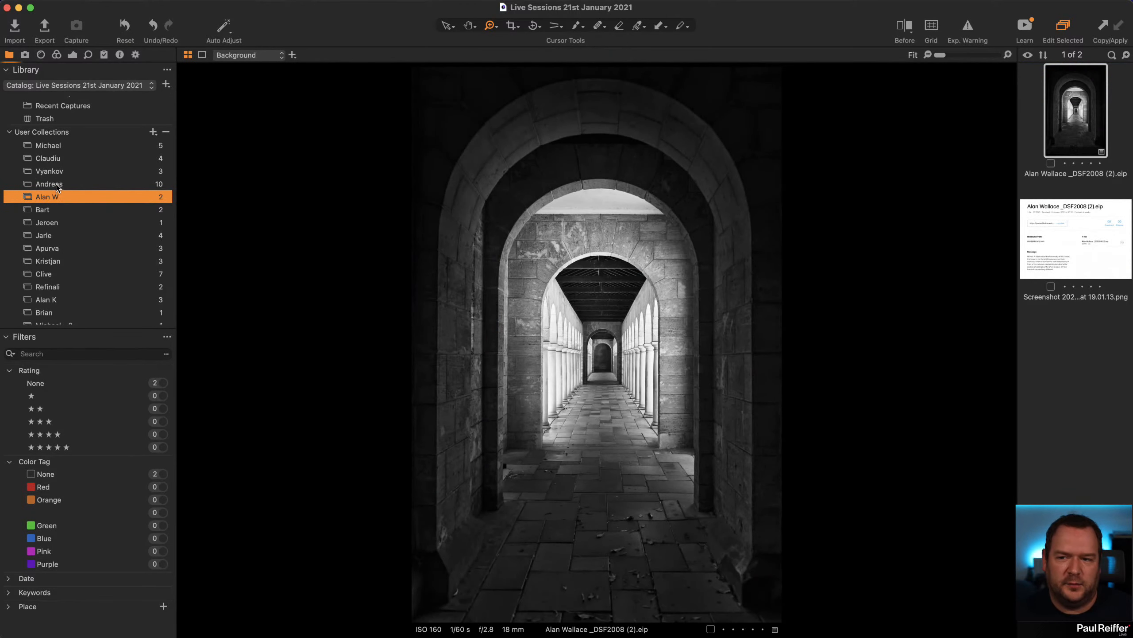
left_click(57, 185)
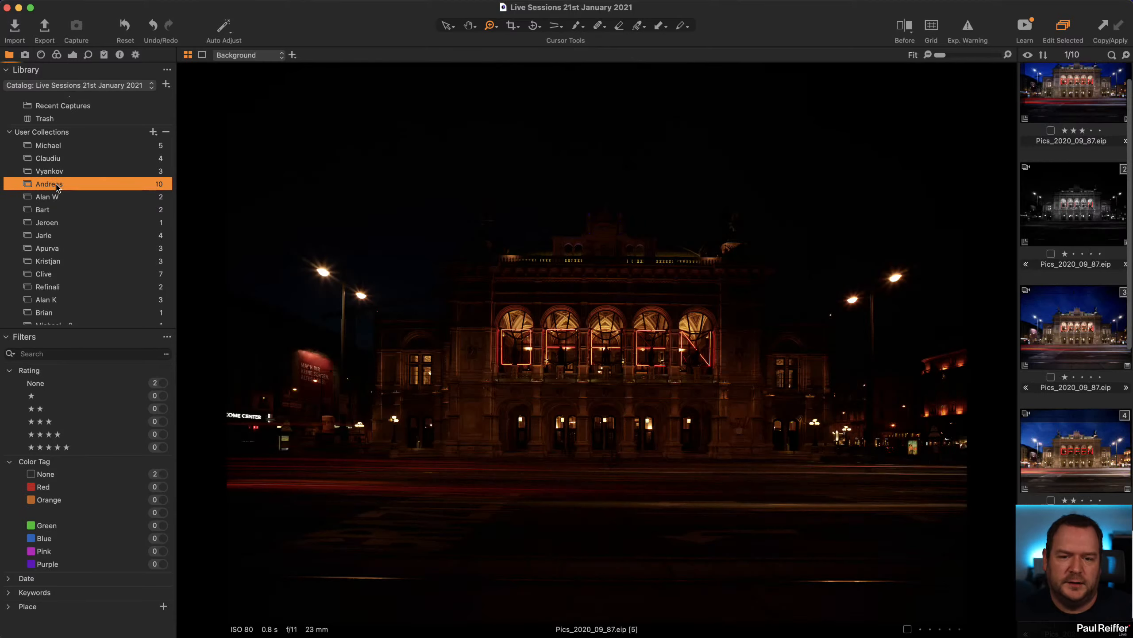
left_click(71, 55)
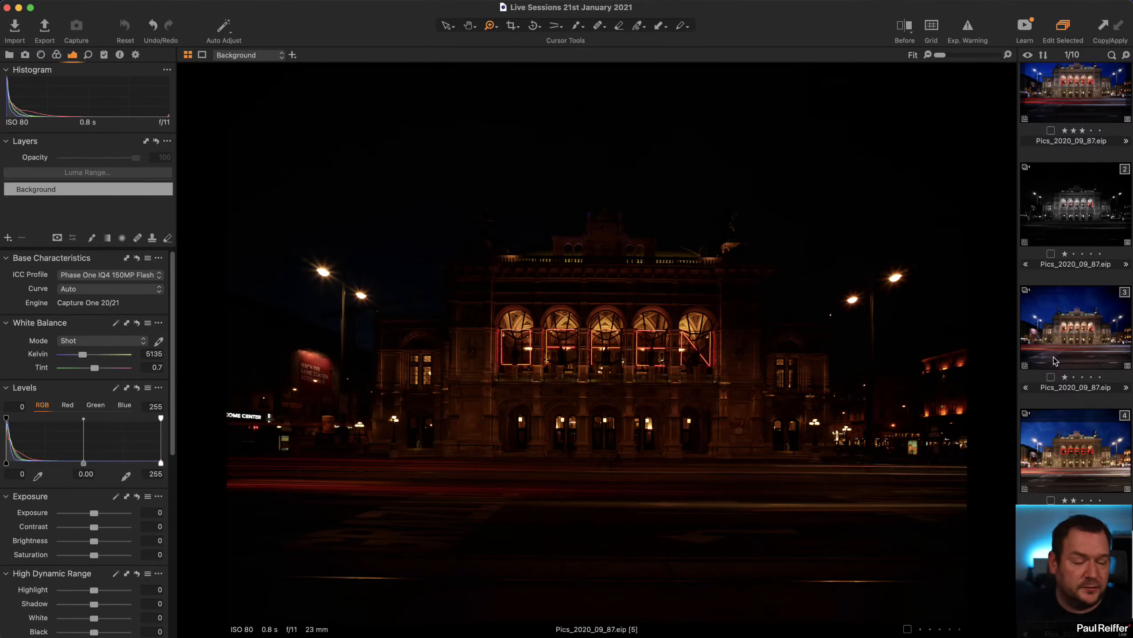
scroll(1053, 350, "down", 2)
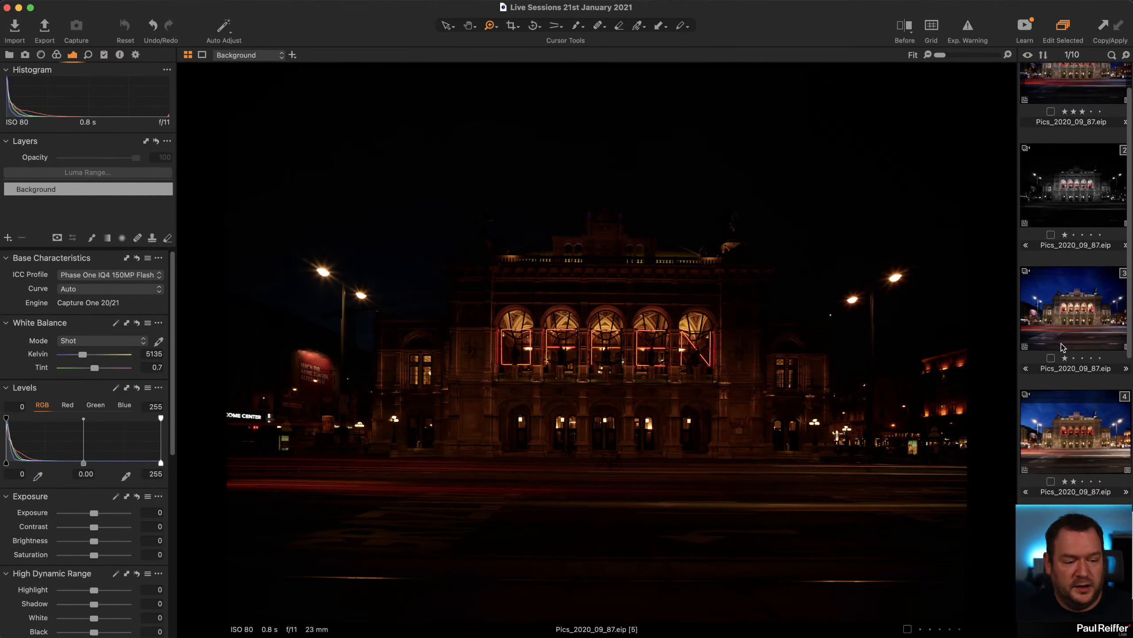
scroll(1061, 349, "up", 3)
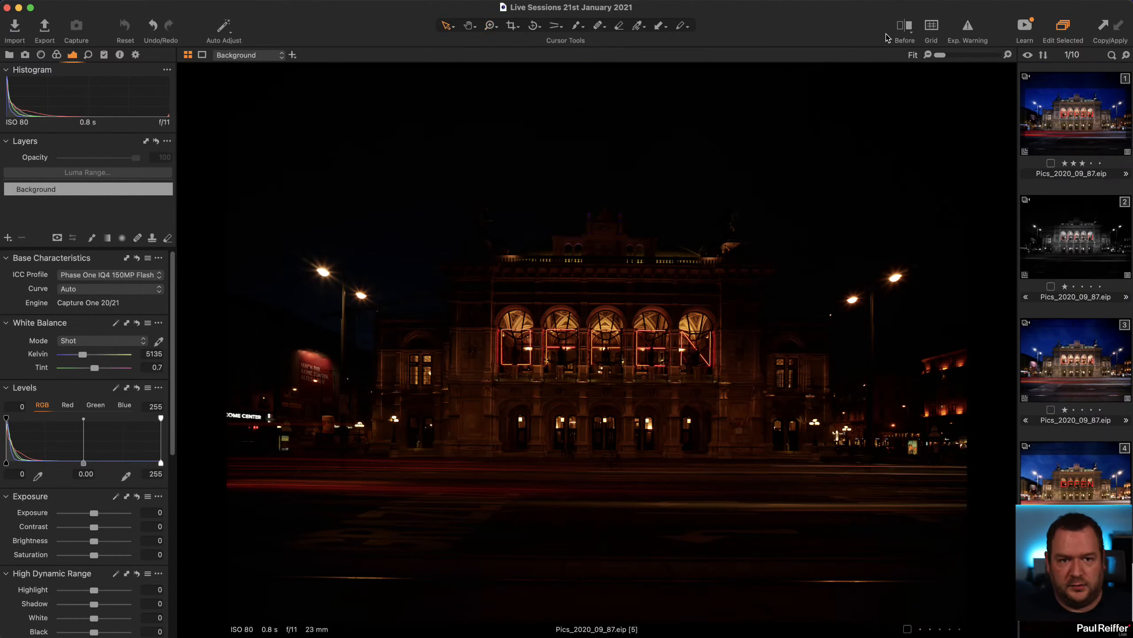
Step: Turn on the split Before/After view, reveal the full After side, and review opera house variants 2, 3, 4 and 1
left_click(906, 27)
left_click_drag(598, 344, 228, 344)
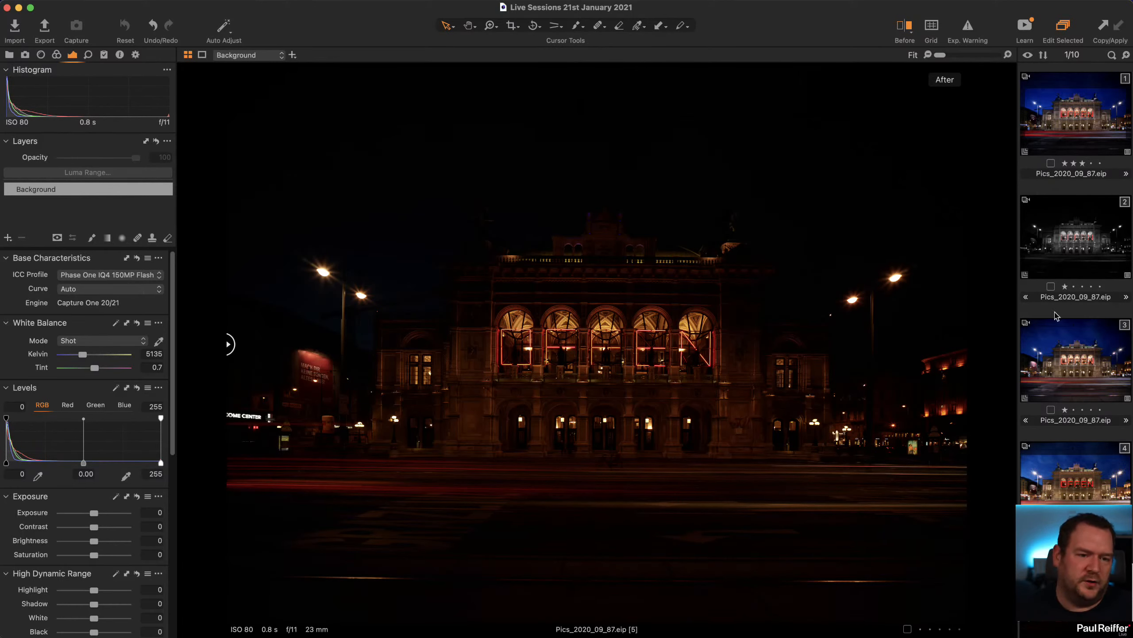
left_click(1089, 276)
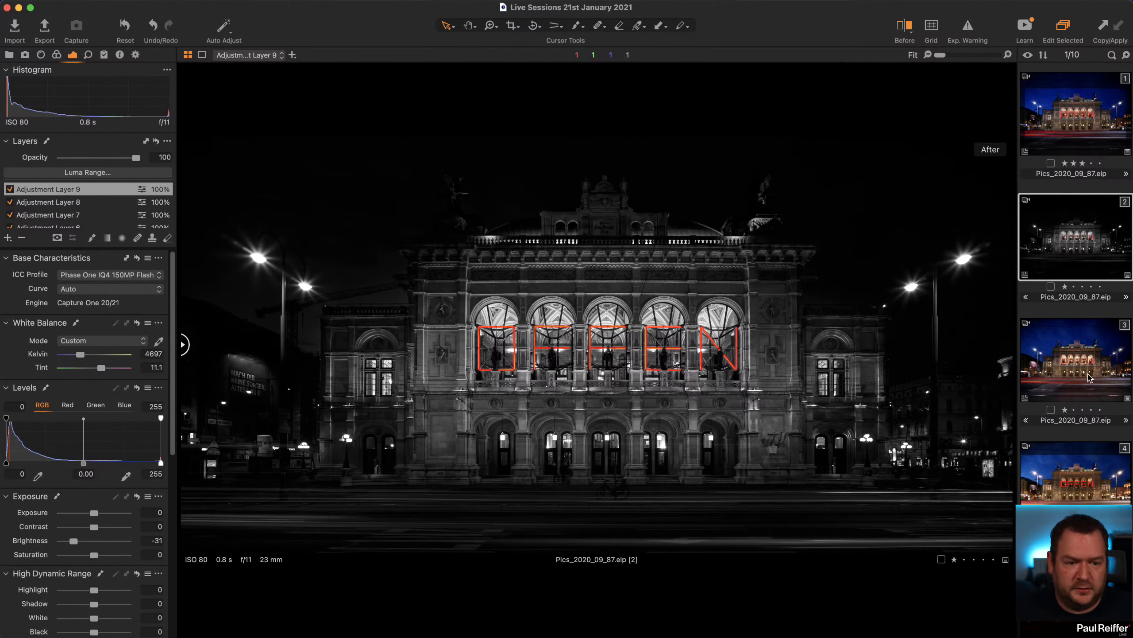
left_click(1089, 377)
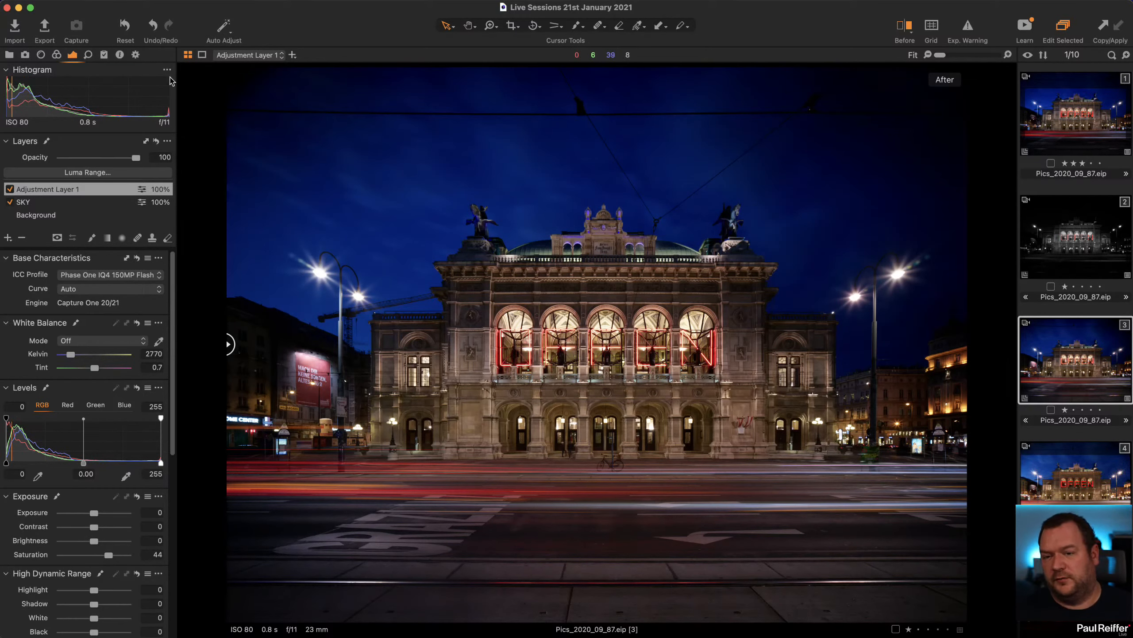
left_click(1073, 480)
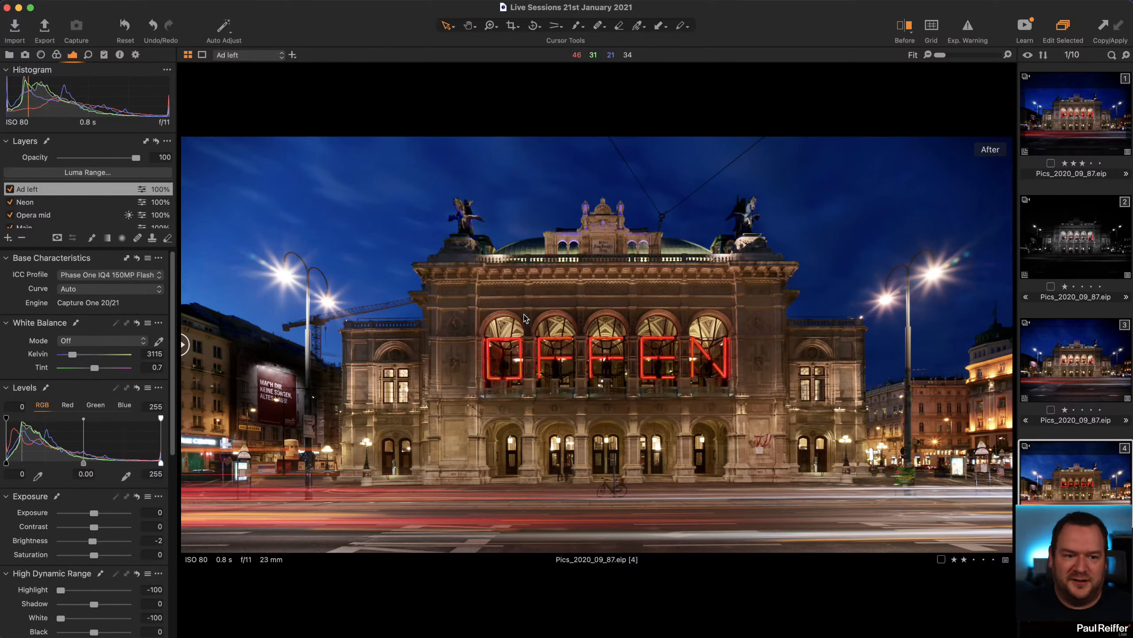
left_click(1071, 119)
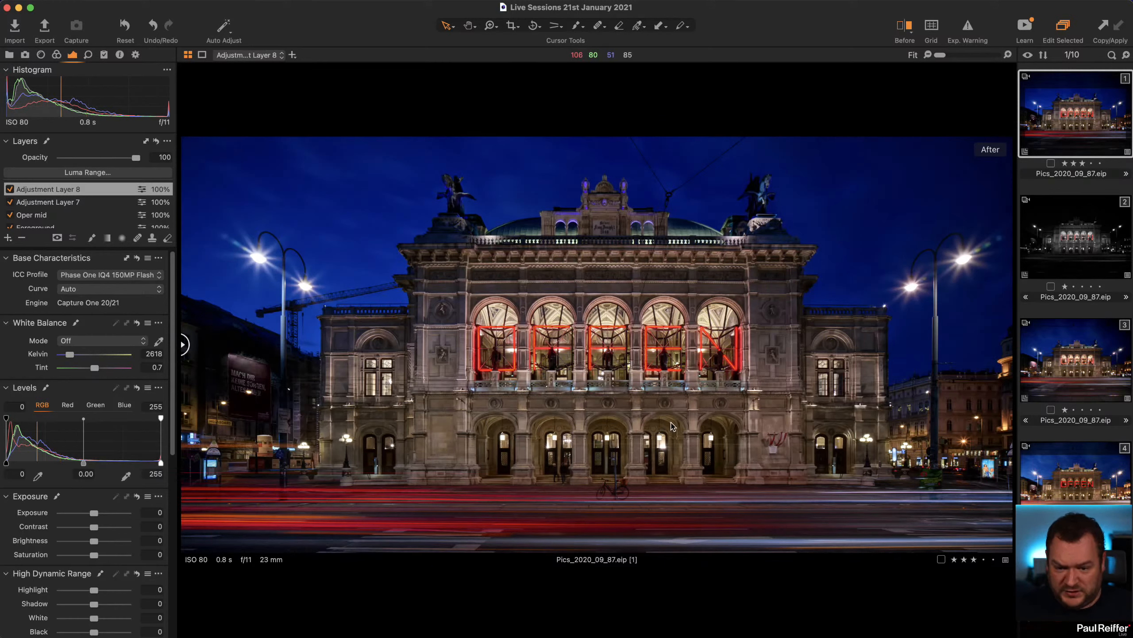
scroll(1074, 202, "up", 2)
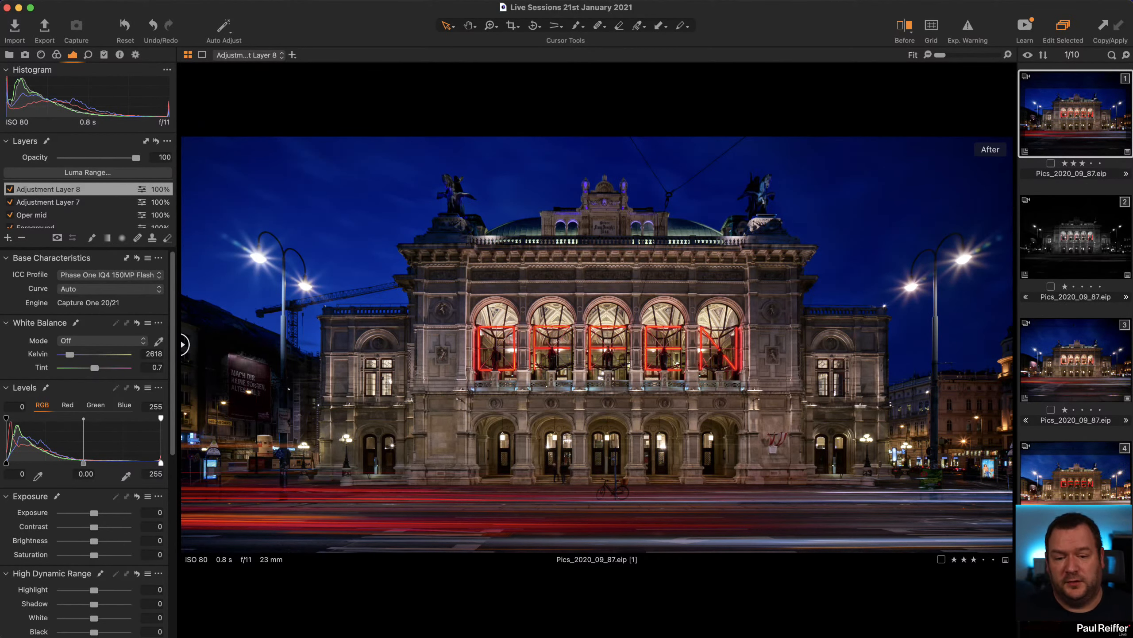
Step: Adjust the unedited opera house variant with Exposure 1.77, white balance 3449 Kelvin, Tint 9.9 and Saturation -20
left_click(1071, 600)
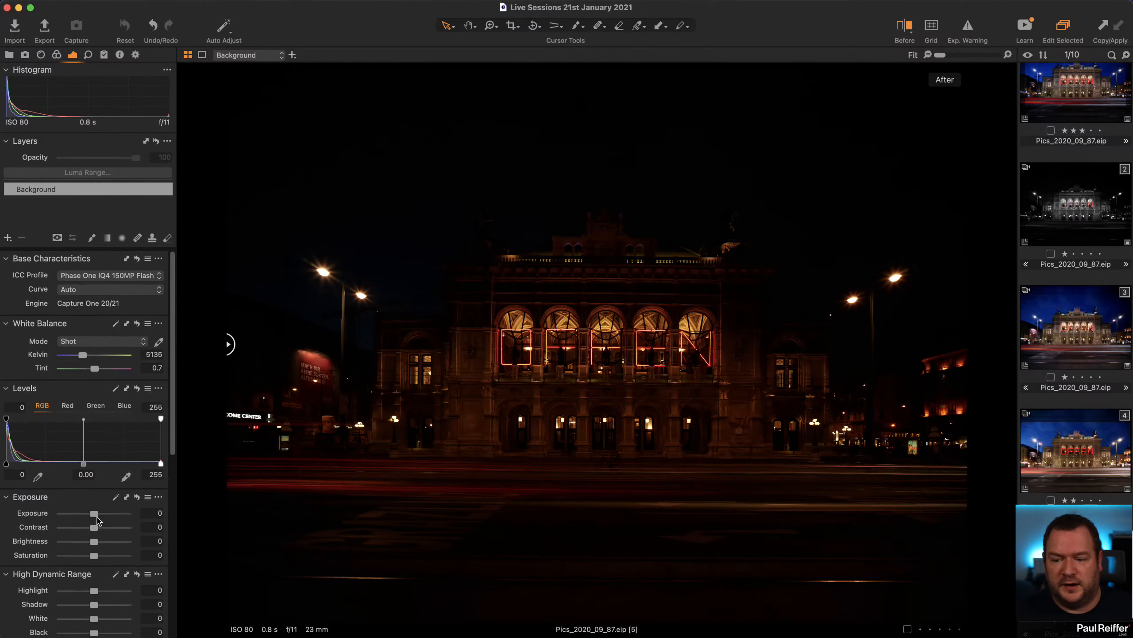
left_click_drag(94, 513, 110, 515)
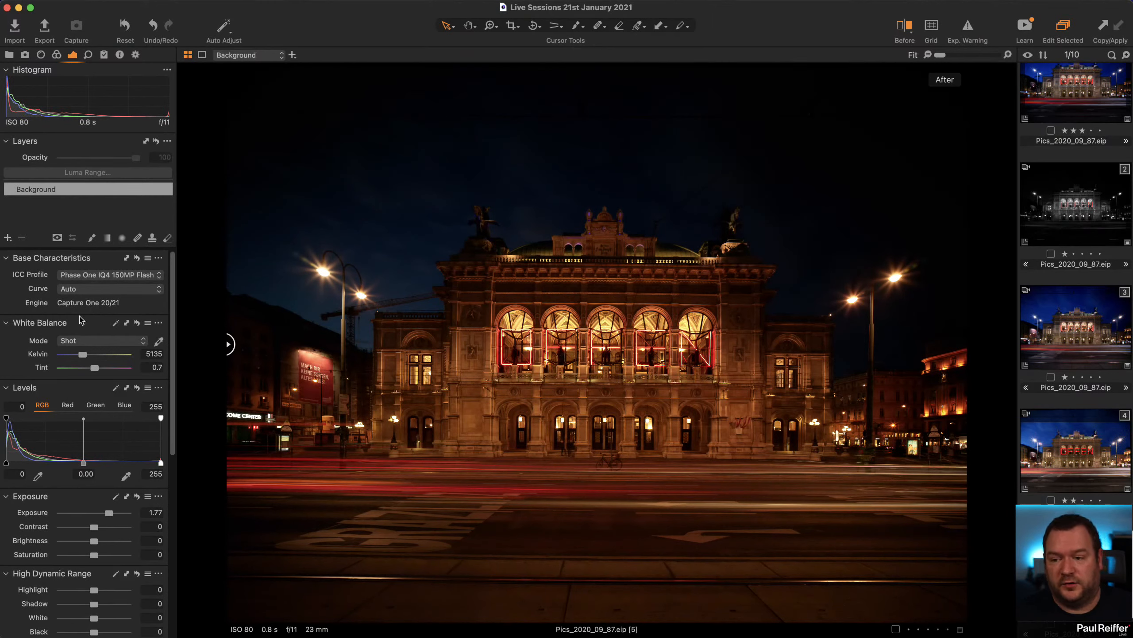
left_click_drag(83, 356, 104, 373)
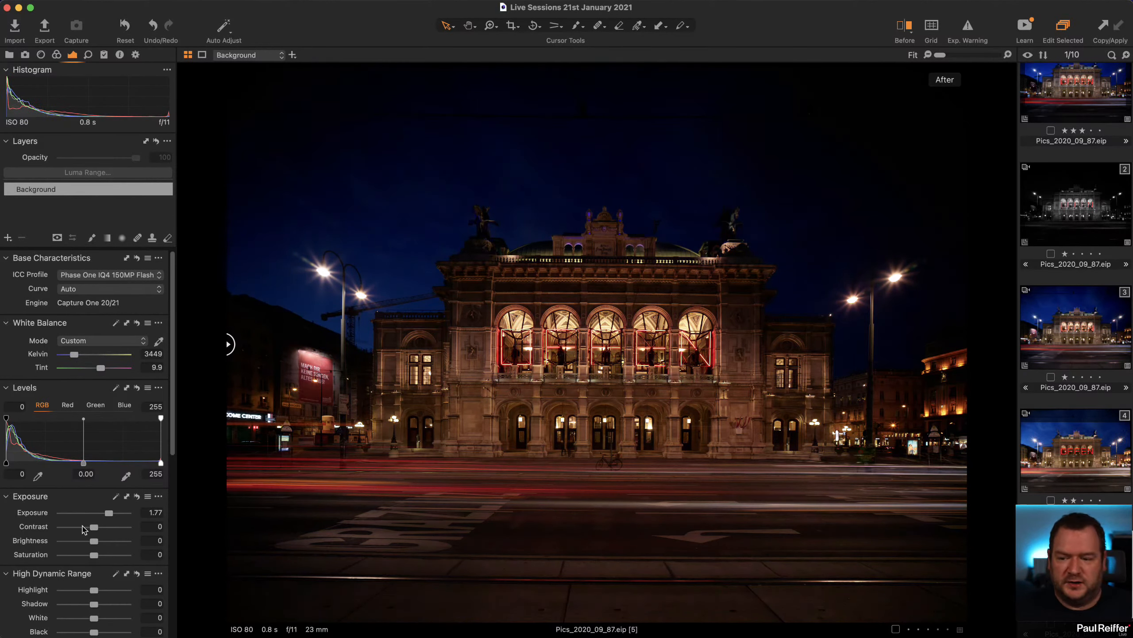
left_click_drag(92, 556, 88, 556)
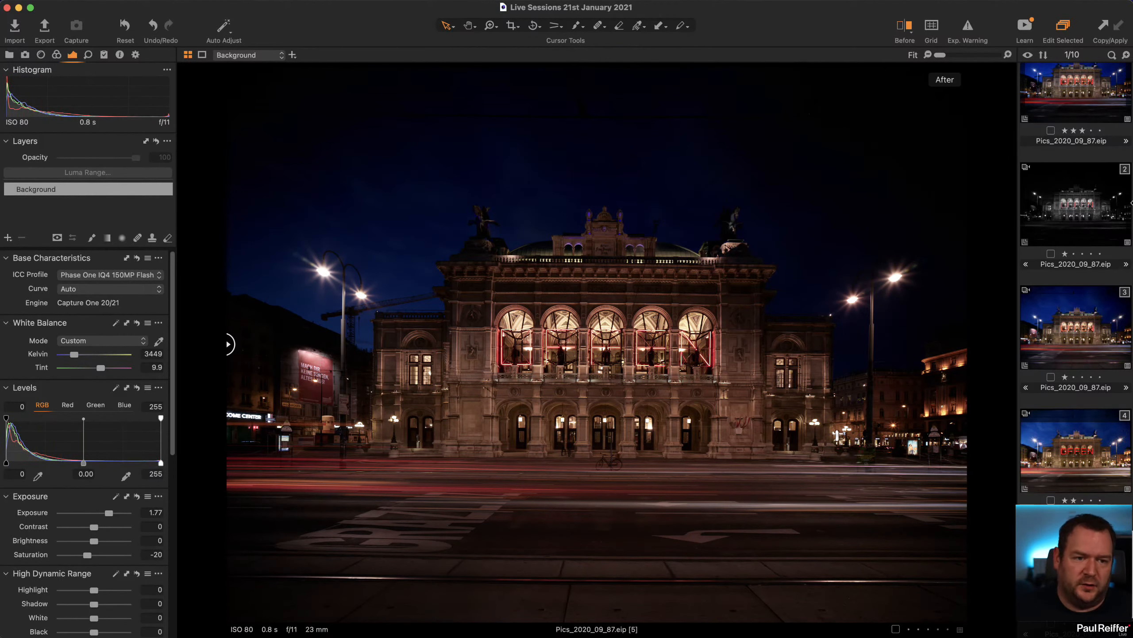
Step: Compare the newly adjusted opera house variant with variants 2, 4, 3 and 1, and look over the collection's remaining images
left_click(1098, 201)
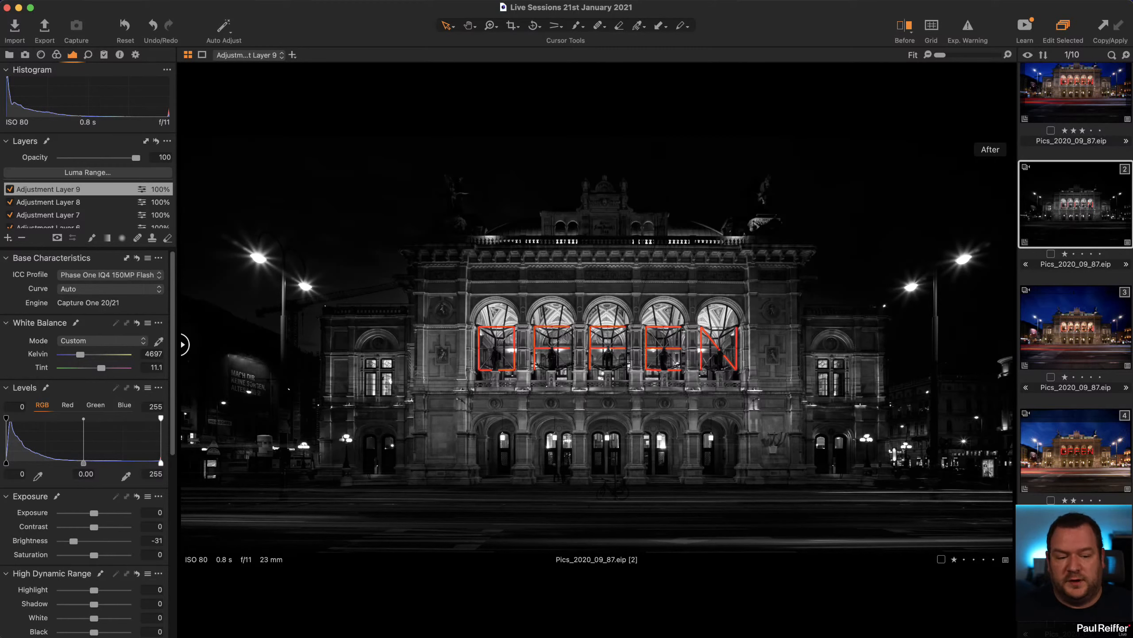
scroll(1075, 283, "down", 3)
left_click(1080, 467)
scroll(1080, 469, "up", 3)
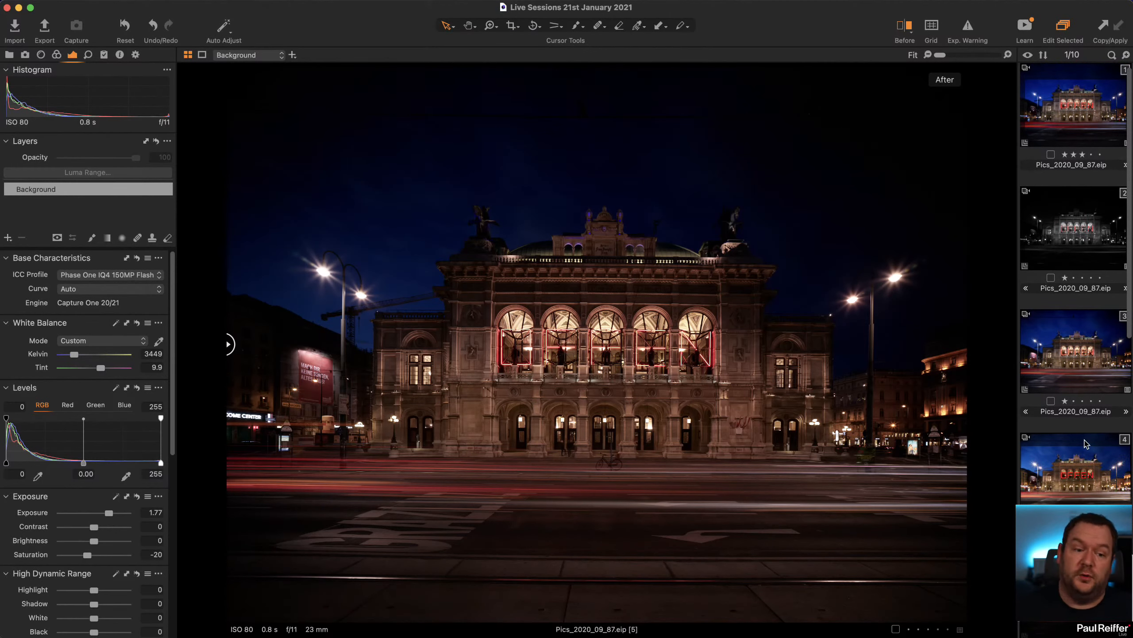
left_click(1077, 479)
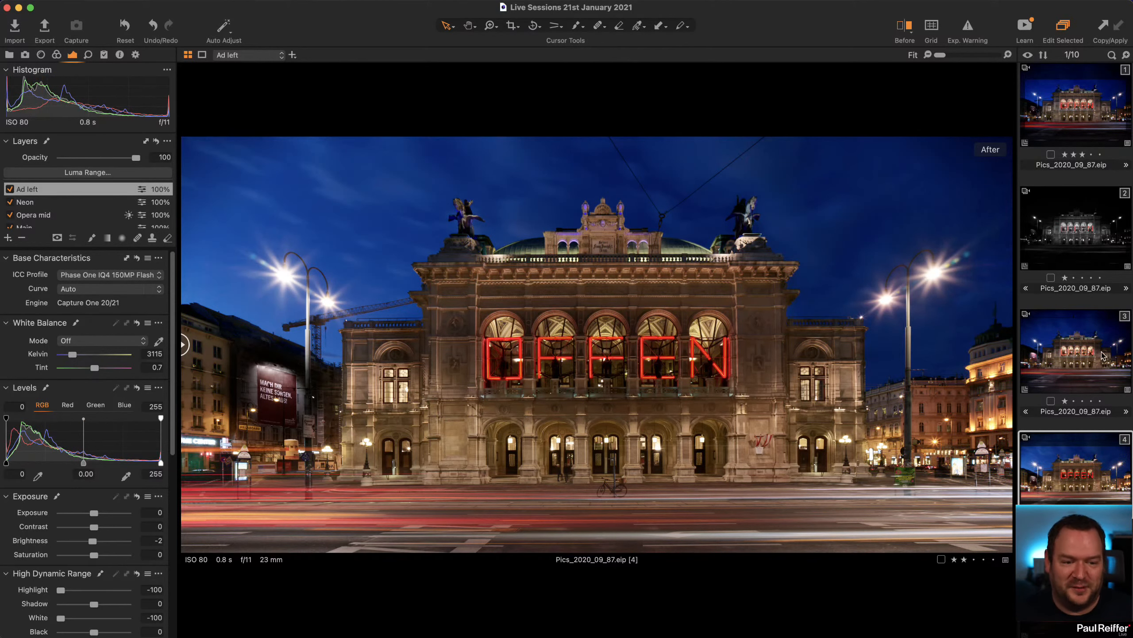
left_click(1072, 352)
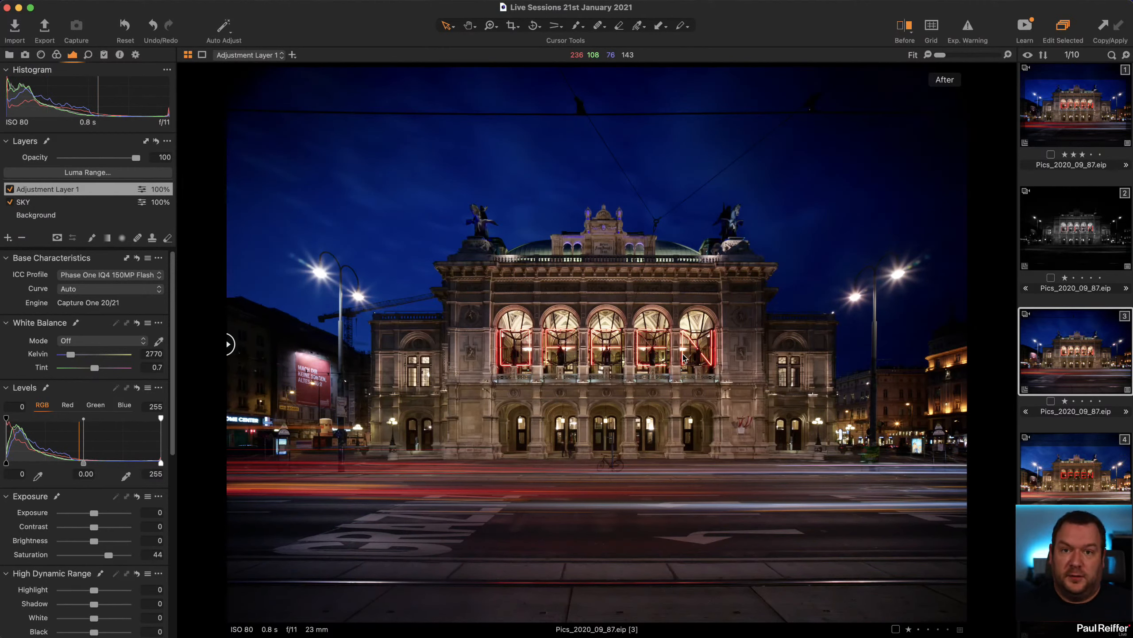
left_click(1098, 235)
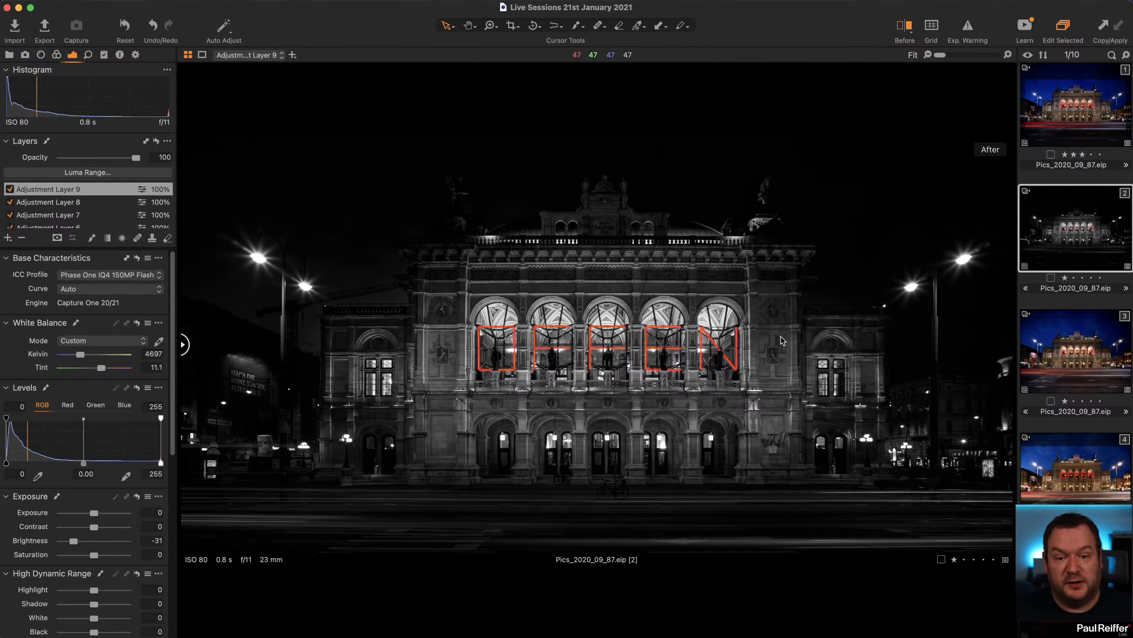
left_click(1075, 124)
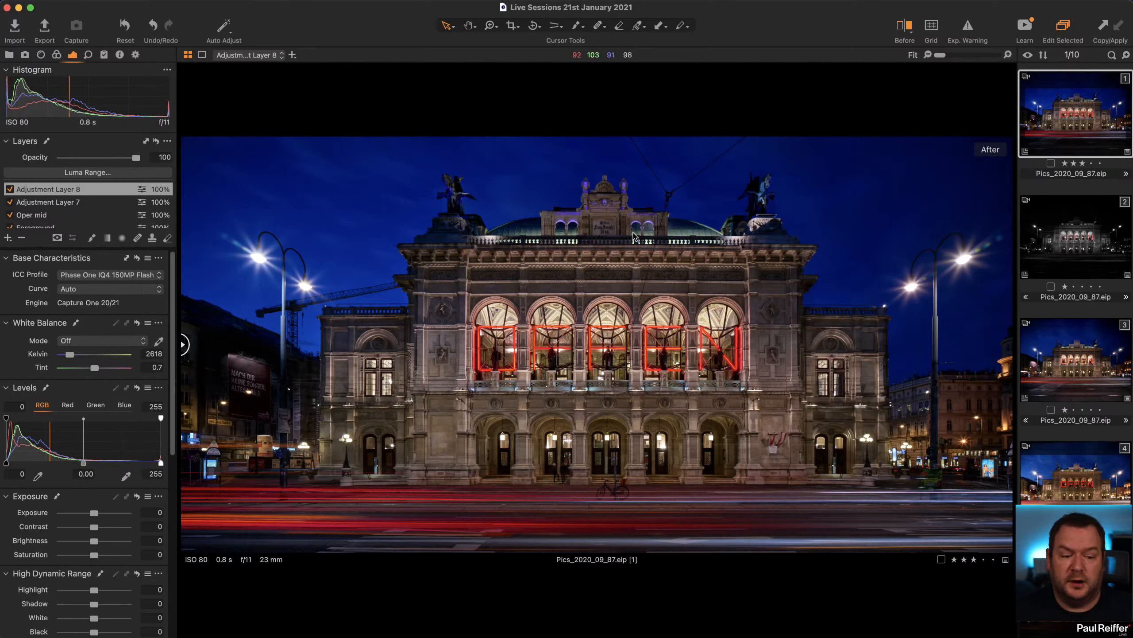
scroll(1090, 267, "down", 2)
scroll(1090, 267, "down", 3)
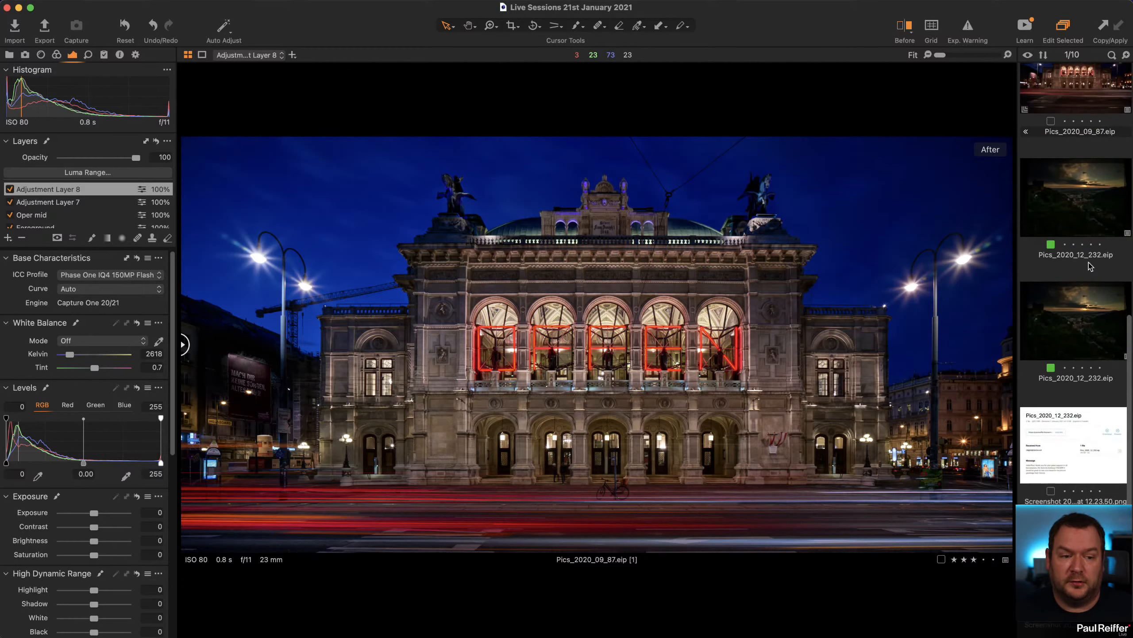
scroll(1091, 267, "up", 6)
Step: Open the collection with the black-and-white stone archway photo and compare its full Before and After versions
left_click(8, 56)
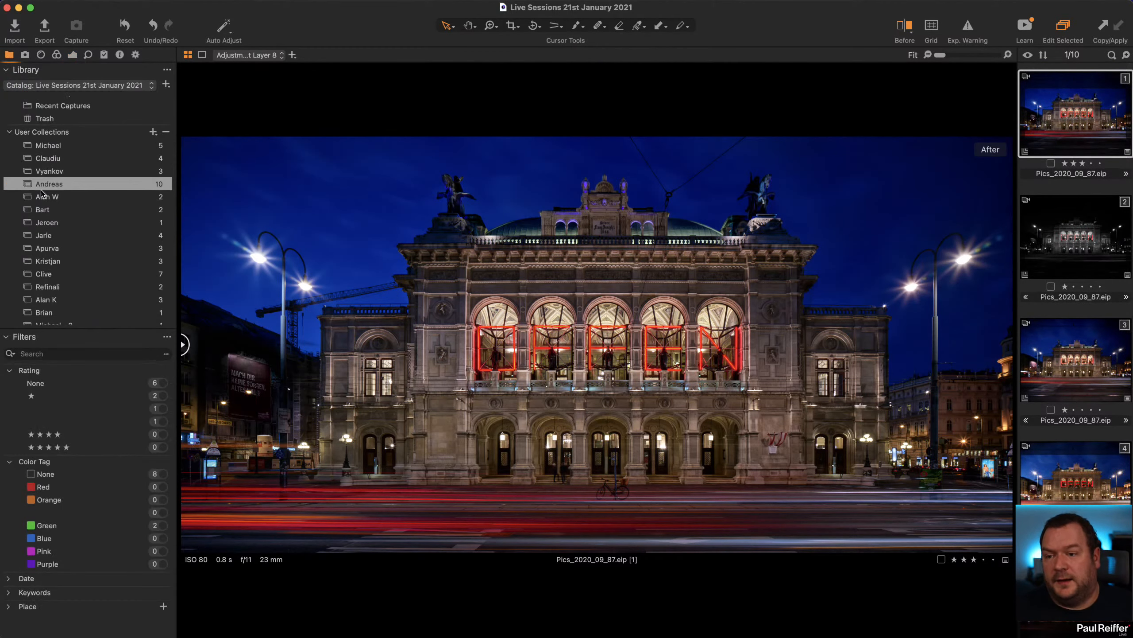
left_click(49, 197)
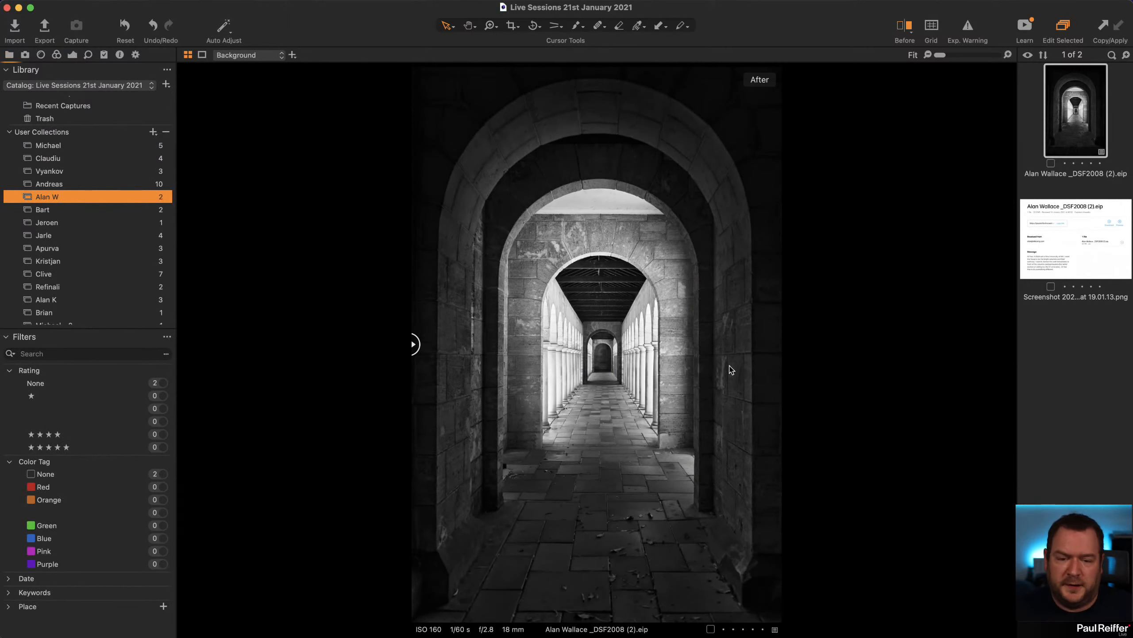
left_click_drag(416, 344, 965, 371)
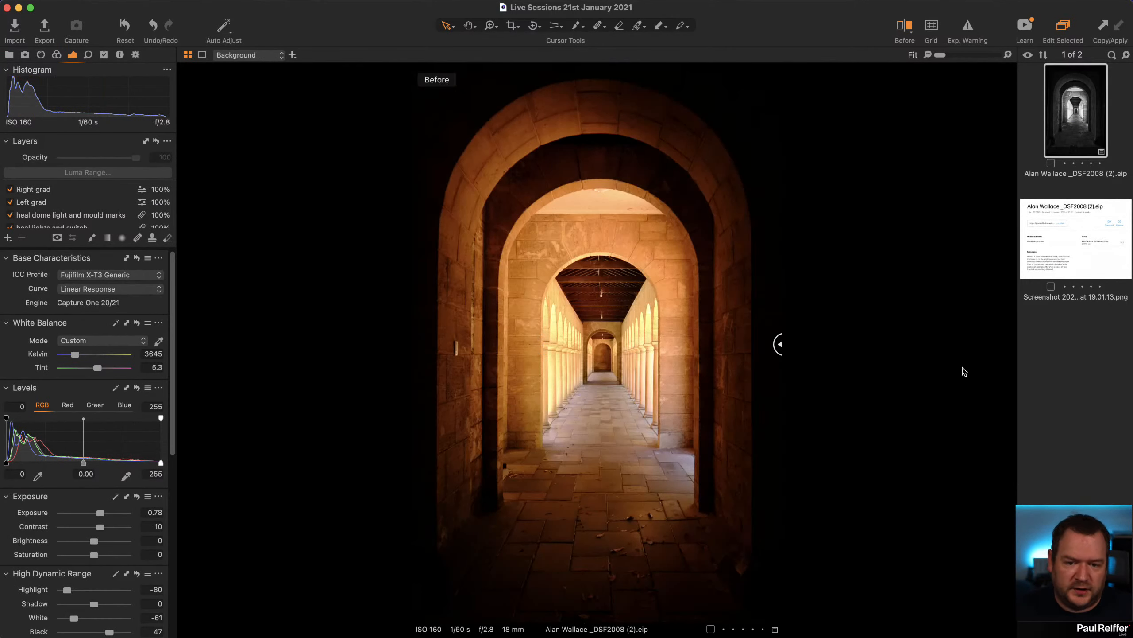
left_click_drag(779, 344, 387, 368)
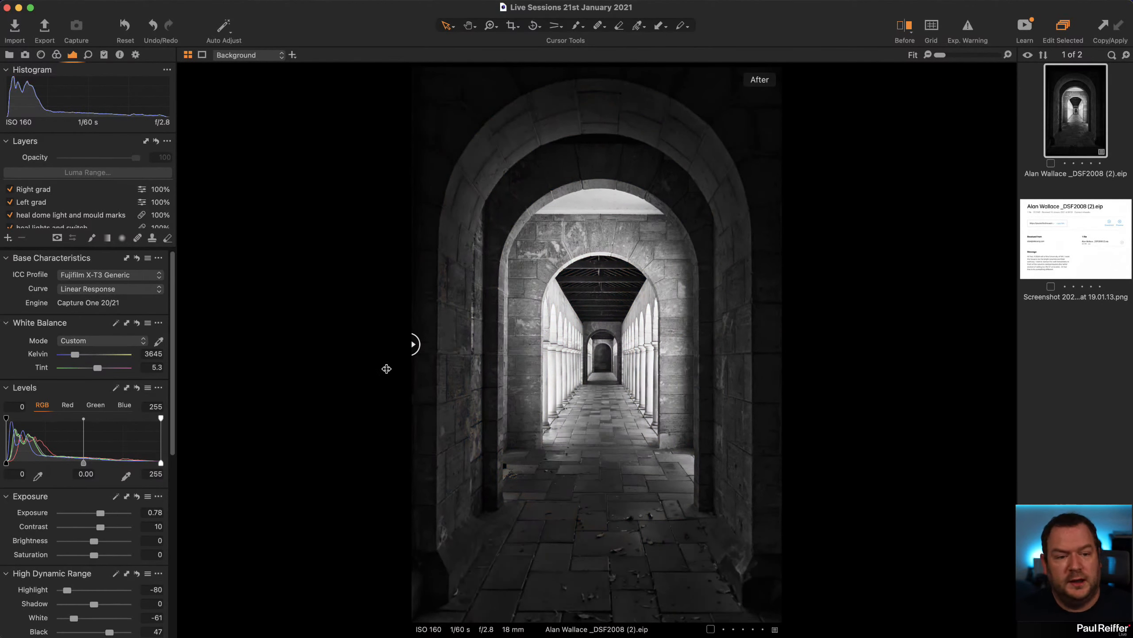
Step: Leave the Before/After comparison and check the archway photo's Right grad and Left grad layers by toggling their visibility
left_click(46, 189)
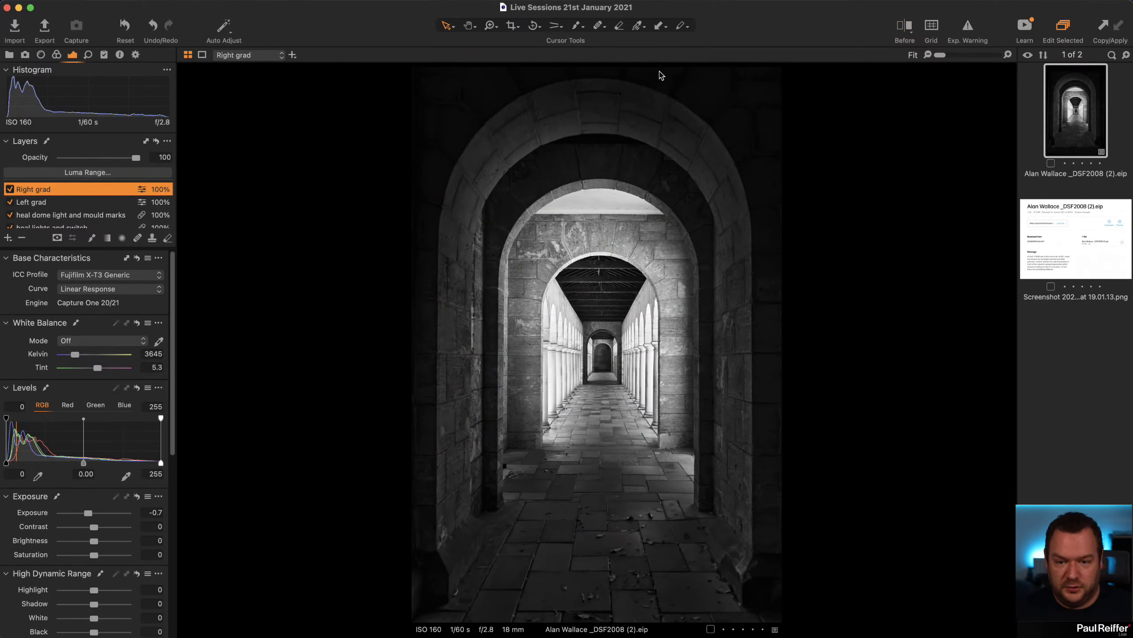
left_click(10, 189)
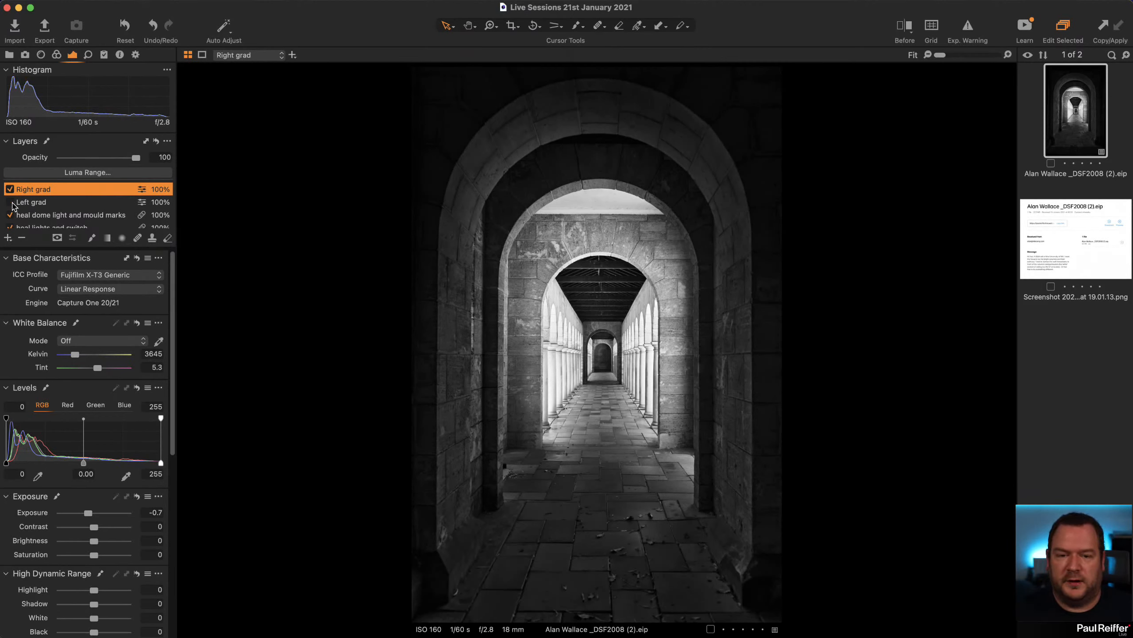
left_click(10, 202)
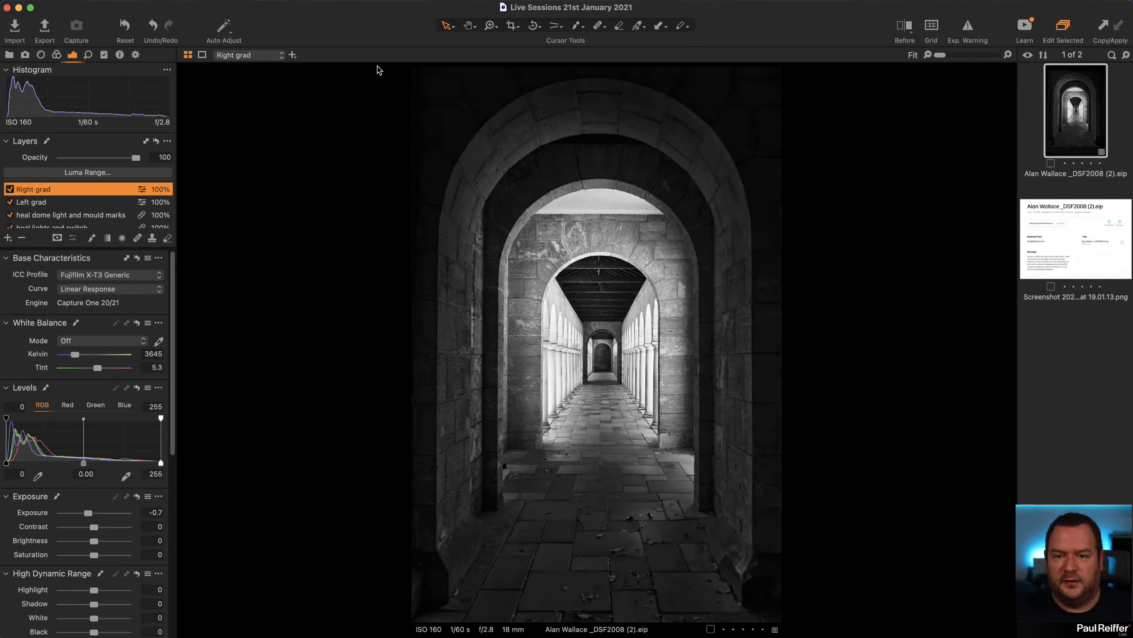
Step: Toggle the "heal dome light and mould marks" and "heal lights and switch" layers off and on, examining the corridor ceiling at 100%
scroll(53, 217, "down", 1)
left_click(63, 213)
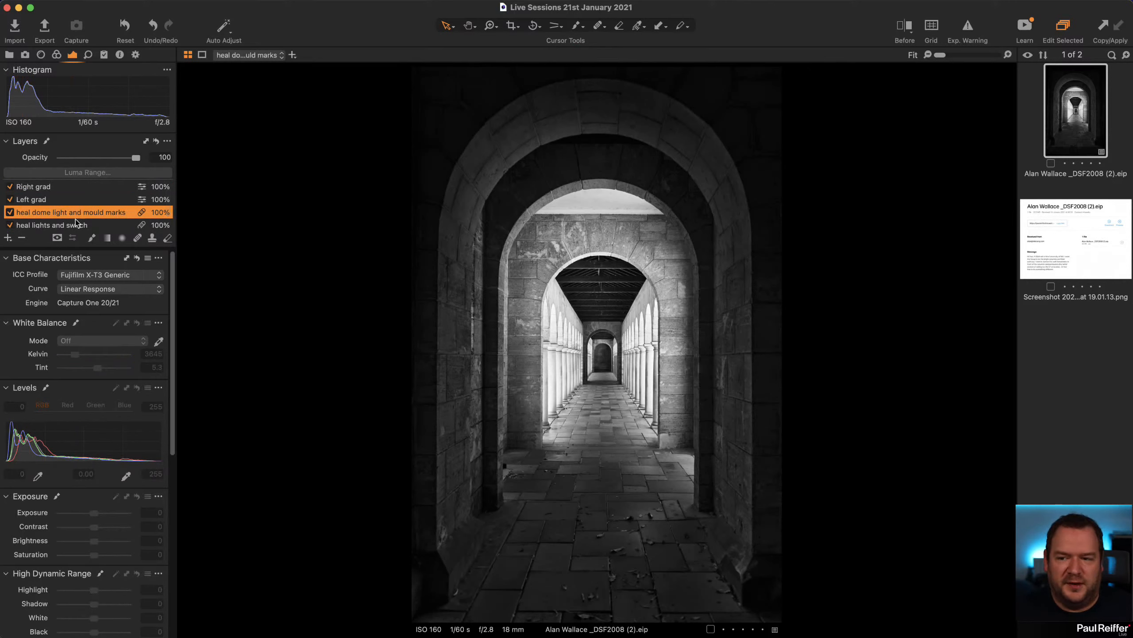
left_click(10, 213)
left_click(10, 213)
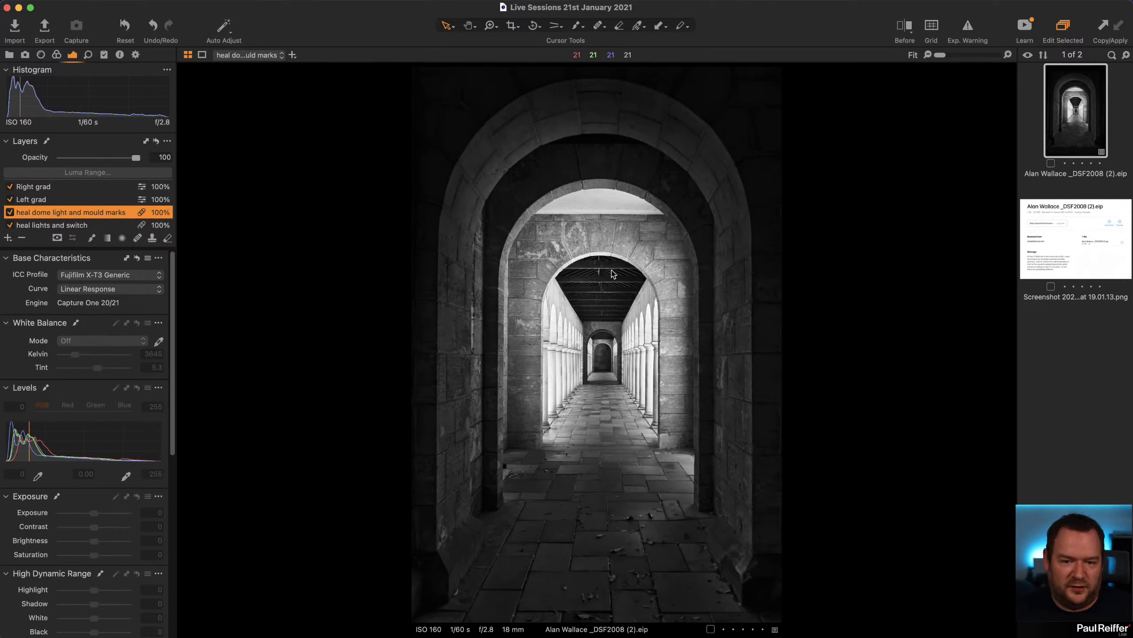
key("z")
left_click(606, 284)
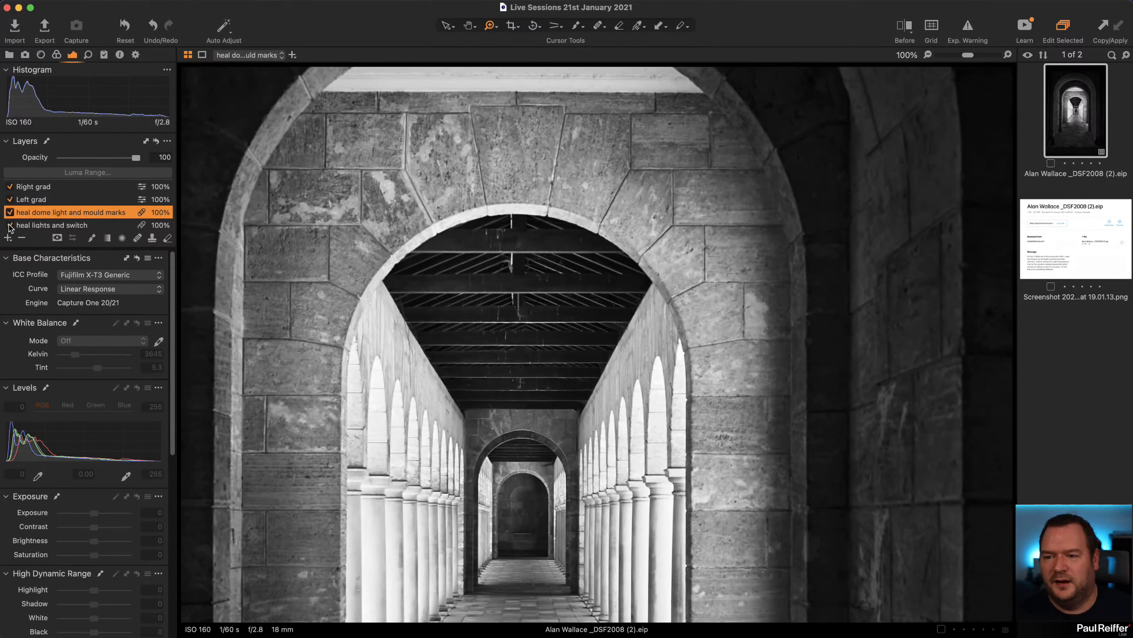
left_click(10, 225)
scroll(35, 215, "down", 2)
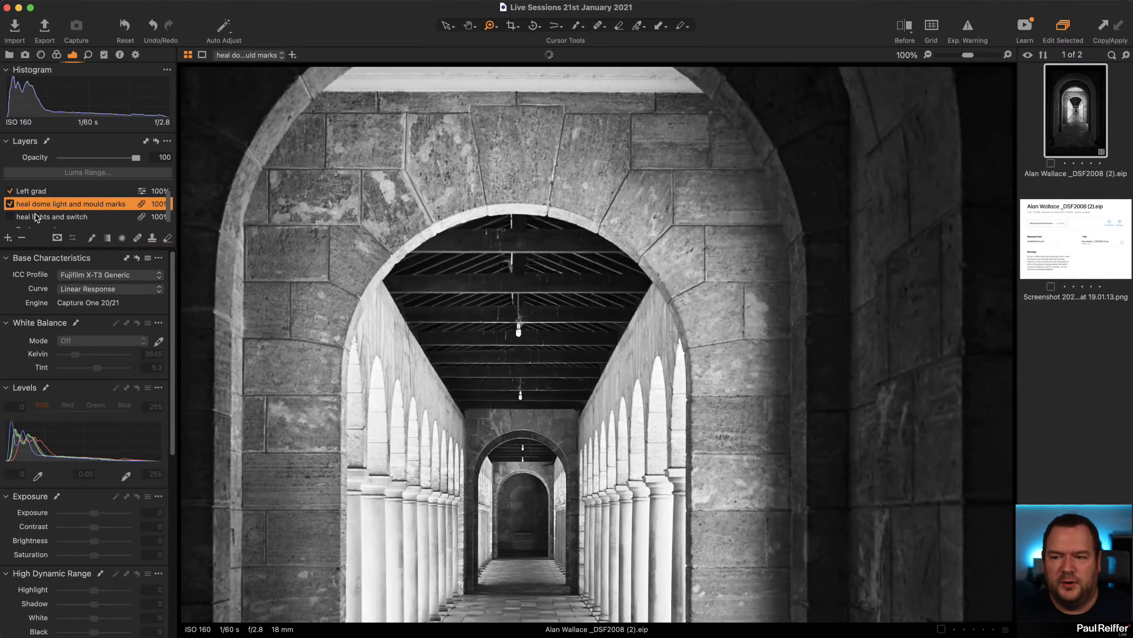
left_click(10, 209)
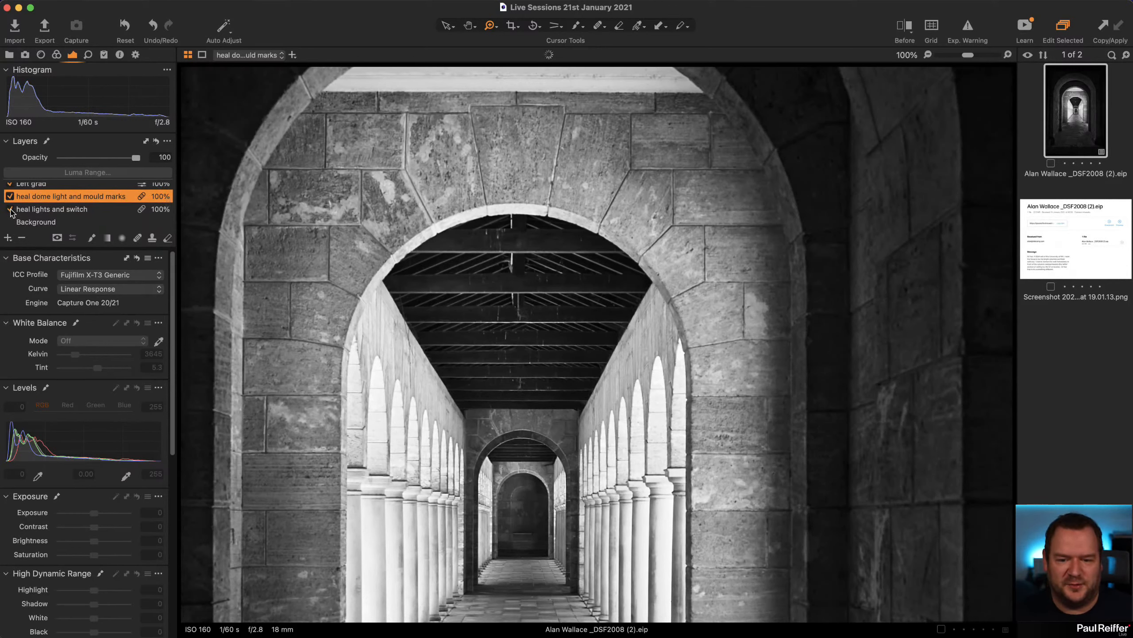
Step: Select the archway photo's Background layer and bring its Black & White color sensitivity settings into view
left_click(502, 318, "alt")
left_click(600, 326, "alt")
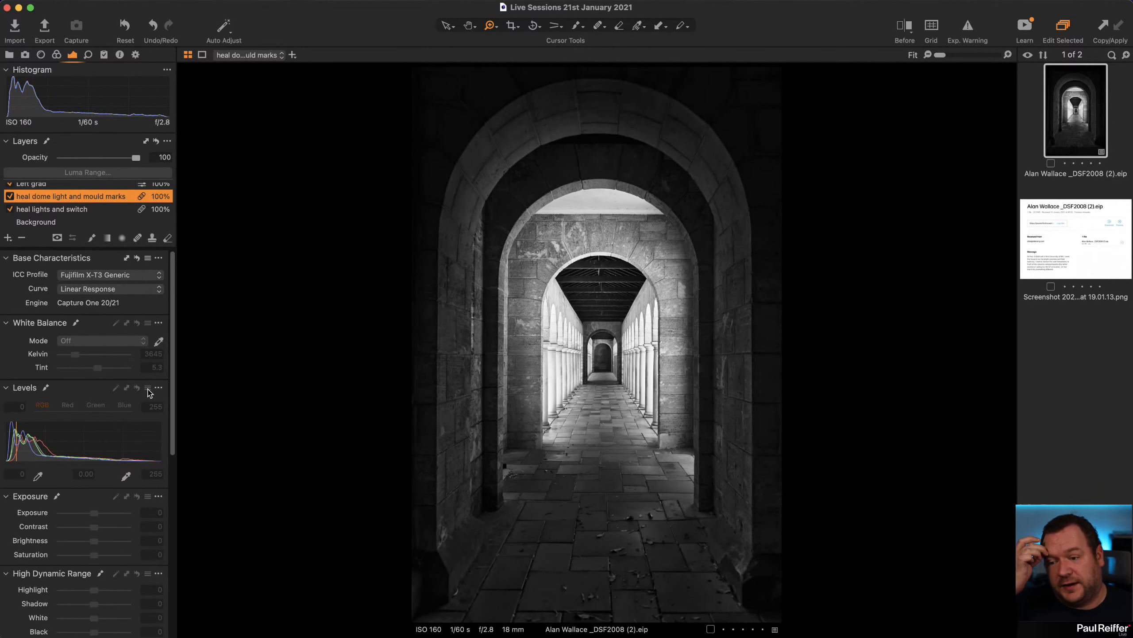
left_click(57, 55)
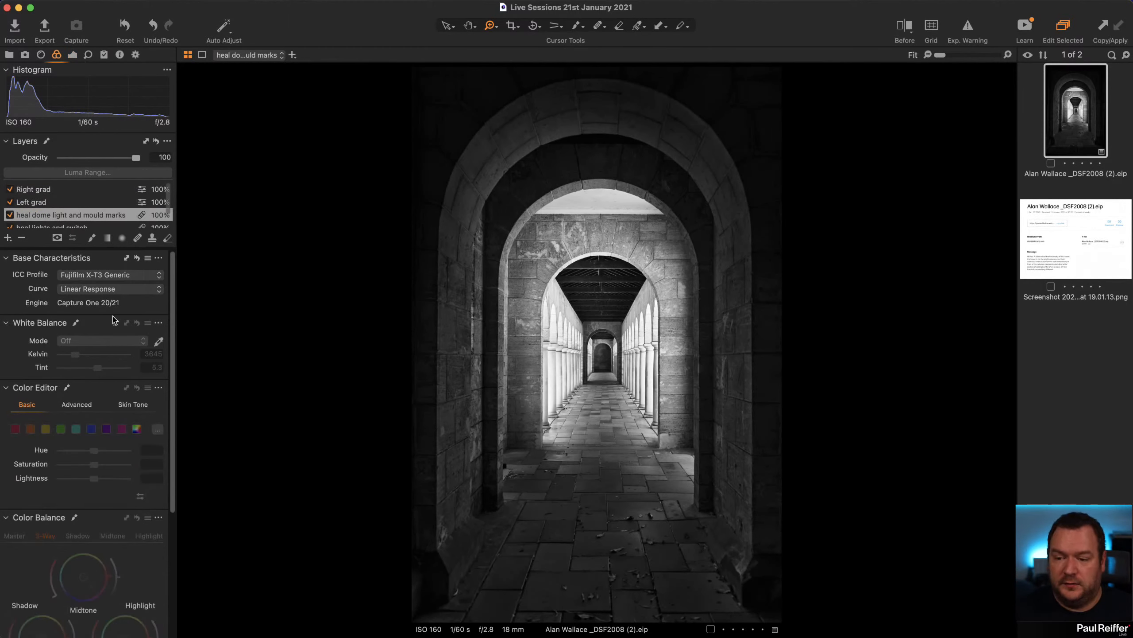
scroll(86, 430, "down", 5)
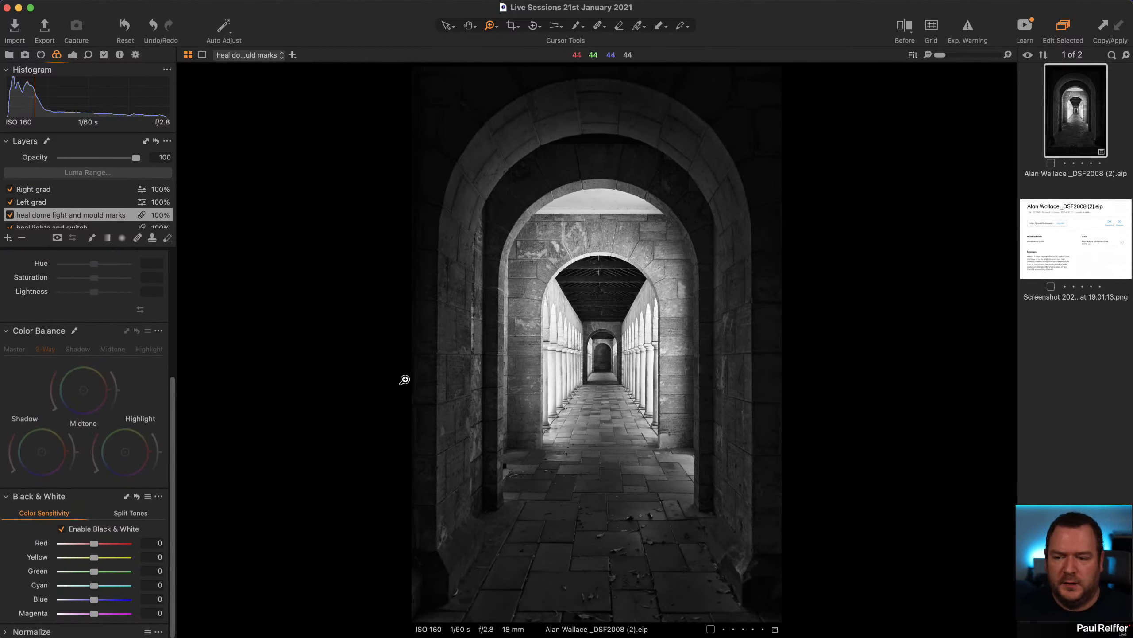
scroll(53, 223, "down", 2)
left_click(54, 221)
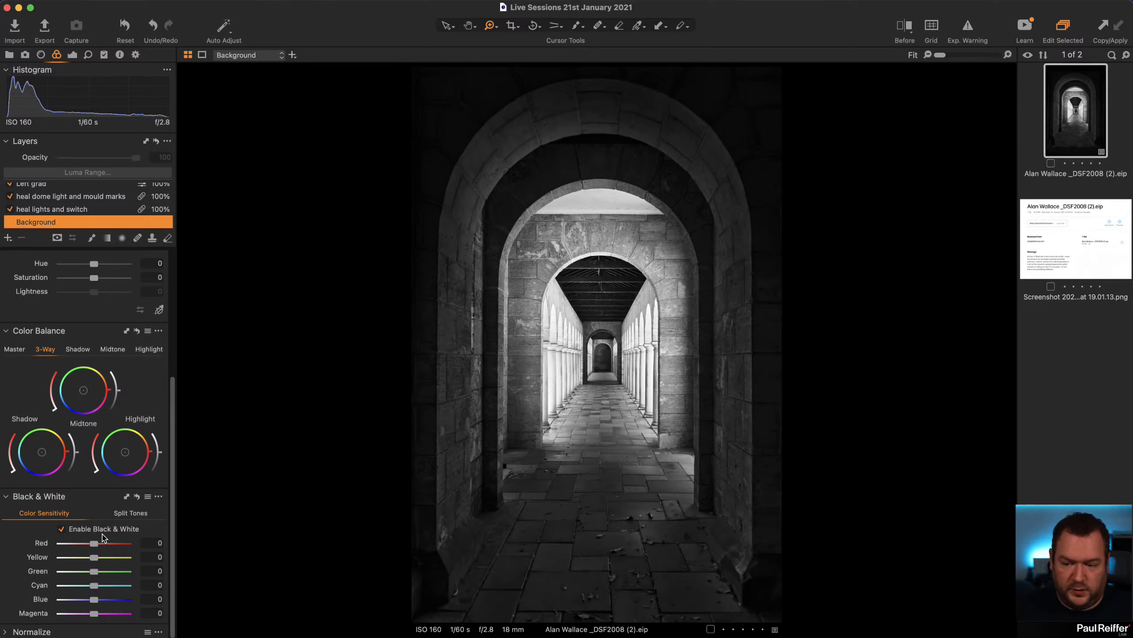
Step: Compare the color original with the black-and-white conversion using the Before/After split, ending on the full After version
key("y")
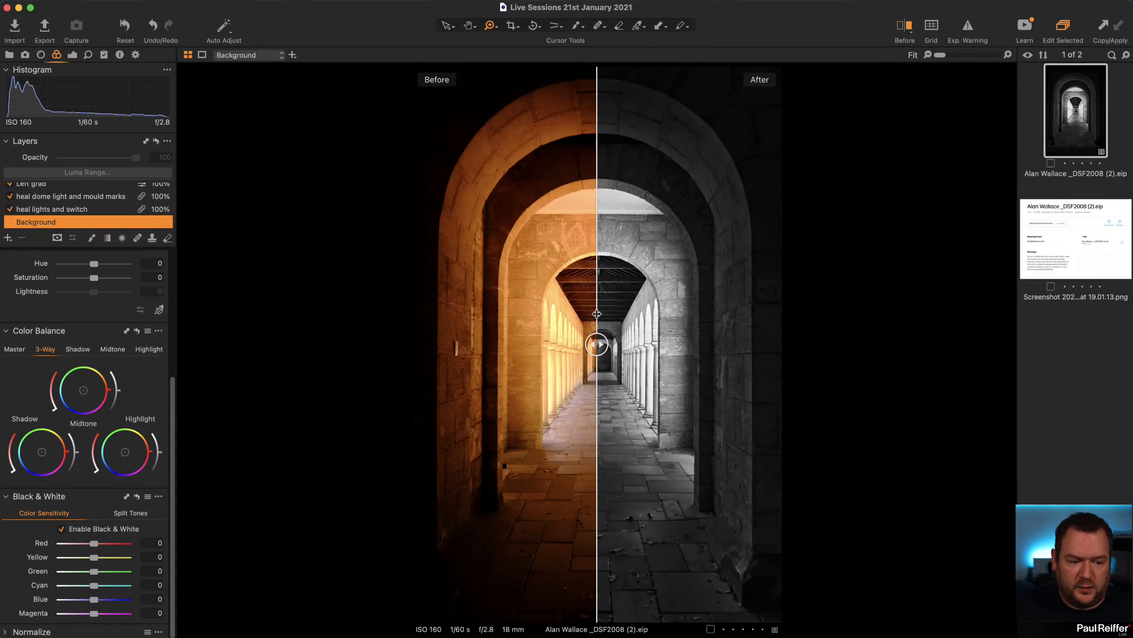
mouse_move(598, 345)
left_mouse_down()
mouse_move(683, 344)
mouse_move(616, 351)
left_mouse_up()
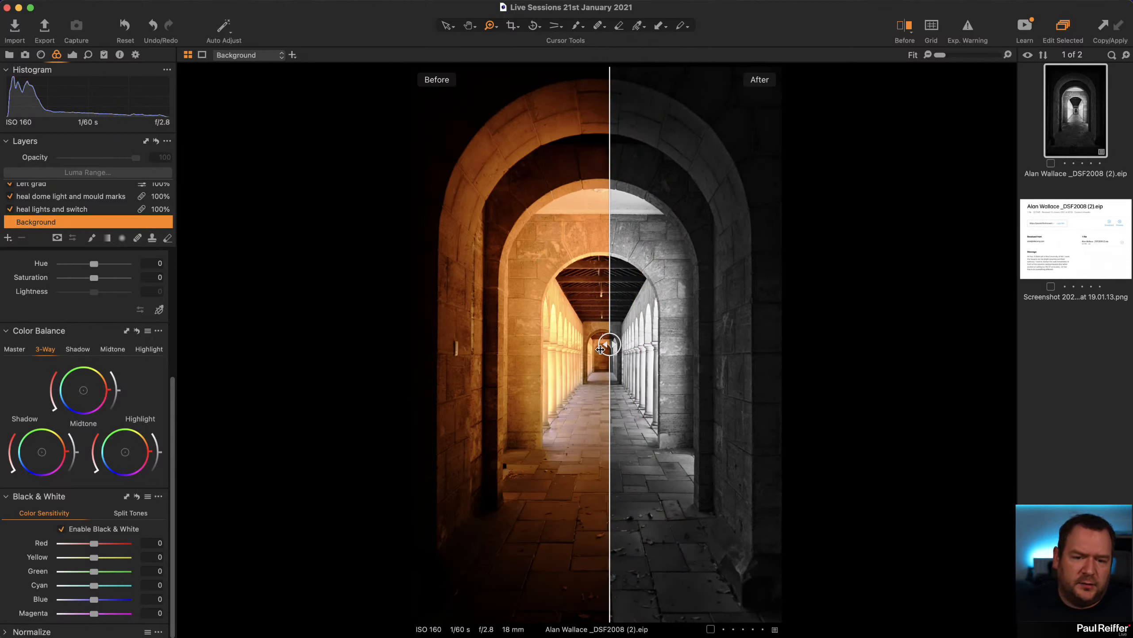
left_click_drag(607, 344, 374, 375)
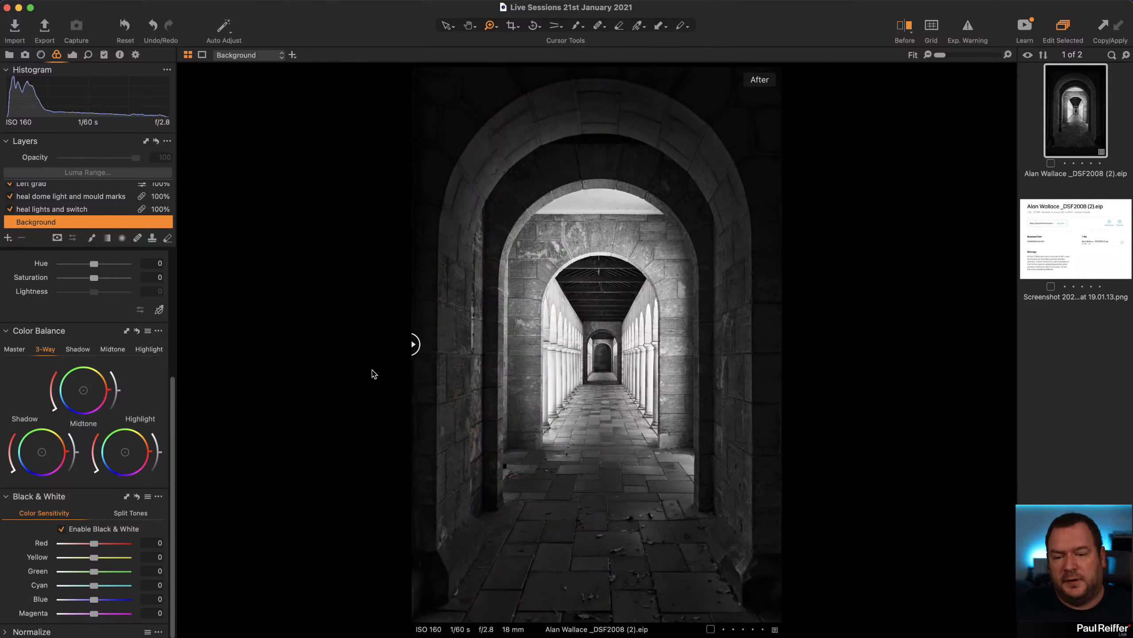
left_click(902, 30)
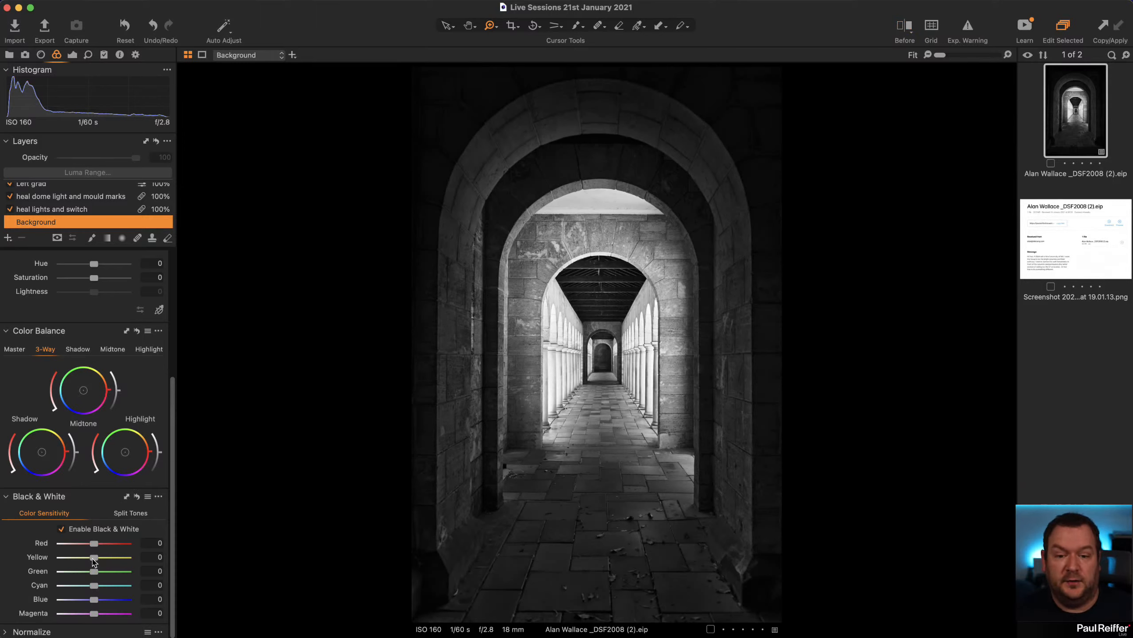
Step: Try black-and-white sensitivities of 12 for Yellow, 100 for Green and -100 for Cyan and Blue, and reset them to 0
mouse_move(96, 561)
left_mouse_down()
mouse_move(113, 558)
mouse_move(2, 556)
mouse_move(122, 564)
mouse_move(97, 562)
left_mouse_up()
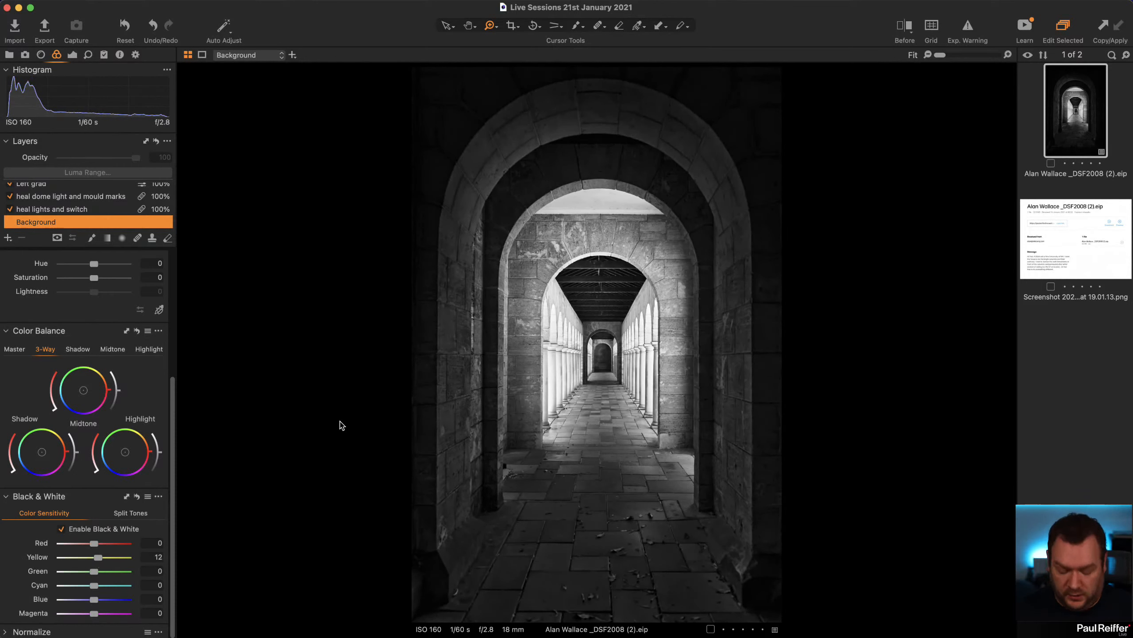
key("y")
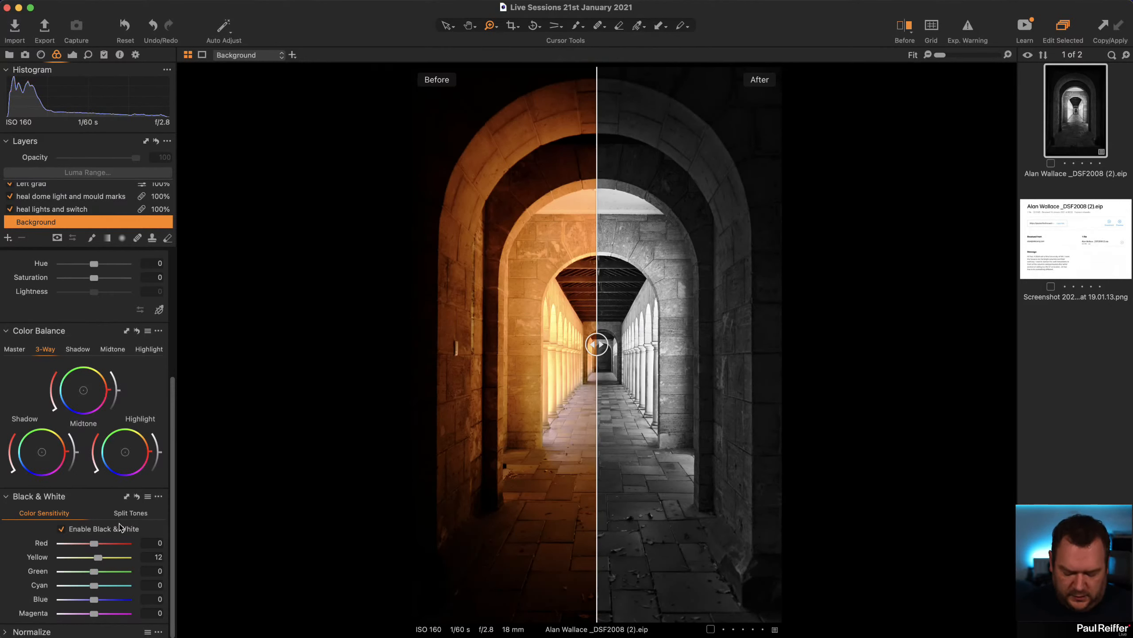
key("y")
left_click_drag(96, 562, 62, 595)
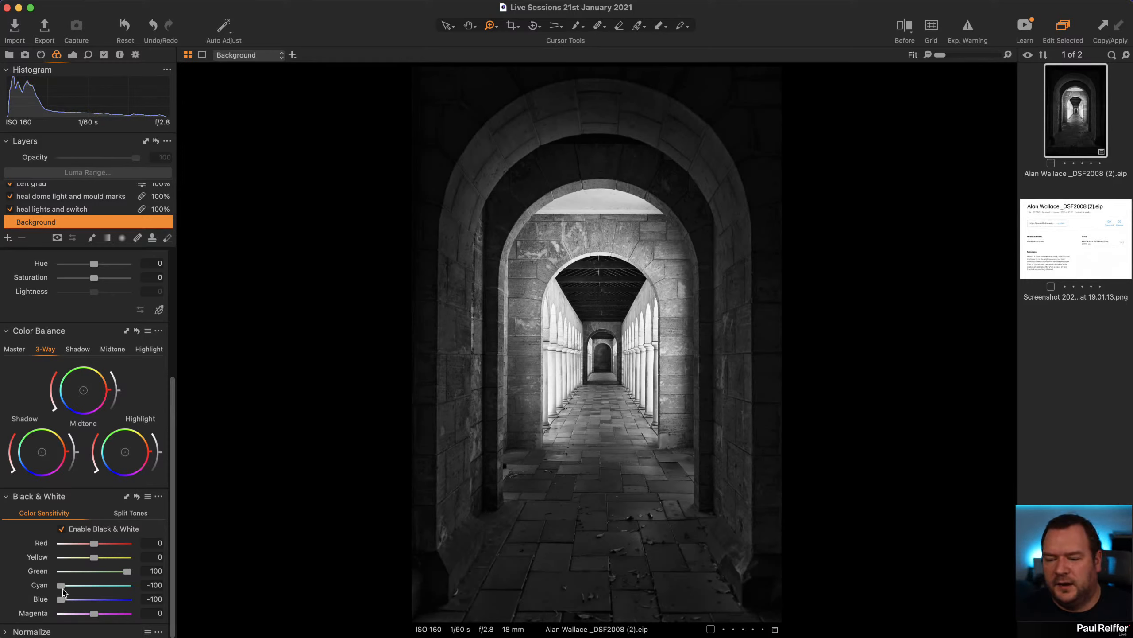
double_click(61, 586)
double_click(127, 571)
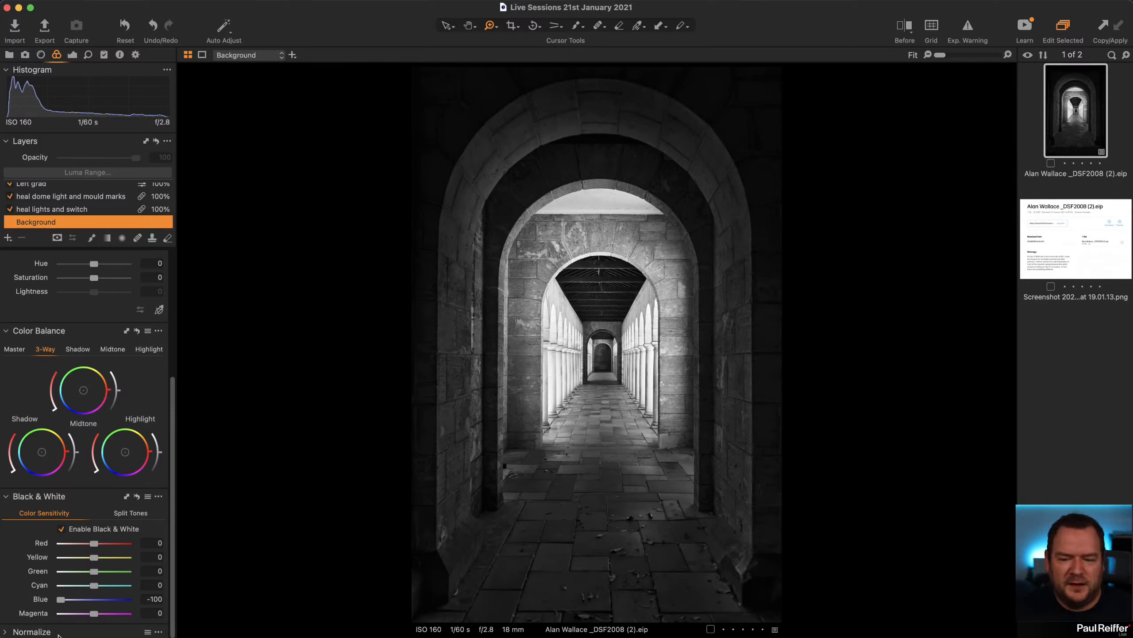
double_click(61, 599)
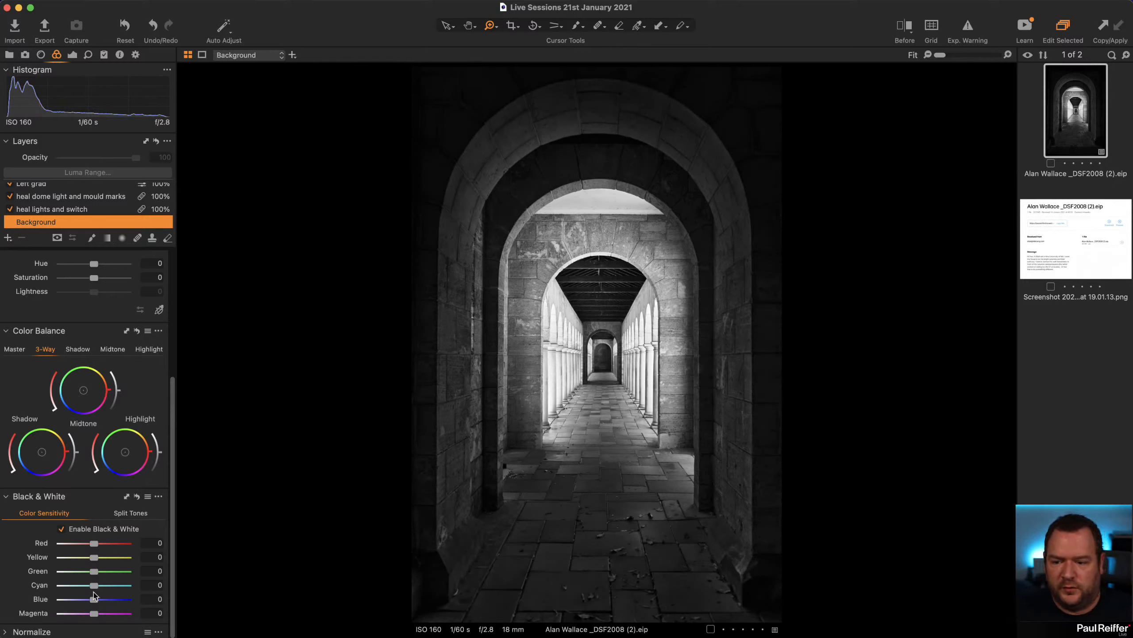
Step: Set the black-and-white color sensitivity to -100 for Blue, -100 for Magenta and -15 for Red
left_click_drag(94, 600, 41, 604)
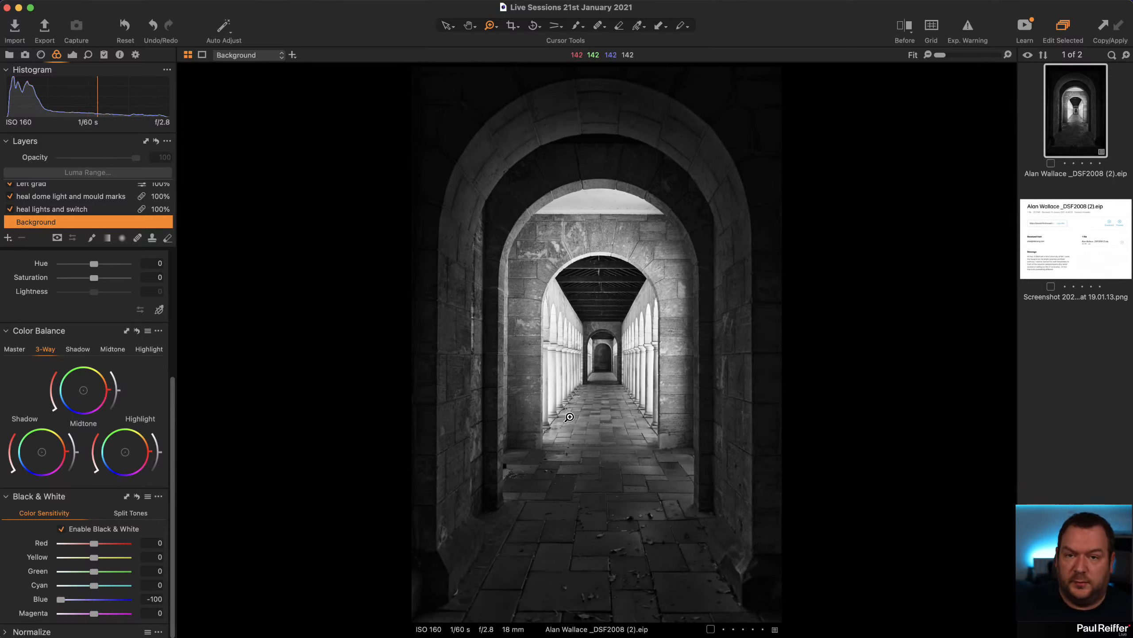
left_click_drag(94, 614, 60, 616)
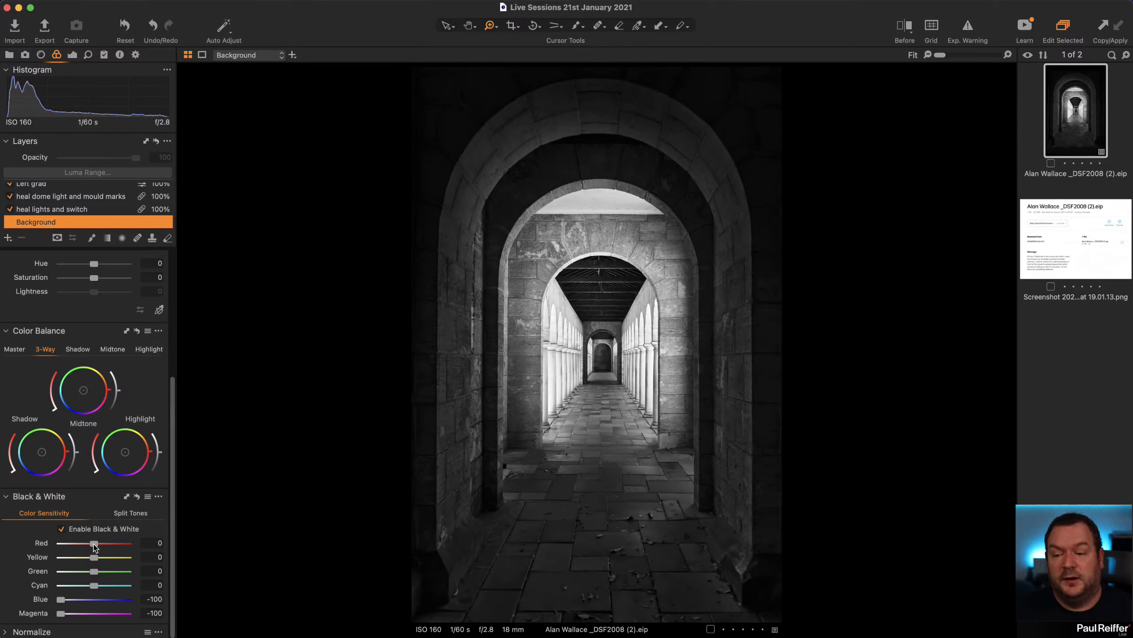
mouse_move(94, 547)
left_mouse_down()
mouse_move(80, 547)
mouse_move(108, 547)
mouse_move(88, 547)
left_mouse_up()
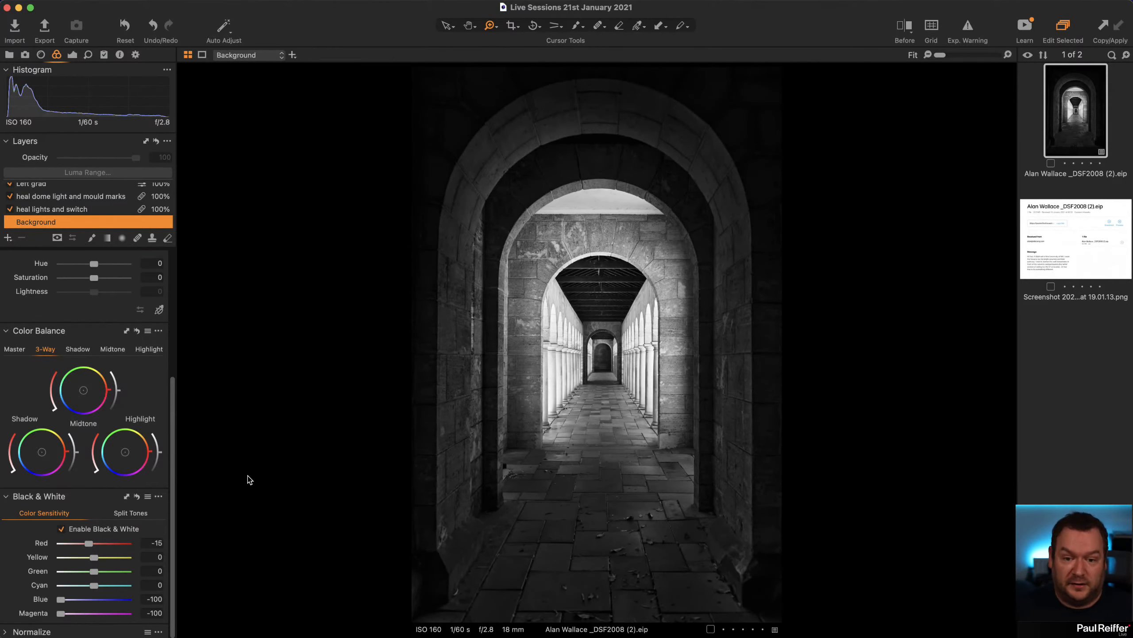
Step: Recover the bright corridor columns by setting High Dynamic Range Highlight to -91 and White to -87 on the Background layer
left_click(644, 385)
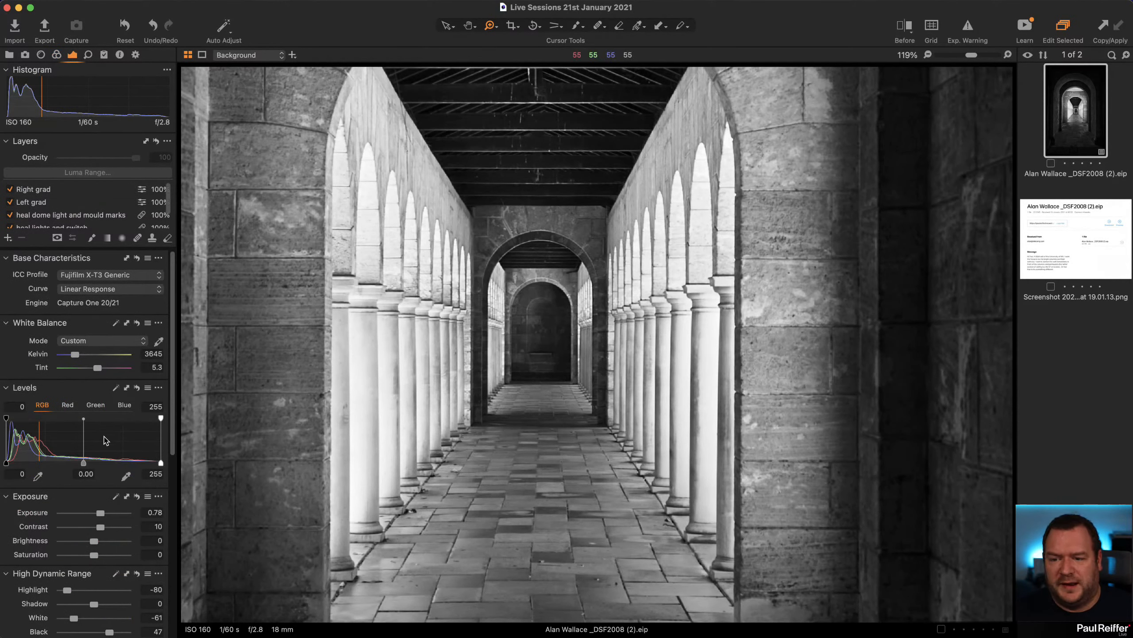
scroll(90, 396, "down", 3)
scroll(90, 396, "down", 1)
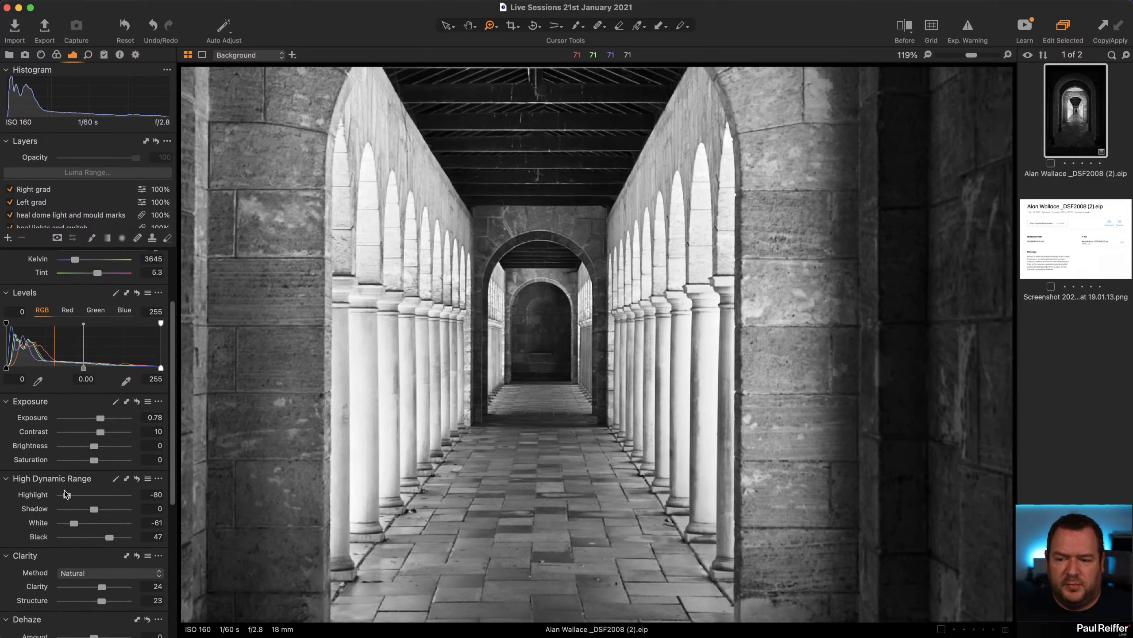
left_click_drag(68, 495, 66, 525)
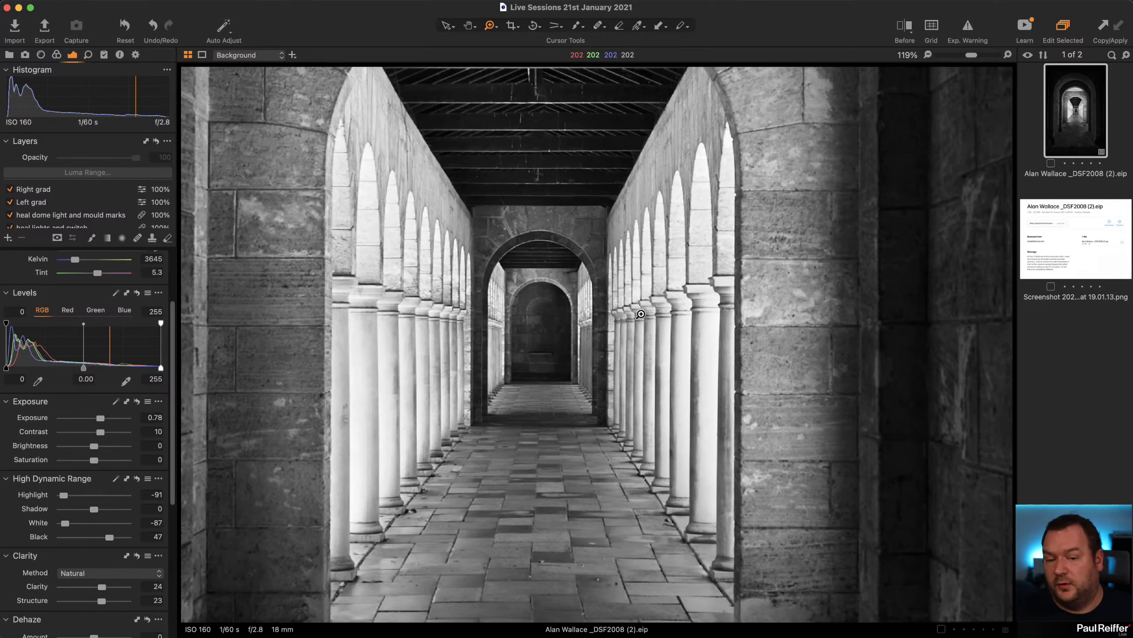
scroll(506, 304, "down", 10)
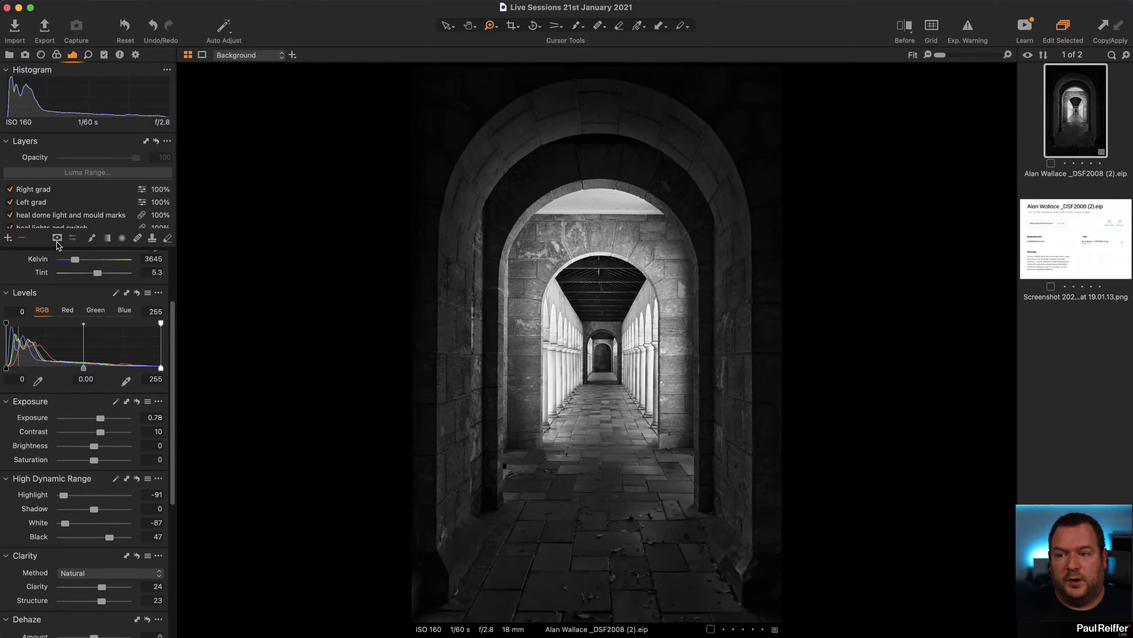
Step: Examine the color original's floor tiles close up in the Before/After split and return to the full After version
left_click(56, 55)
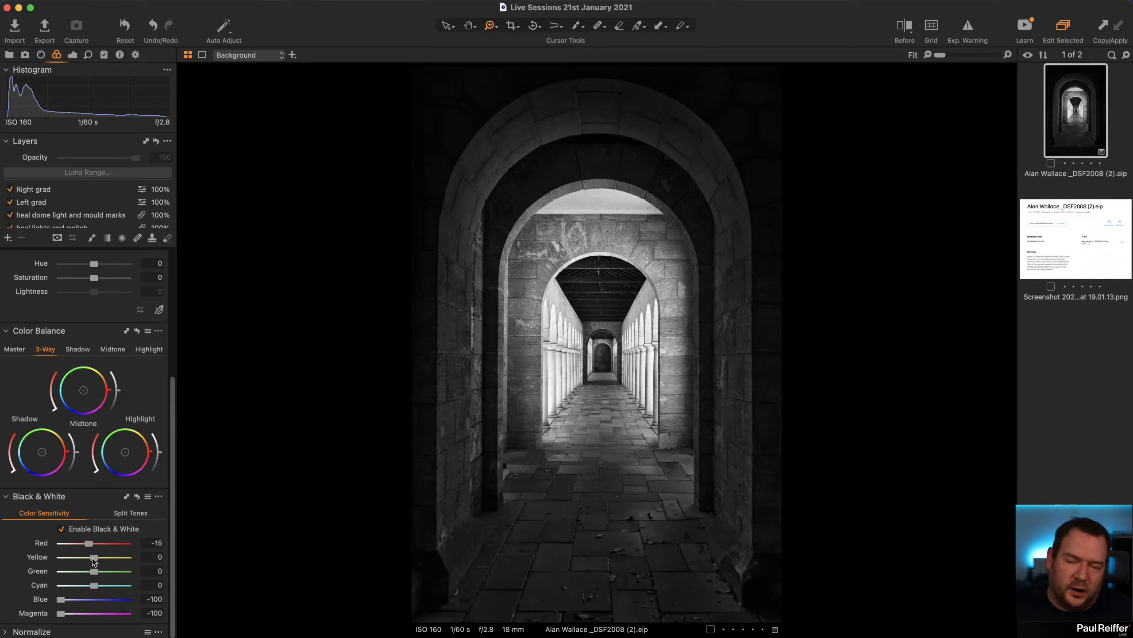
key("y")
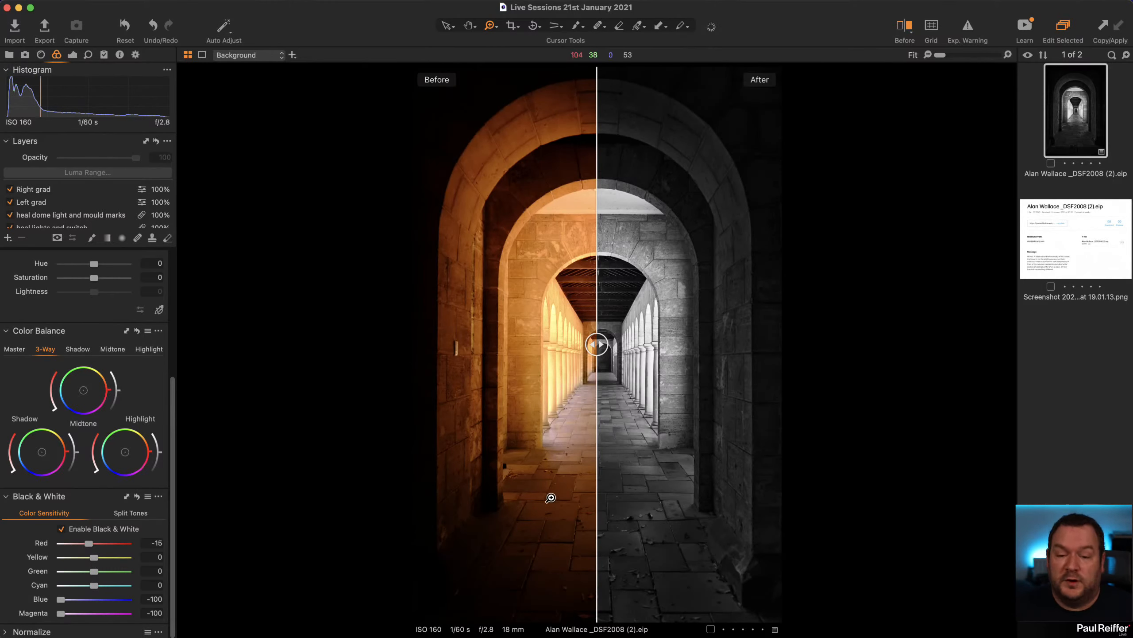
left_click_drag(600, 345, 718, 353)
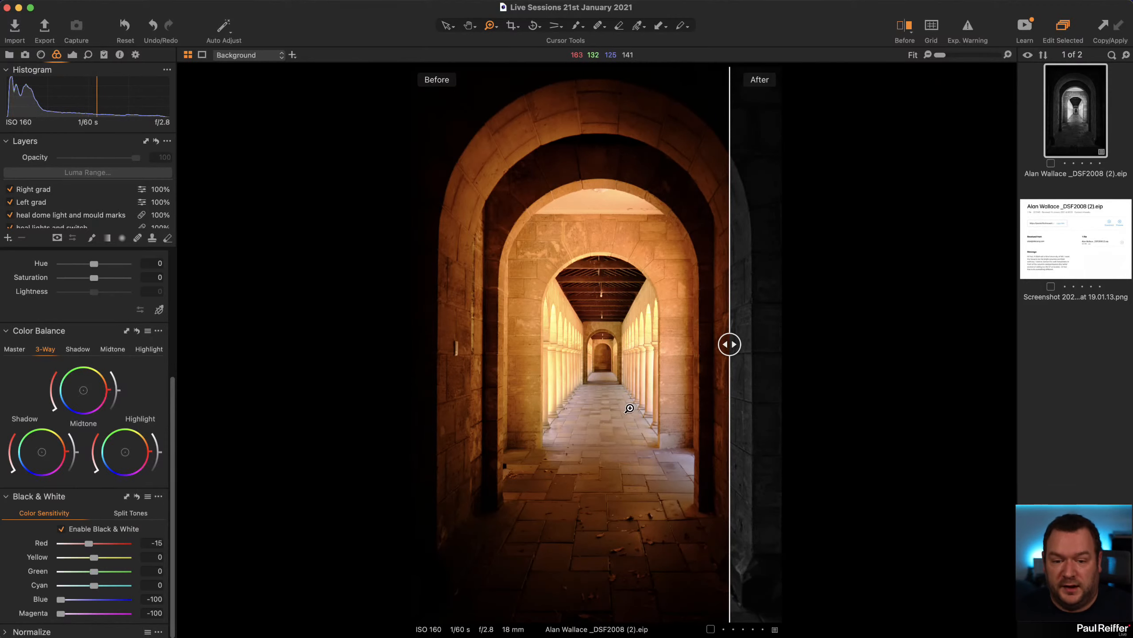
left_click(607, 451)
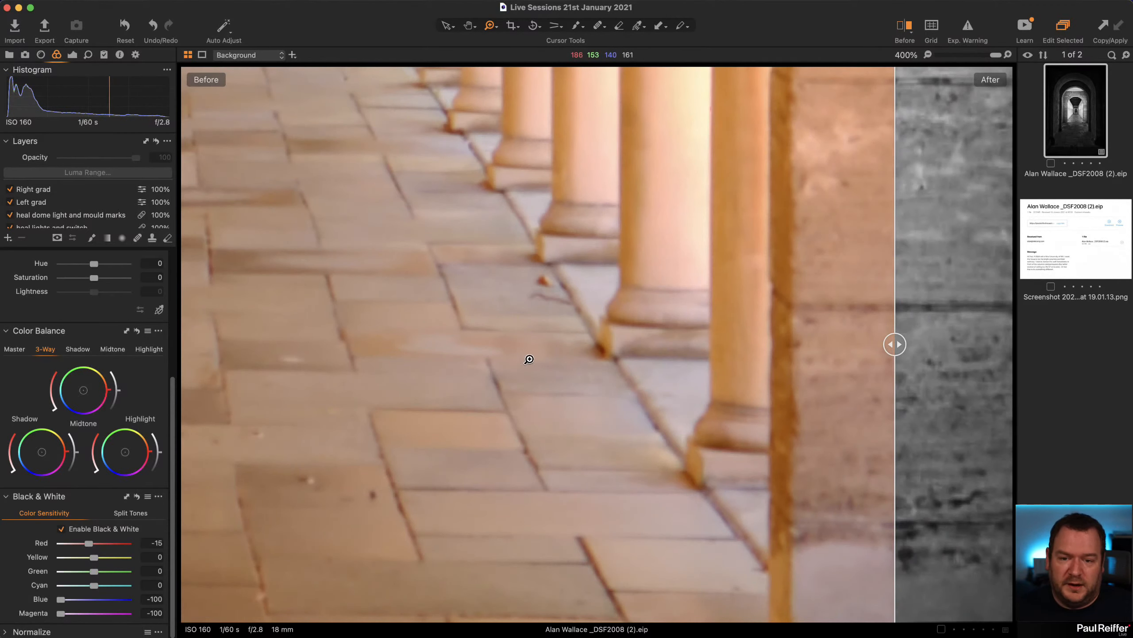
scroll(513, 371, "down", 6)
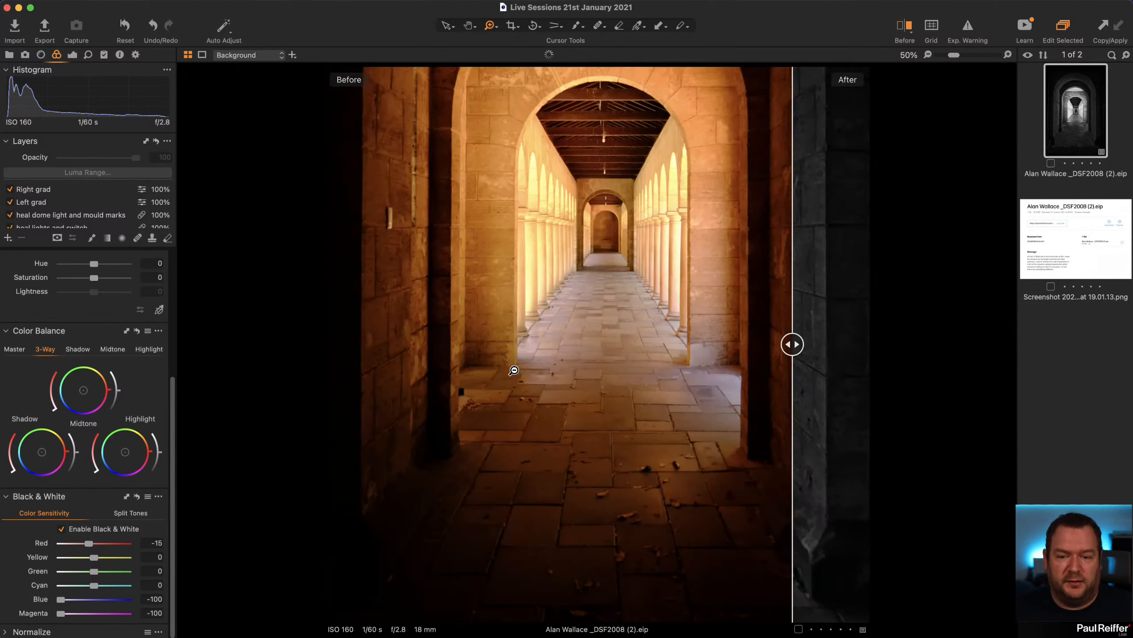
left_click_drag(729, 344, 9, 576)
Step: Set the black-and-white color sensitivity to -100 for Green, -74 for Cyan, 17 for Yellow and 6 for Red
mouse_move(94, 586)
left_mouse_down()
mouse_move(9, 588)
mouse_move(114, 585)
left_mouse_up()
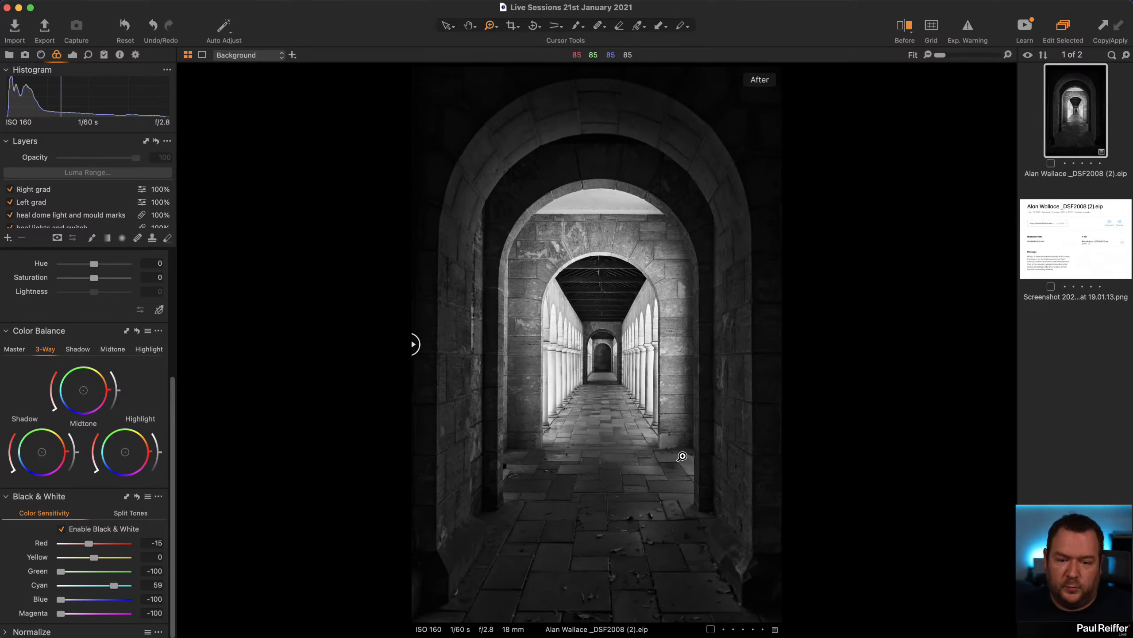
left_click_drag(114, 585, 60, 586)
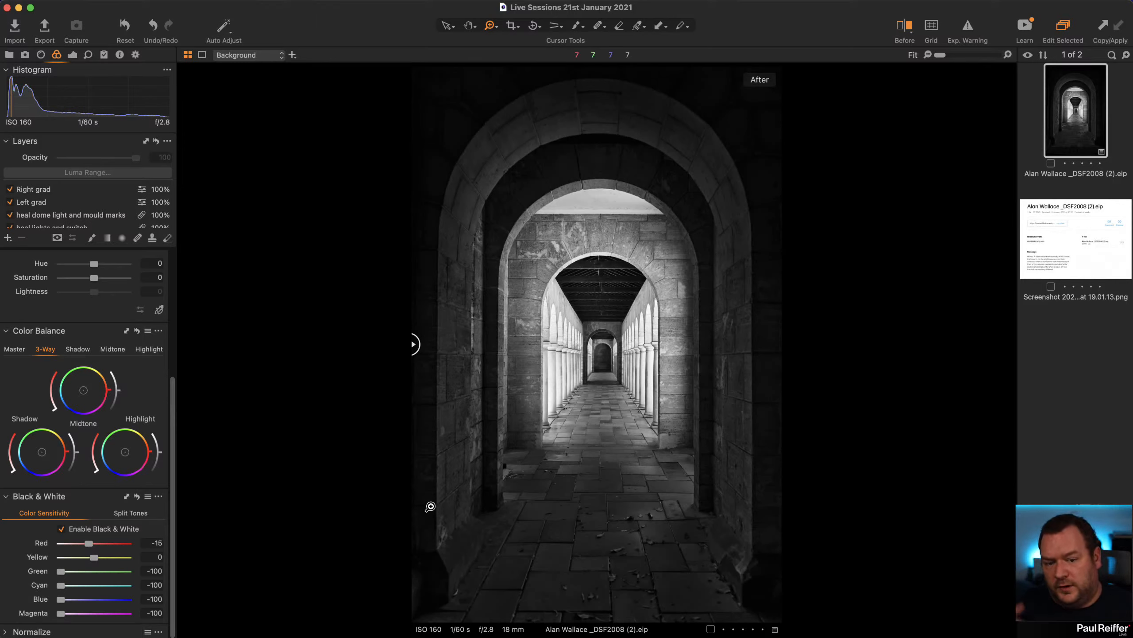
left_click_drag(65, 588, 73, 587)
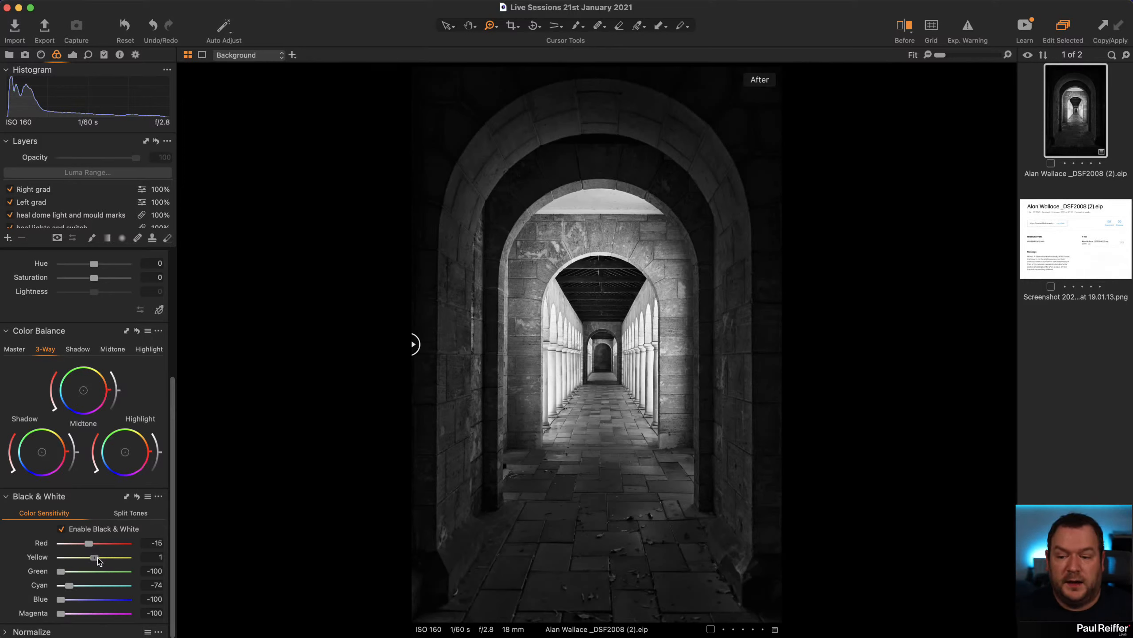
left_click_drag(98, 561, 97, 543)
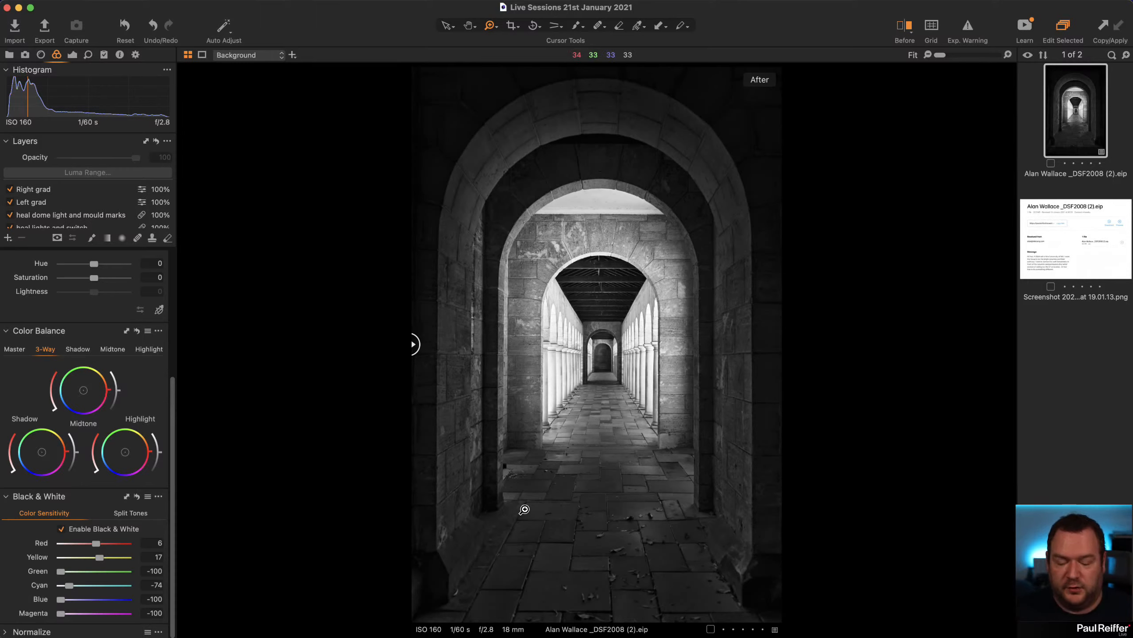
Step: Compare the photo with and without the new Black & White sensitivity adjustments
left_click(137, 496)
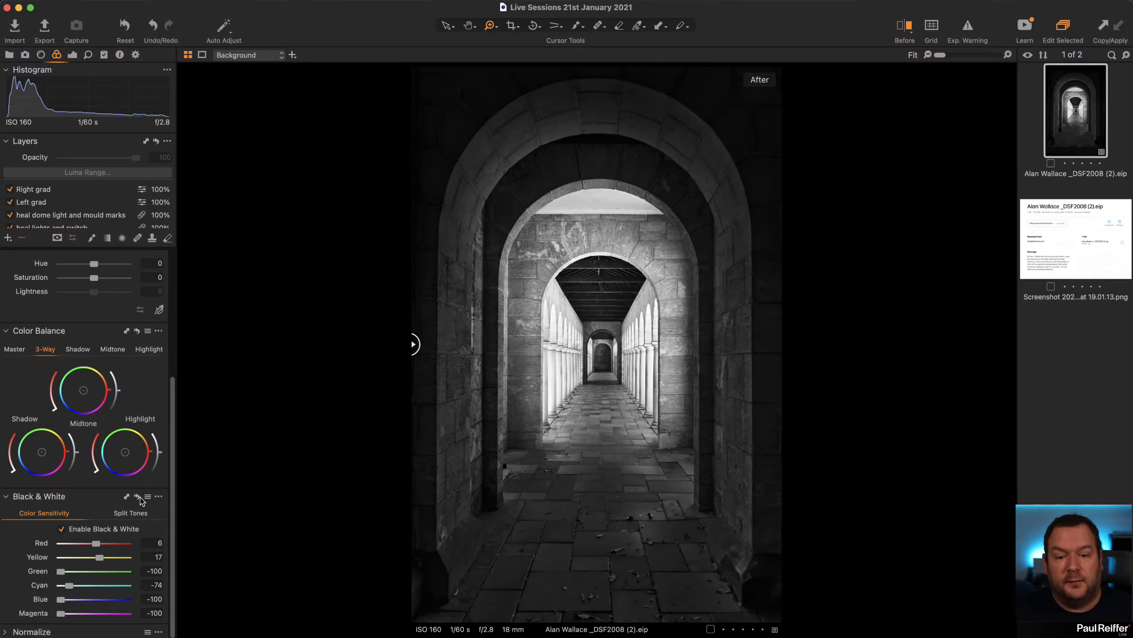
left_click(138, 496)
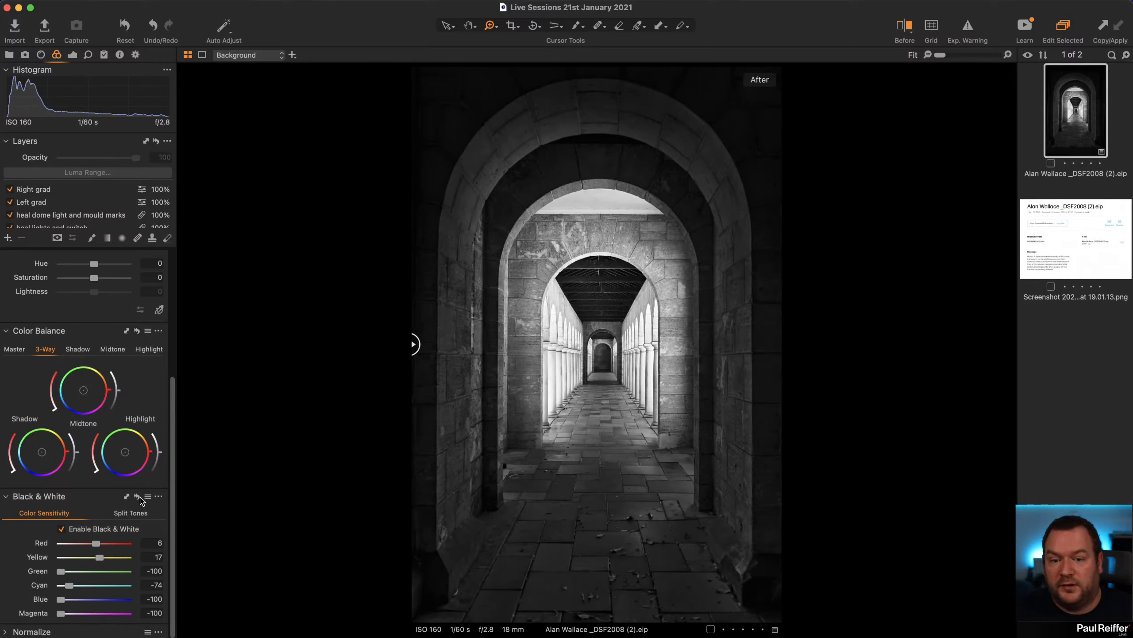
left_click(139, 497)
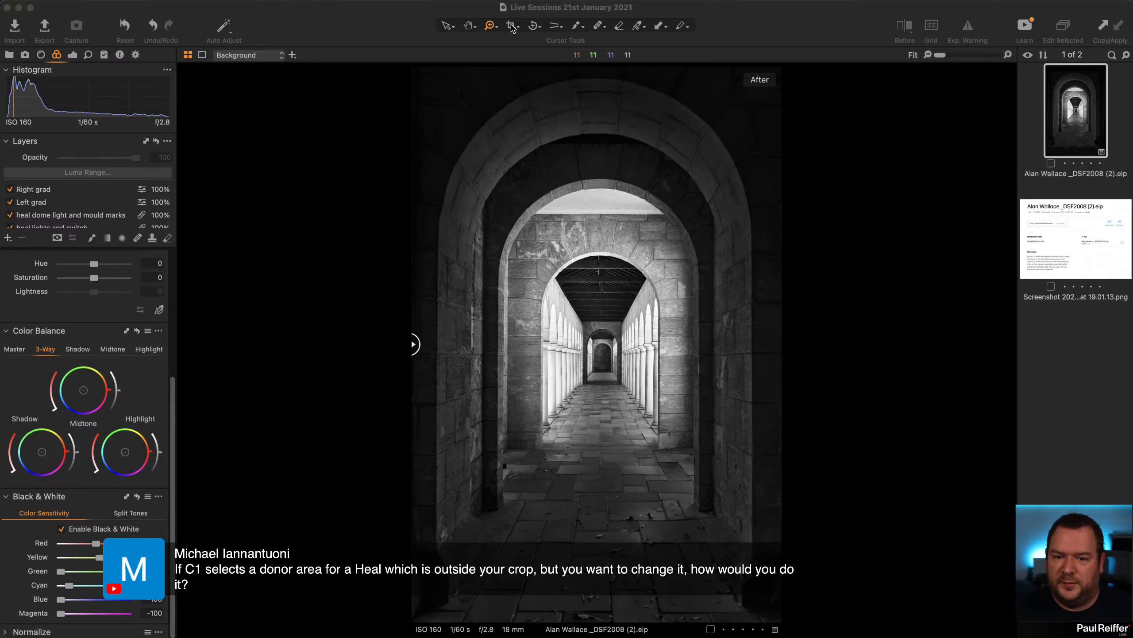
Step: Clone the variant of the black-and-white archway photo
right_click(1071, 107)
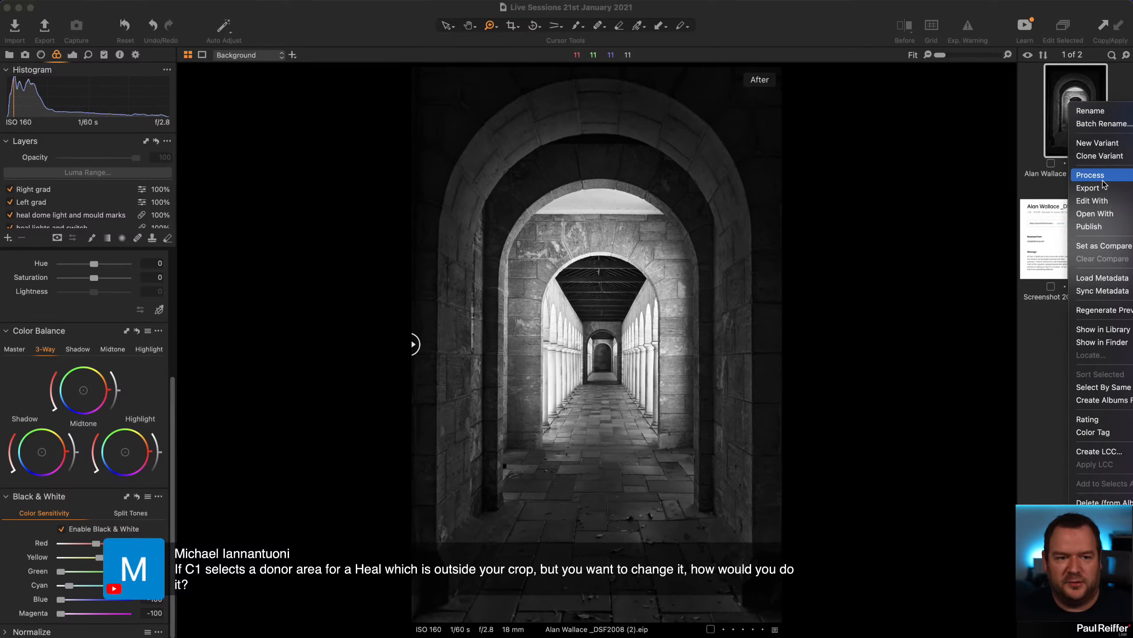
left_click(1105, 157)
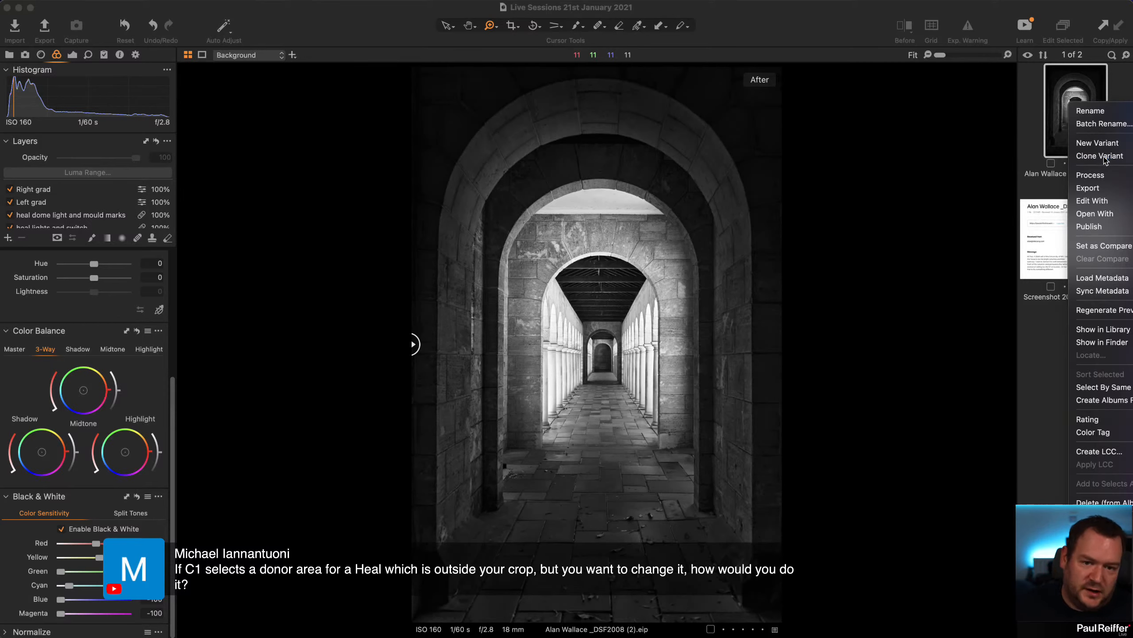
Step: Crop the cloned variant to about 7.91 × 13.69 in and heal a spot on the inner arch's stone pillar using a source outside the crop
left_click(511, 25)
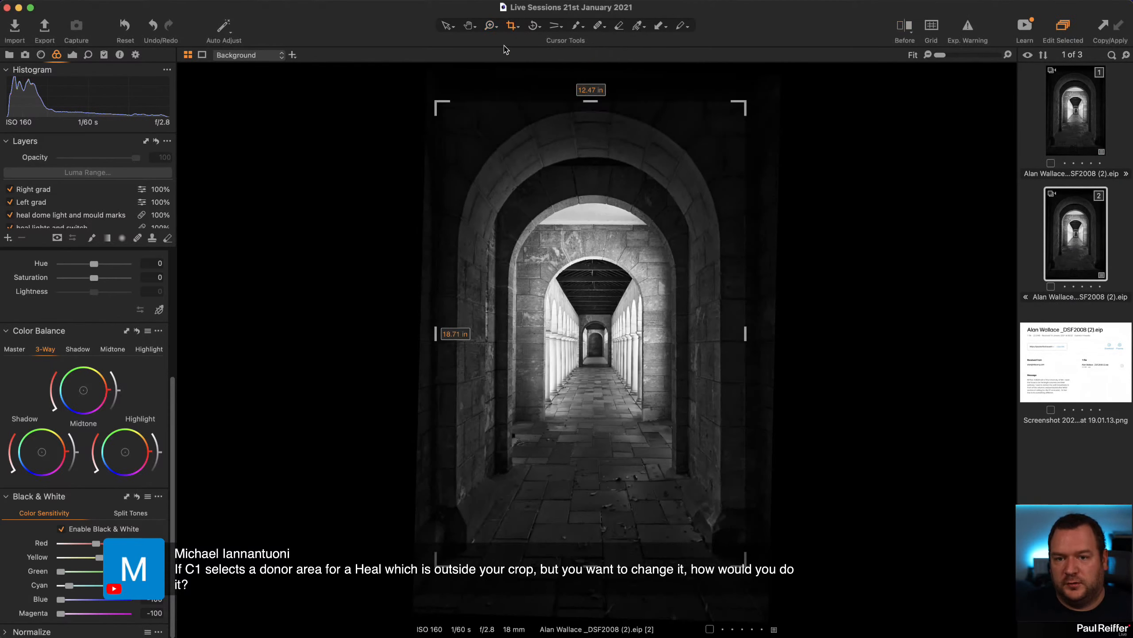
left_click_drag(432, 105, 551, 265)
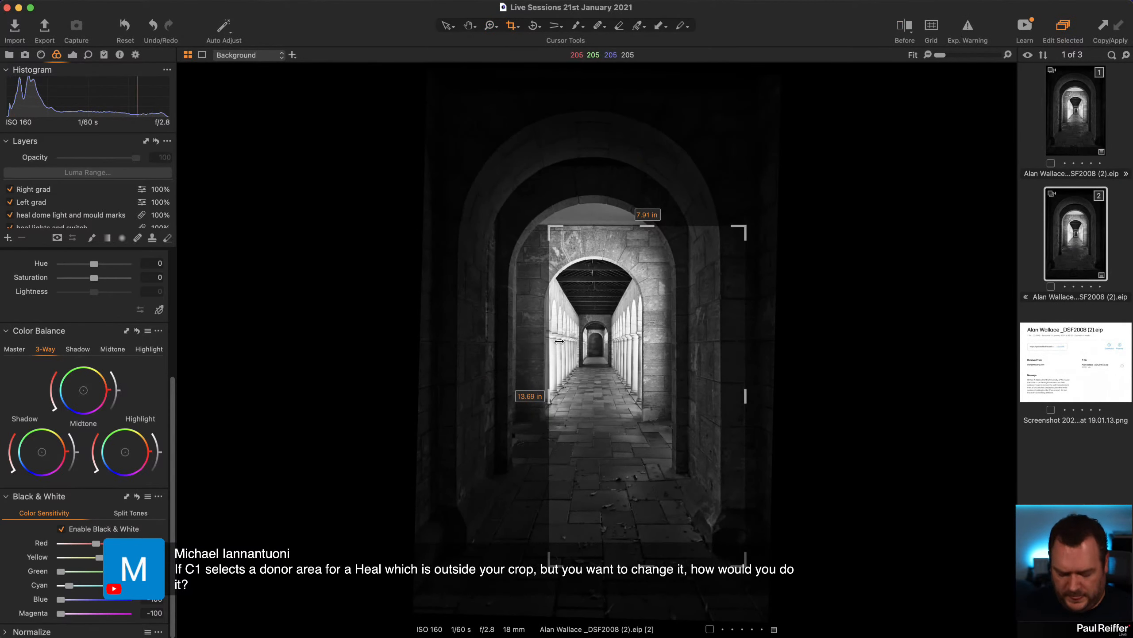
key("q")
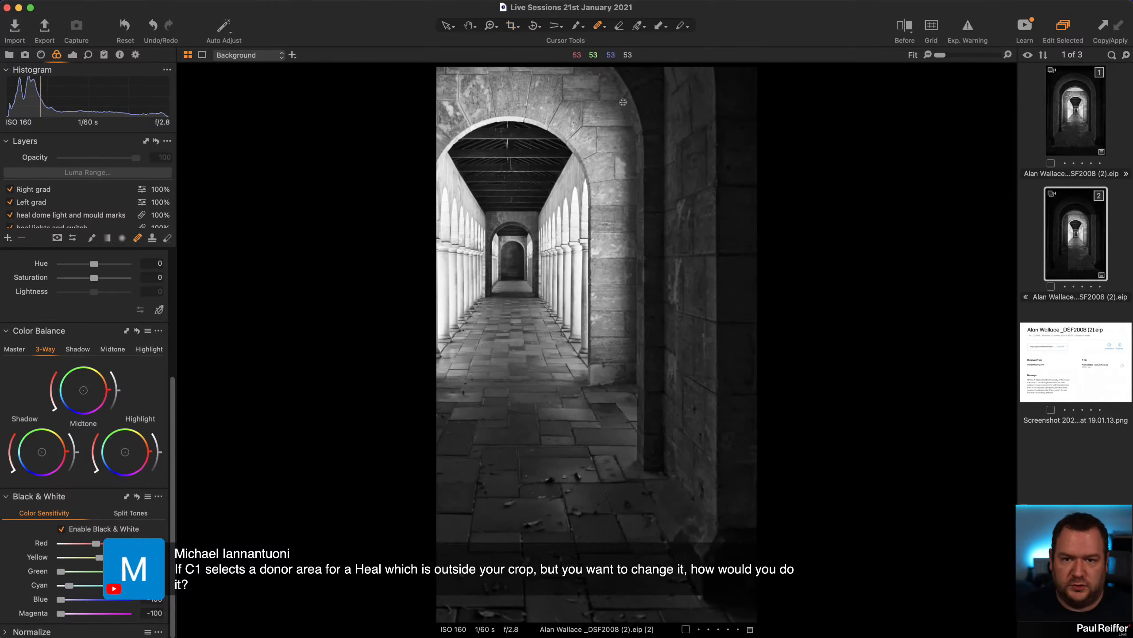
left_click(628, 231)
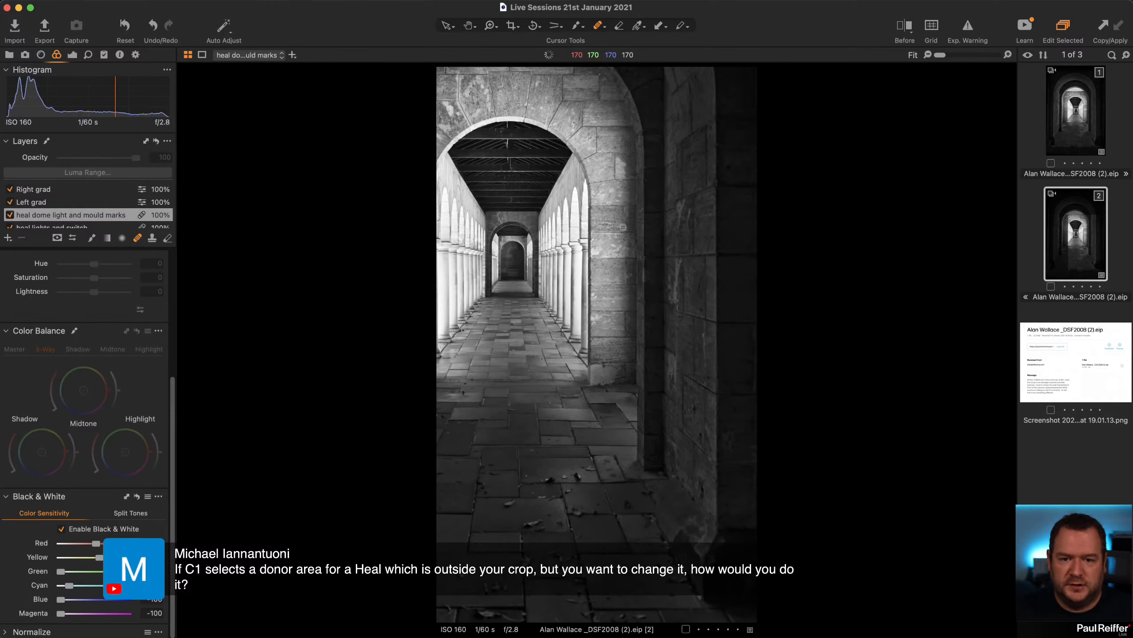
left_click_drag(616, 203, 933, 175)
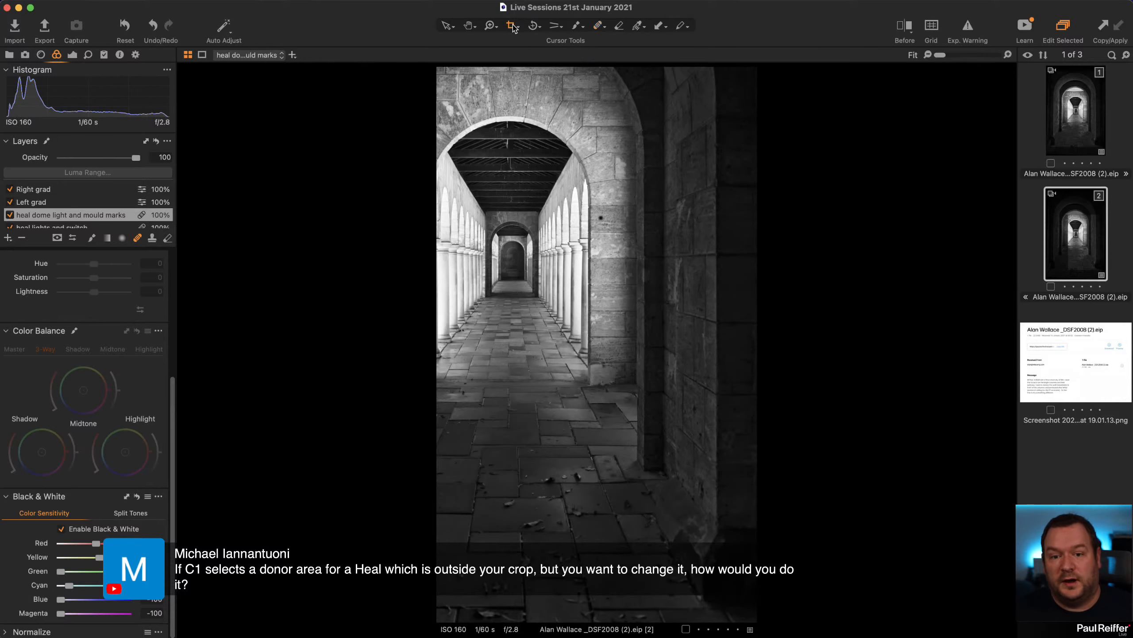
Step: Enlarge the crop to about 8.88 × 15.24 in and try to reposition the heal on the stone pillar
left_click_drag(747, 227, 771, 188)
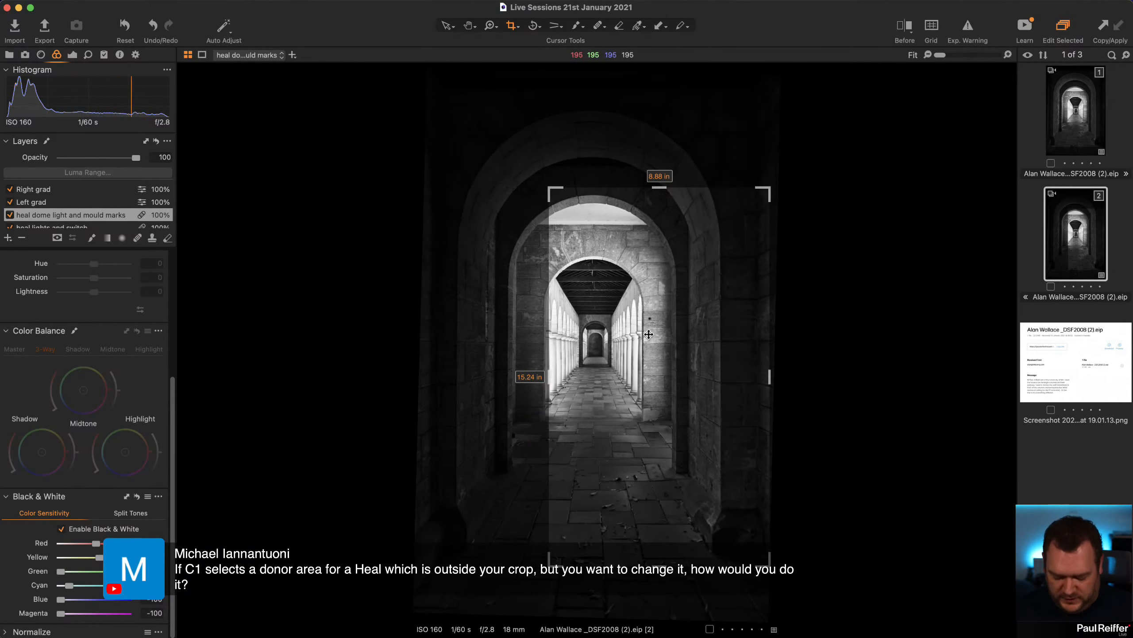
key("q")
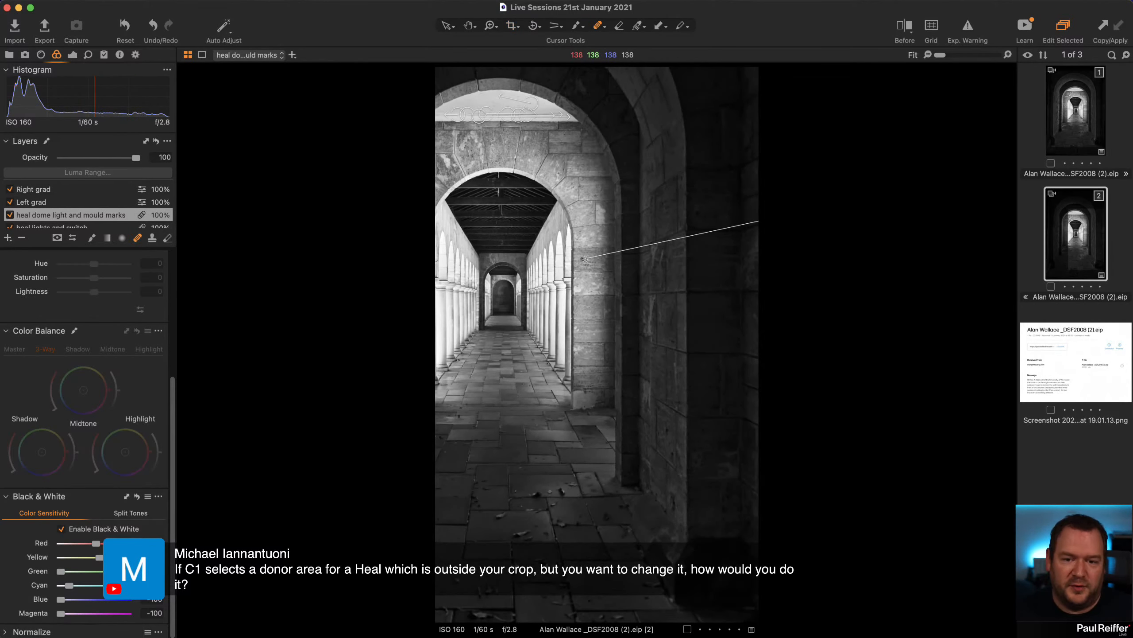
left_click_drag(584, 259, 487, 258)
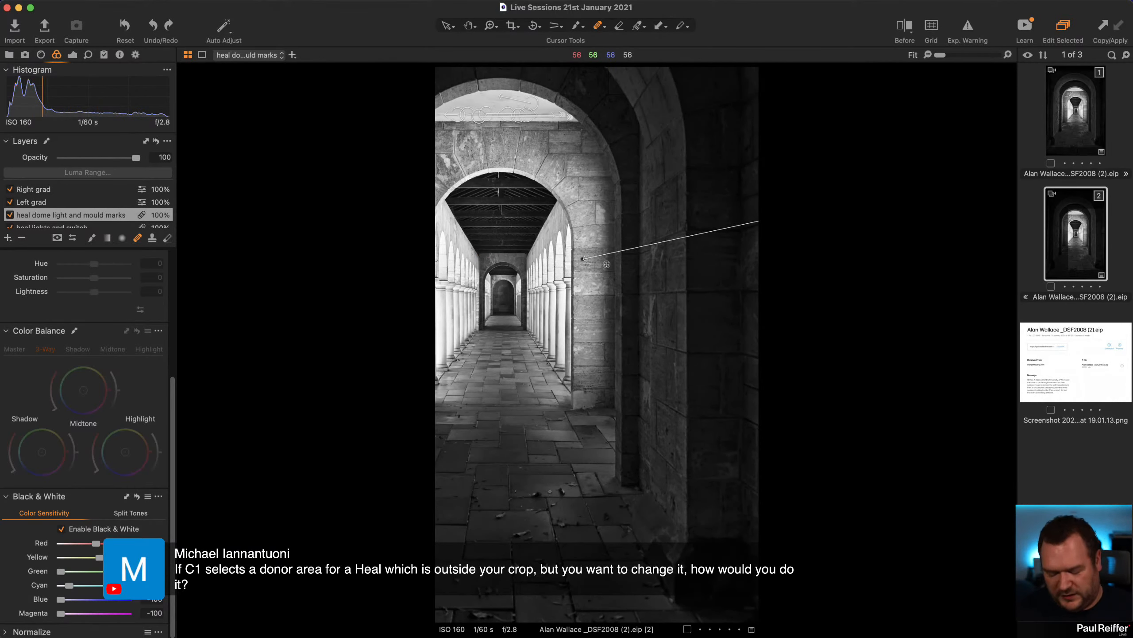
Step: Undo the crop changes and the pillar heal on the cloned variant
key("super+z")
key("super+z")
key("super+z")
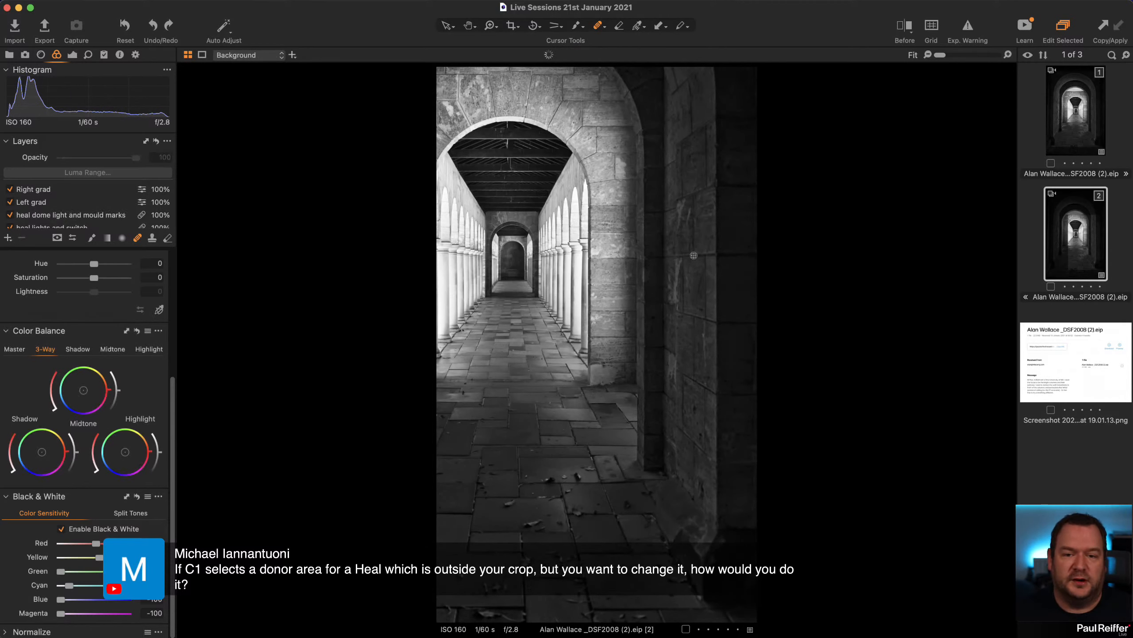
key("super+z")
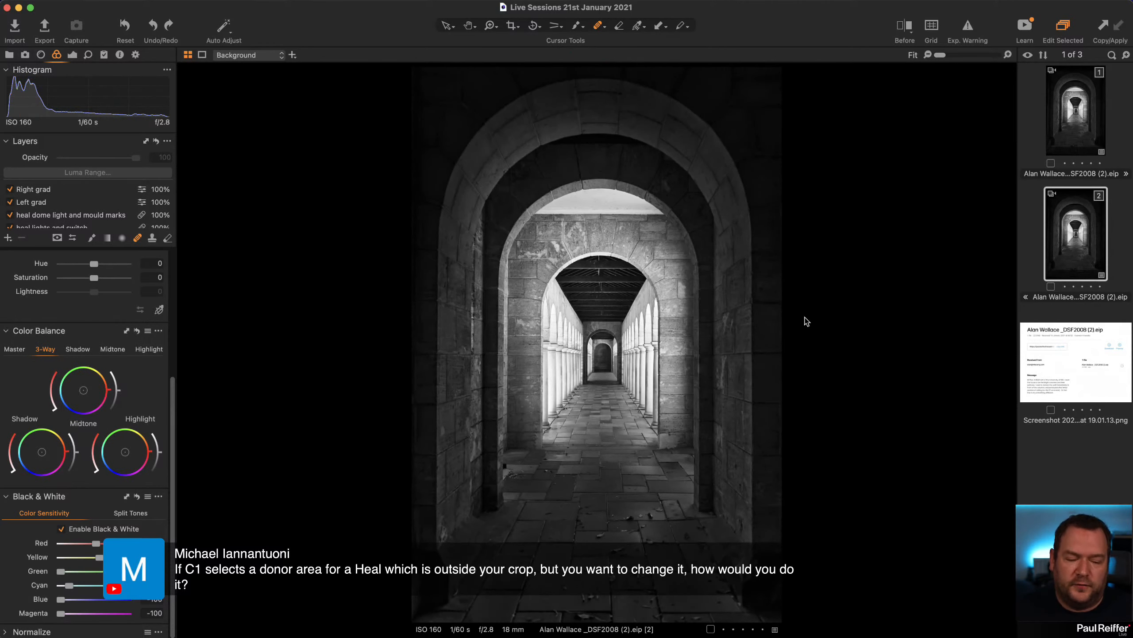